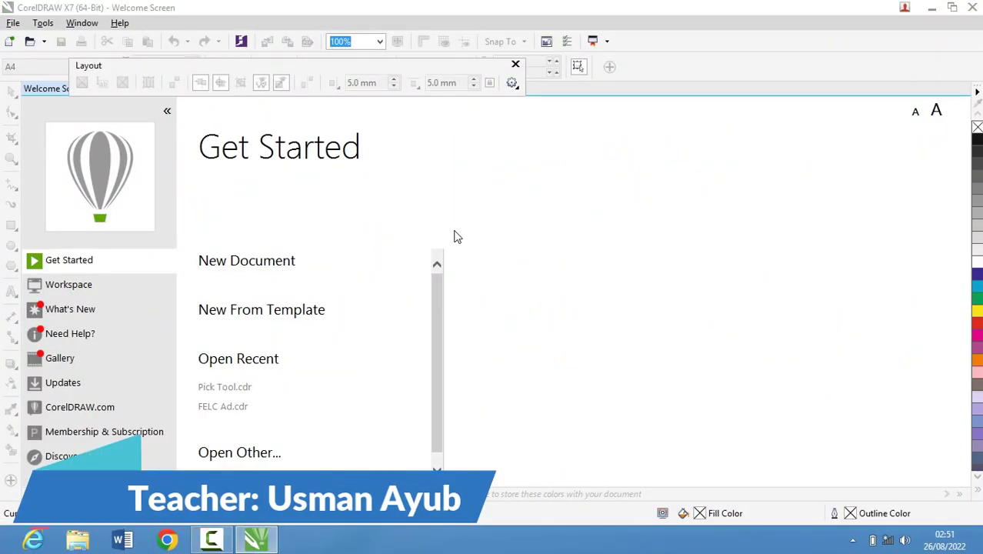
Create a new blank A4 CorelDRAW document and make its page landscape (297 × 210 mm)
key("ctrl+n")
left_click(490, 403)
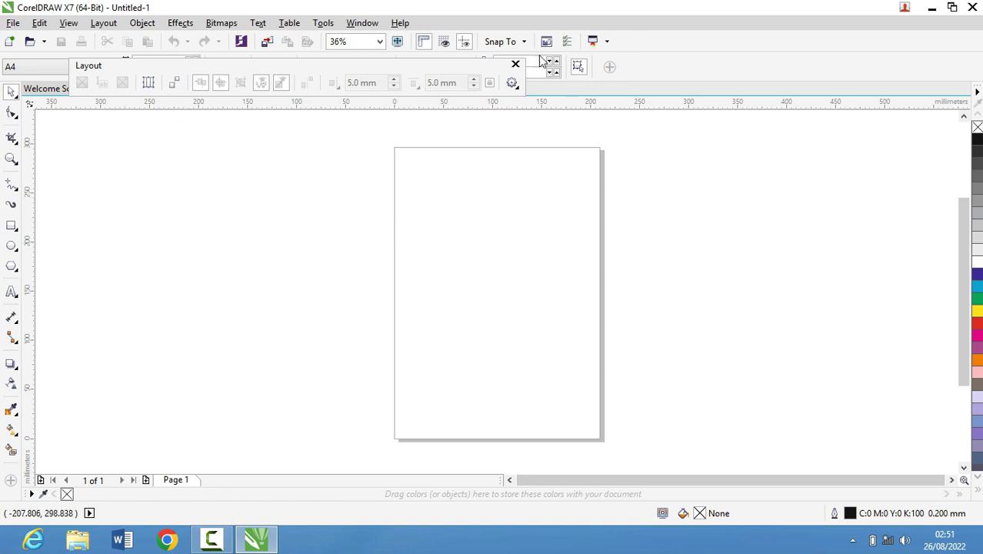
left_click(515, 65)
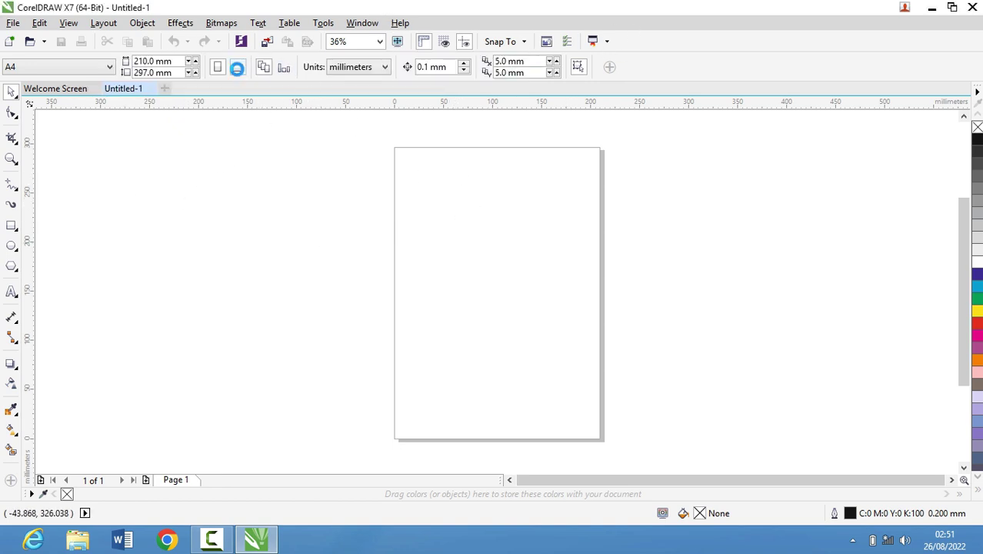
left_click(238, 67)
left_click_drag(307, 183, 757, 423)
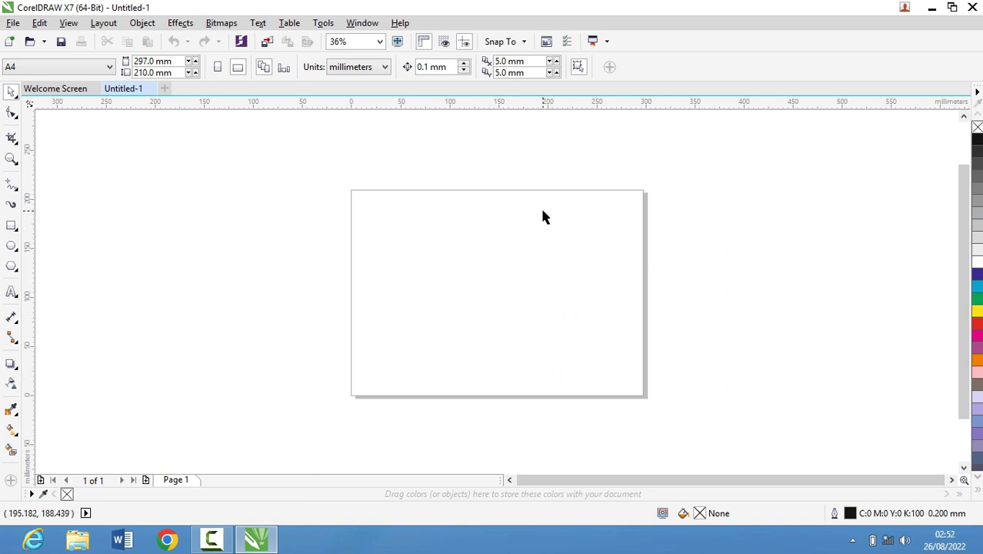
scroll(494, 219, "up", 1)
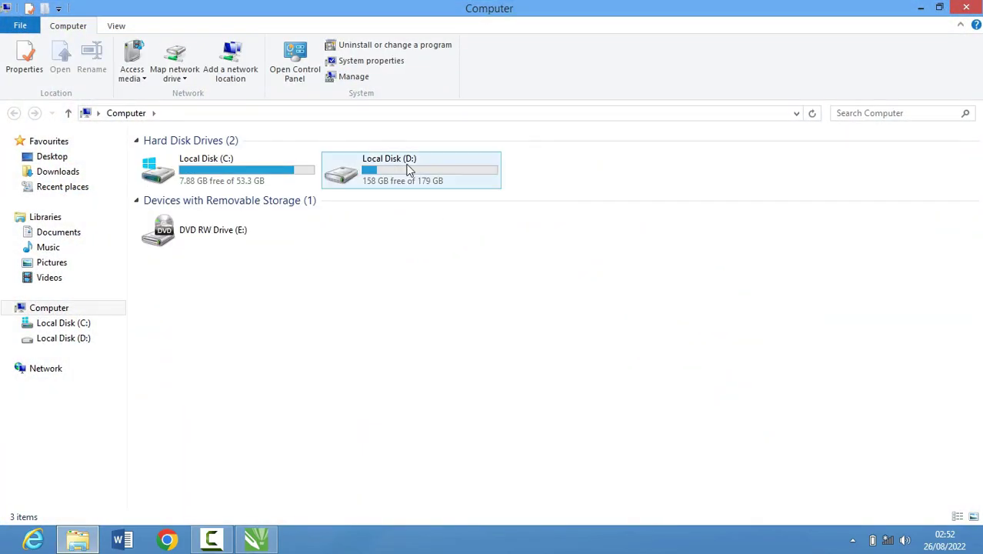
Open the 'Corel Draw Fresh Classes' notes from D:\Corel Daw Videos in Notepad
double_click(410, 167)
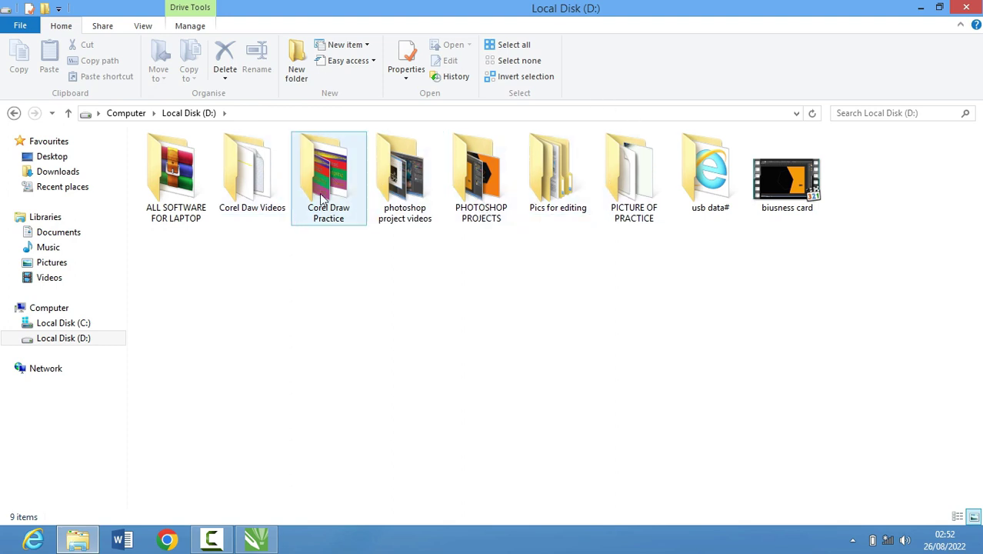
double_click(252, 176)
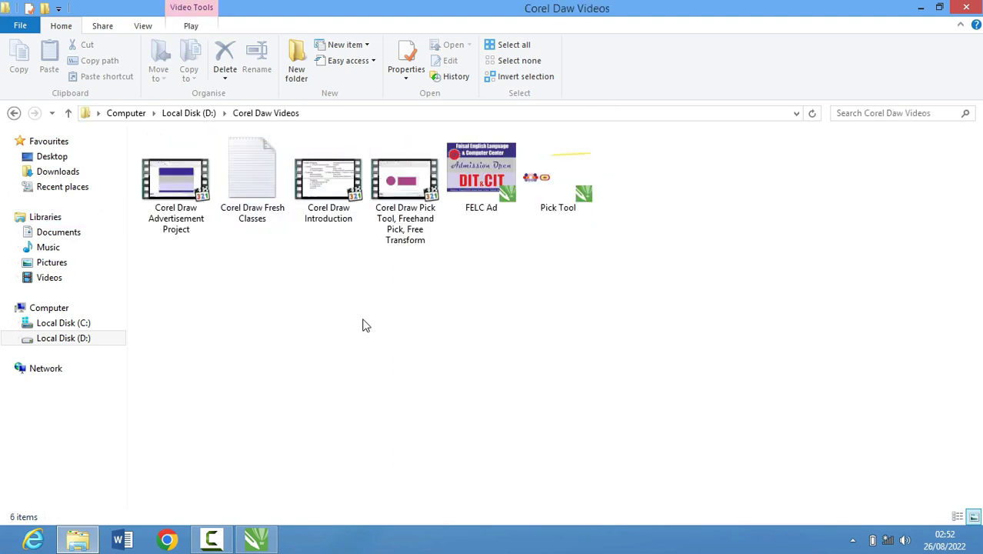
left_click_drag(400, 307, 213, 163)
double_click(284, 201)
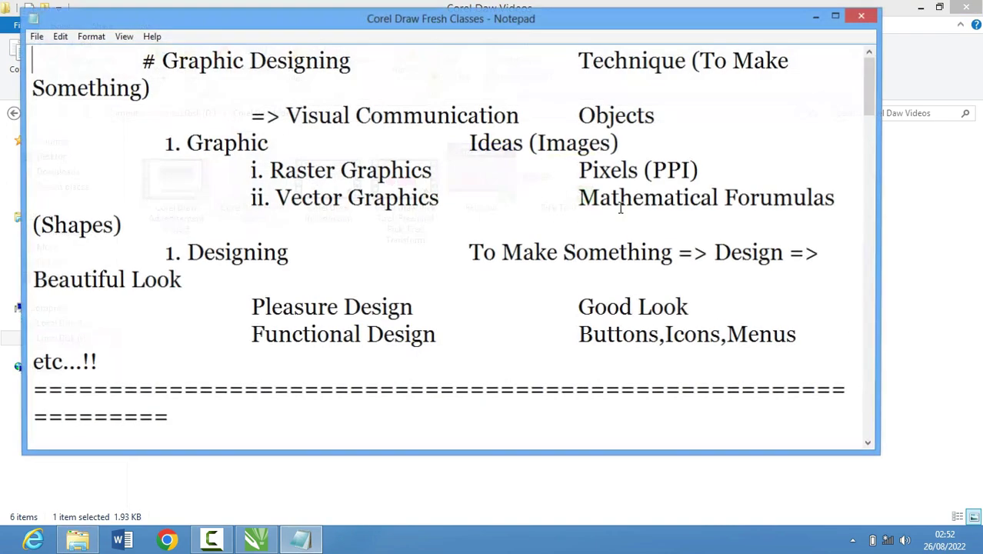
Close the folder window, maximize the Notepad notes and scroll to the end
left_click(970, 10)
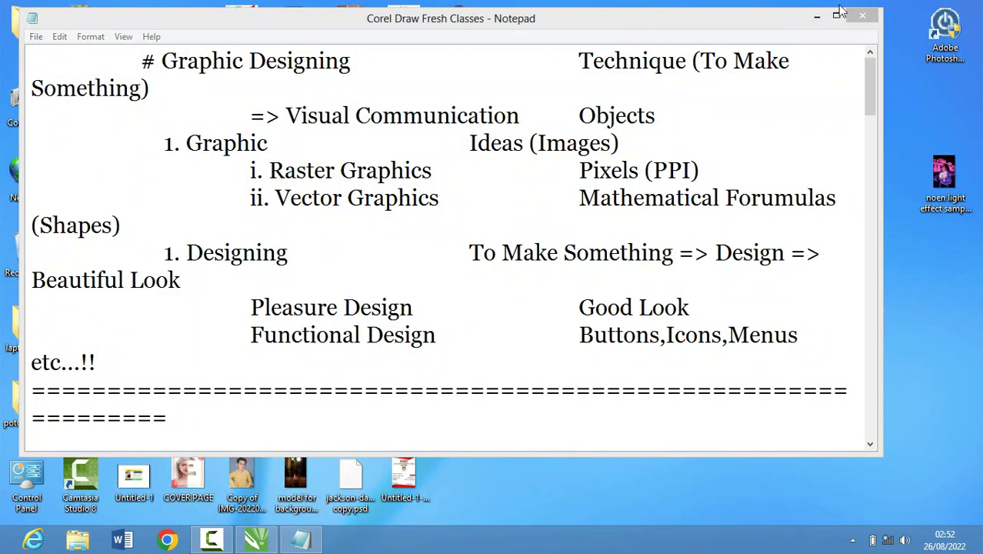
left_click(836, 16)
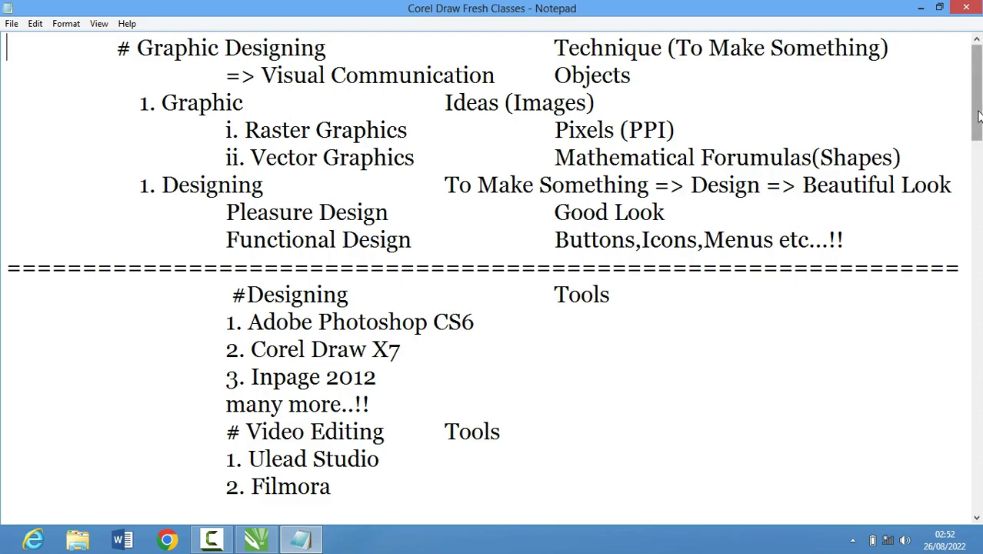
left_click_drag(976, 93, 976, 407)
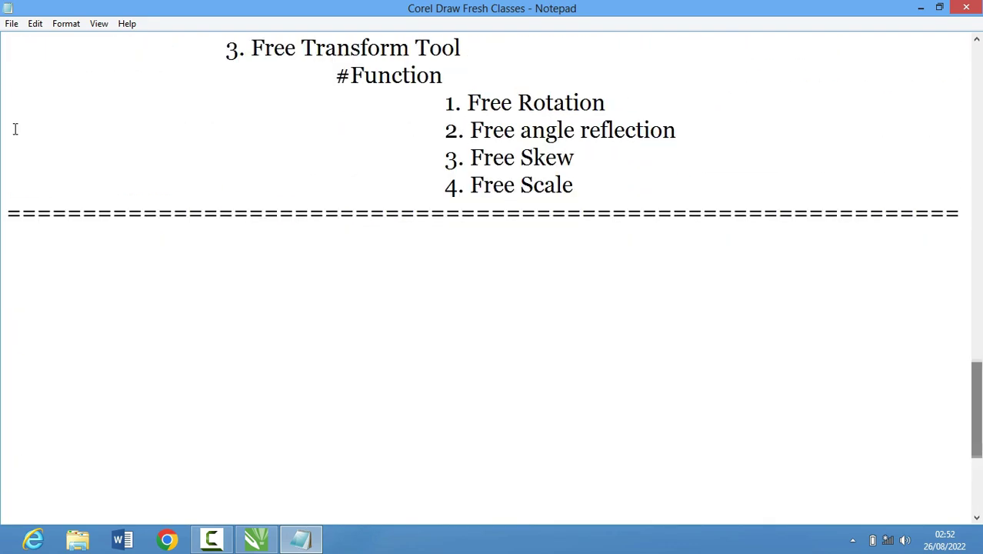
Add the indented heading '2. Drawing Tools' below the last separator, then go back to CorelDRAW
left_click(264, 231)
key("Tab")
key("Tab")
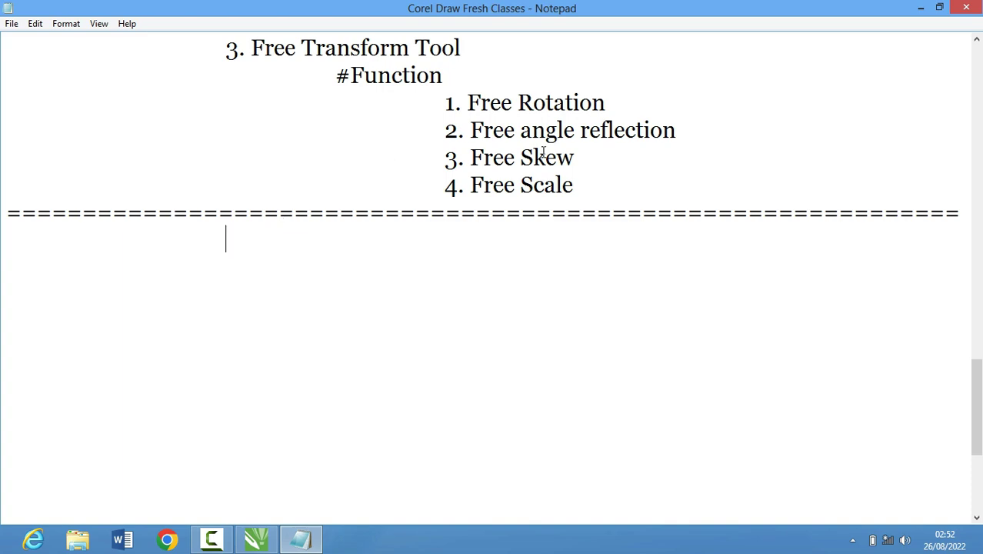
mouse_move(976, 408)
left_mouse_down()
mouse_move(977, 303)
mouse_move(977, 411)
left_mouse_up()
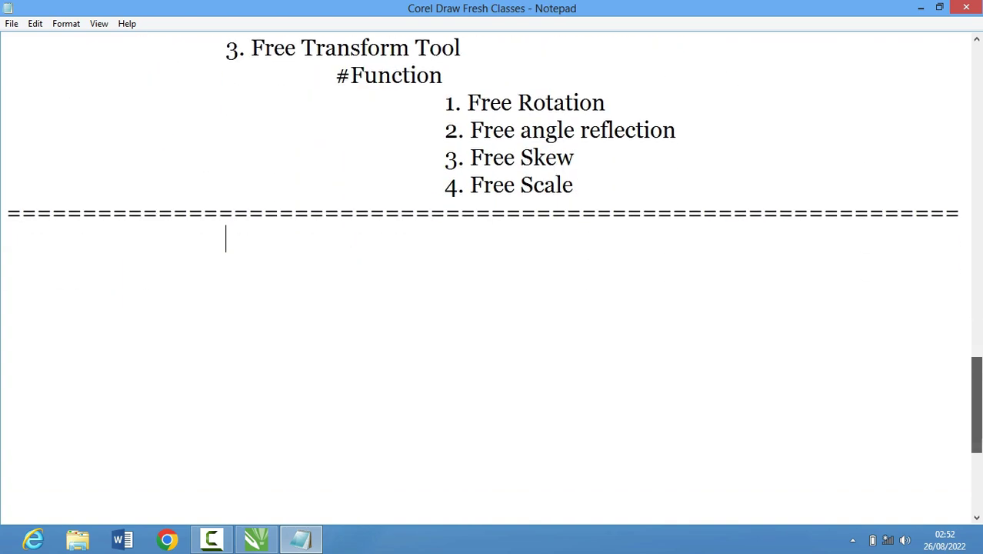
type("3")
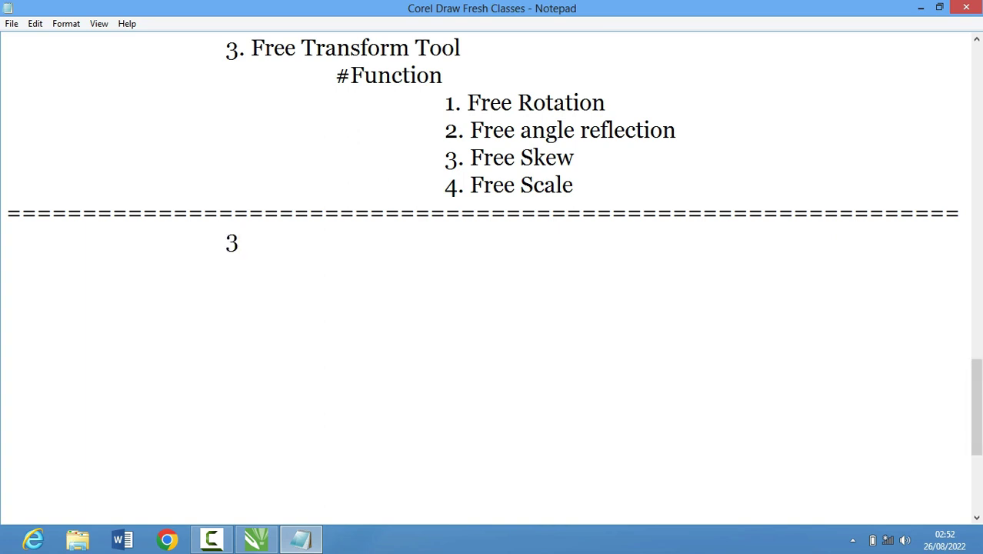
key("BackSpace")
type("2. ")
type("D")
key("BackSpace")
type("rawing")
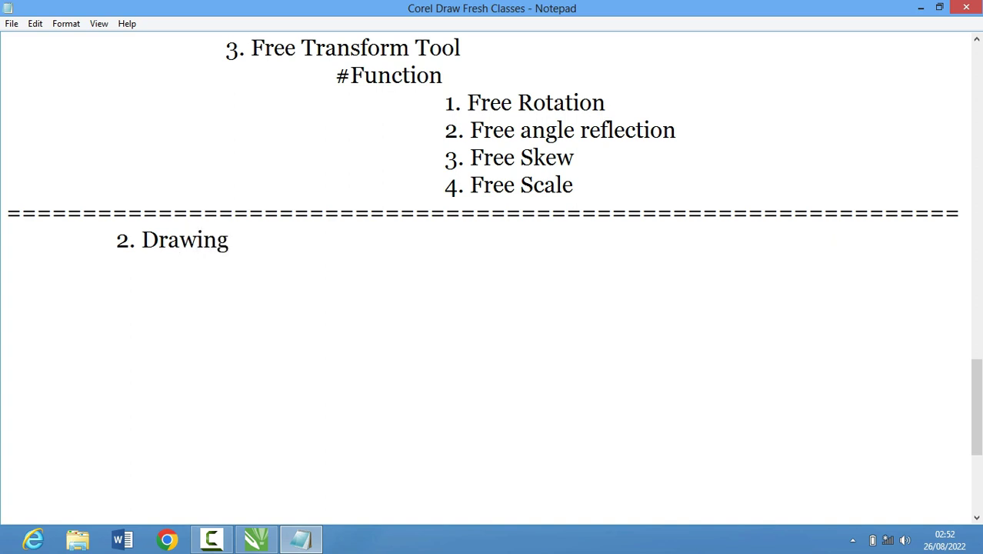
type(" Tools")
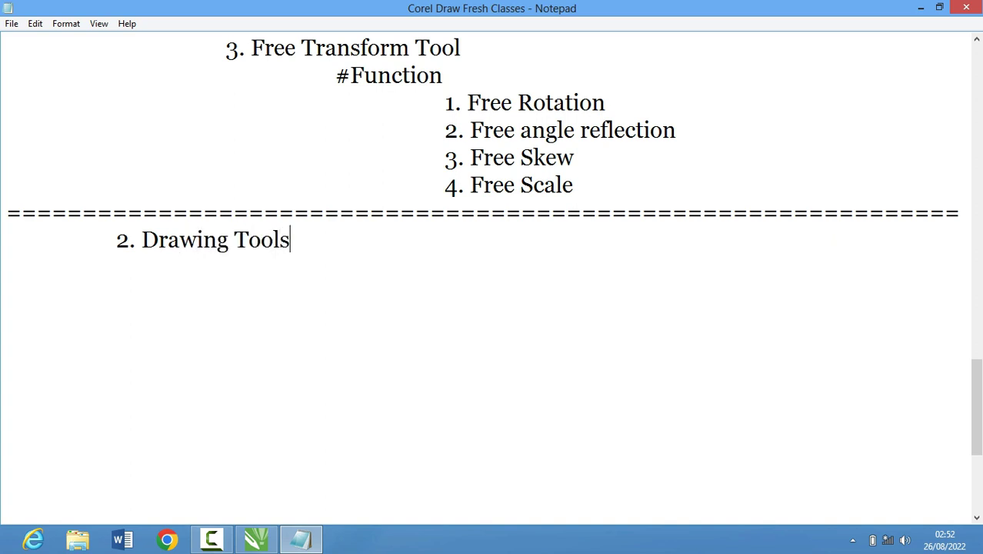
key("Return")
key("Tab")
key("Tab")
left_click(256, 538)
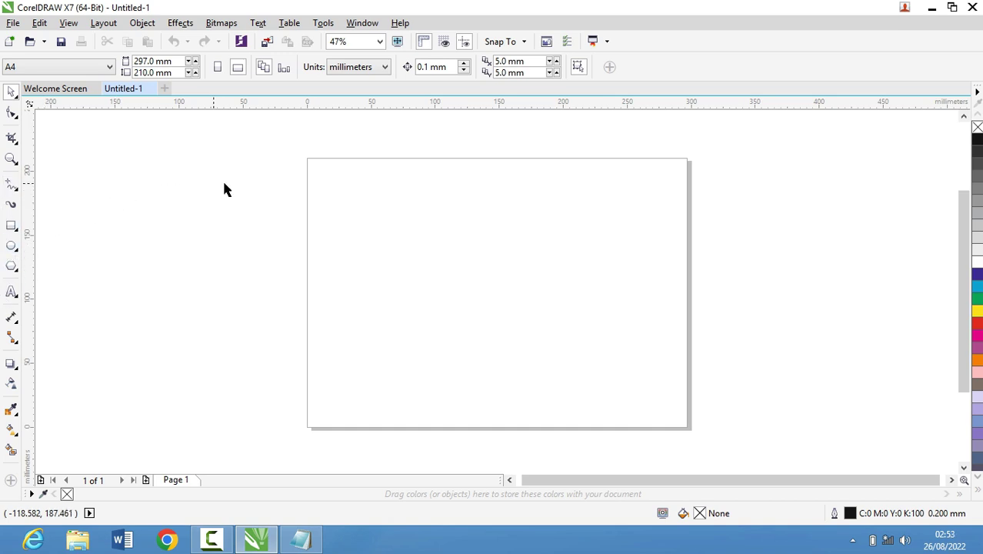
mouse_move(11, 225)
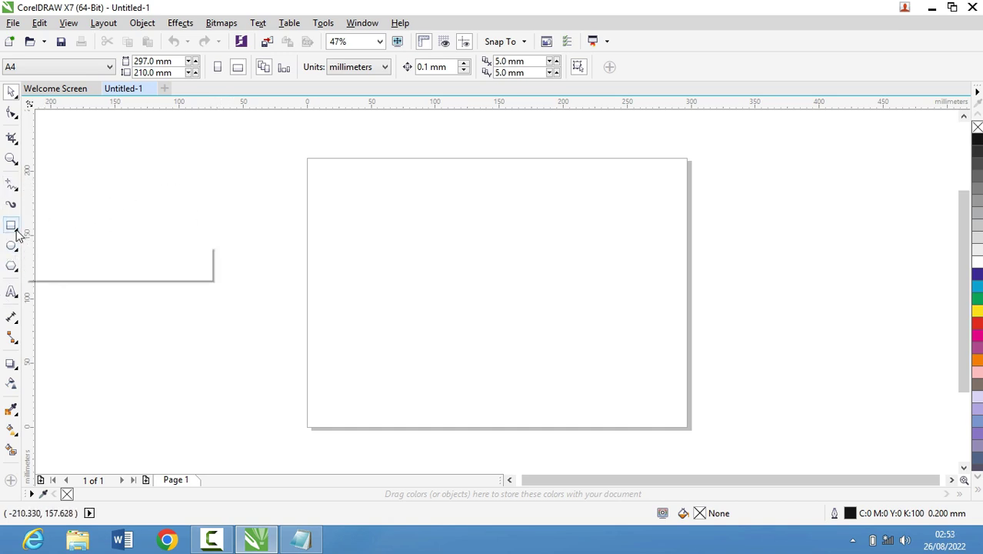
View the Rectangle and 3-Point Rectangle variants in CorelDRAW, then return to the notes
left_click(15, 228)
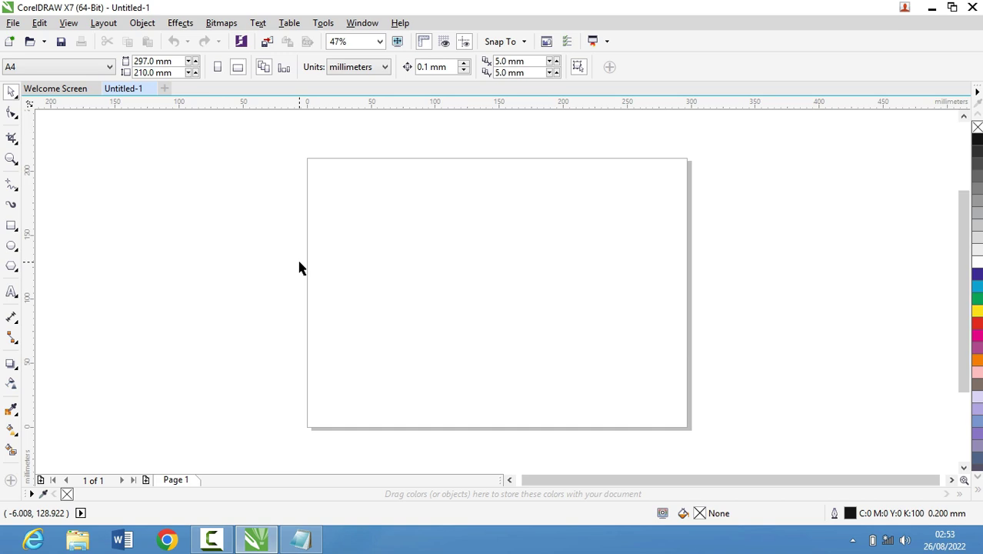
key("alt+Tab")
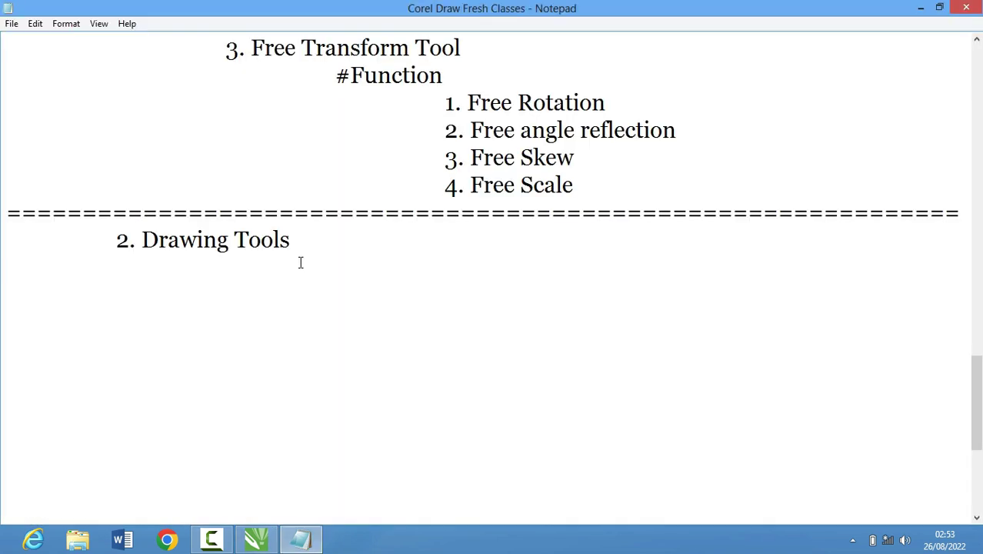
List '1. Rectangle Tool' and '2. 3 Point Rectangle Tool' under Drawing Tools
type("1. ")
type("RE")
key("BackSpace")
key("BackSpace")
type("Rect")
type("angle Tool")
key("Return")
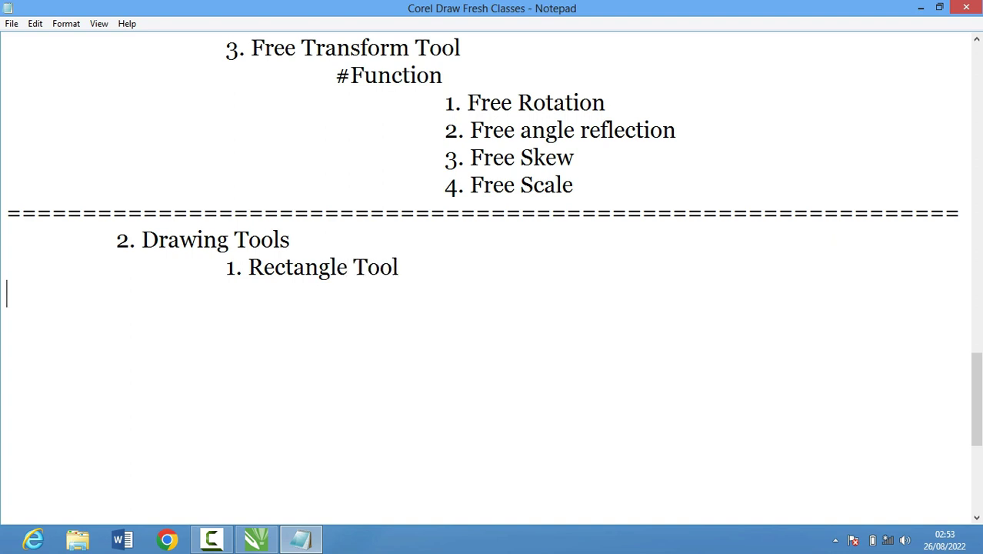
type("2. ")
type("3")
key("BackSpace")
type("Pi")
key("BackSpace")
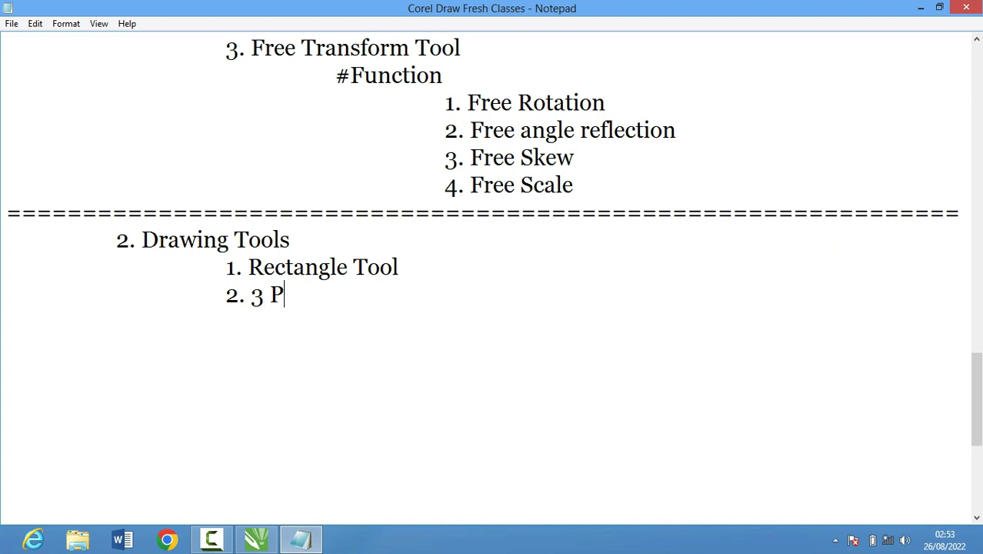
type("oihn")
key("BackSpace")
key("BackSpace")
key("BackSpace")
type("o")
key("BackSpace")
type("int Rec")
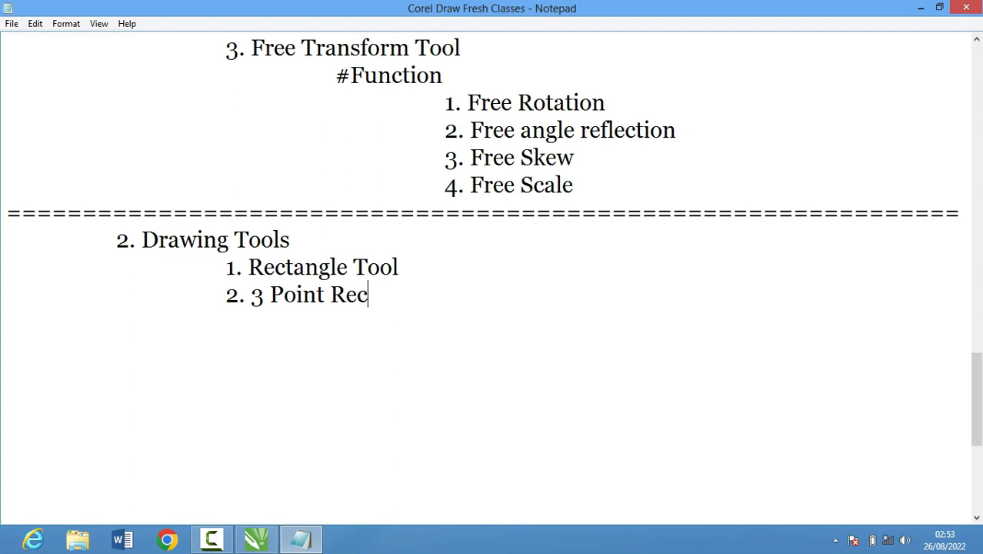
type("tangle To")
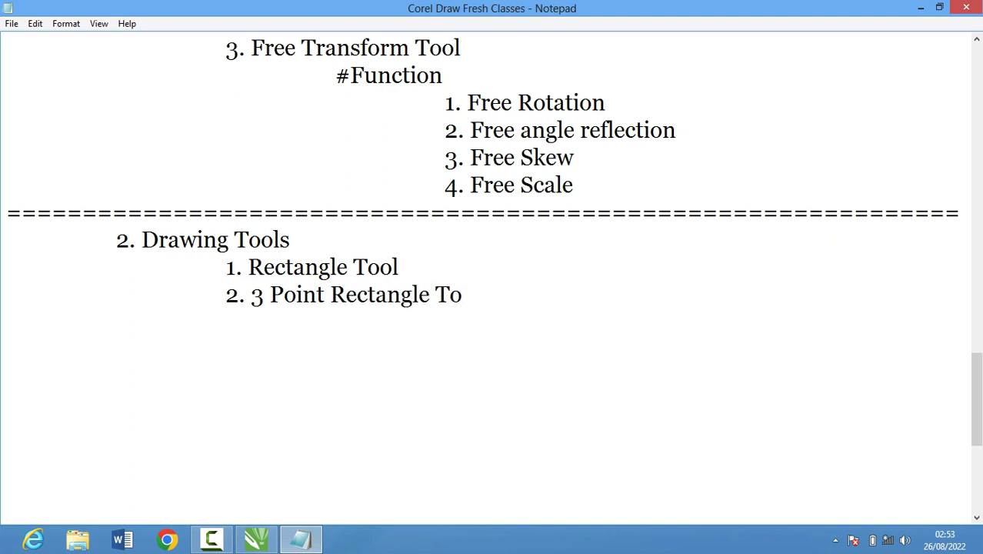
key("BackSpace")
type("ol")
key("BackSpace")
type("o")
type("l")
key("Return")
Add '3. Ellipse Tool' and '4. 3 Point Ellipse Tool' to the list
type("2")
key("BackSpace")
type("3. ")
type("Ellipse")
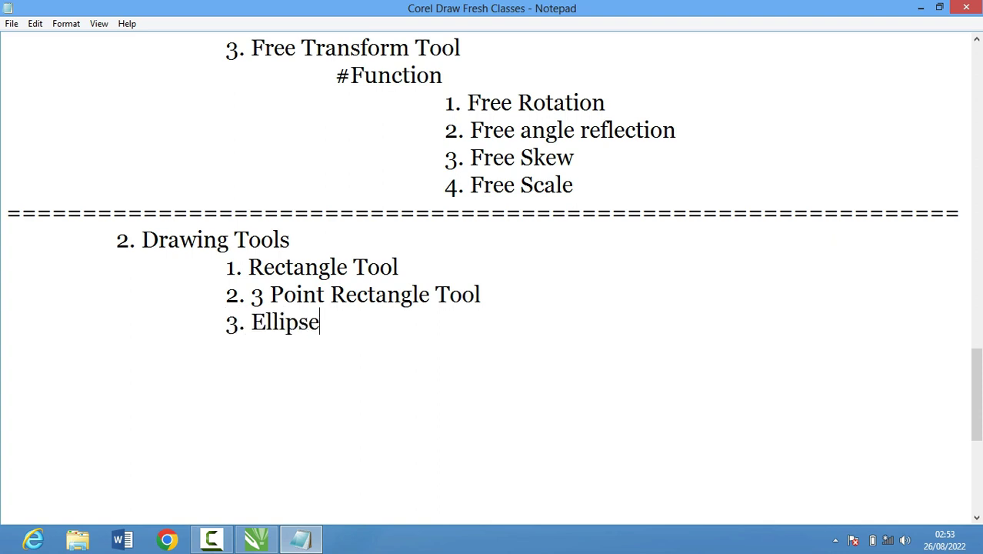
key("alt+Tab")
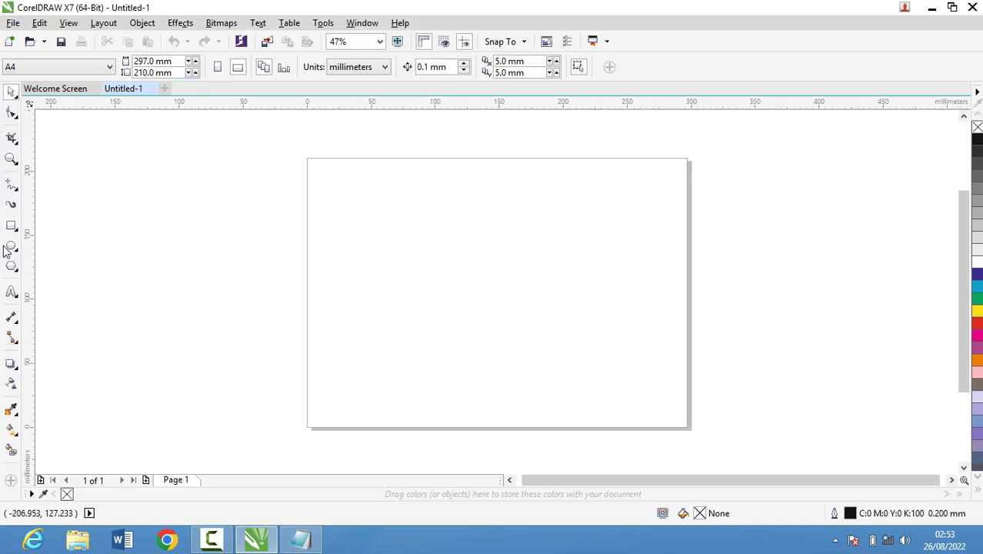
key("alt+Tab")
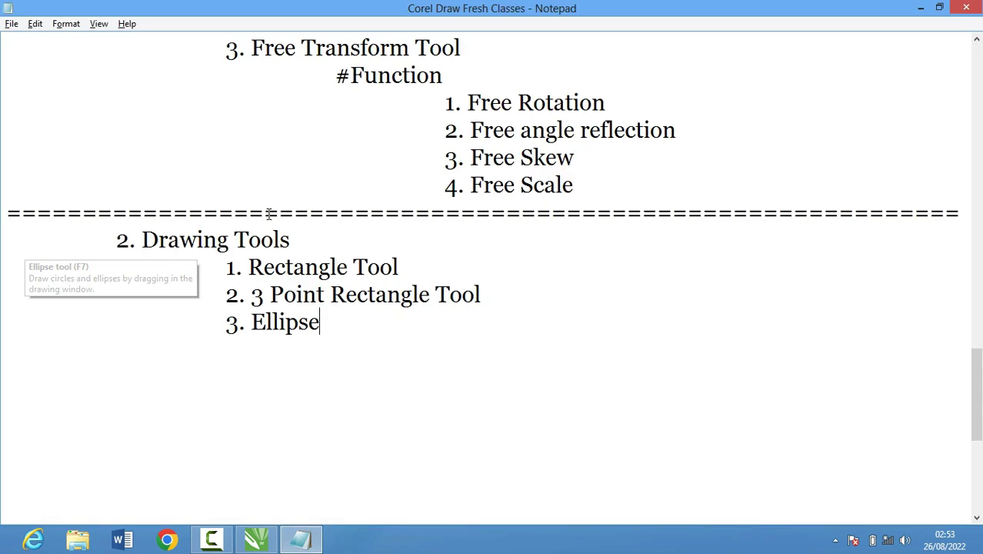
type(" T")
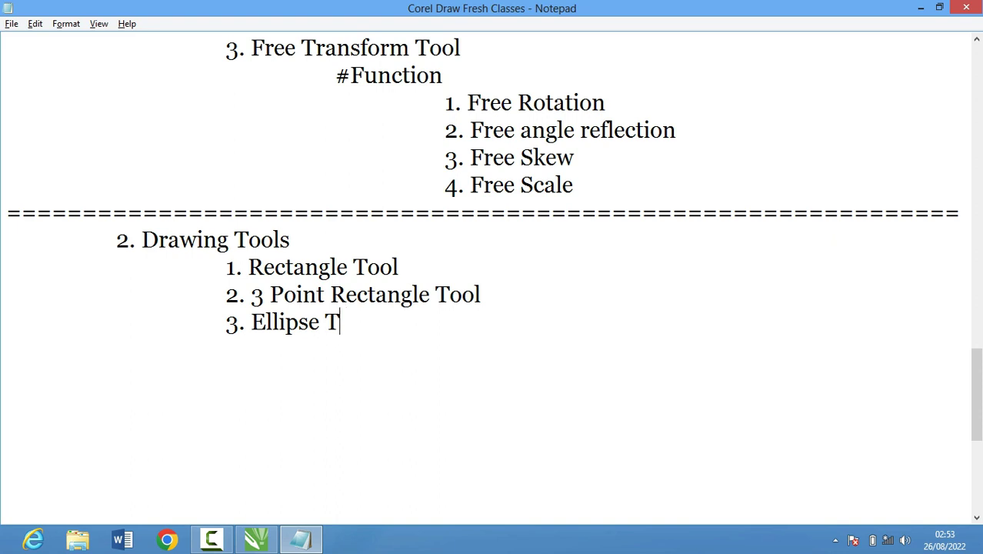
type("ool ")
type("3")
key("BackSpace")
key("BackSpace")
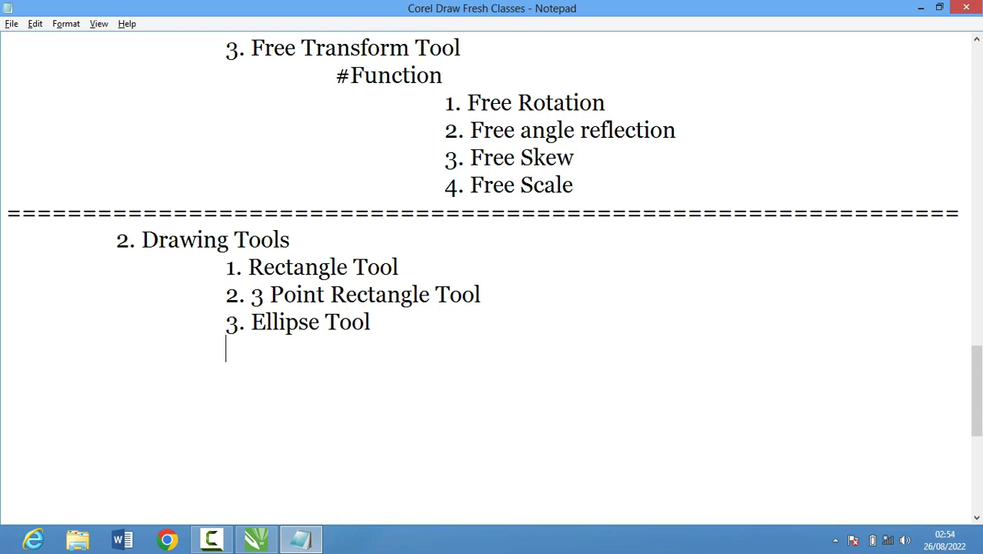
type("4. 3")
type(" Point ")
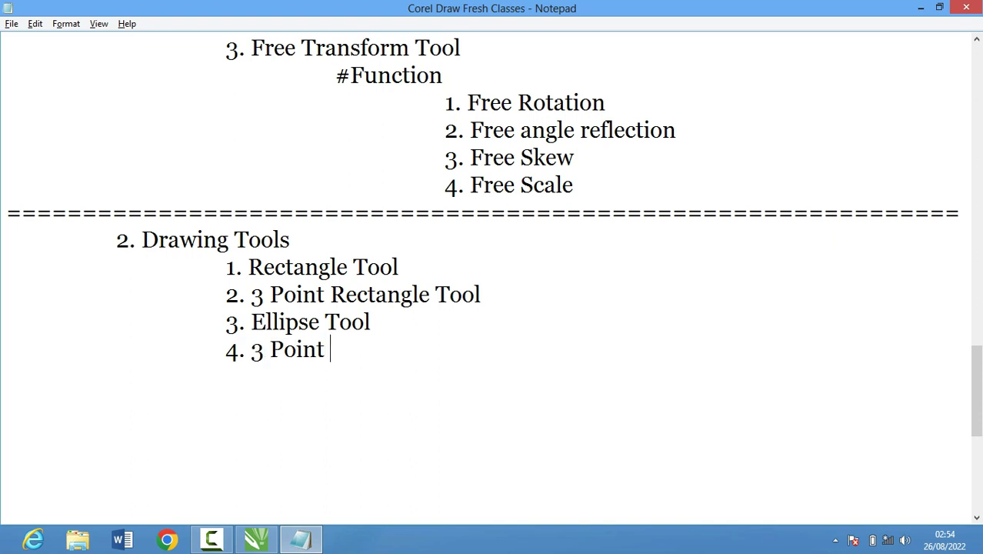
type("Ellipse Too")
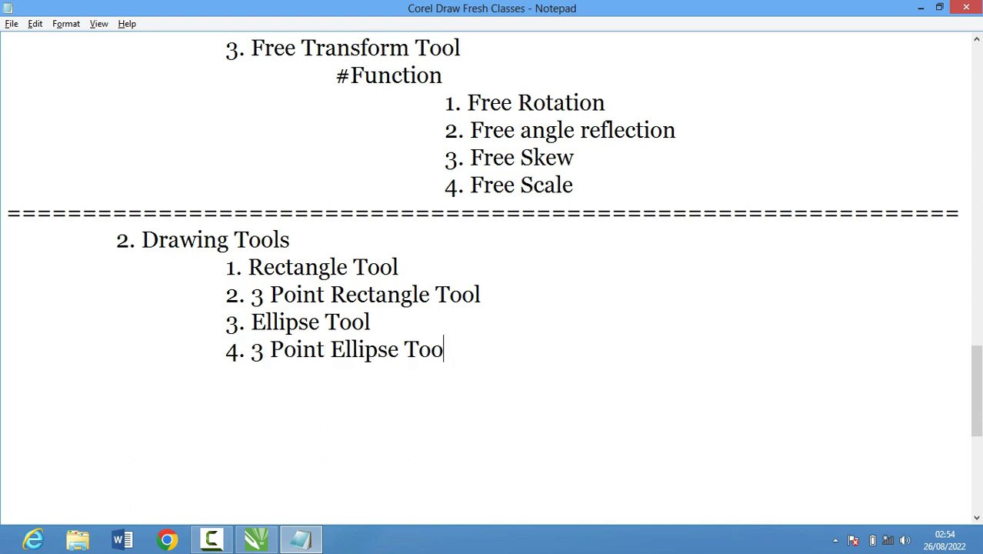
type("l")
Review the Polygon flyout's Star and other shapes in CorelDRAW, then return to Notepad
key("alt+Tab")
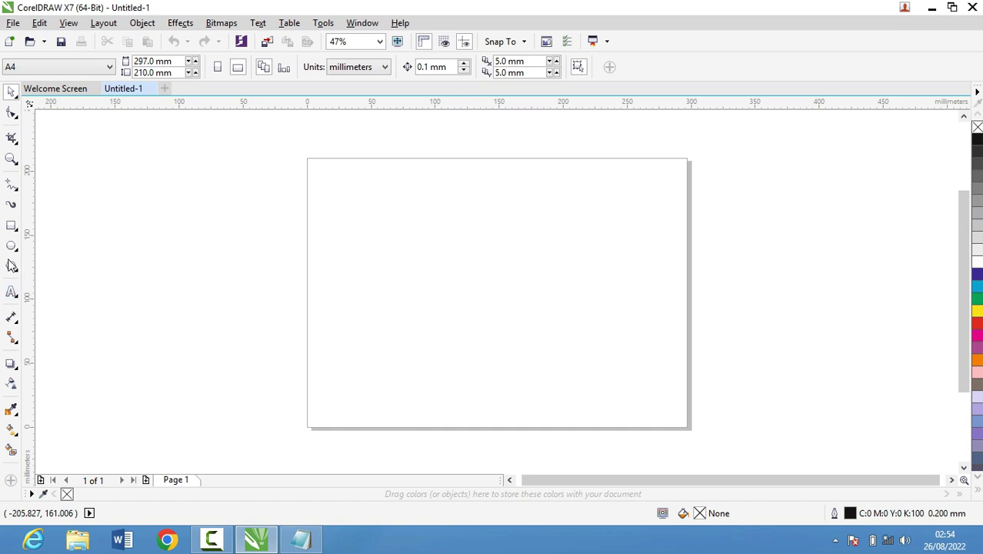
left_click(11, 266)
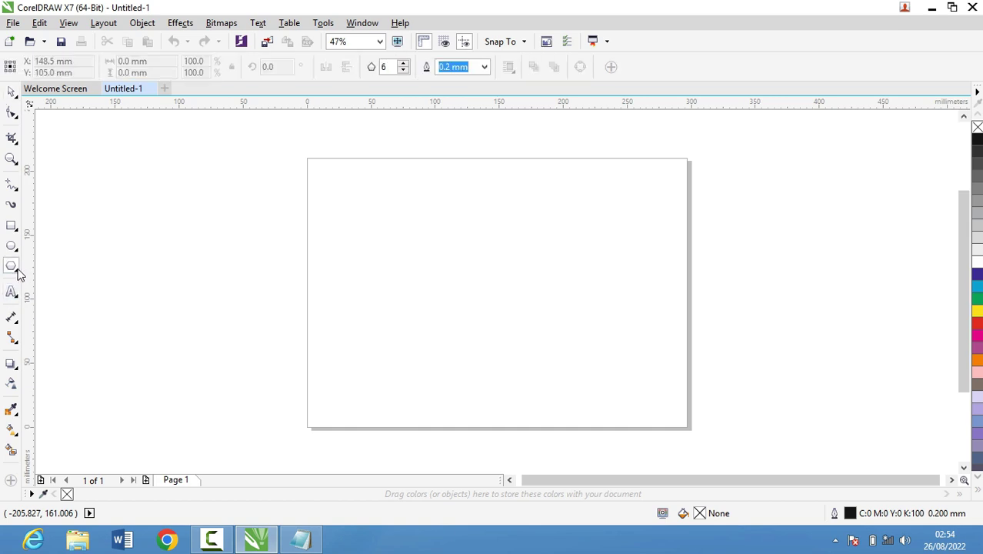
left_click(17, 273)
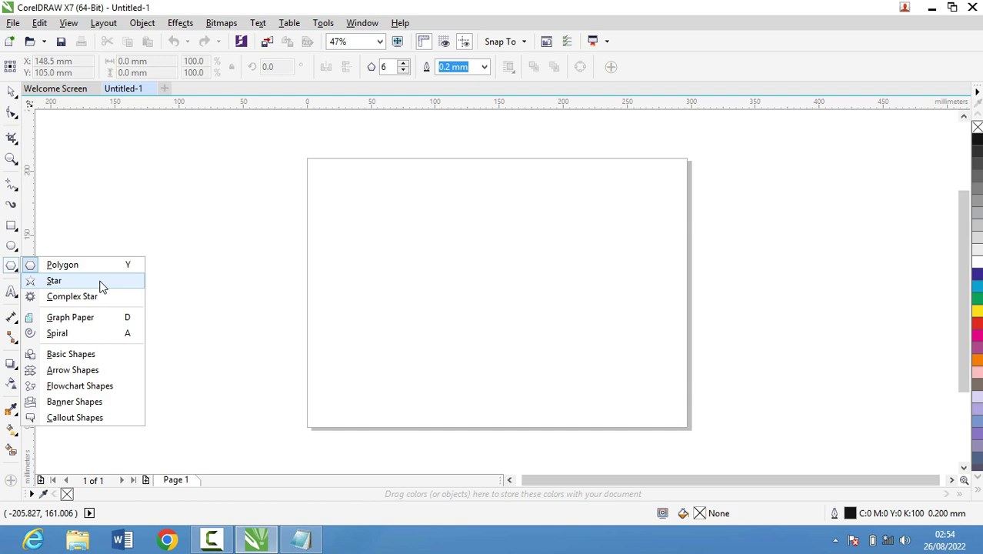
key("alt+Tab")
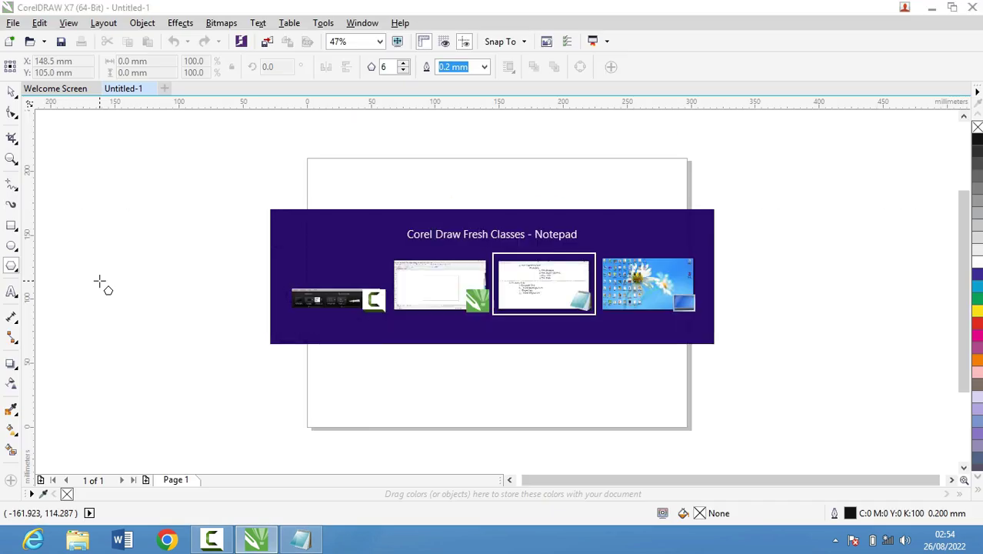
Add '5. Polygon' and '6. Star' to the list and begin item 7
type("5.Po")
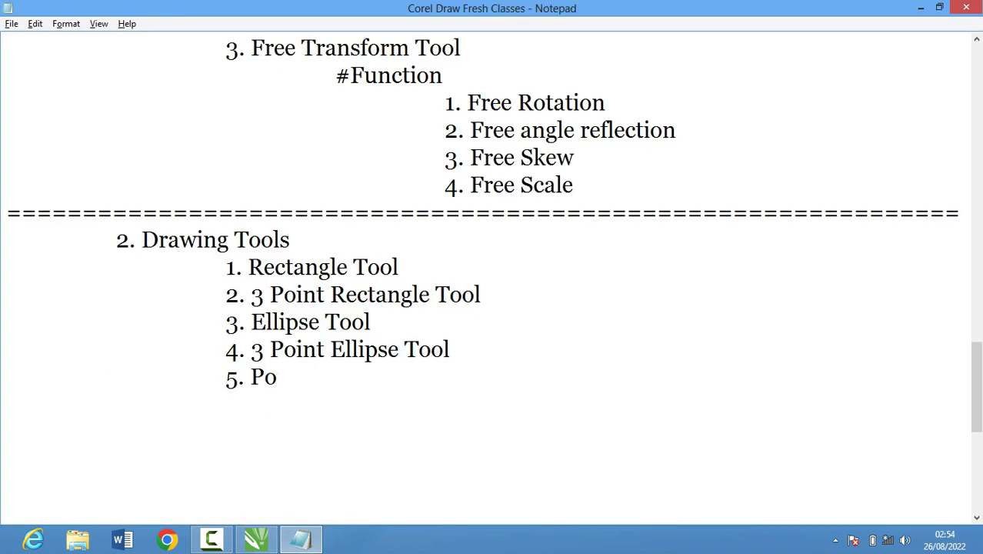
key("BackSpace")
type("gon")
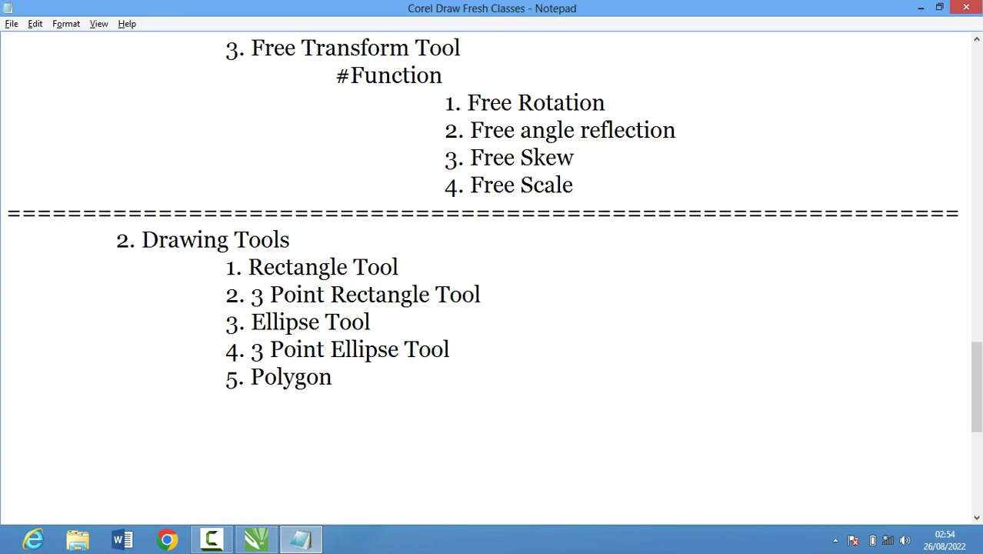
key("Tab")
key("alt+Tab")
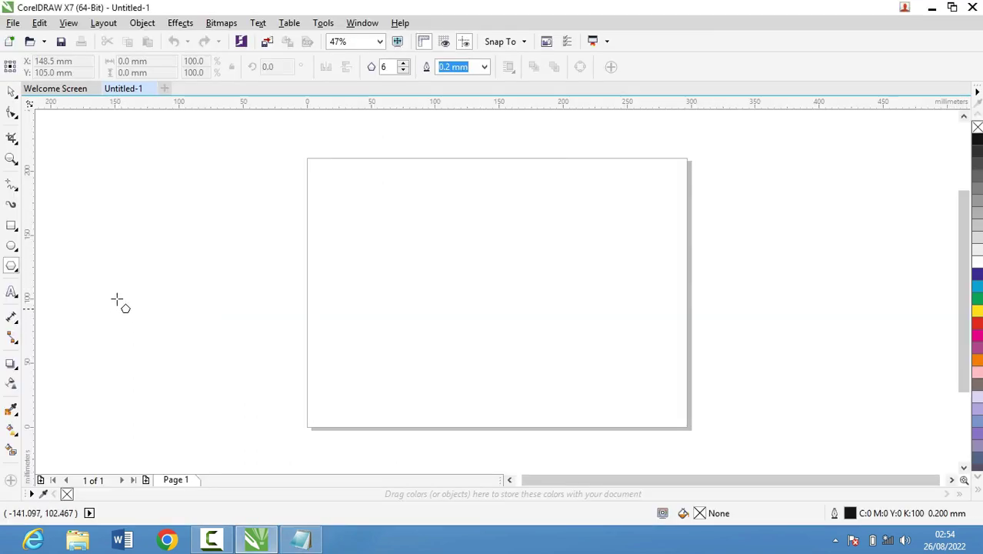
key("alt+Tab")
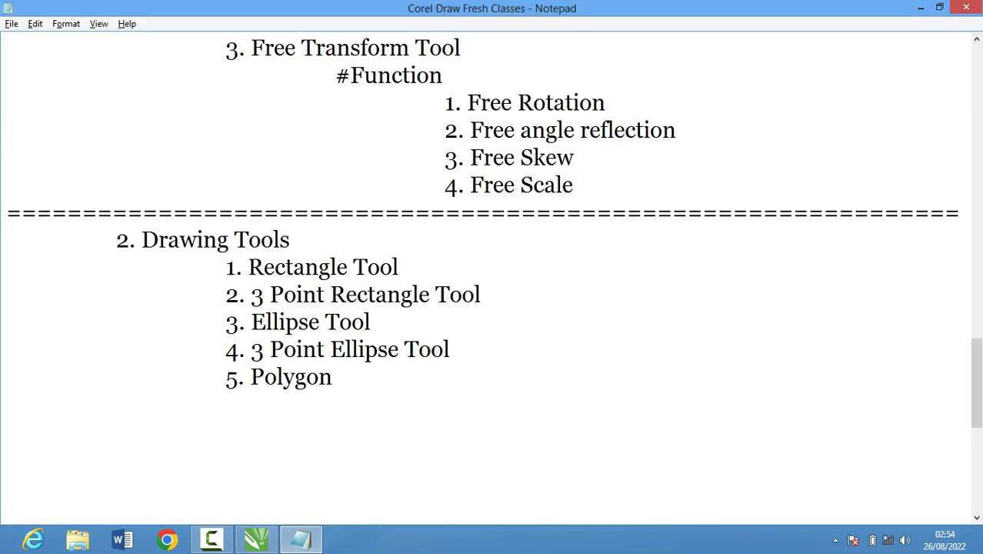
type("6. Star")
key("Return")
key("Tab")
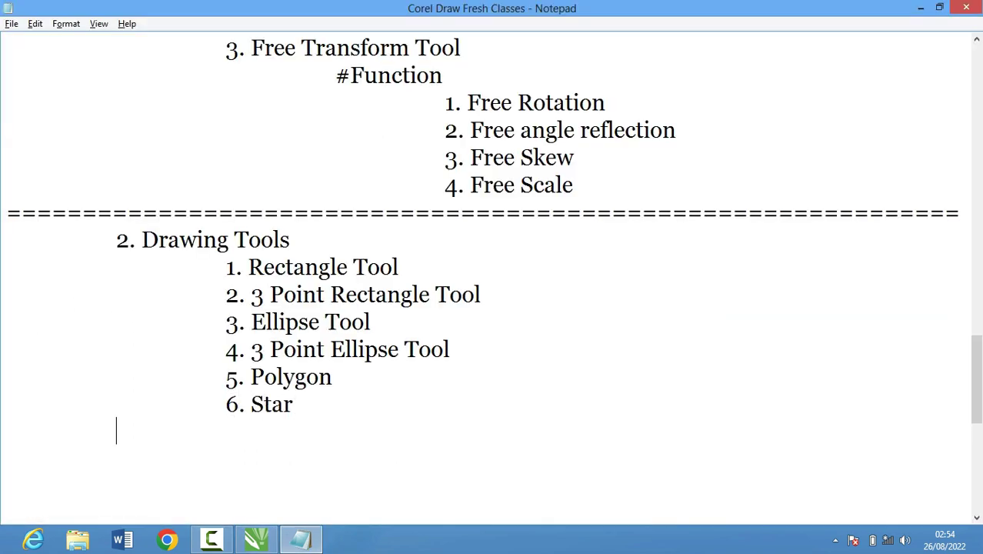
key("Tab")
type("7")
After checking the Polygon flyout, add '7. Complex Star' and '8. Graphical Paper'
key("alt+Tab")
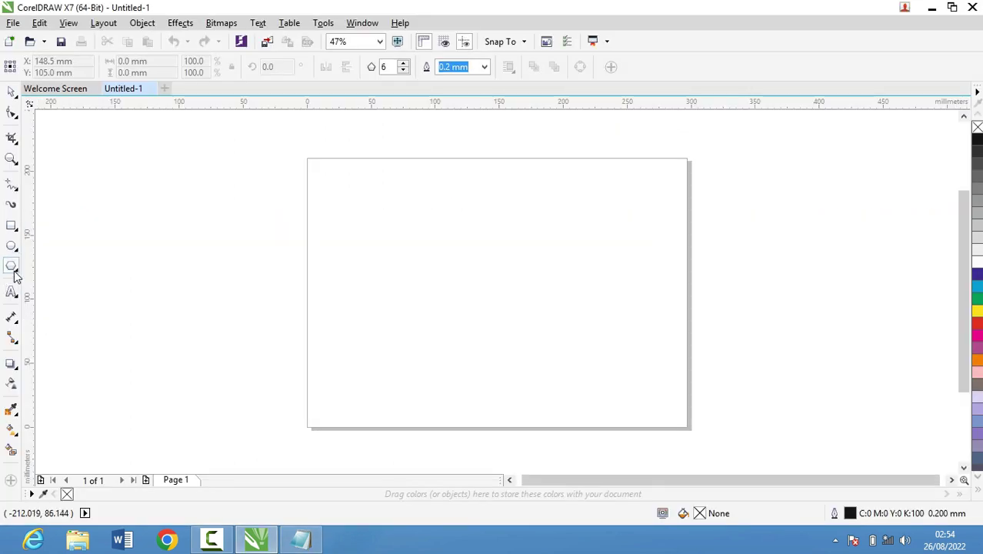
left_click(14, 268)
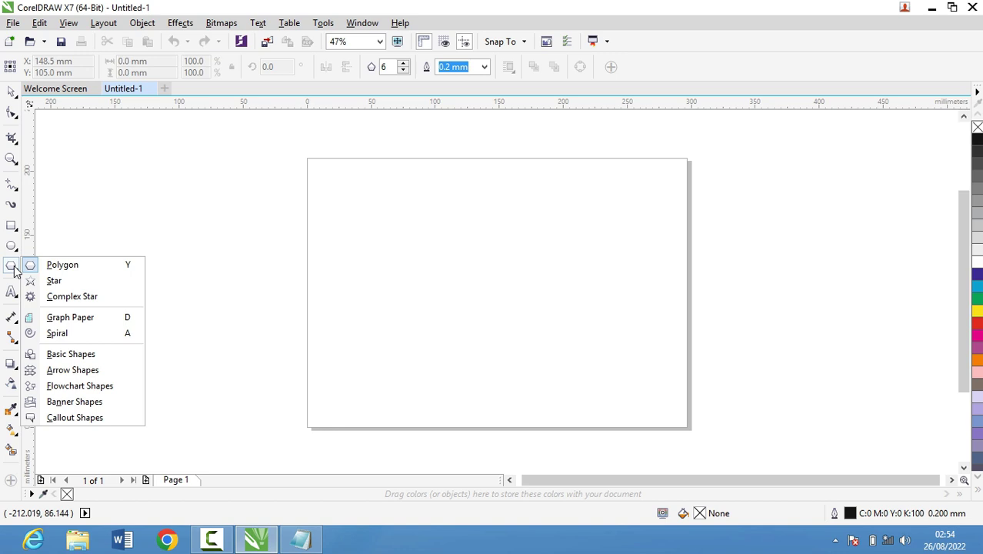
key("alt+Tab")
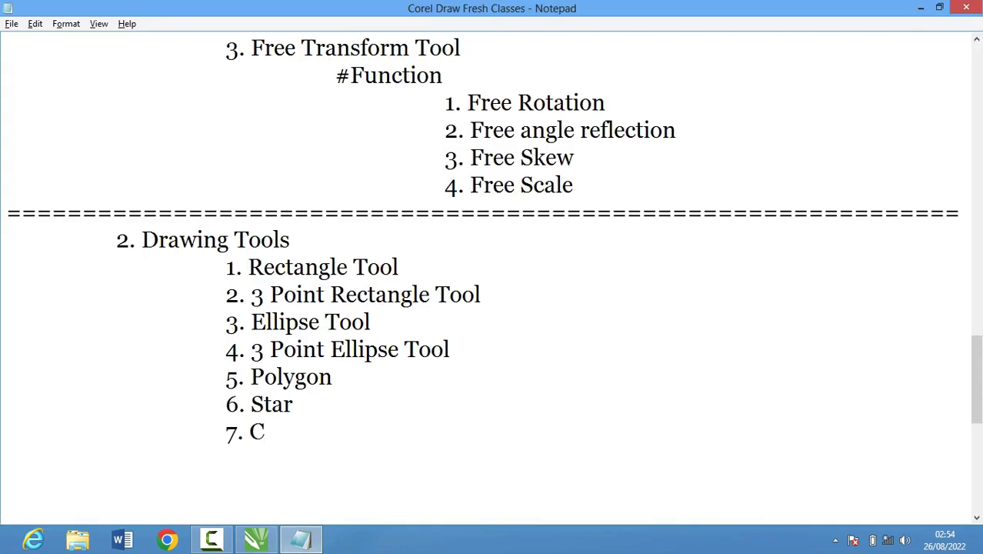
type("omplex St")
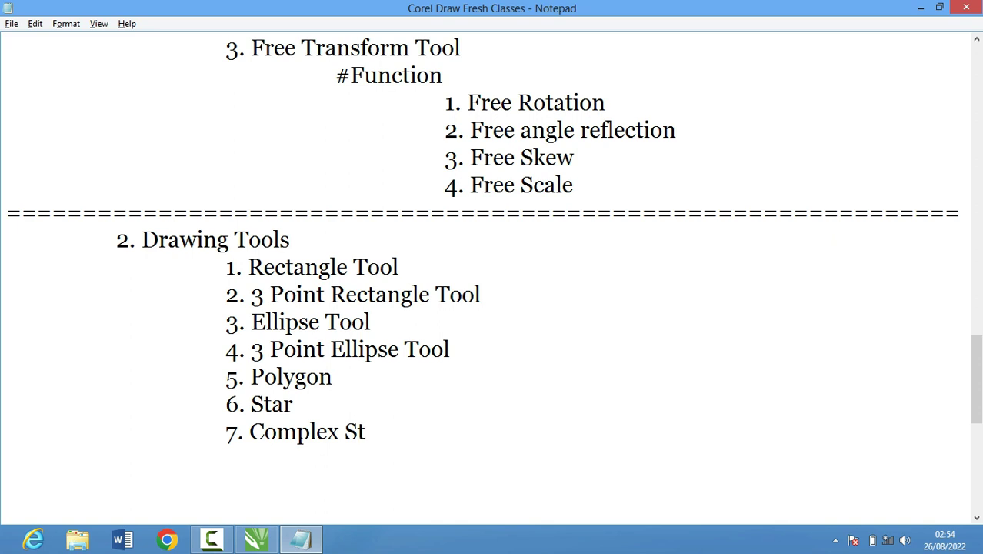
type("art")
key("BackSpace")
key("Return")
key("Tab")
key("Tab")
type("6")
key("BackSpace")
type("8.")
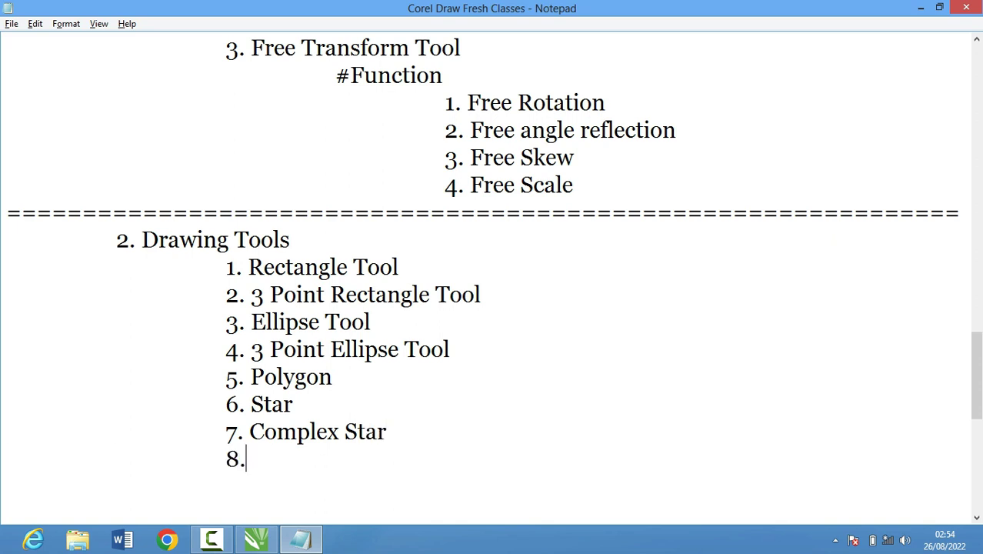
type(" Graphical ")
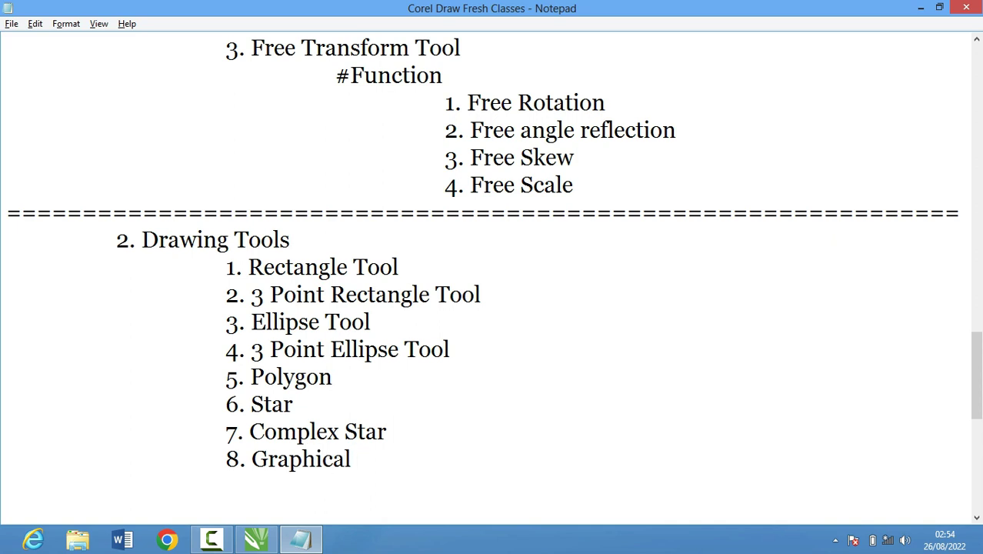
type("Pa")
type("per")
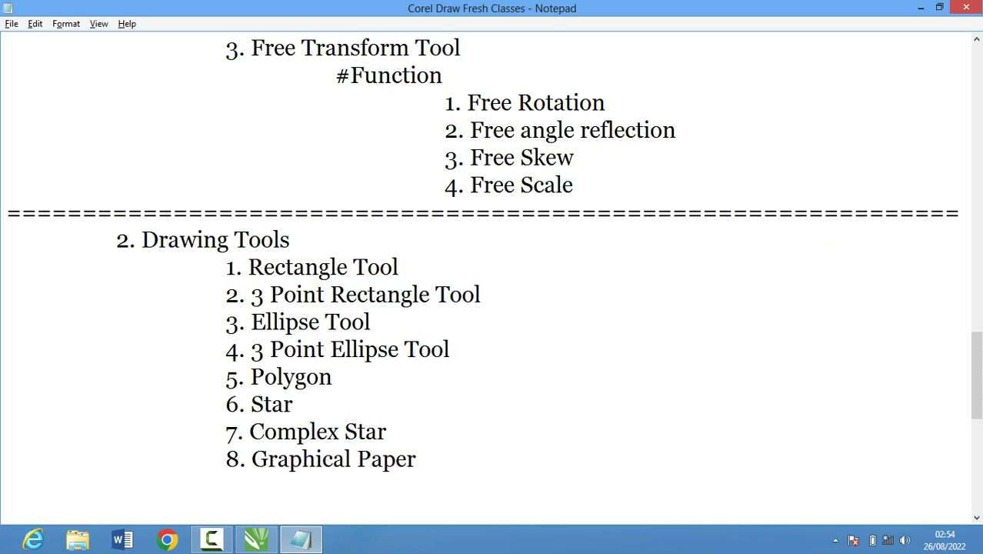
key("Return")
key("Tab")
key("Tab")
type("9.")
Check the Polygon flyout again and add '9. Spiral', beginning item 10
key("alt+Tab")
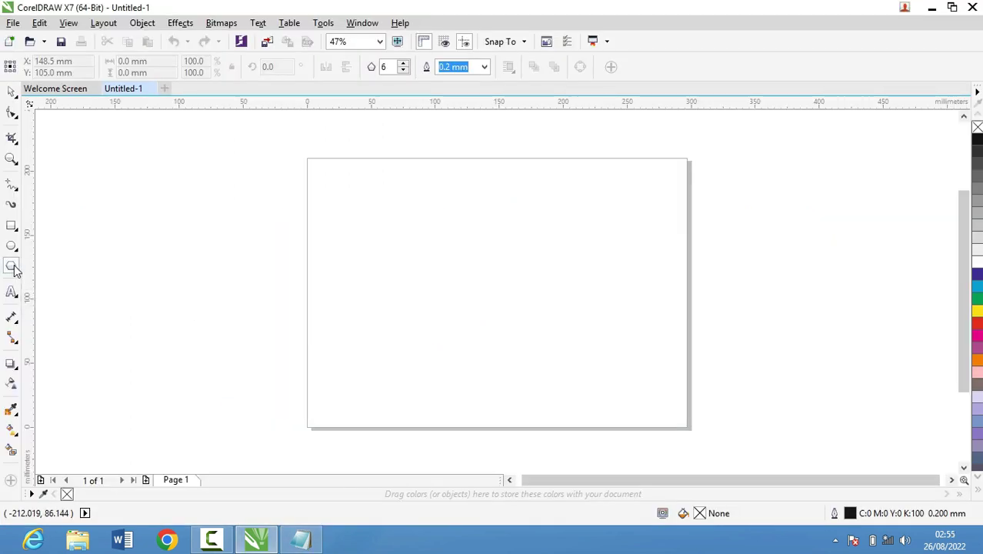
left_click(12, 268)
key("alt+Tab")
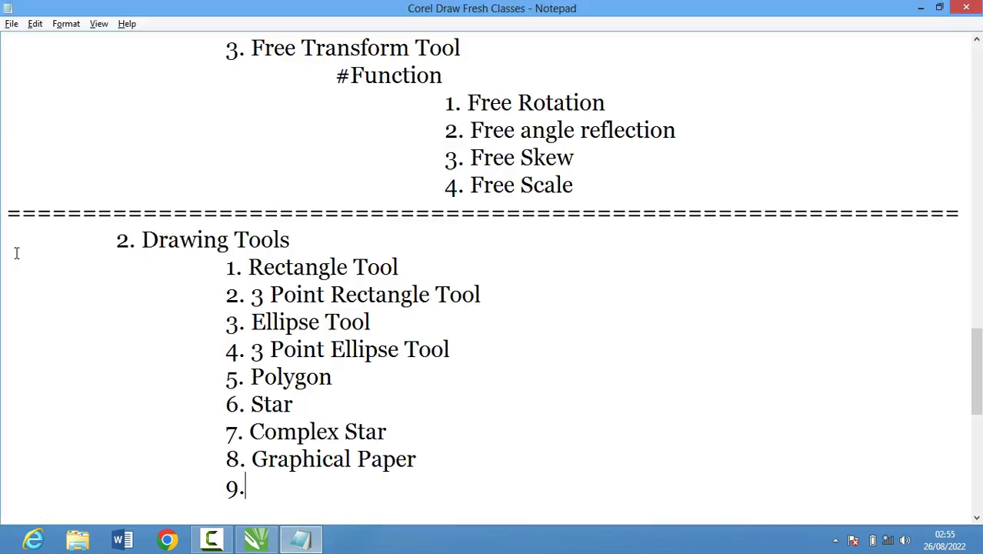
type("Si")
type("pra")
key("BackSpace")
key("BackSpace")
key("BackSpace")
key("BackSpace")
type("pi")
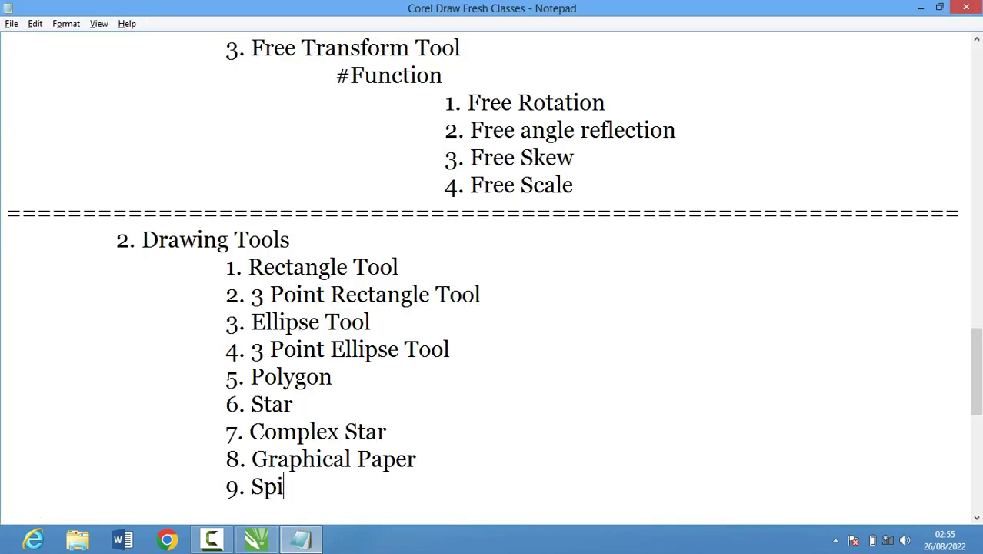
type("ral")
key("Return")
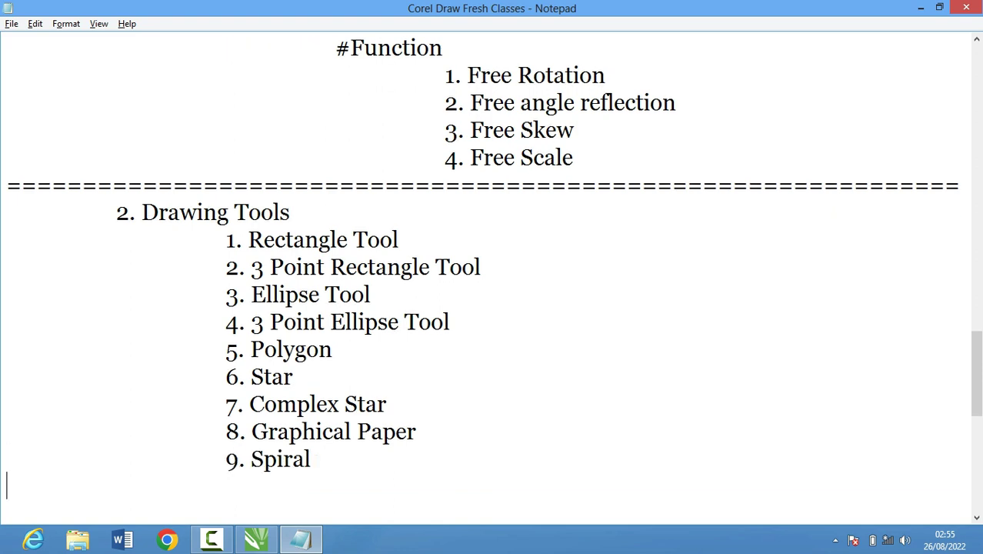
type("0")
key("BackSpace")
type("10.")
Add '10. Basic Shapes' and '11. Arrow Shape' after consulting the Polygon flyout
key("alt+Tab")
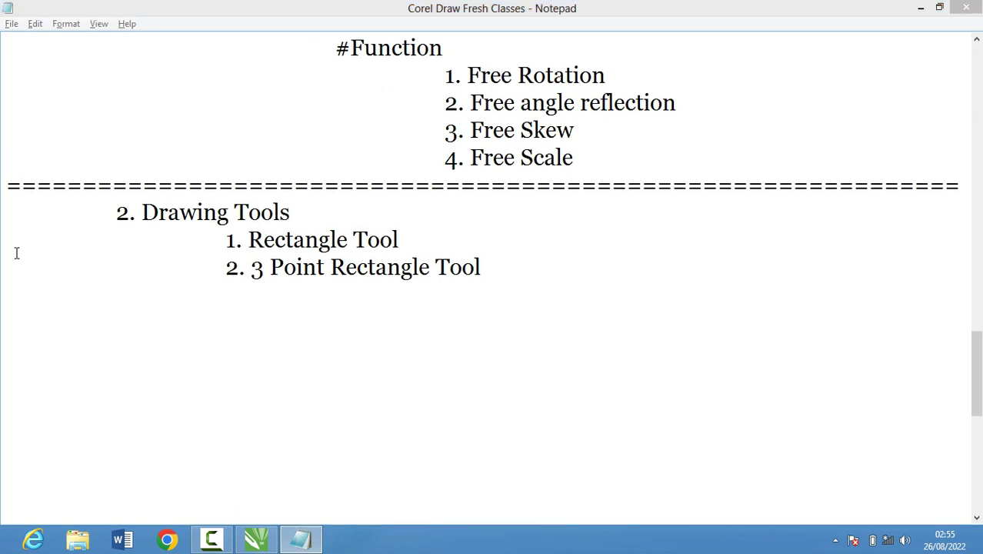
left_click(12, 267)
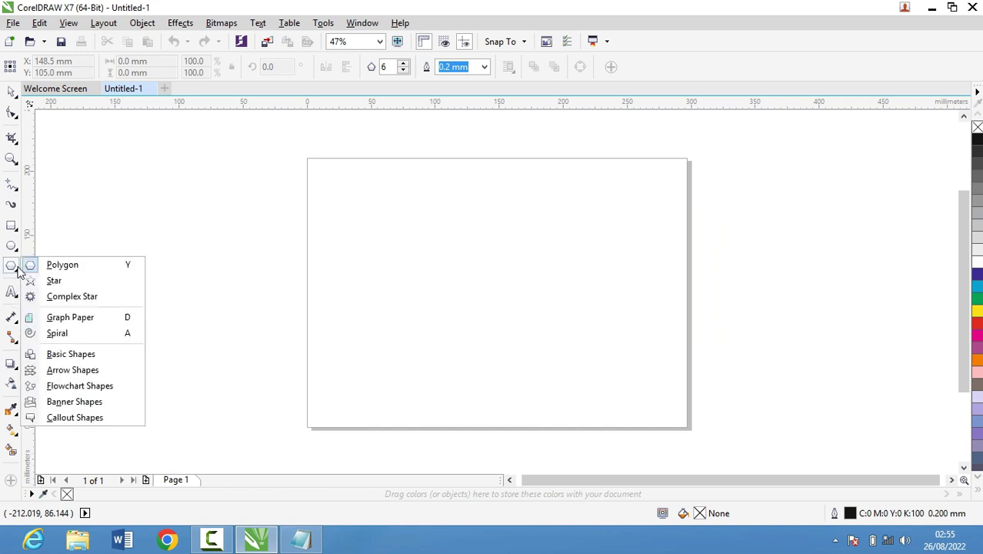
key("alt+Tab")
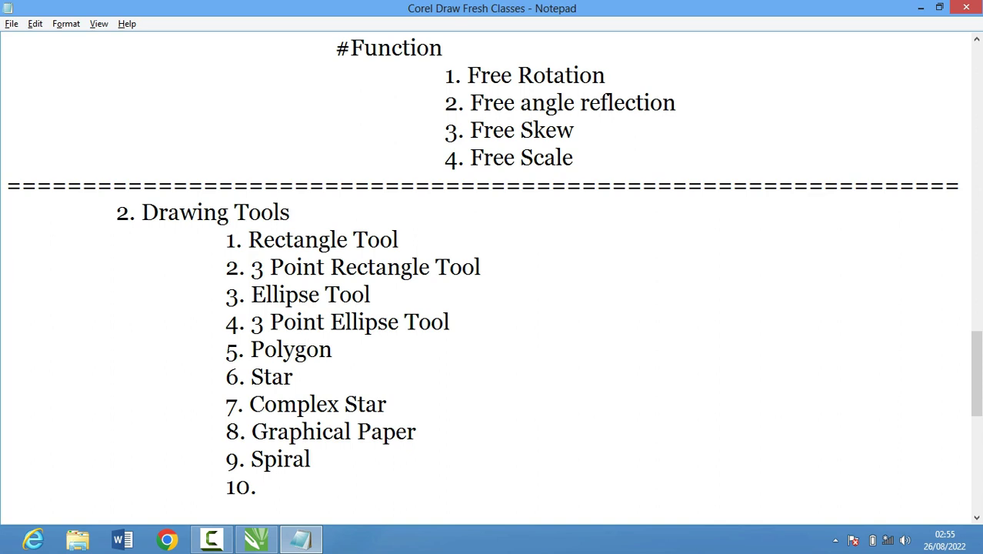
type("Basic A")
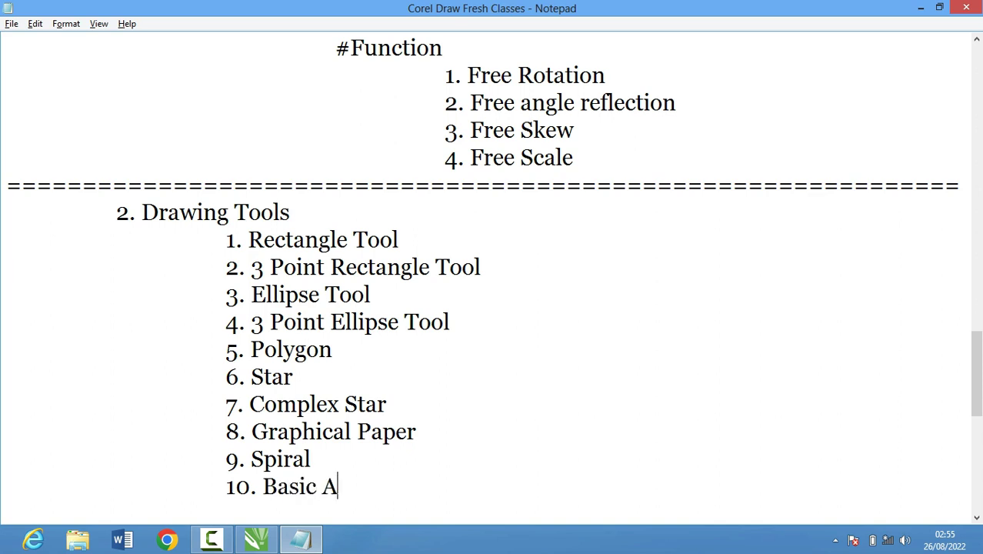
key("BackSpace")
type("Shpa")
key("BackSpace")
key("BackSpace")
type("ae")
key("BackSpace")
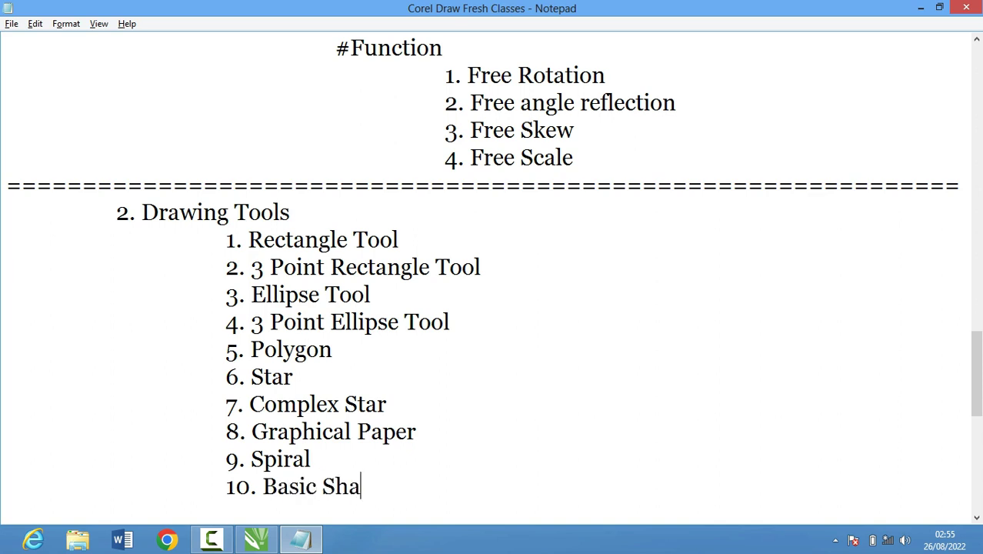
type("pes")
key("Return")
key("Tab")
type("1")
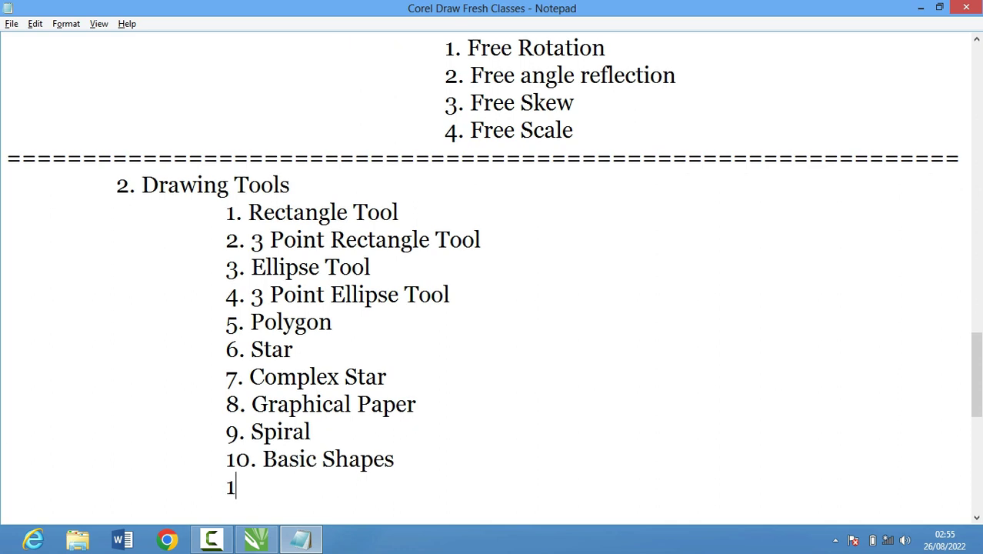
type("1. Ar")
type("row S")
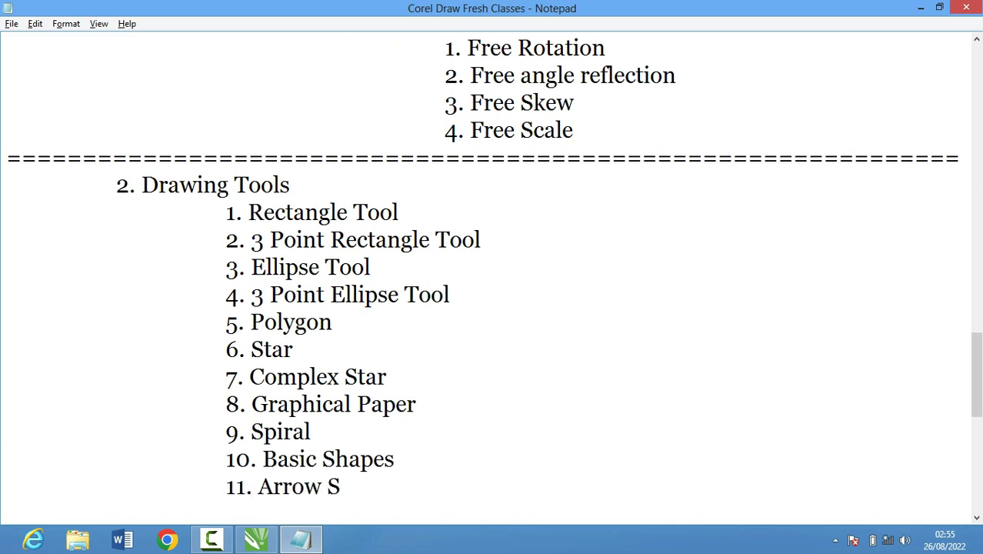
type("hape")
Add '12. Flowchart Shape' and begin item 13
key("Return")
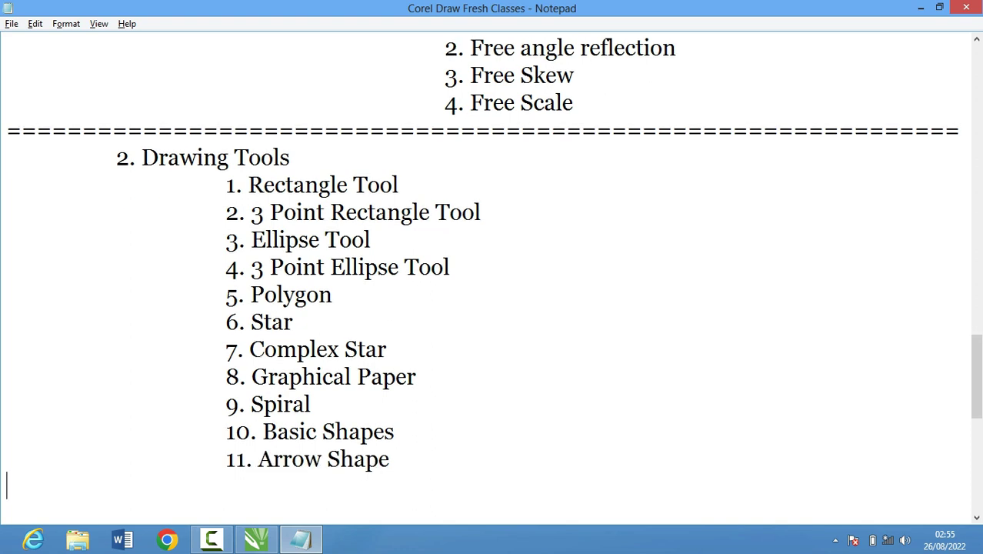
key("Tab")
key("Tab")
key("Tab")
key("BackSpace")
type("12. F")
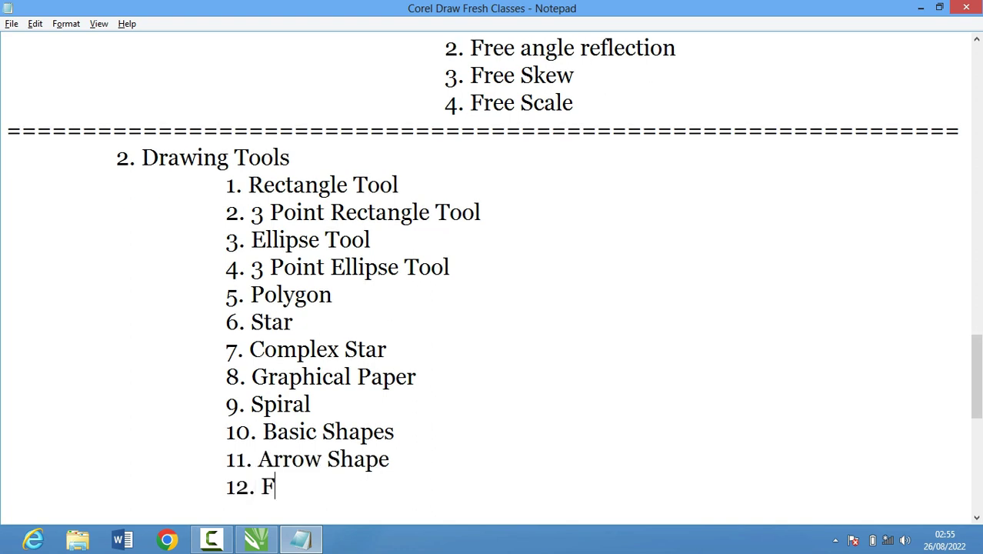
type("lowcha")
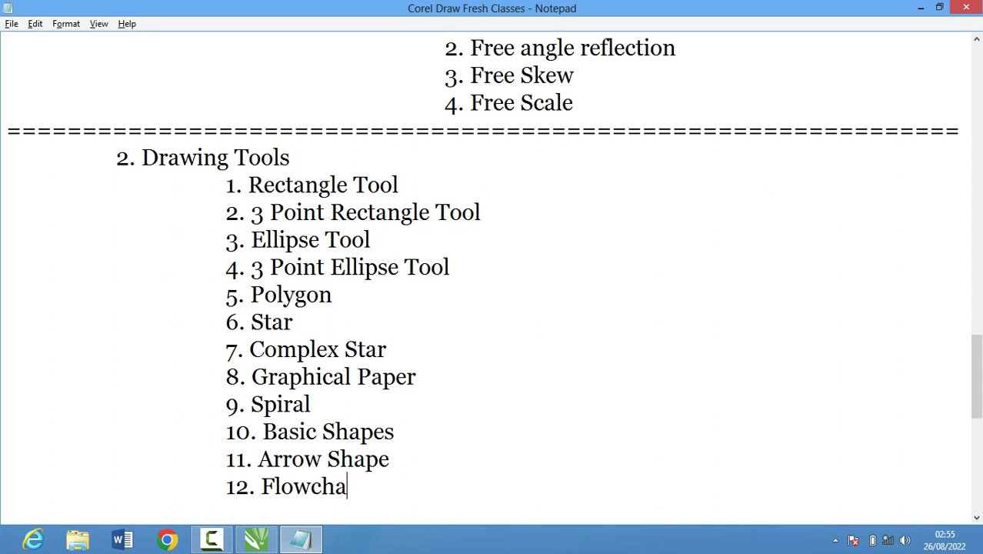
type("rt Shape")
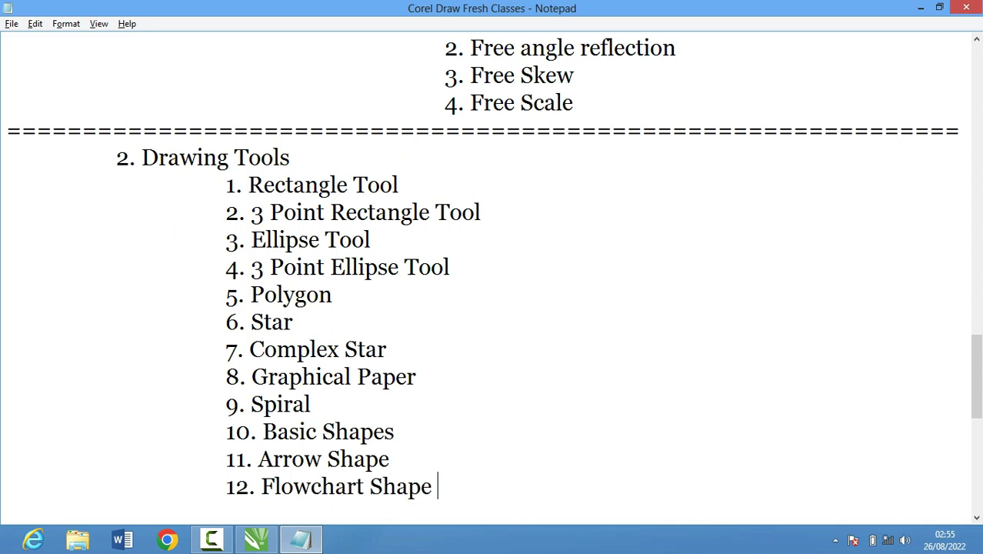
key("shift+Home")
key("BackSpace")
type("13.")
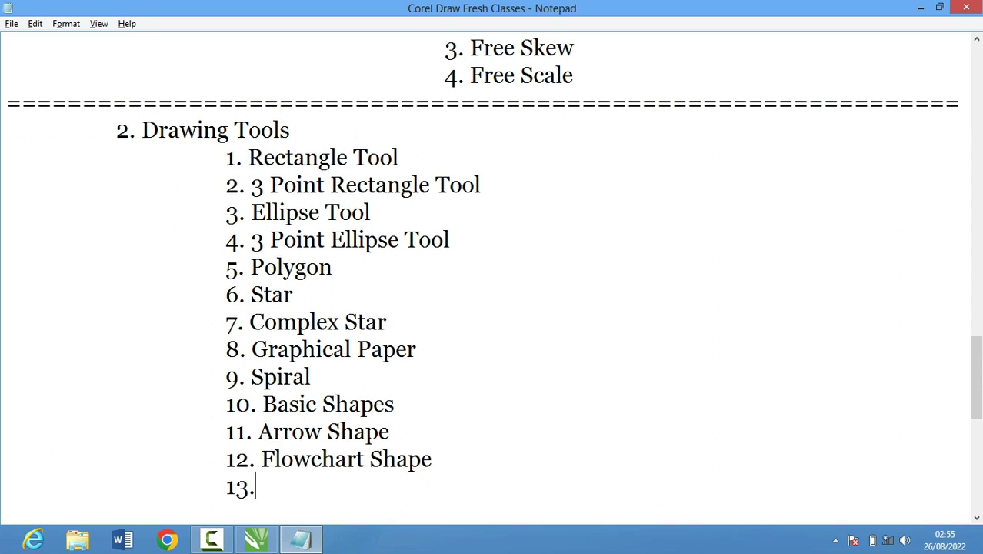
Complete '13. Banner Shape' after checking the flyout, and begin item 14 with 'Coll'
key("alt+Tab")
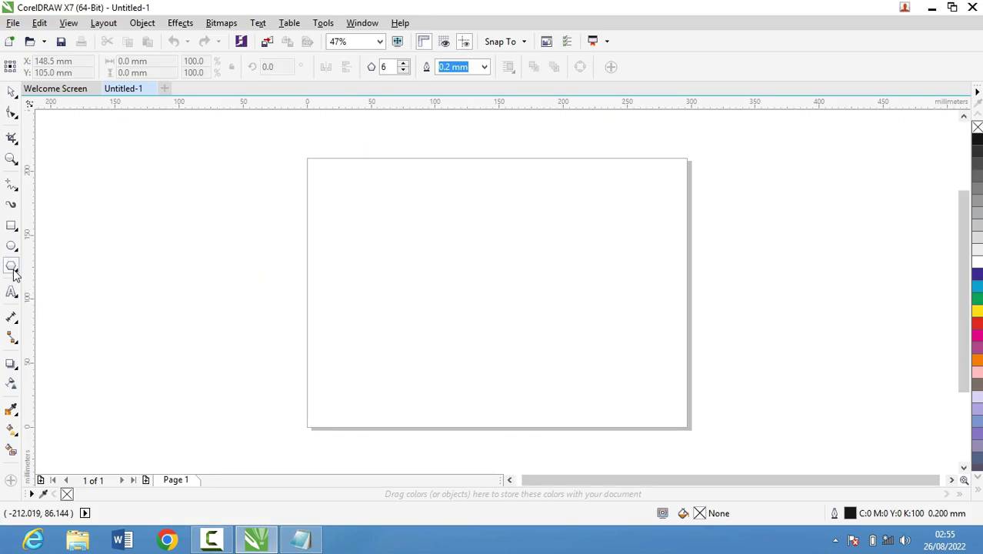
left_click(14, 273)
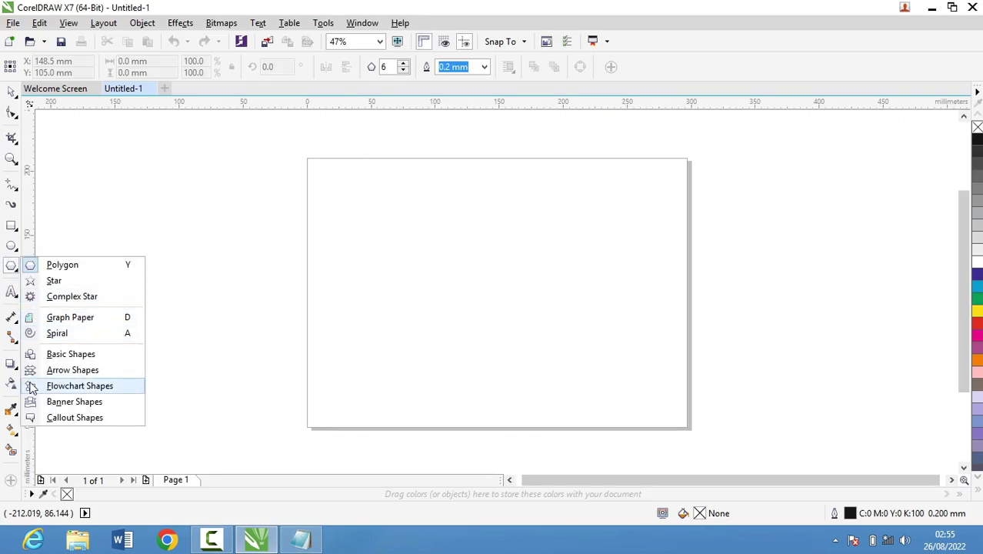
left_click(6, 268)
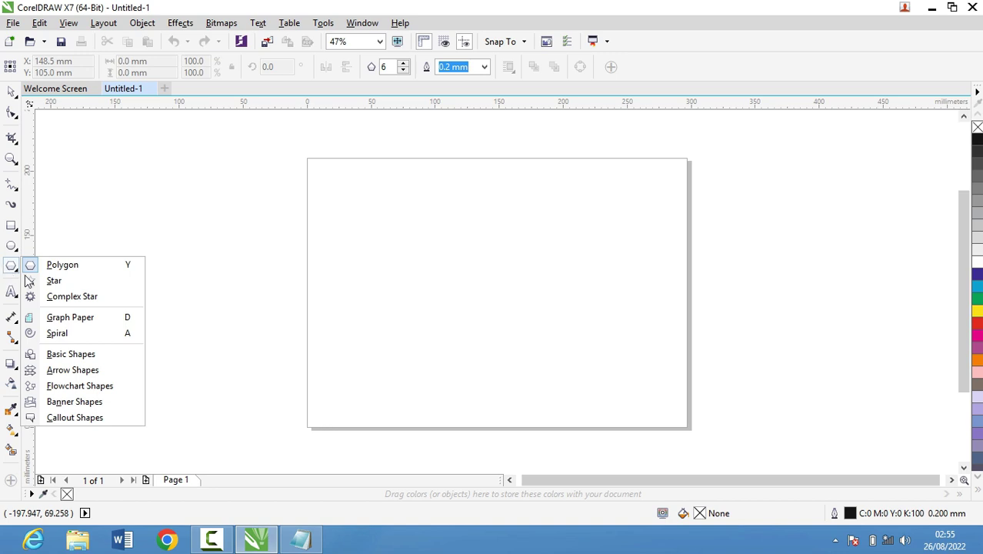
key("alt+Tab")
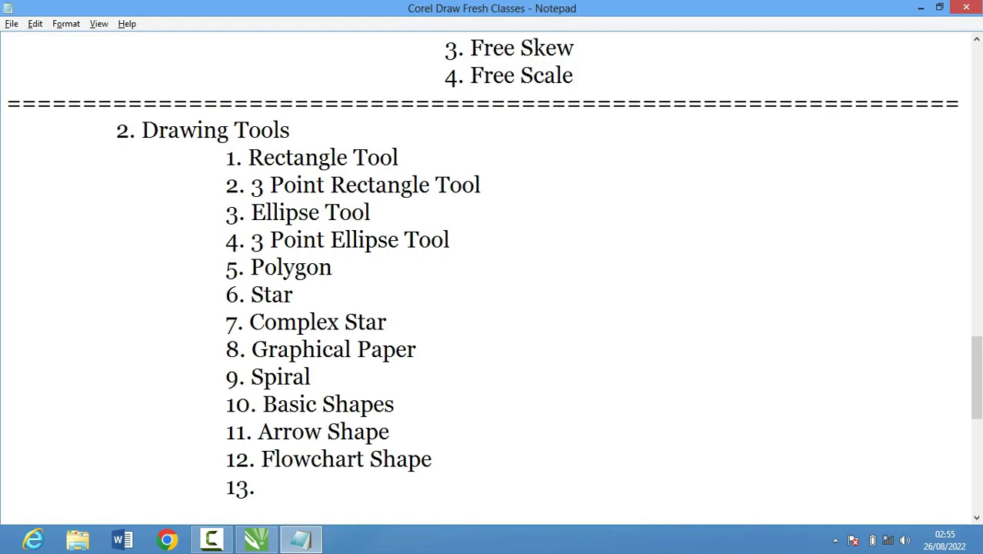
type("Banner Sha")
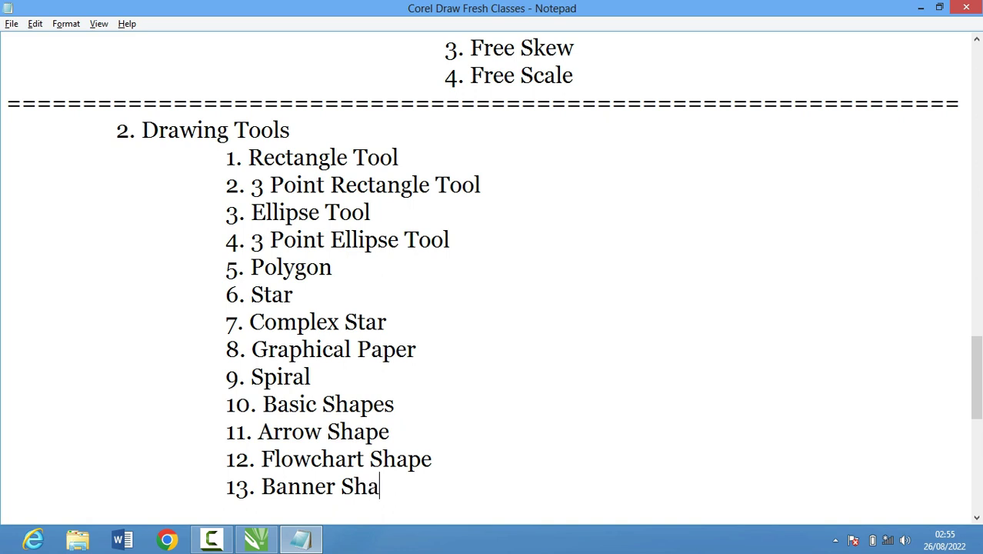
type("pe")
key("Return")
type("14")
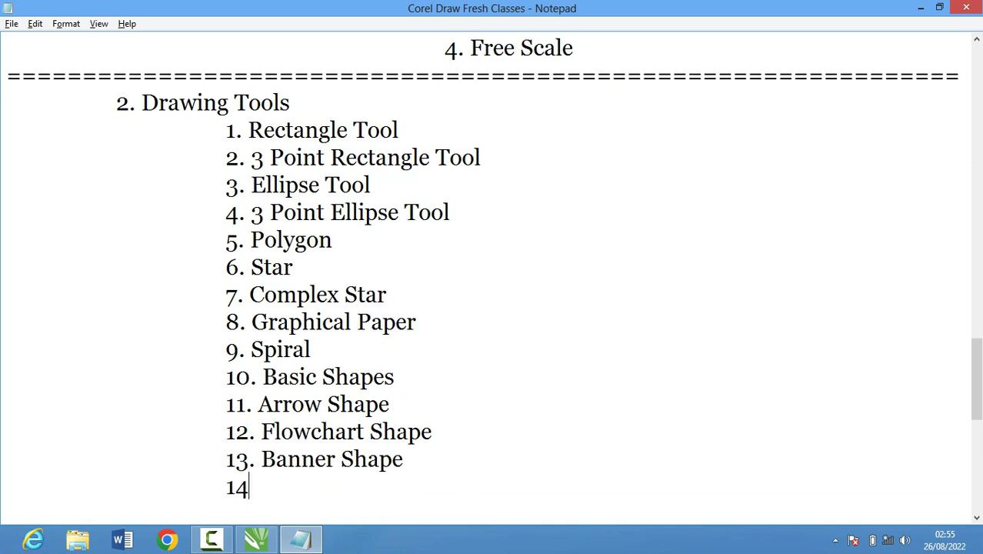
type("CL")
key("BackSpace")
type("ol")
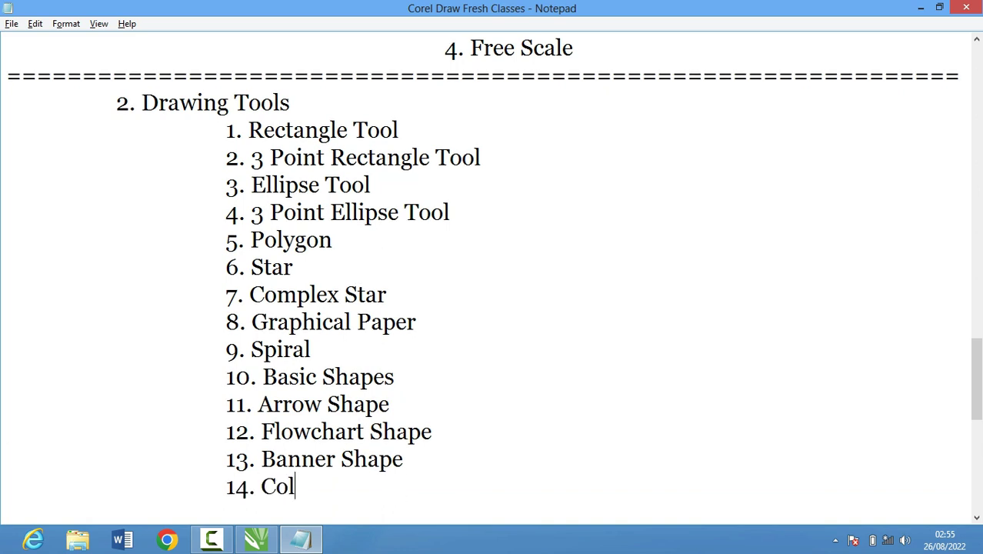
type("l")
key("alt+Tab")
key("alt+Tab")
Finish item 14 as 'Collout Shape'
type("out")
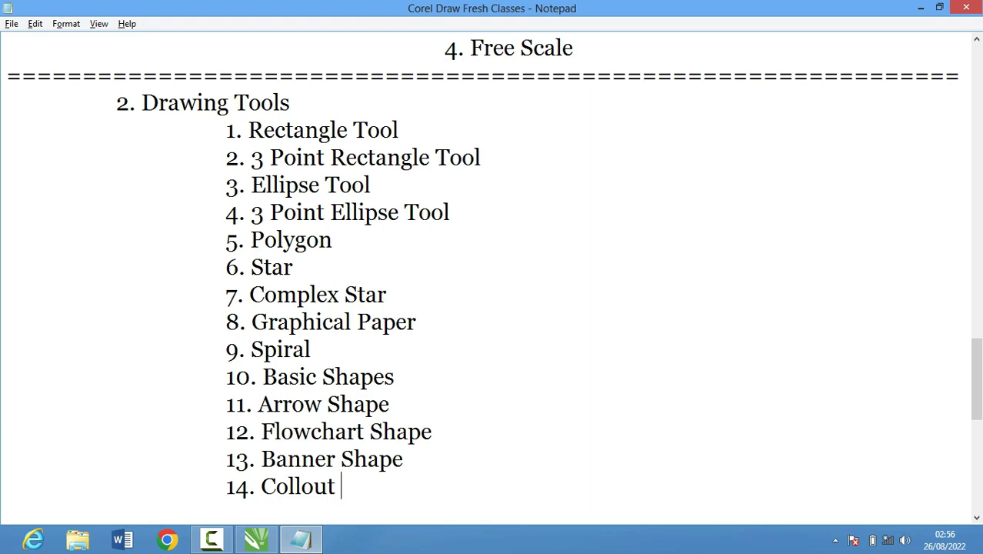
key("alt+Tab")
key("alt+Tab")
type("Sha")
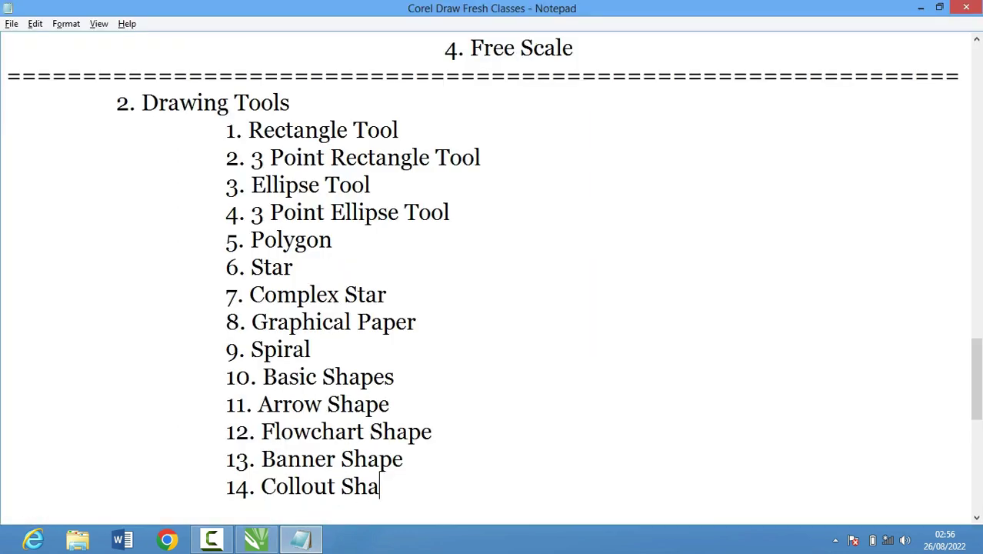
type("pe")
Close the list with a full row of '=' signs, then place the caret after '1. Rectangle Tool'
left_click(435, 484)
key("Return")
type("=======================")
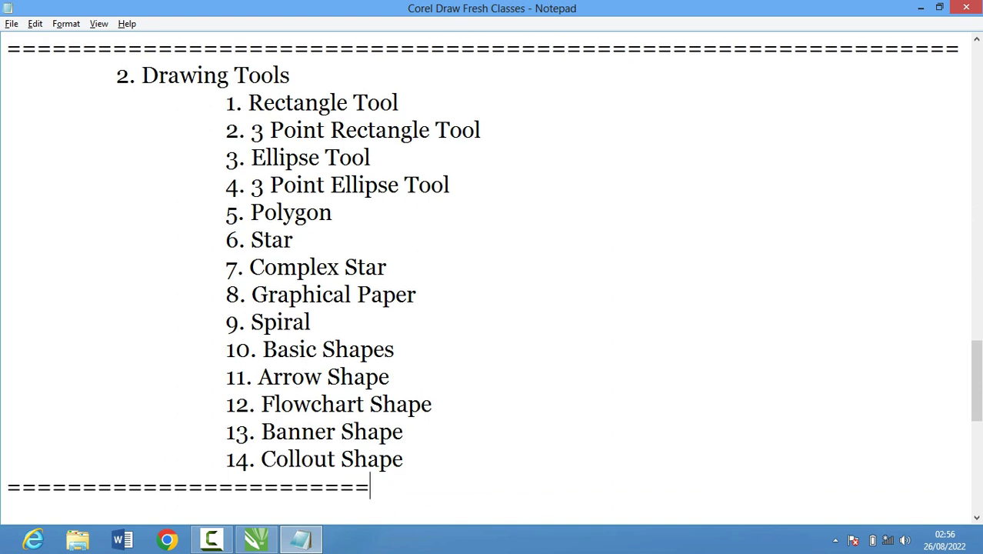
type("==========================================")
key("BackSpace")
key("BackSpace")
key("BackSpace")
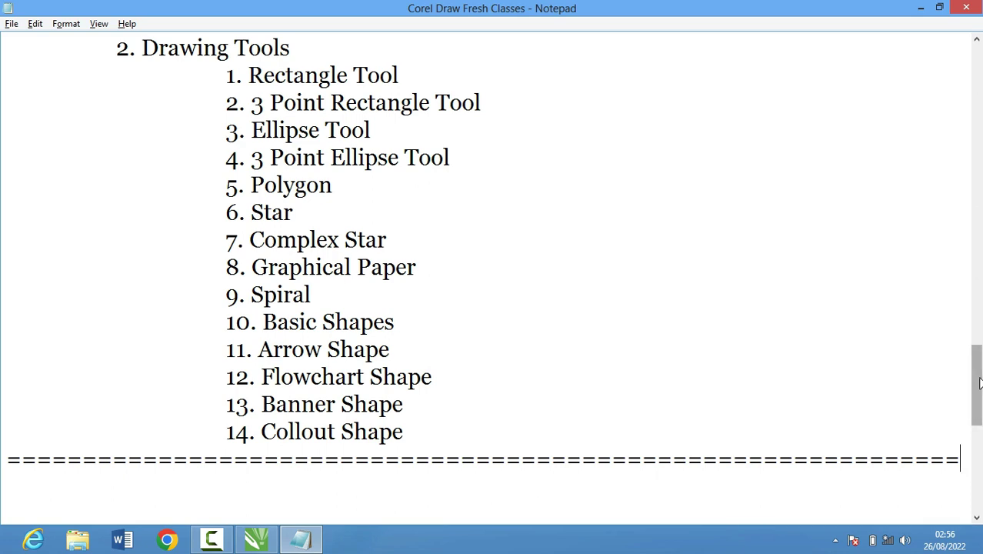
scroll(971, 372, "up", 1)
scroll(968, 362, "up", 2)
scroll(966, 359, "down", 2)
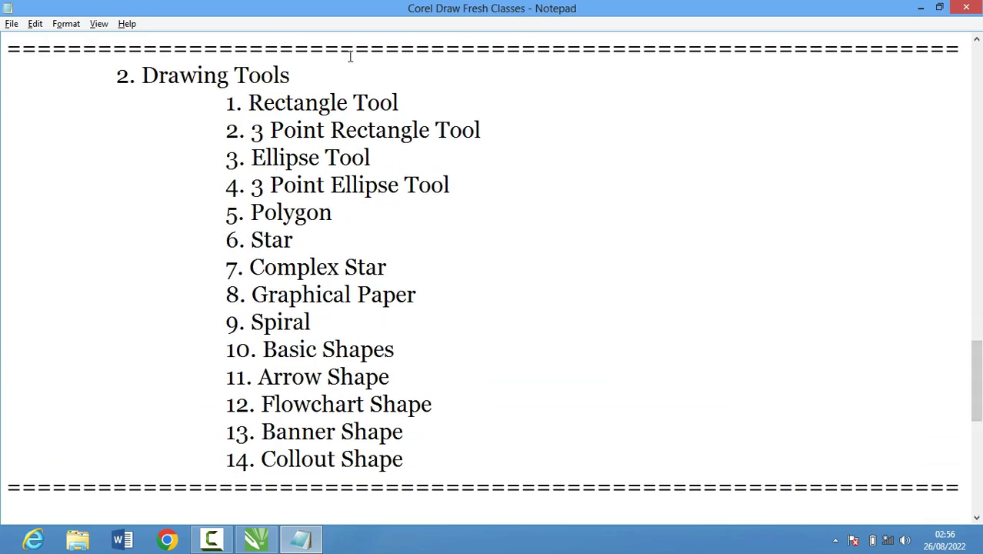
left_click(414, 107)
Draw a large rectangle across the page
scroll(405, 129, "down", 5)
key("alt+Tab")
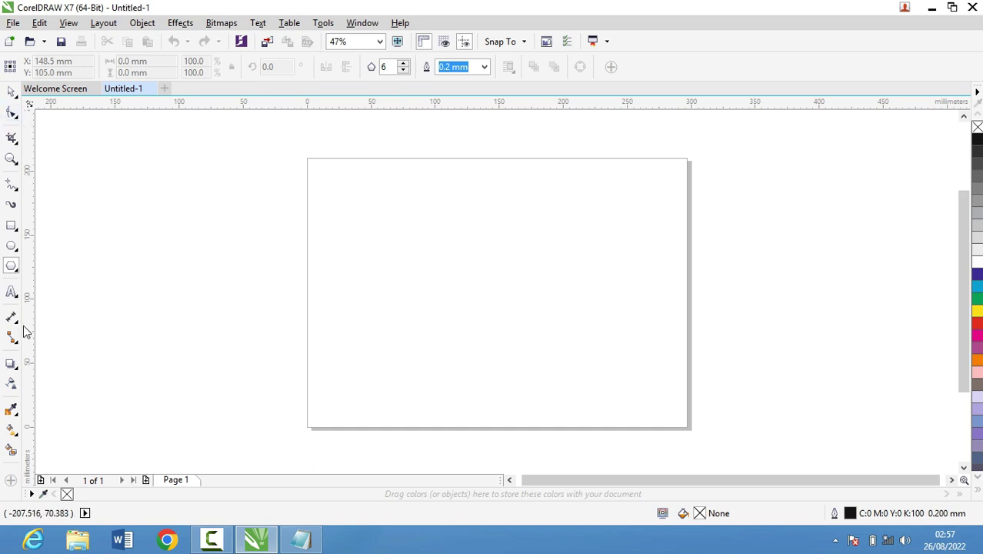
left_click(11, 225)
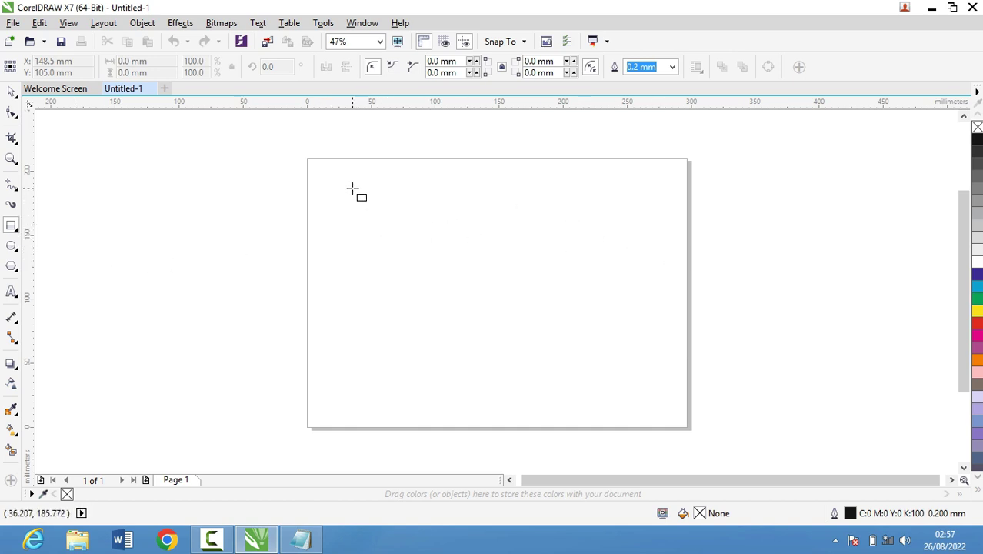
left_click_drag(353, 185, 676, 332)
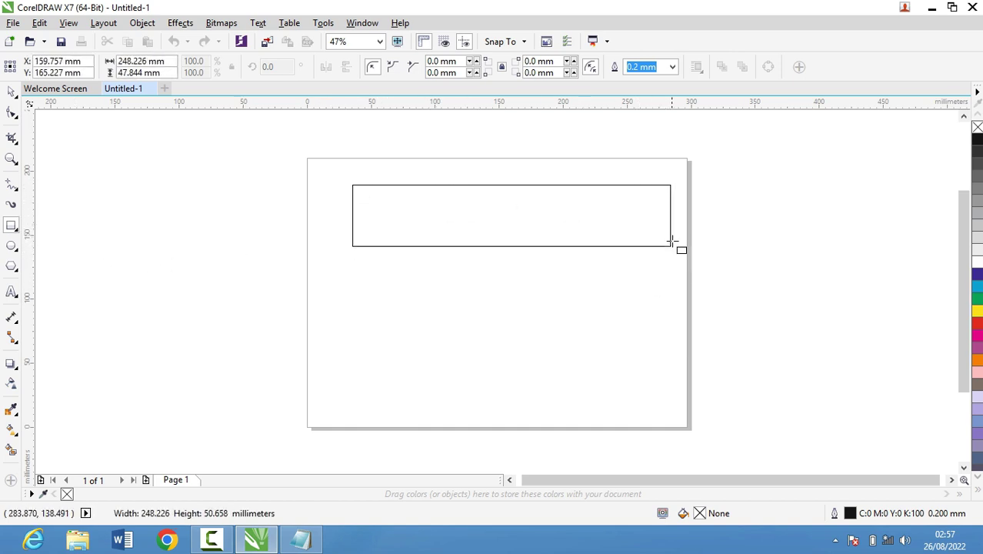
left_click_drag(676, 333, 658, 344)
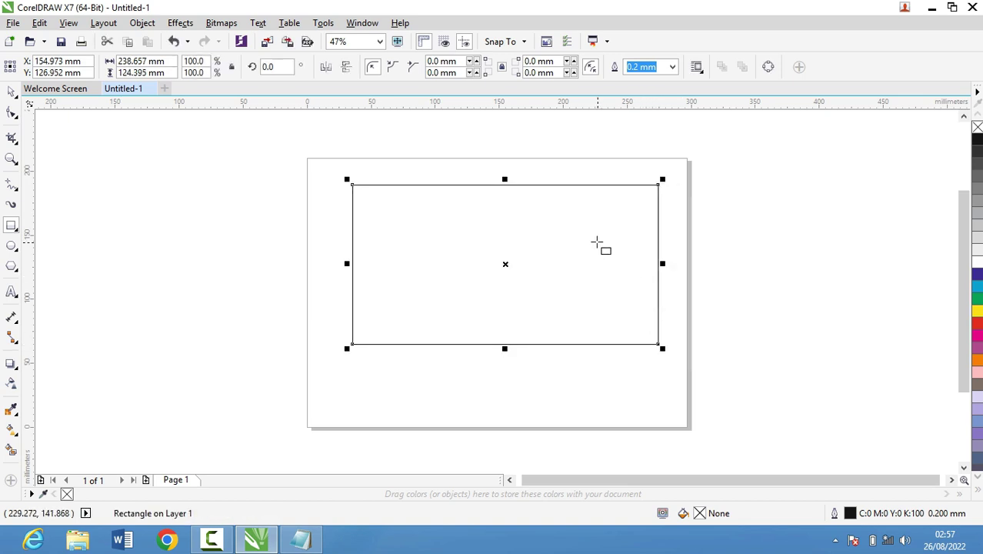
Fill the rectangle yellow, remove its outline, and move it near the page centre
left_click(976, 311)
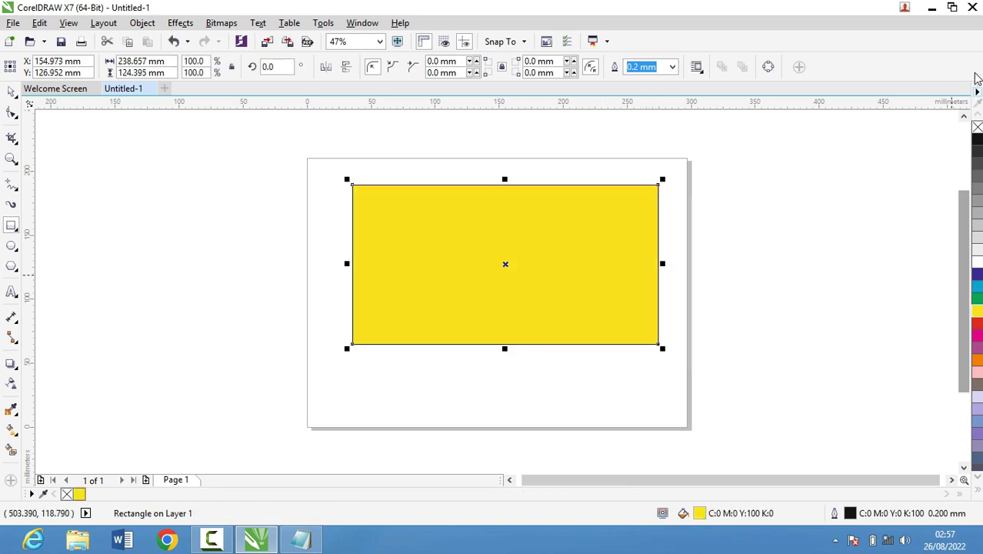
left_click(977, 139)
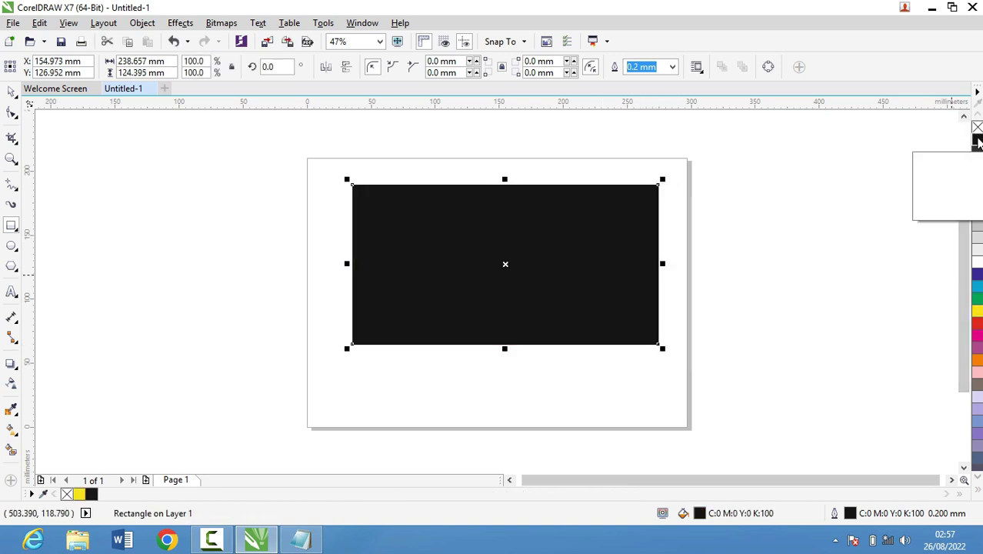
right_click(976, 127)
left_click(976, 311)
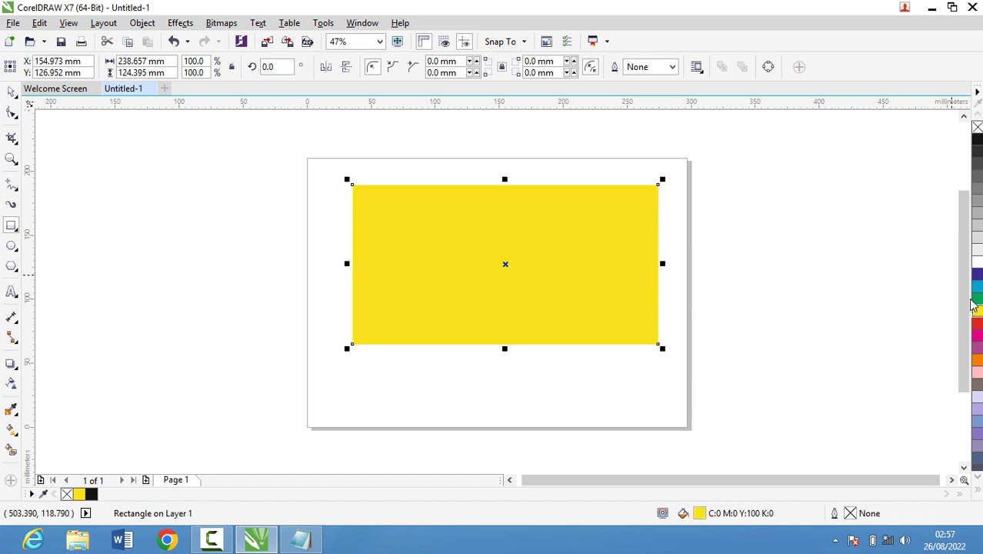
left_click(11, 90)
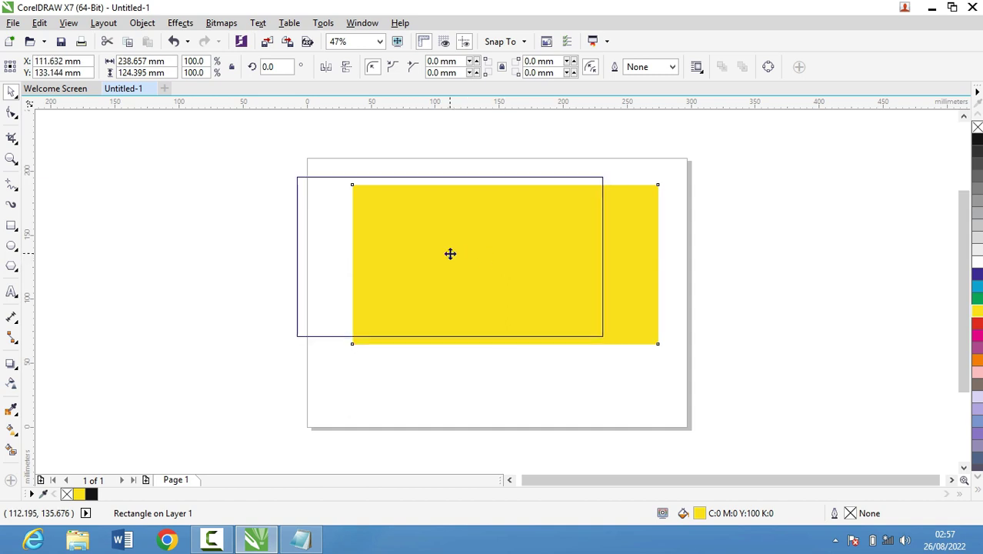
mouse_move(504, 261)
left_mouse_down()
mouse_move(450, 255)
mouse_move(495, 270)
left_mouse_up()
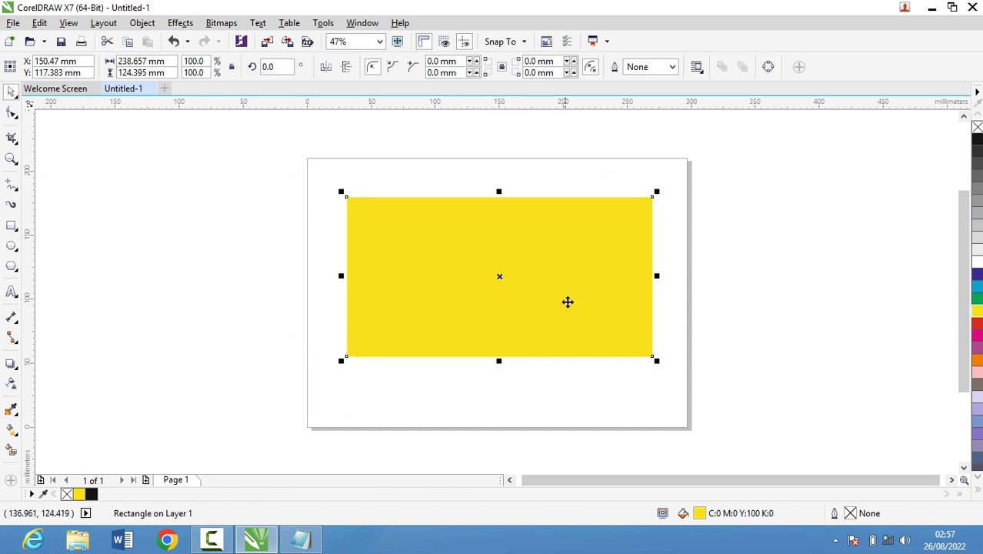
left_click(326, 361)
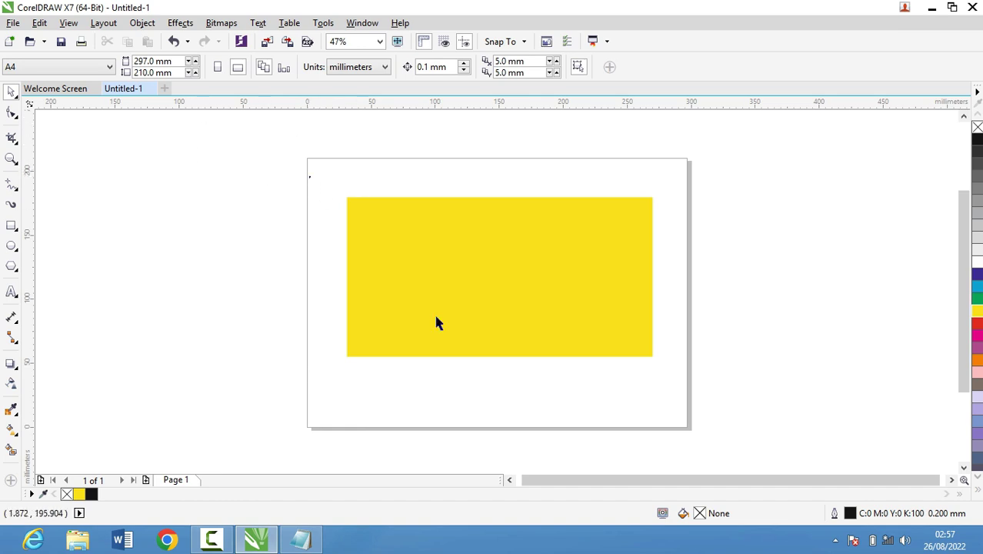
Fit the page to the window and check the yellow rectangle's square corners with the Shape tool
scroll(584, 404, "down", 1)
scroll(481, 313, "up", 2)
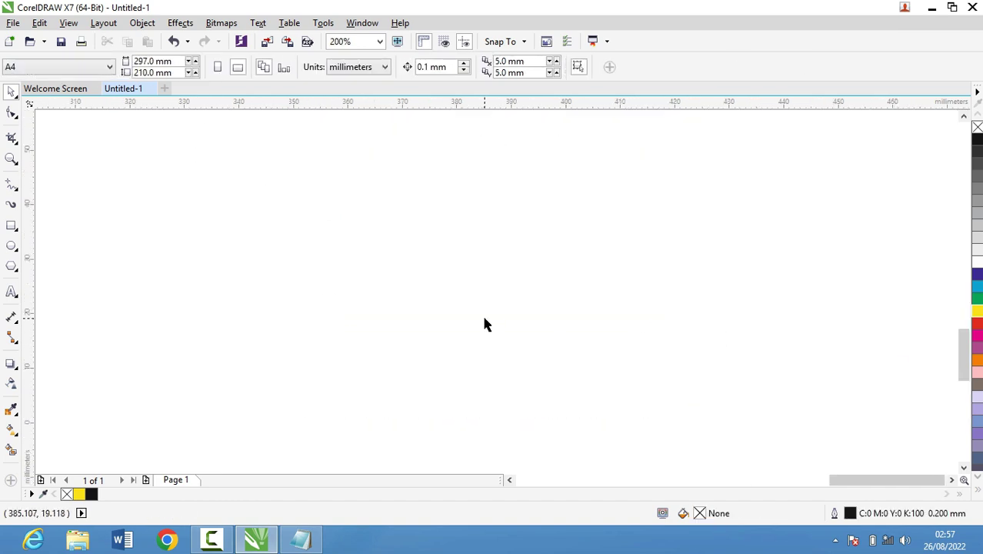
scroll(479, 310, "down", 2)
key("shift+F4")
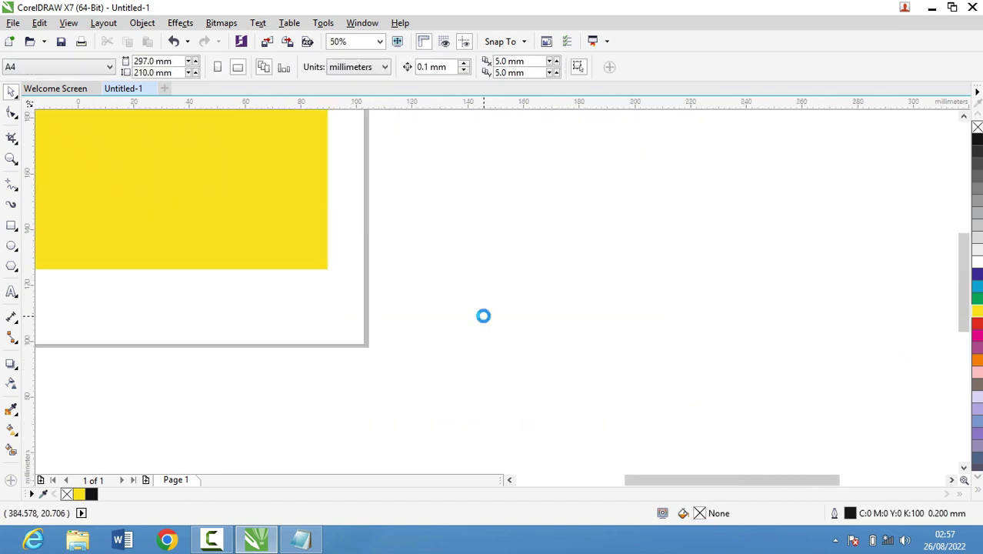
scroll(430, 255, "down", 2)
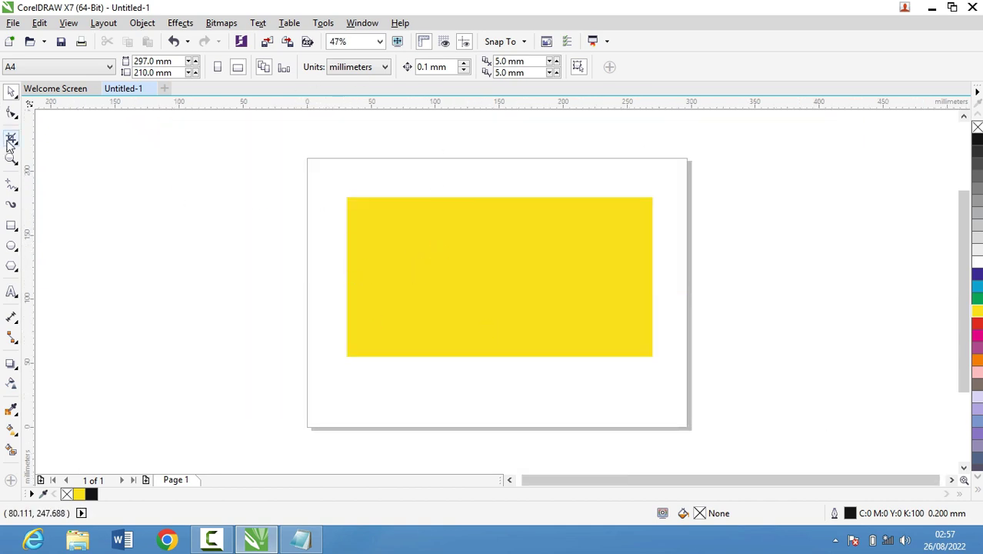
left_click(12, 117)
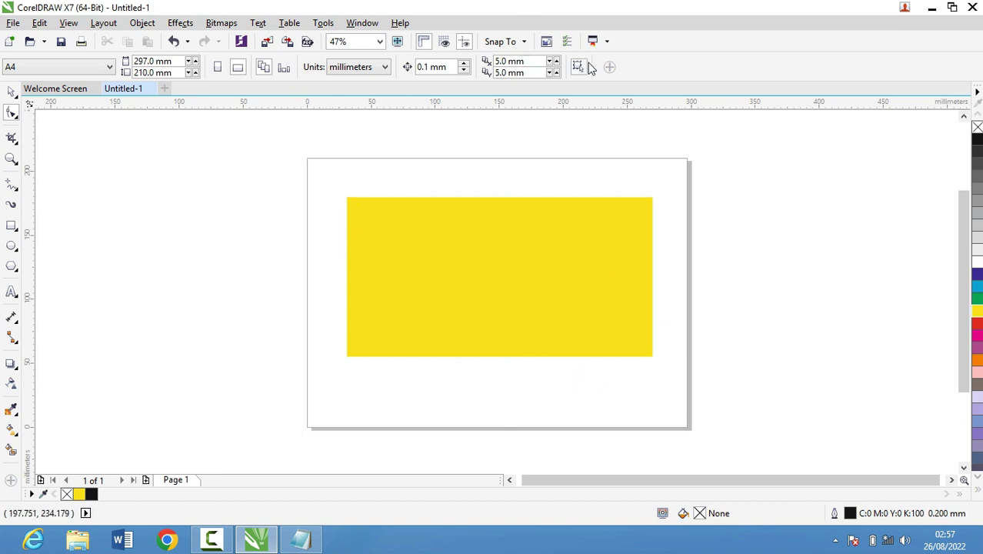
left_click(381, 231)
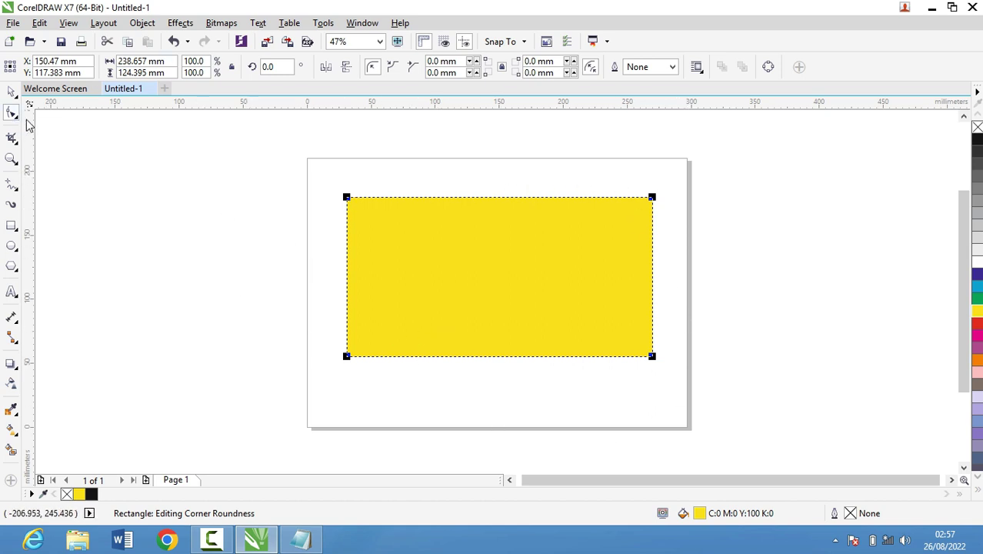
left_click(12, 225)
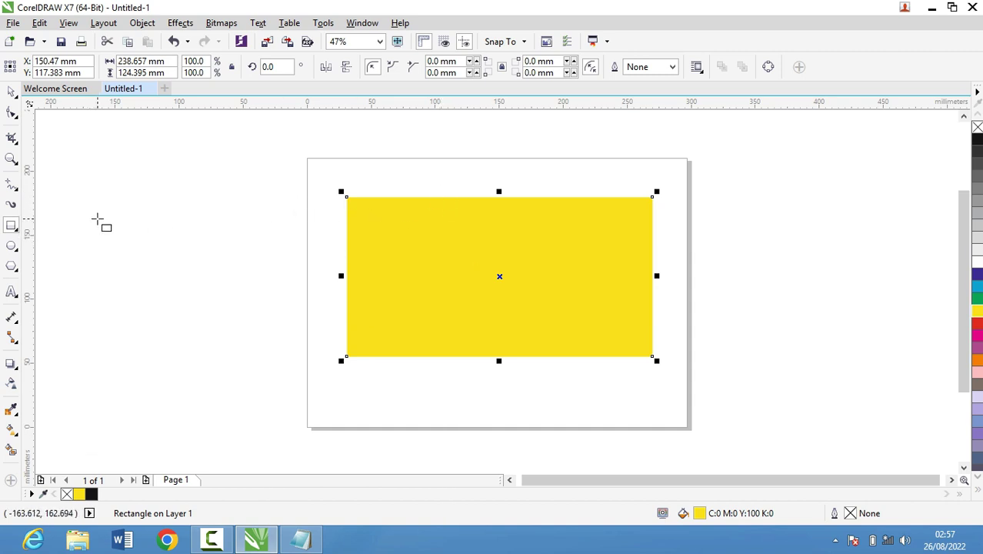
Draw a thin bar left of the page, rotate copies into a 15-bar starburst, and select all
left_click_drag(96, 225, 278, 244)
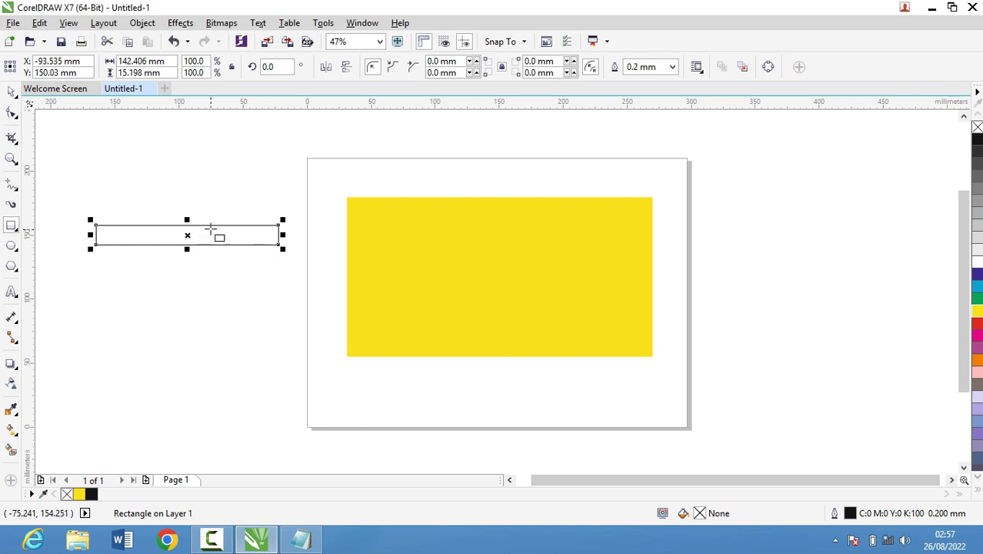
left_click(189, 235)
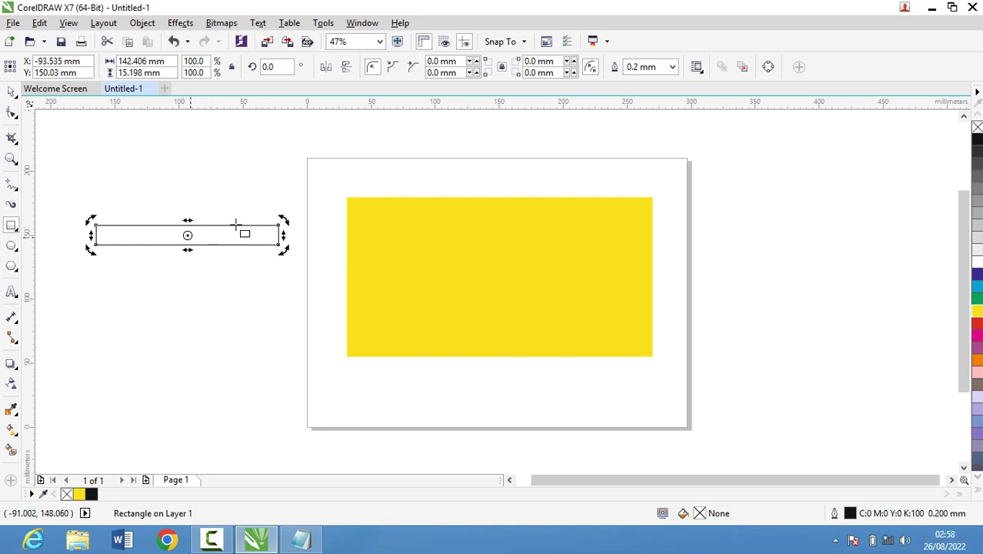
left_click_drag(281, 217, 283, 200)
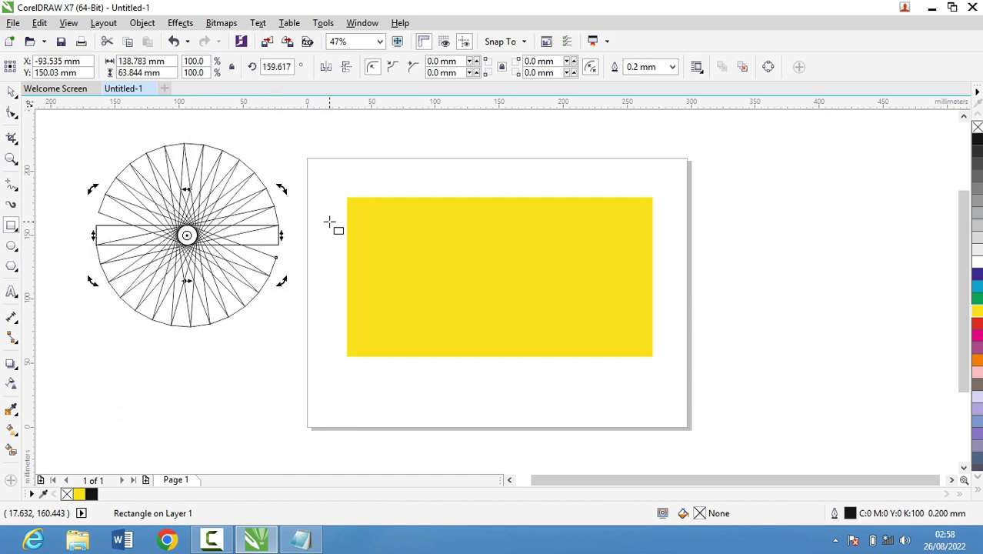
left_click(11, 92)
left_click_drag(68, 122, 300, 382)
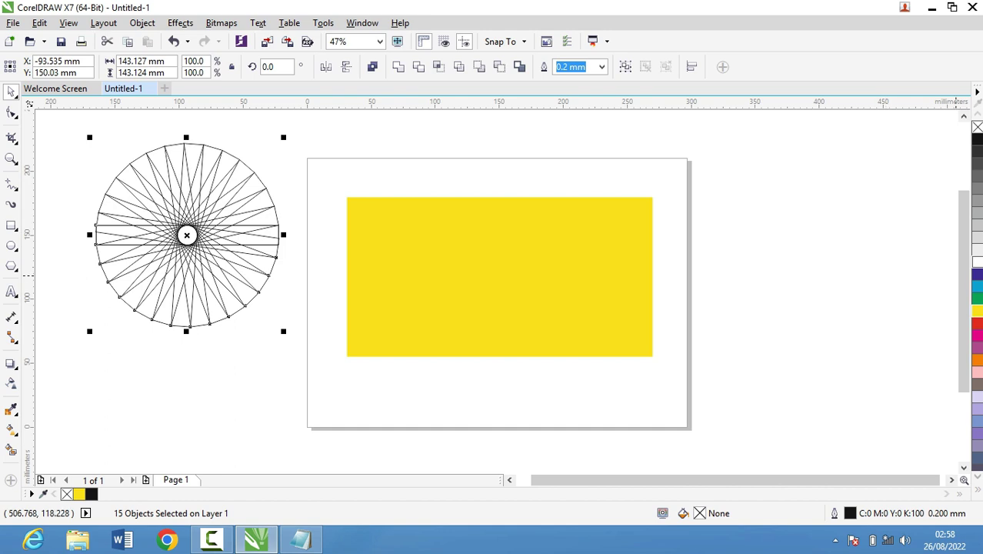
Remove the starburst's fill and give it a cyan outline
left_click(976, 284)
right_click(977, 276)
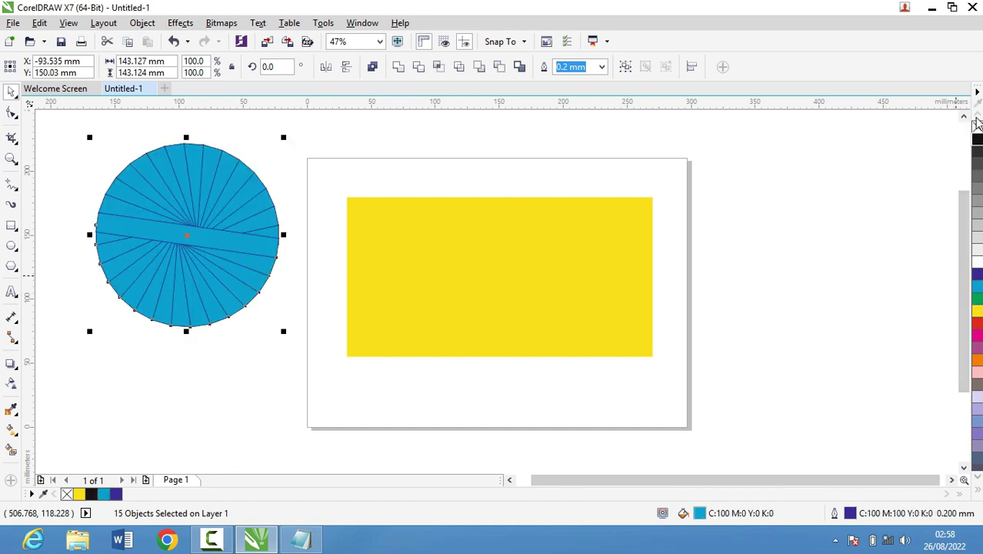
left_click(977, 126)
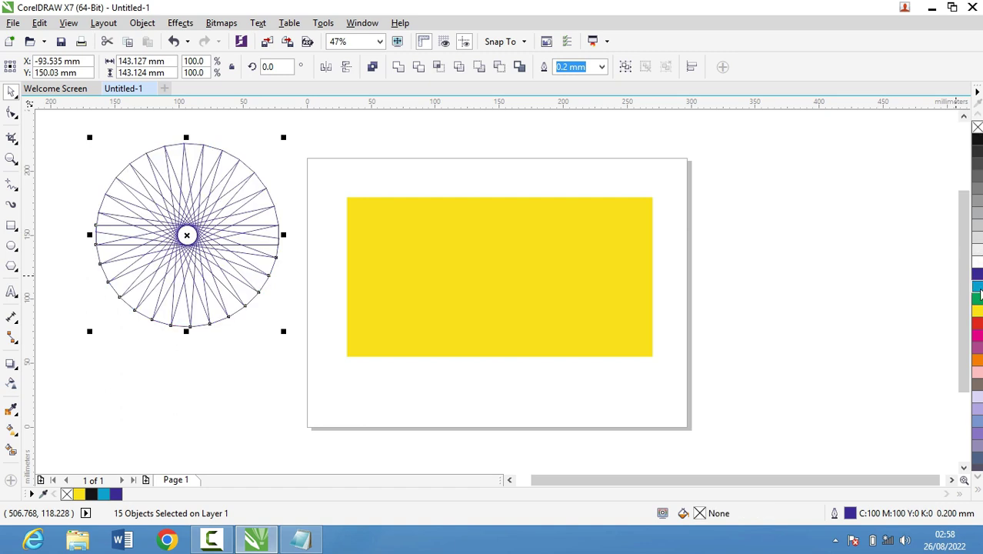
right_click(978, 287)
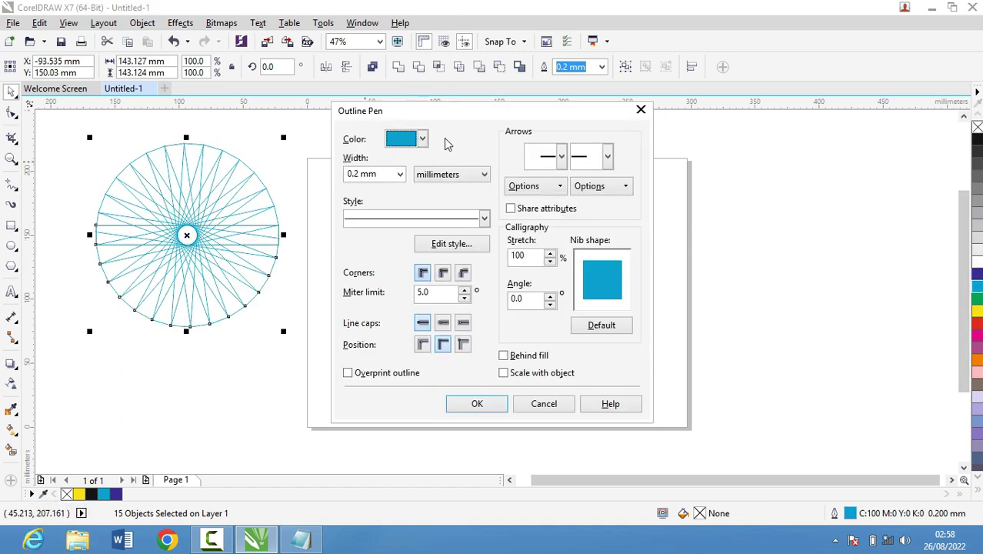
Set the starburst's outline width to 1.5 mm and deselect it
left_click(400, 174)
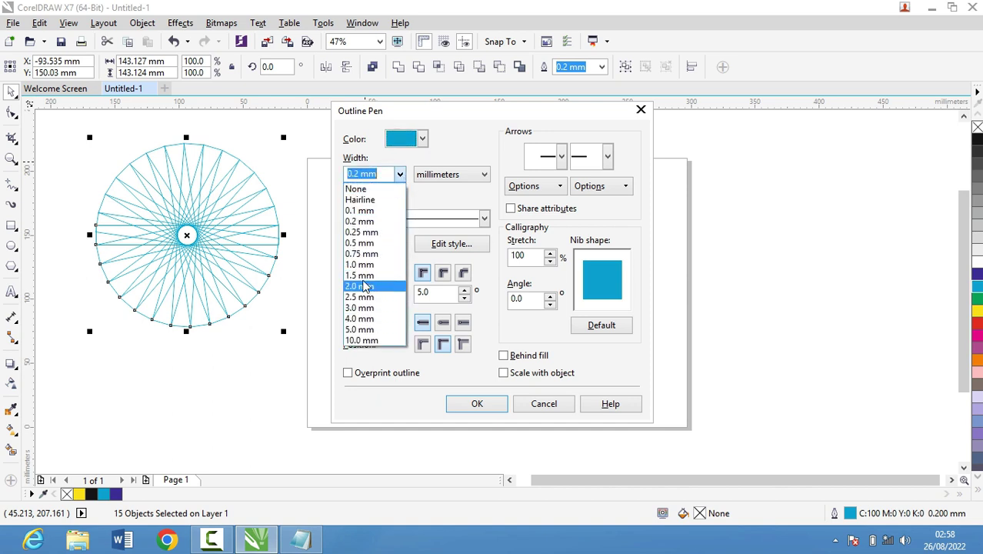
left_click(365, 283)
type("1.5")
left_click(469, 402)
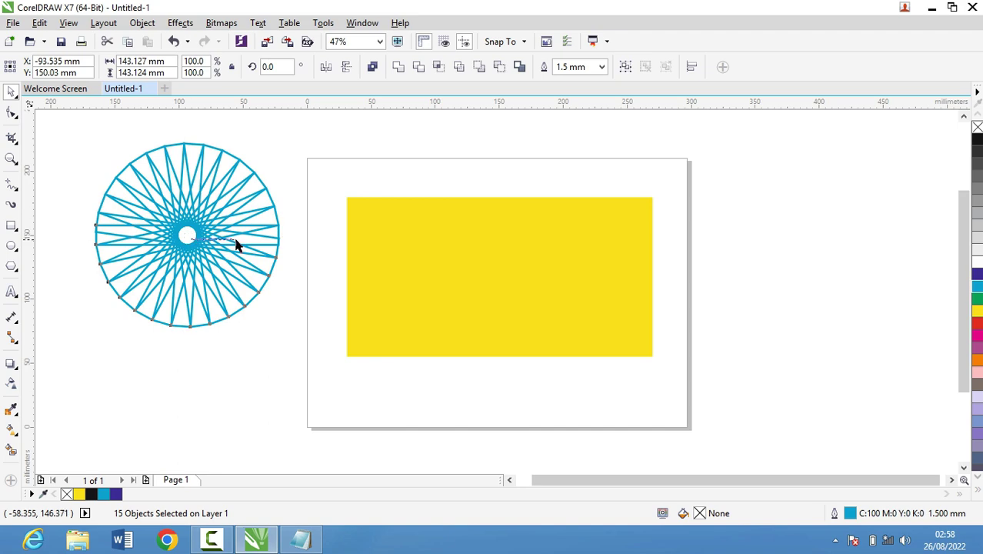
key("Escape")
left_click(154, 214)
Move the cyan starburst to the right of the page
left_click(96, 131)
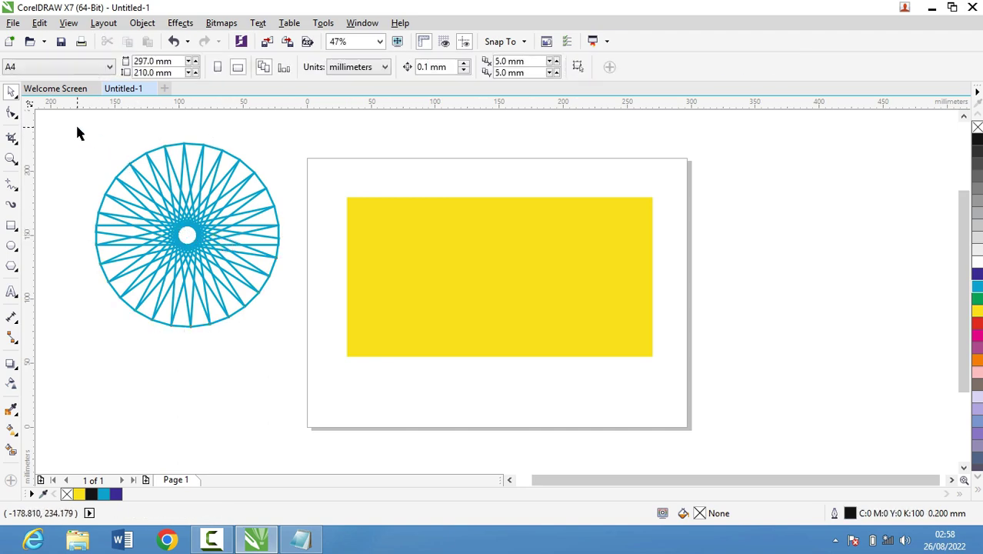
left_click_drag(77, 128, 288, 375)
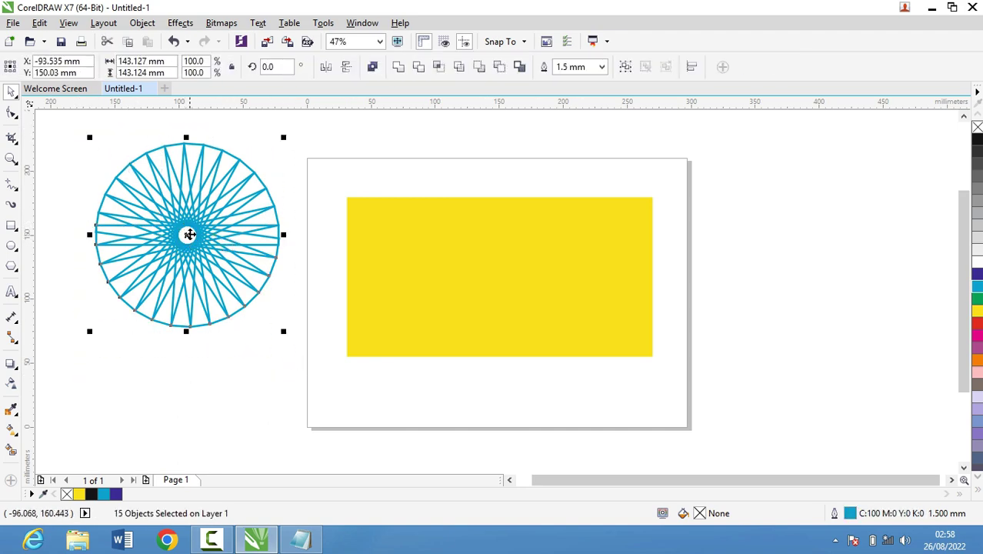
mouse_move(189, 232)
left_mouse_down()
mouse_move(356, 252)
mouse_move(798, 241)
left_mouse_up()
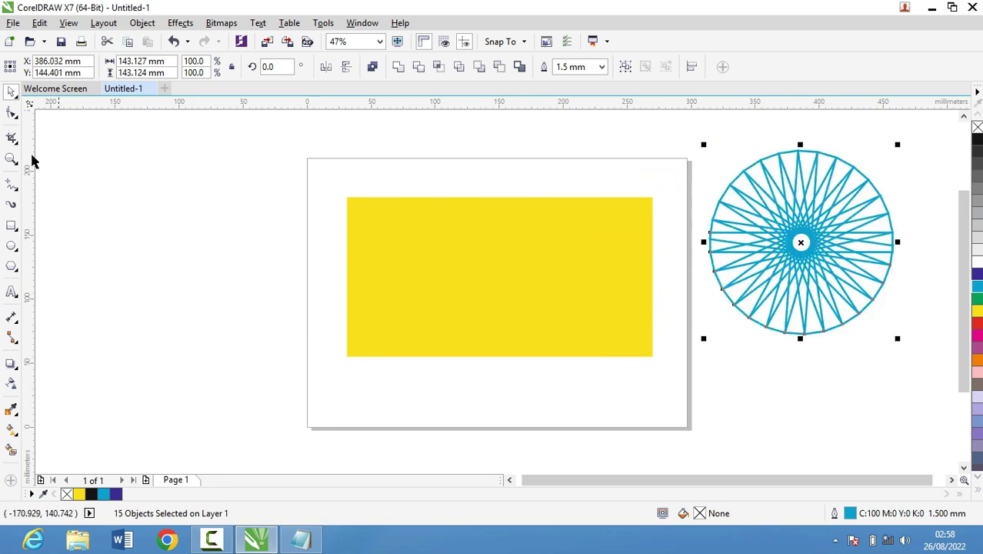
Draw a 121.58 × 17.449 mm rectangle left of the page and round it into a pill shape
left_click(12, 229)
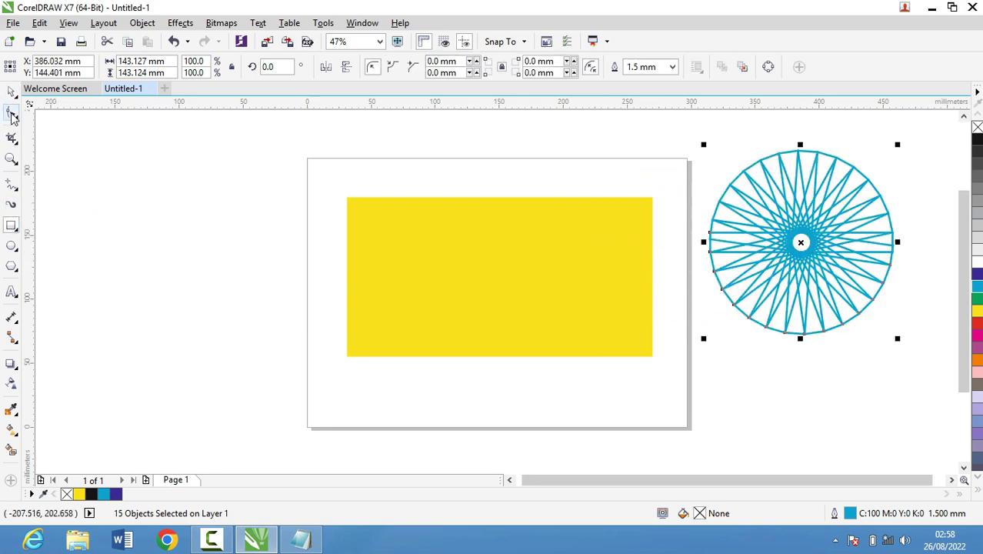
left_click_drag(123, 208, 283, 229)
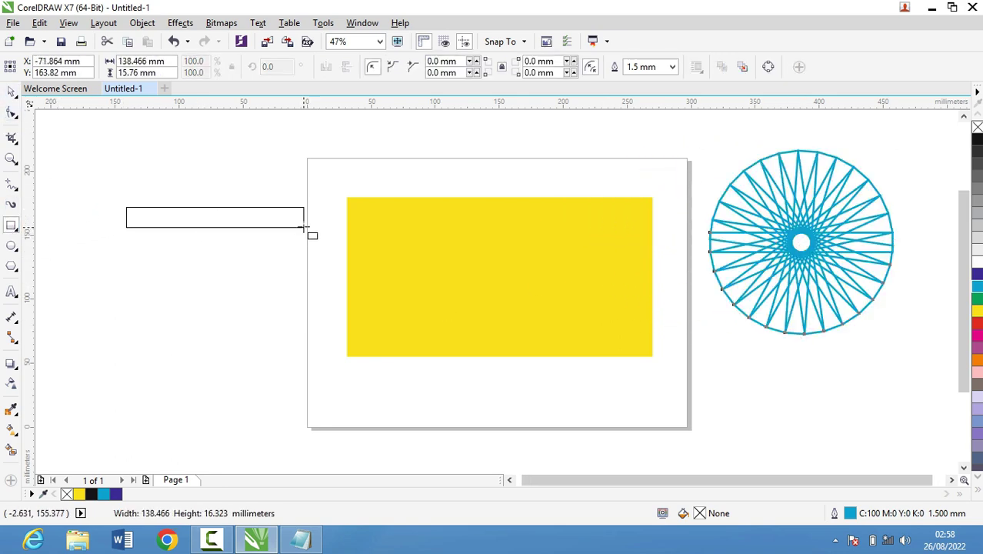
left_click(12, 113)
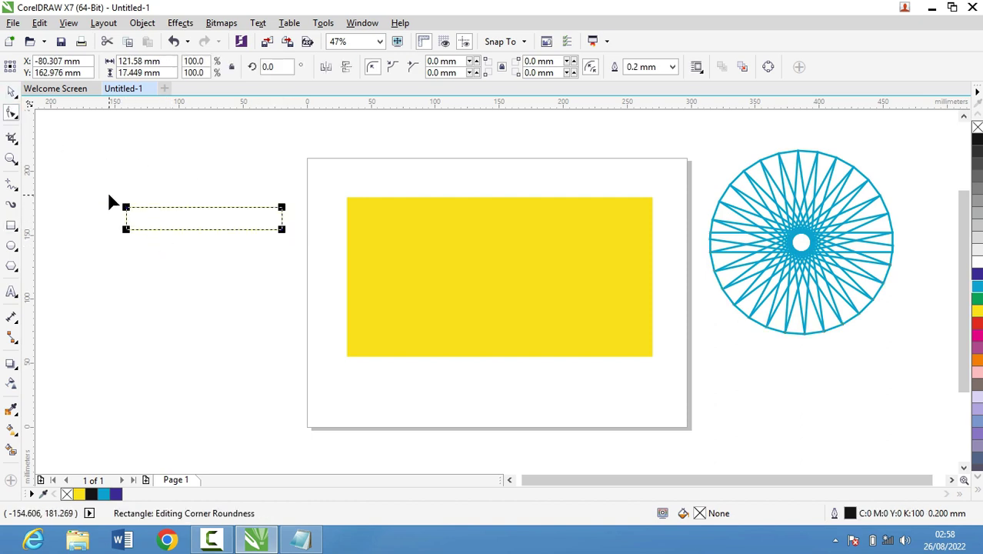
left_click_drag(126, 229, 137, 229)
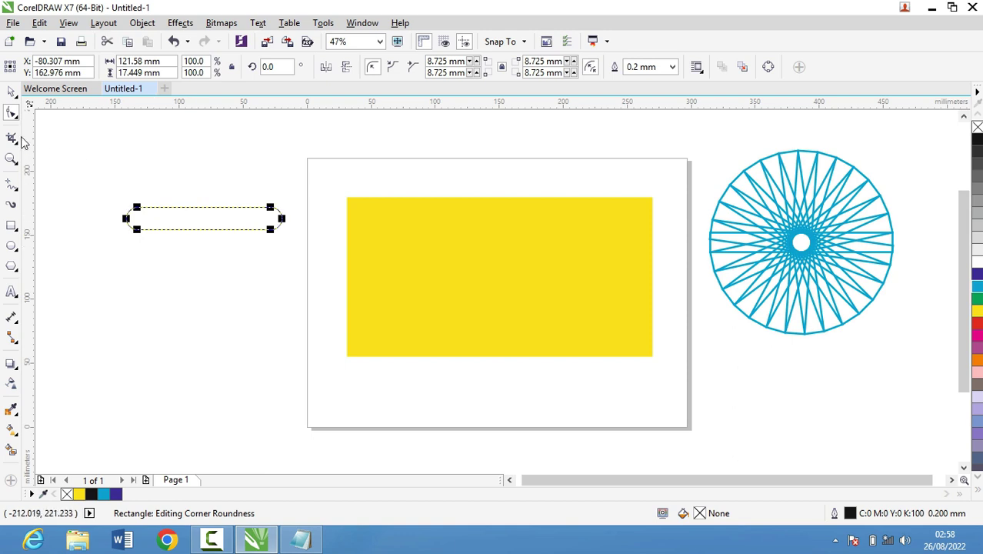
left_click(11, 93)
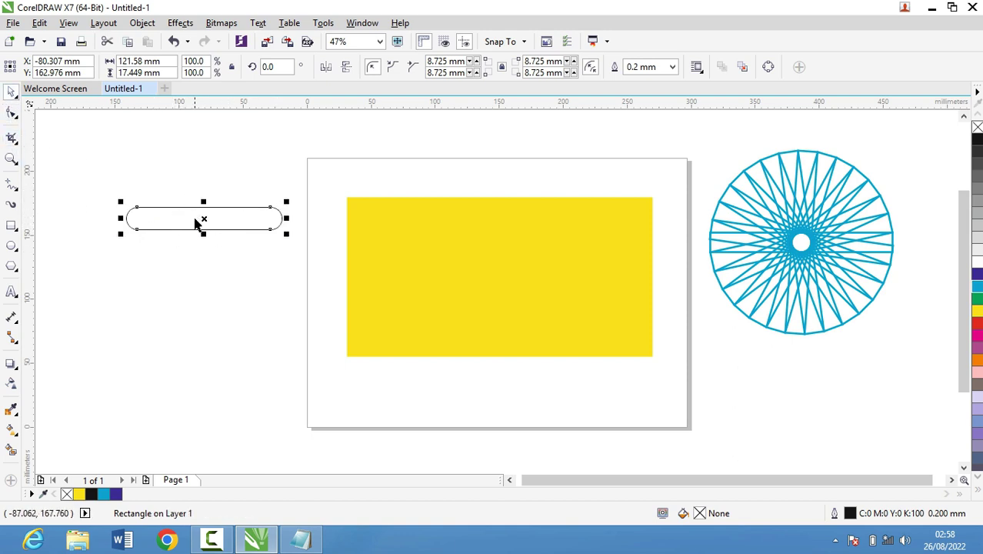
left_click(200, 219)
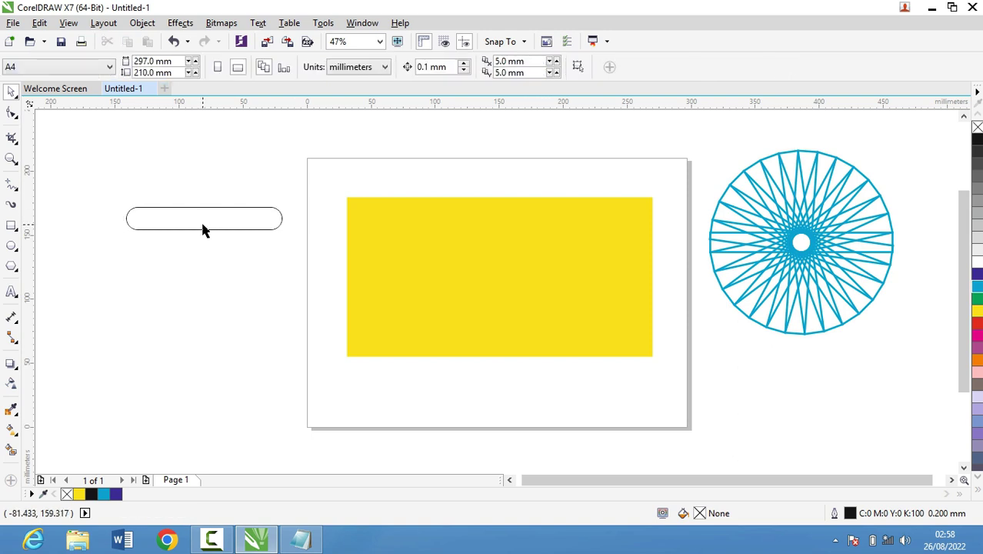
left_click(201, 216)
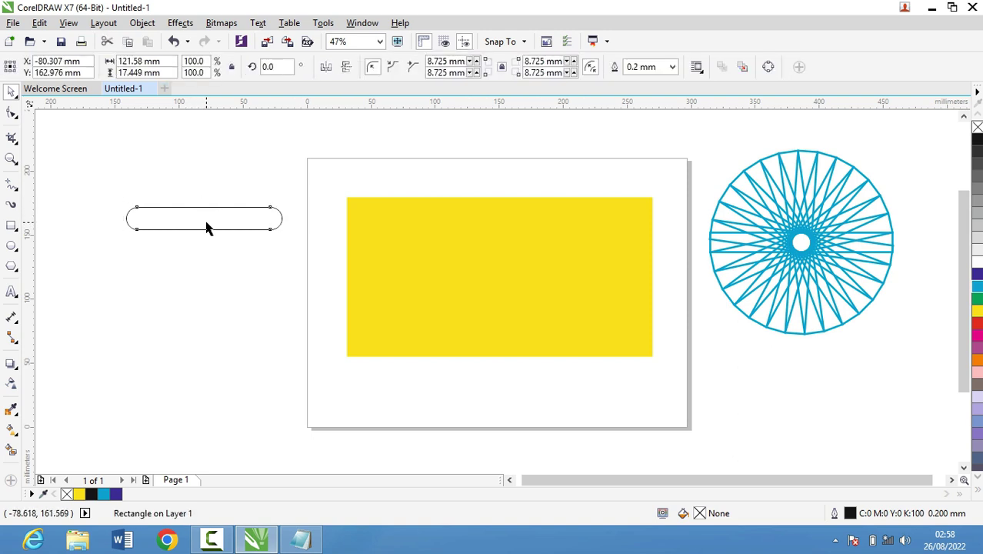
left_click(204, 217)
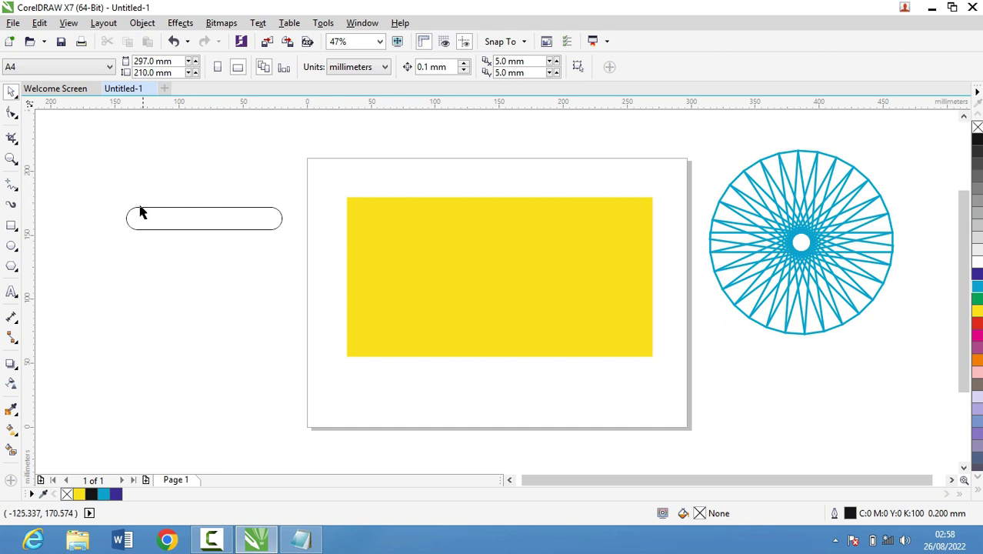
Reposition the pill shape up and left of the page
left_click_drag(140, 211, 215, 272)
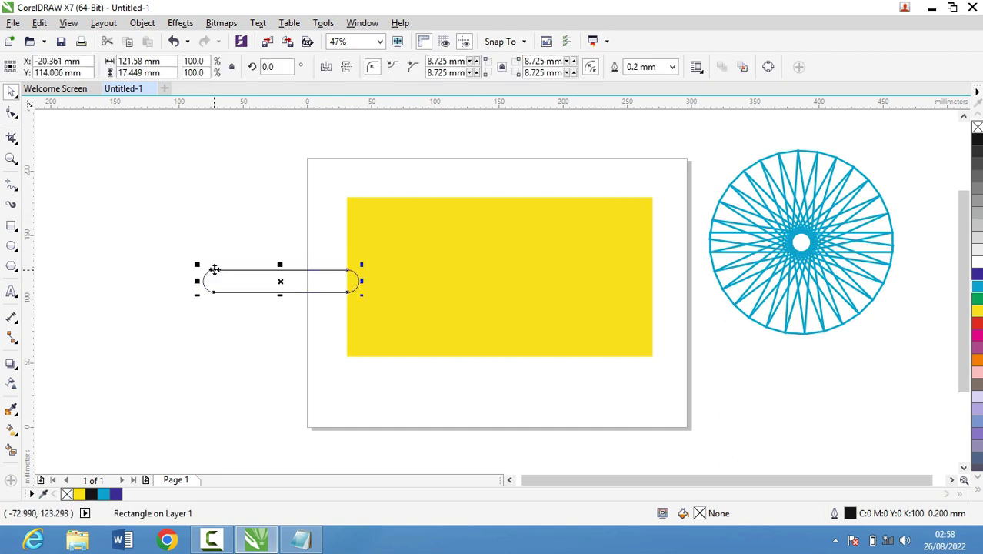
left_click(281, 281)
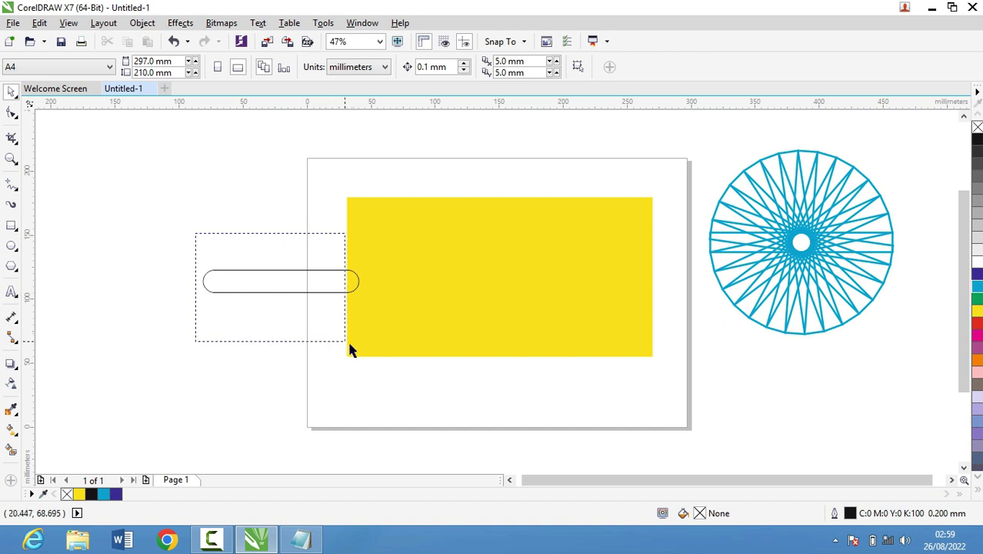
left_click_drag(199, 247, 273, 292)
left_click_drag(200, 244, 472, 368)
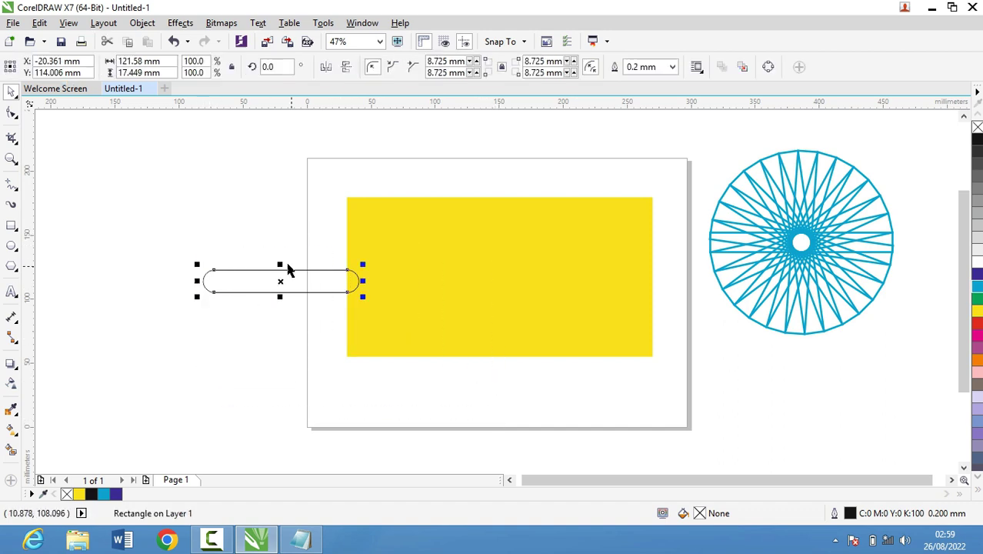
left_click_drag(281, 281, 187, 202)
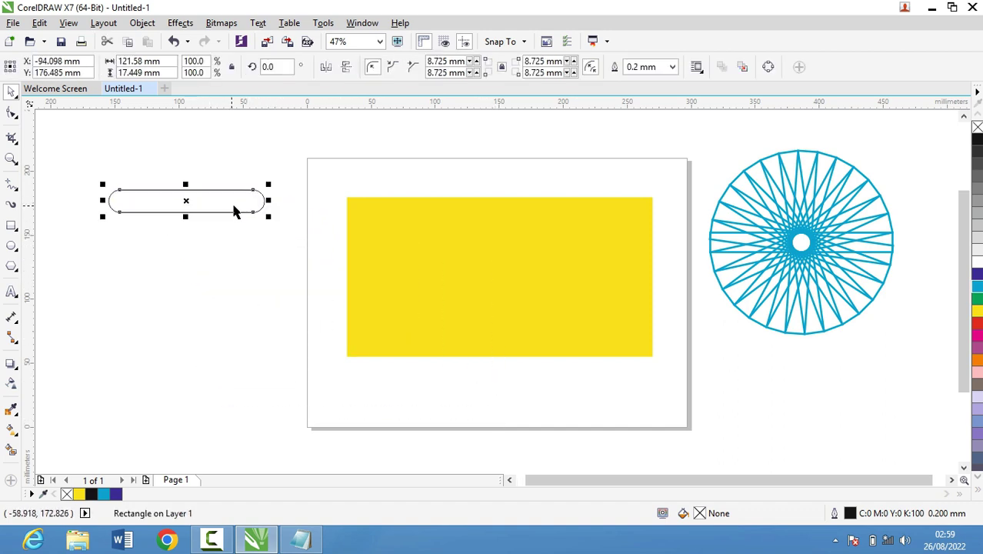
Repeat 11.8° rotated copies of the pill into a 15-capsule rosette and select it
left_click(186, 201)
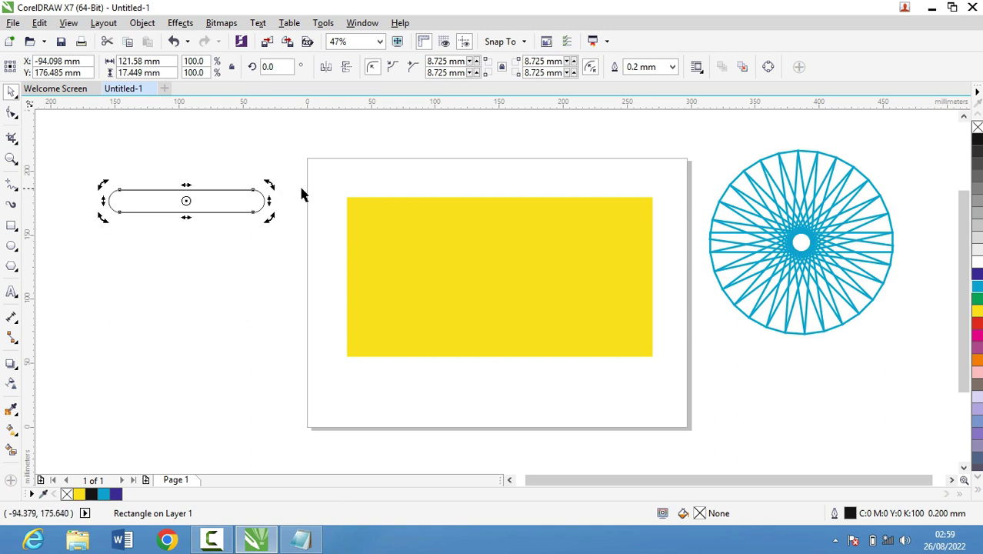
left_click_drag(270, 185, 260, 168)
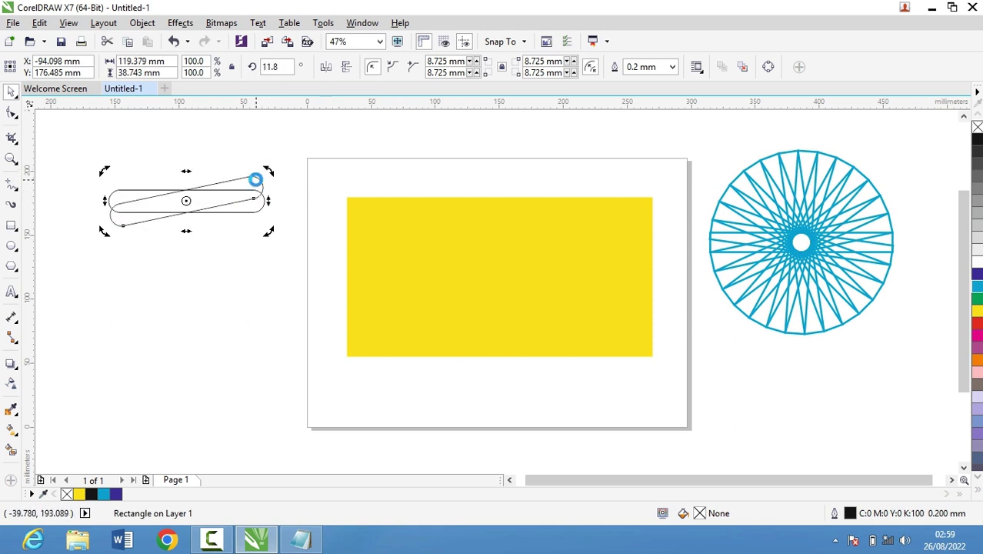
key("ctrl+r")
key("ctrl+r")
key("ctrl+r")
key("ctrl+r")
key("ctrl+r")
key("ctrl+r")
key("ctrl+r")
key("ctrl+r")
key("ctrl+r")
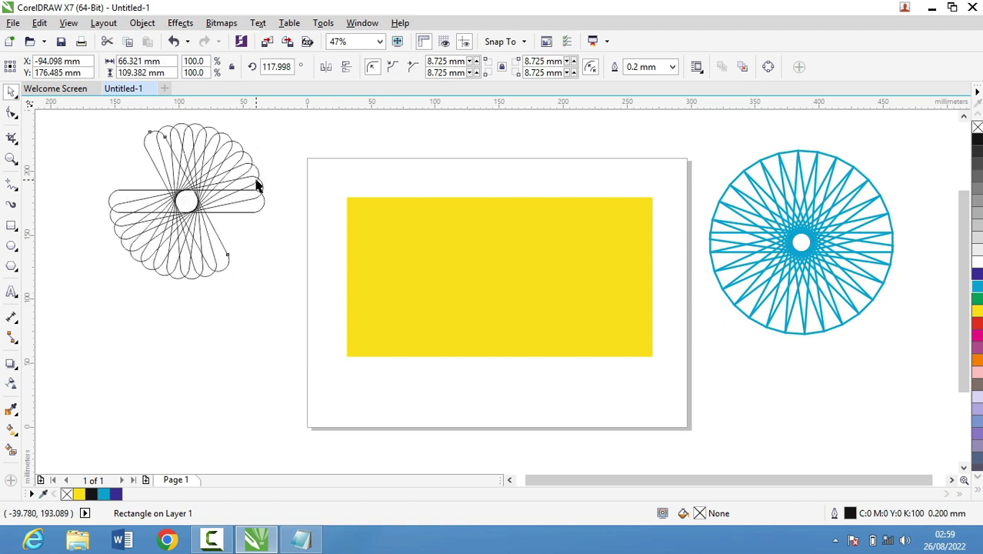
key("ctrl+r")
key("ctrl+r")
key("ctrl+r")
key("ctrl+r")
key("ctrl+r")
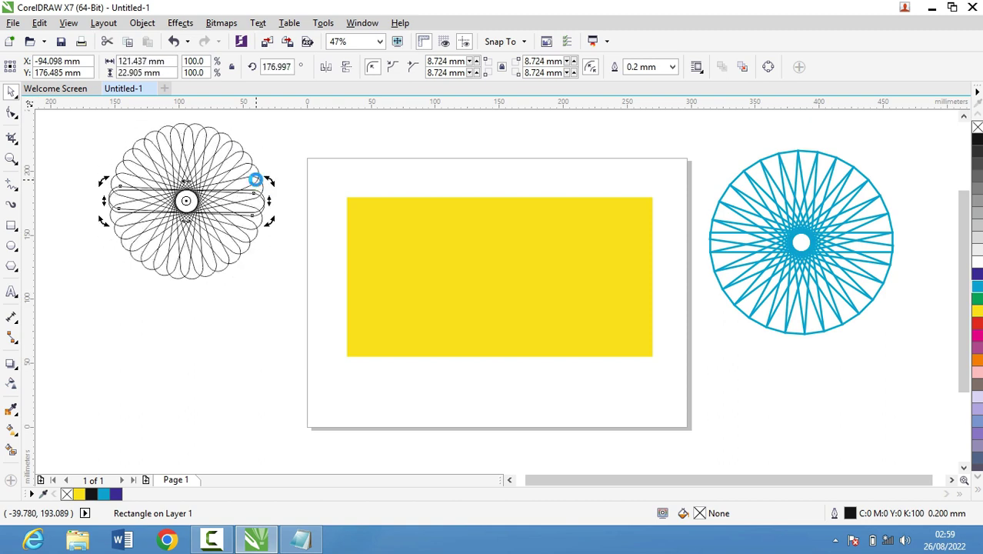
key("ctrl+z")
left_click_drag(79, 111, 293, 271)
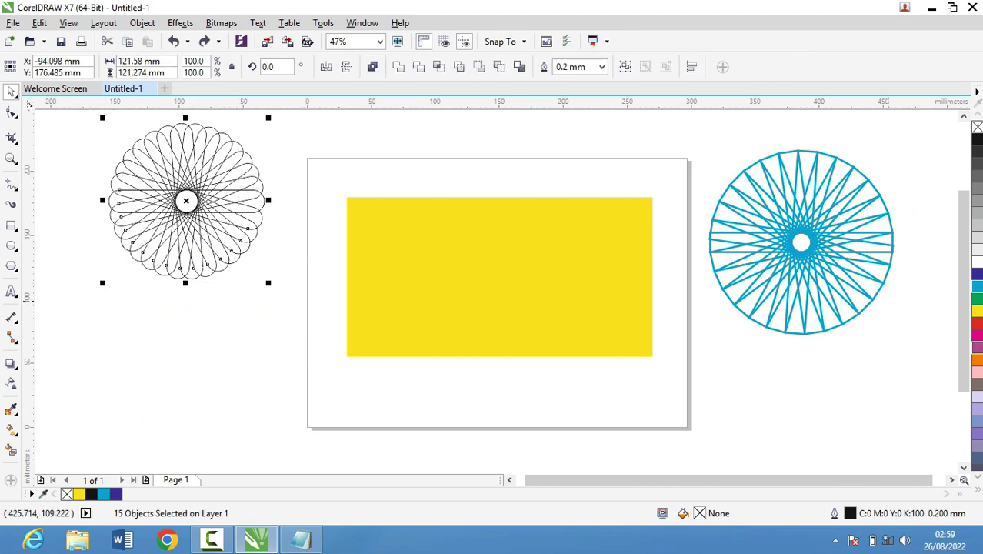
Give the rosette a 2.0 mm magenta outline
right_click(976, 346)
key("F12")
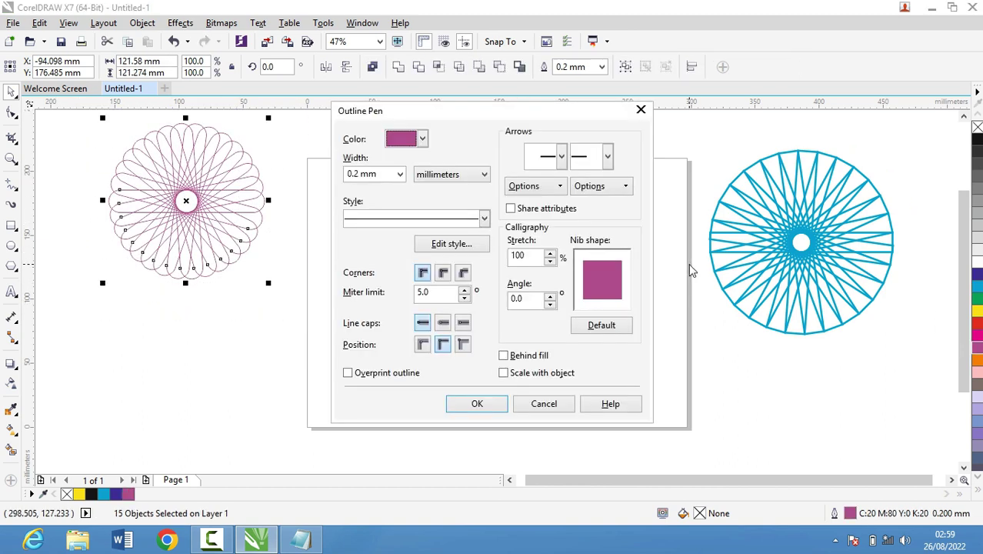
left_click(399, 173)
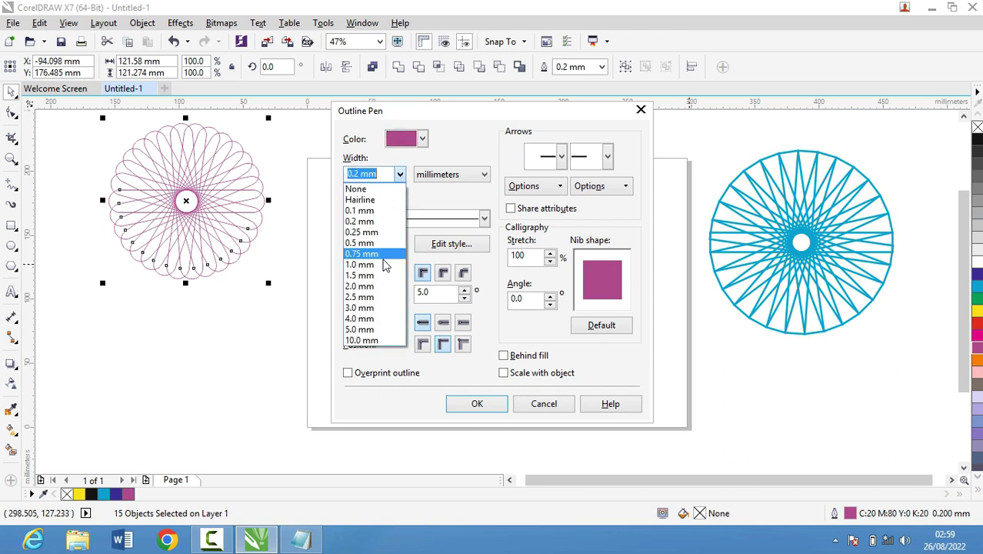
scroll(383, 282, "down", 5)
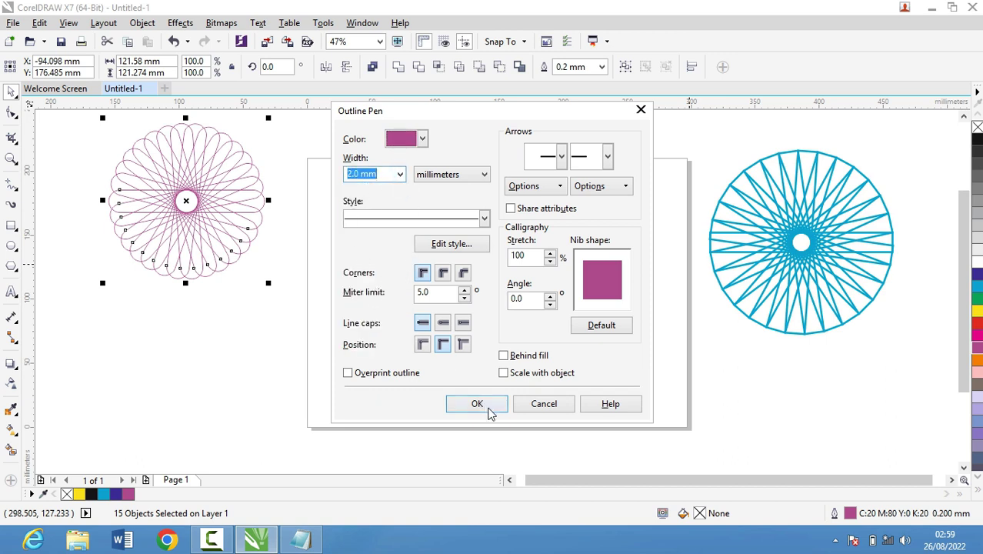
left_click(477, 405)
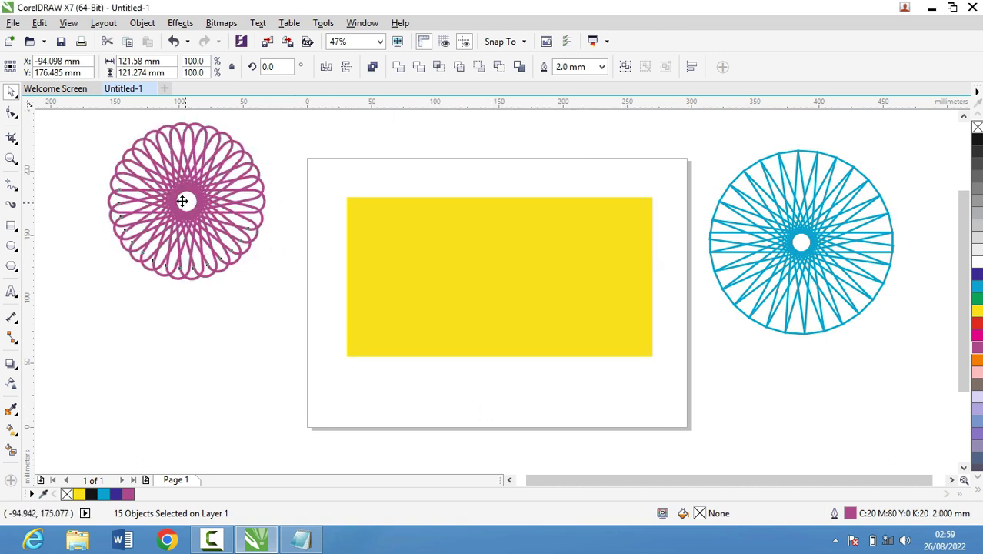
Move the magenta rosette up and left of the page, undoing an accidental copy
left_click_drag(182, 201, 125, 160)
left_click(260, 268)
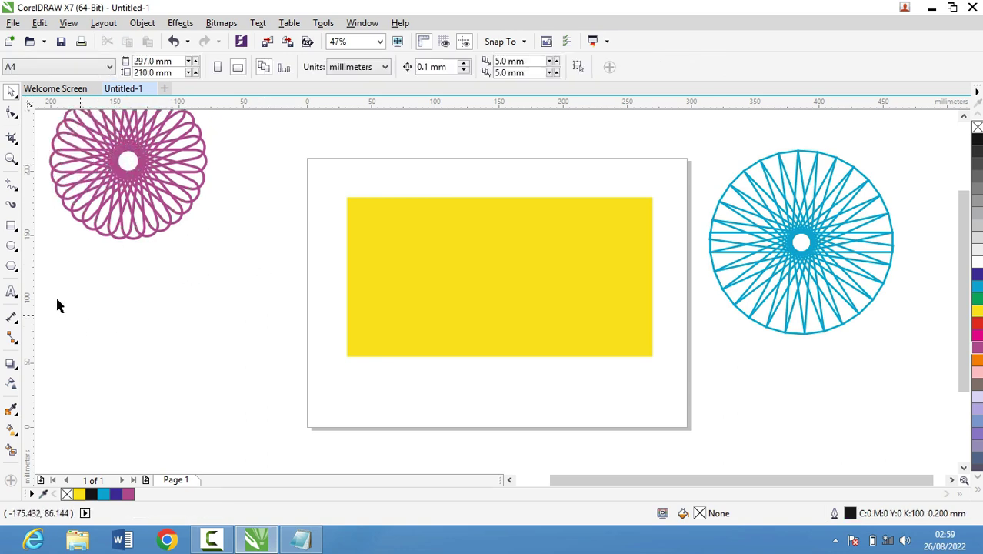
left_click(16, 230)
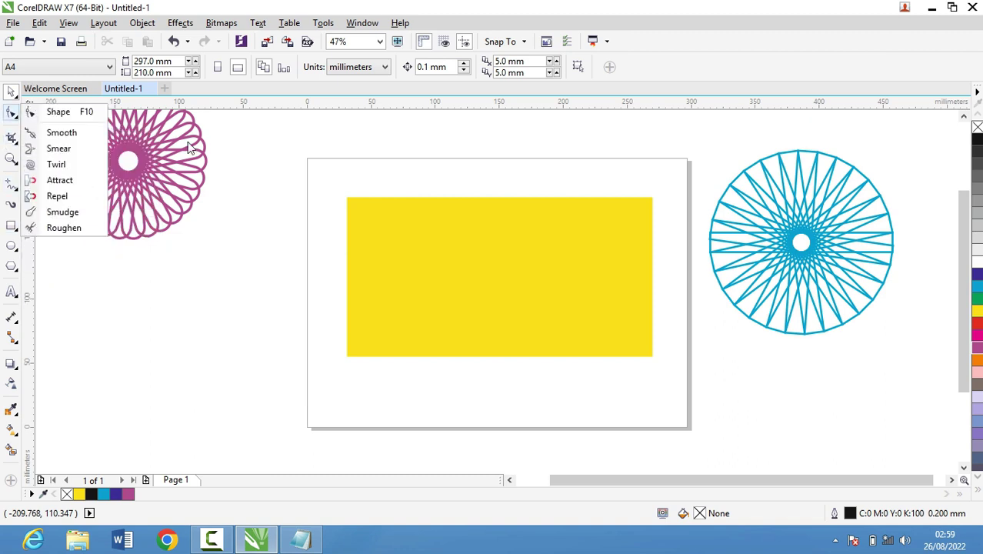
left_click(128, 158)
mouse_move(129, 158)
left_mouse_down()
mouse_move(354, 217)
mouse_move(688, 281)
left_mouse_up()
key("ctrl+z")
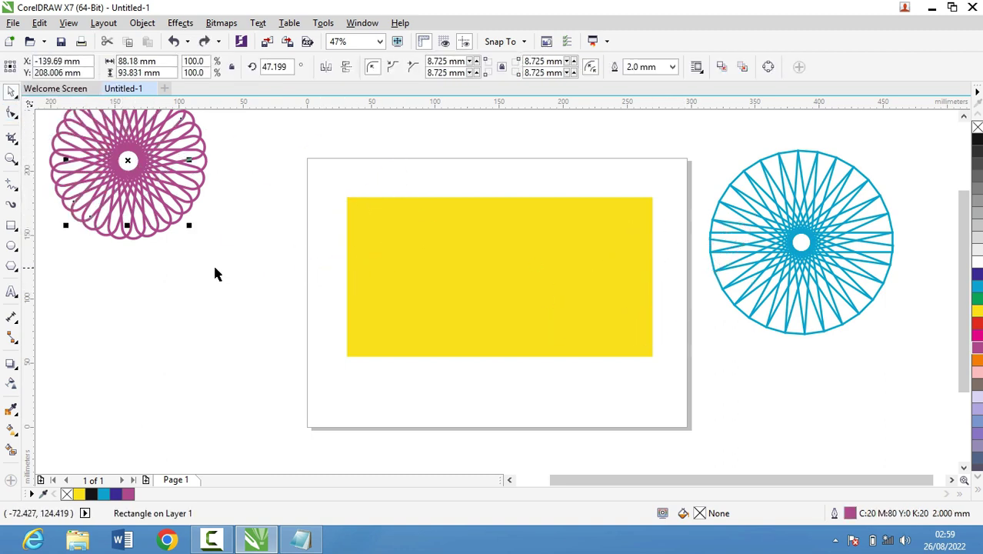
mouse_move(217, 261)
left_mouse_down()
mouse_move(40, 92)
mouse_move(135, 127)
left_mouse_up()
key("Escape")
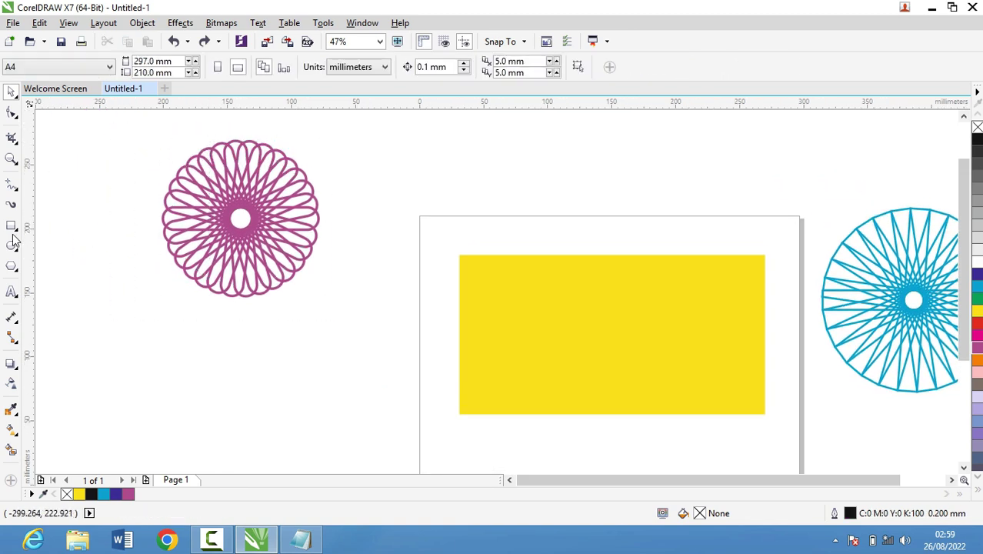
Draw a small rectangle below the rosette, round its corners, then delete it
left_click(12, 225)
left_click_drag(84, 359, 248, 390)
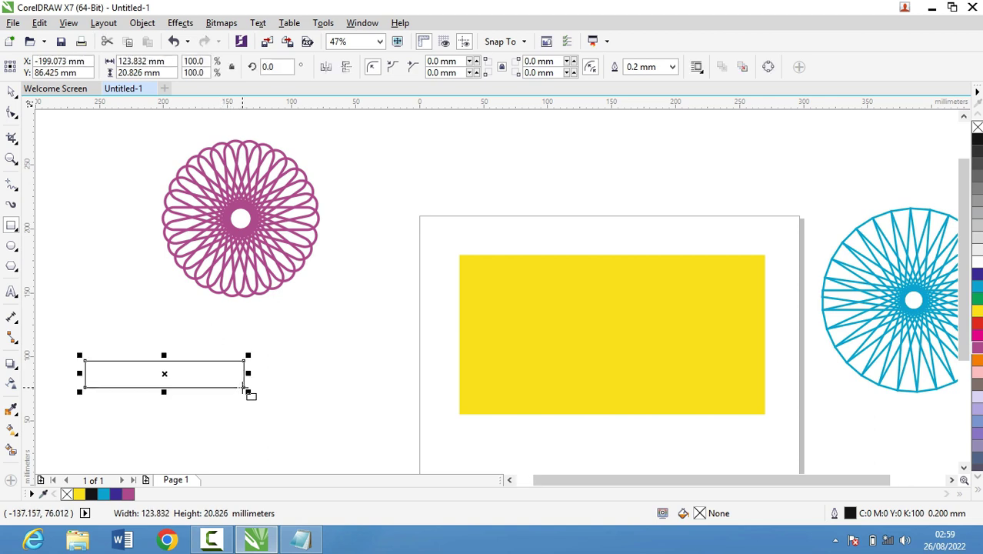
left_click(9, 112)
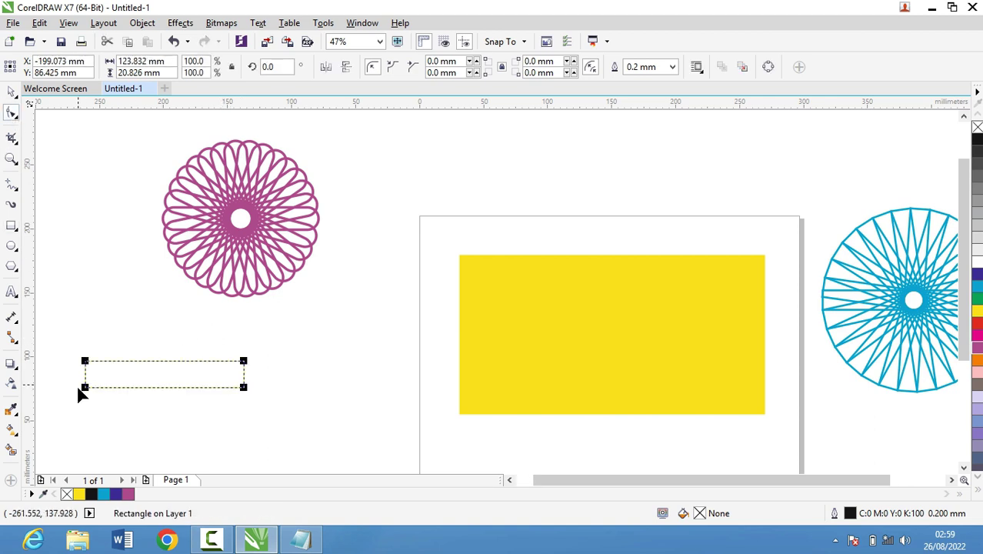
left_click_drag(85, 361, 121, 376)
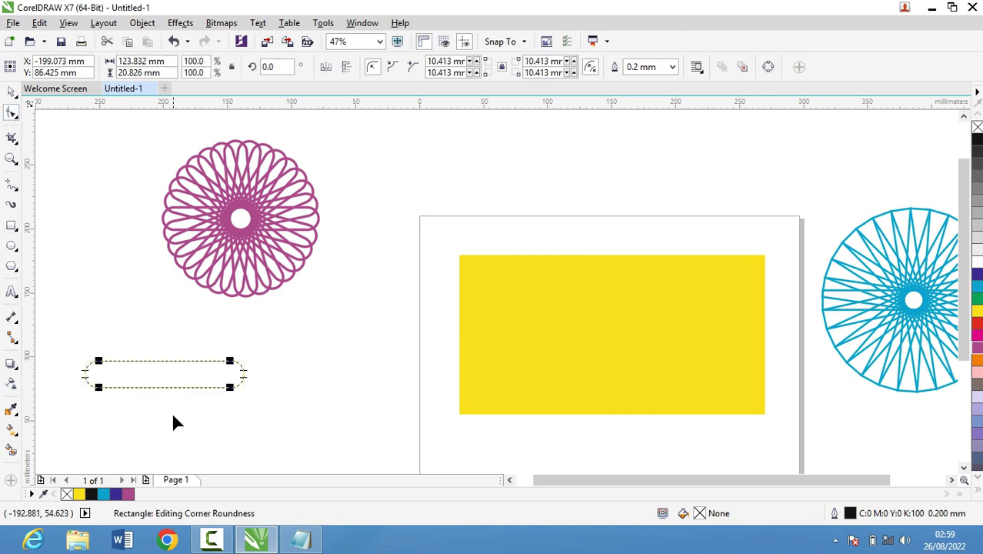
left_click(11, 92)
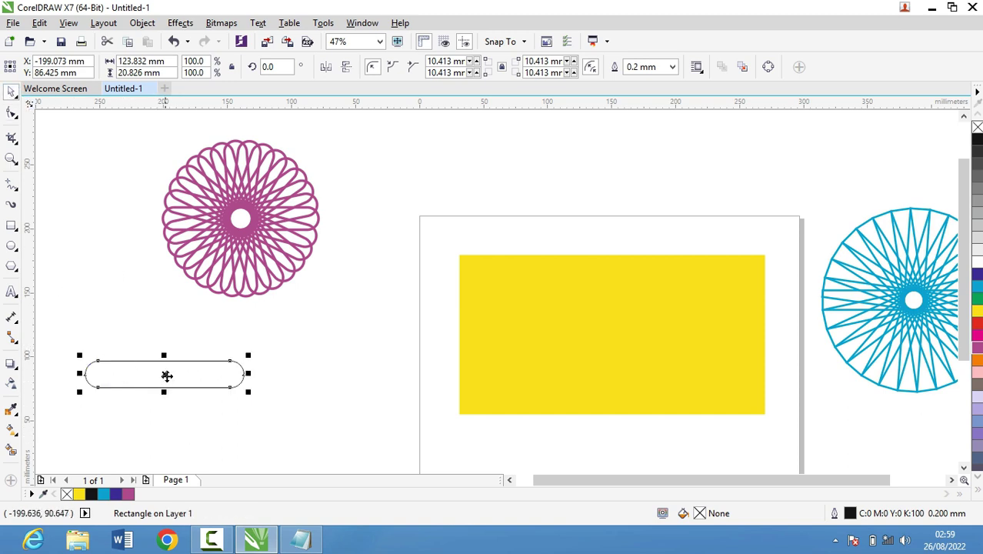
left_click_drag(167, 376, 313, 325)
key("Delete")
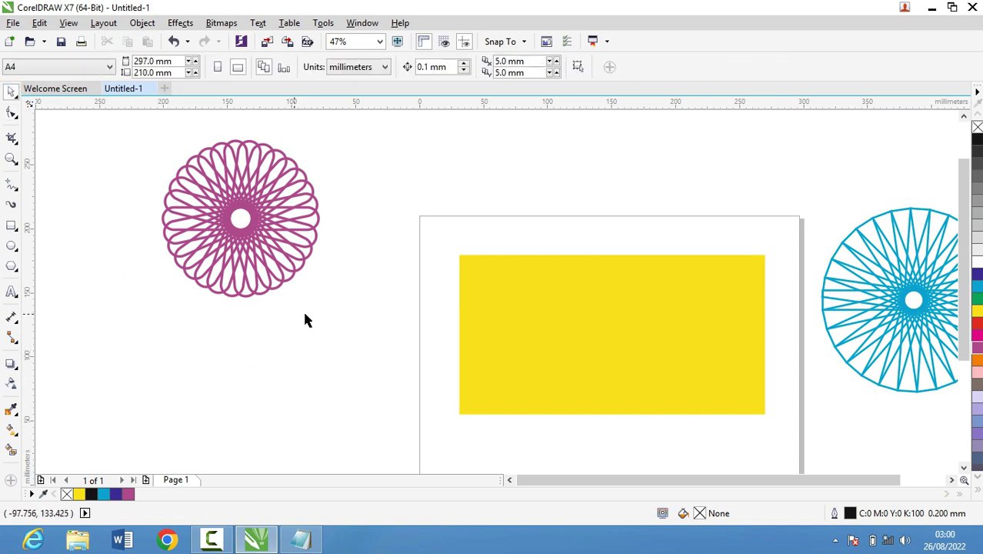
Select all 15 capsules of the magenta rosette
left_click_drag(120, 126, 335, 368)
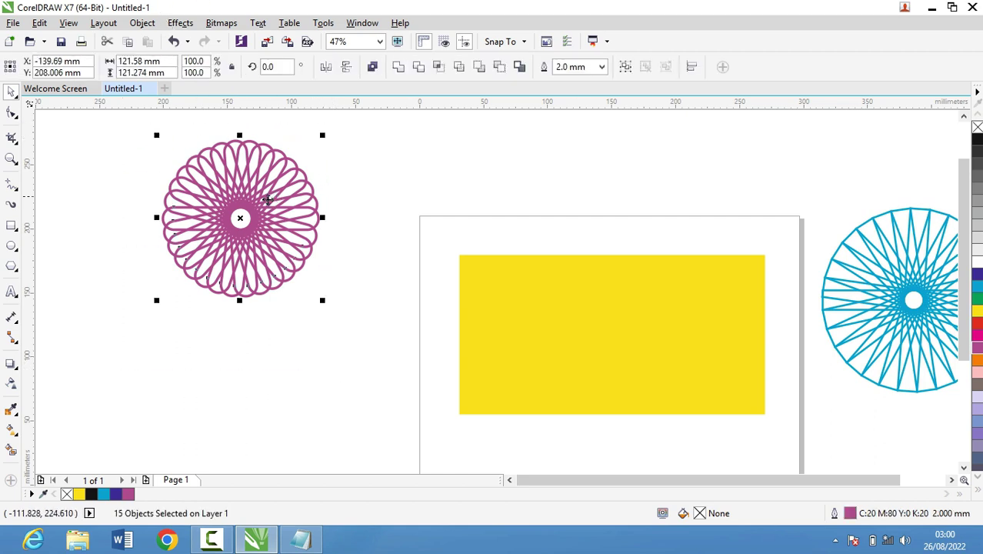
left_click(218, 207)
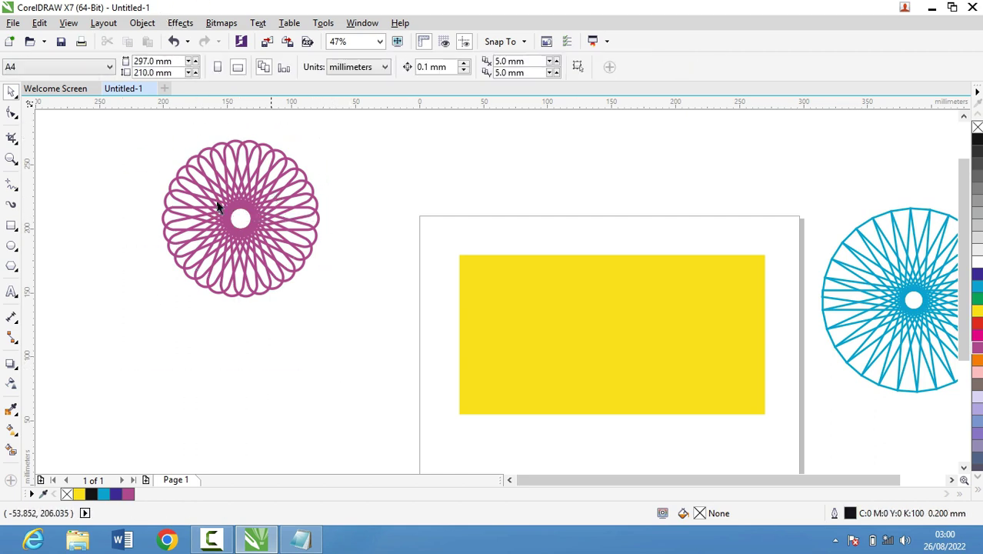
left_click_drag(140, 126, 304, 376)
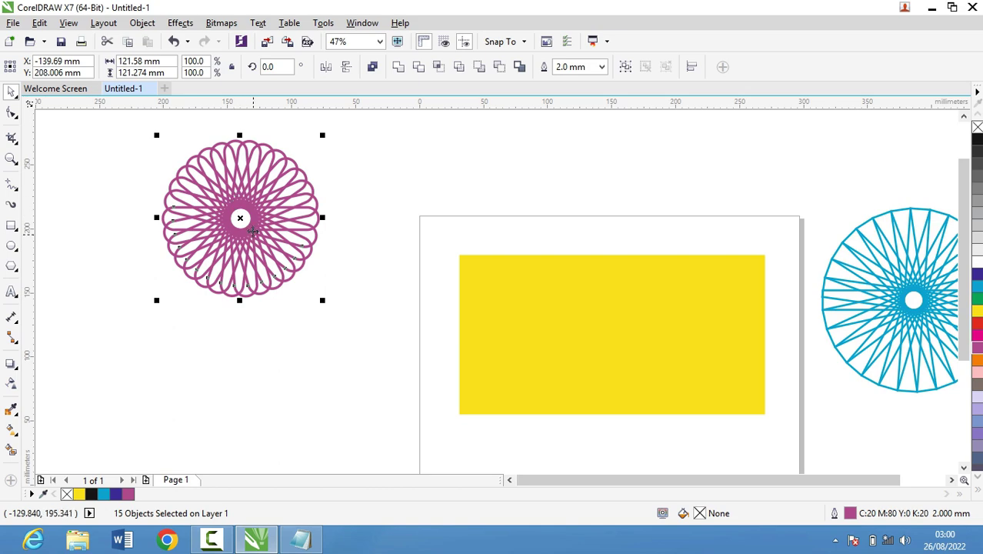
Drag the magenta rosette to the page's top-right, overlapping the yellow rectangle's corner
left_click_drag(239, 221, 768, 176)
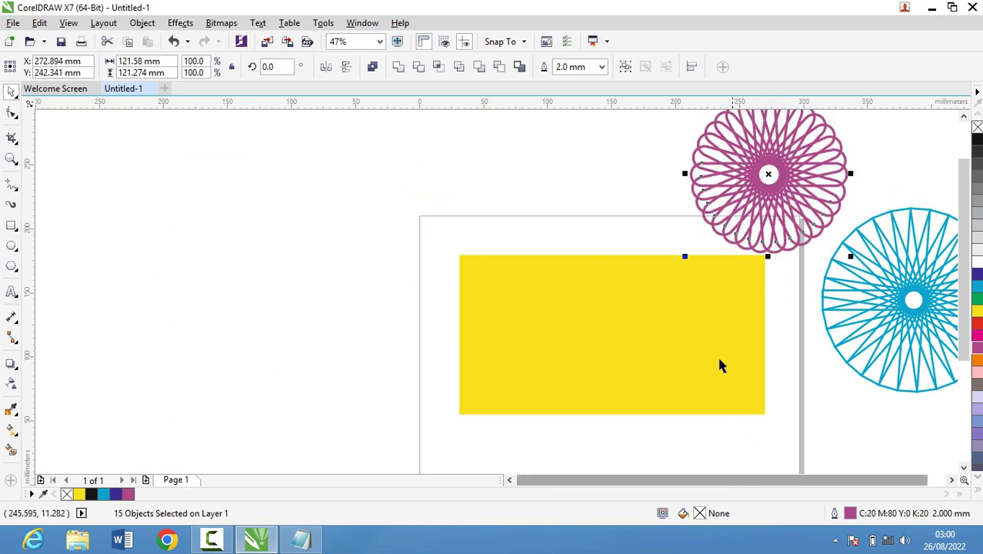
left_click_drag(963, 269, 963, 313)
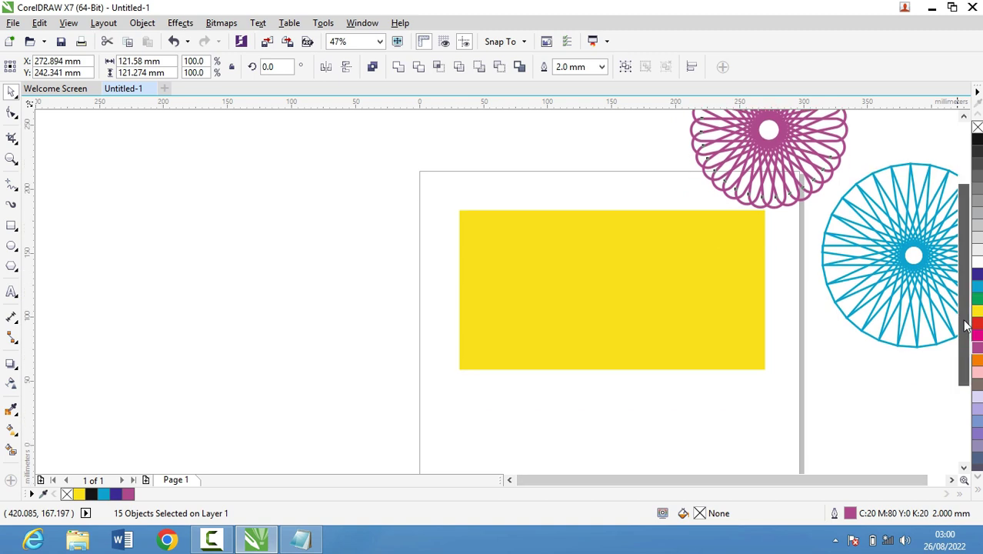
left_click(372, 265)
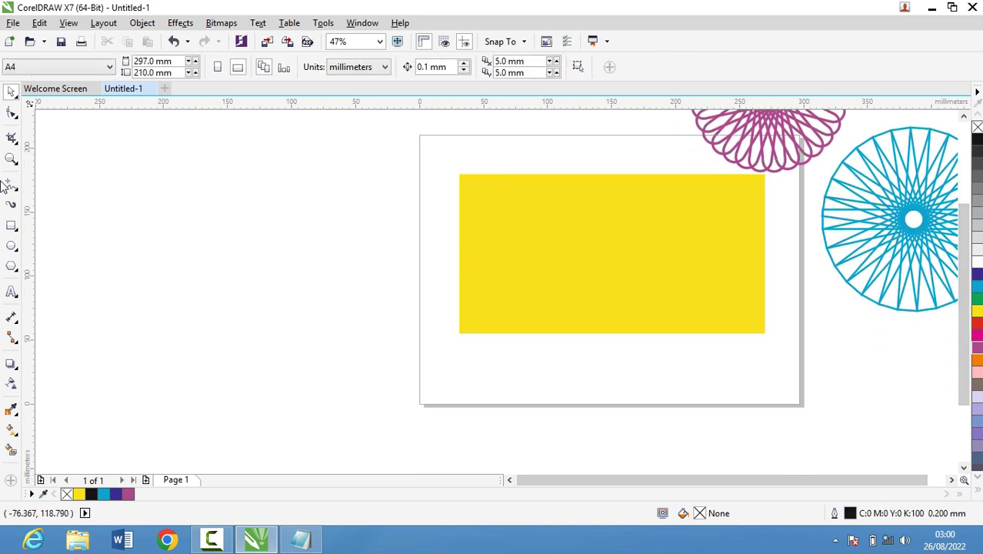
Try a page-sized rectangle, undo it, and show the Rectangle tool flyout
left_click(12, 226)
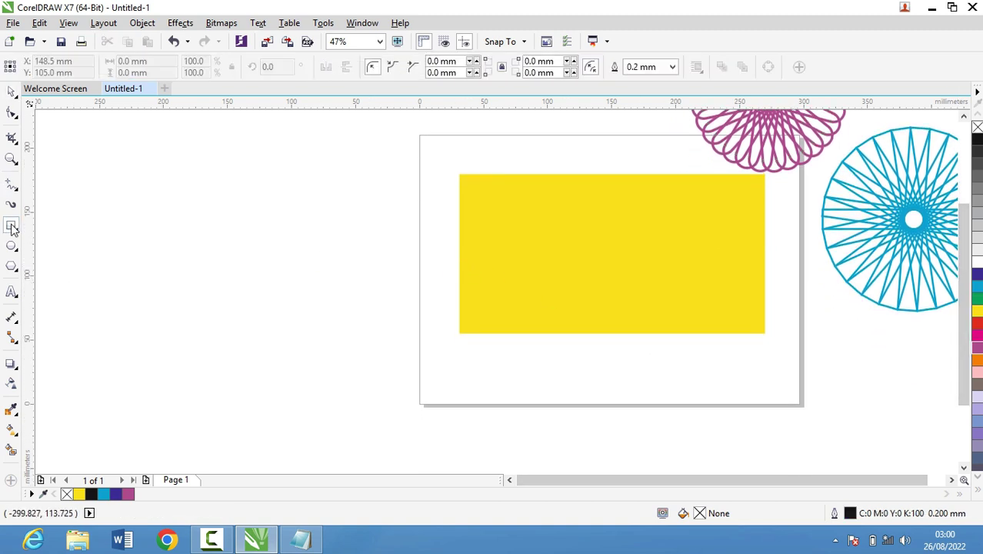
double_click(14, 227)
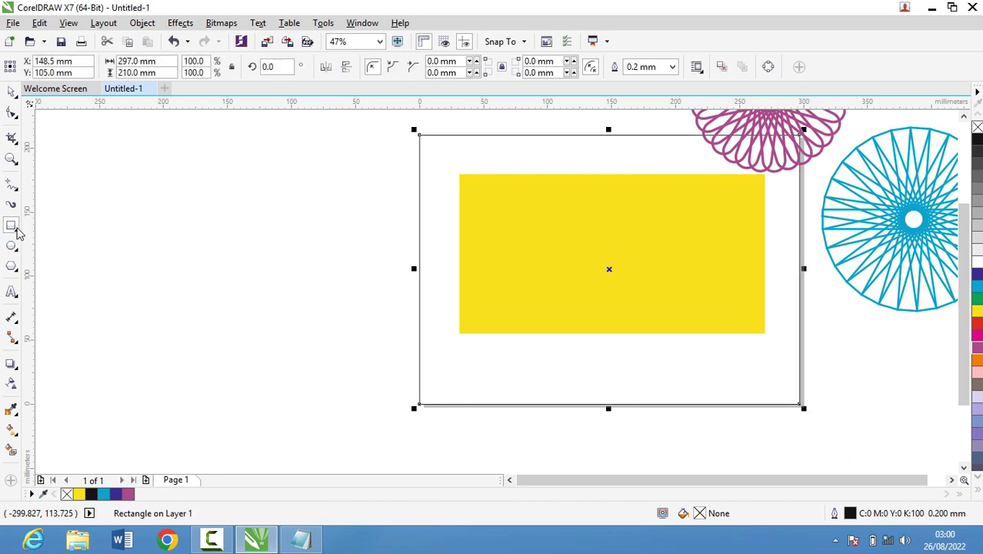
key("ctrl+z")
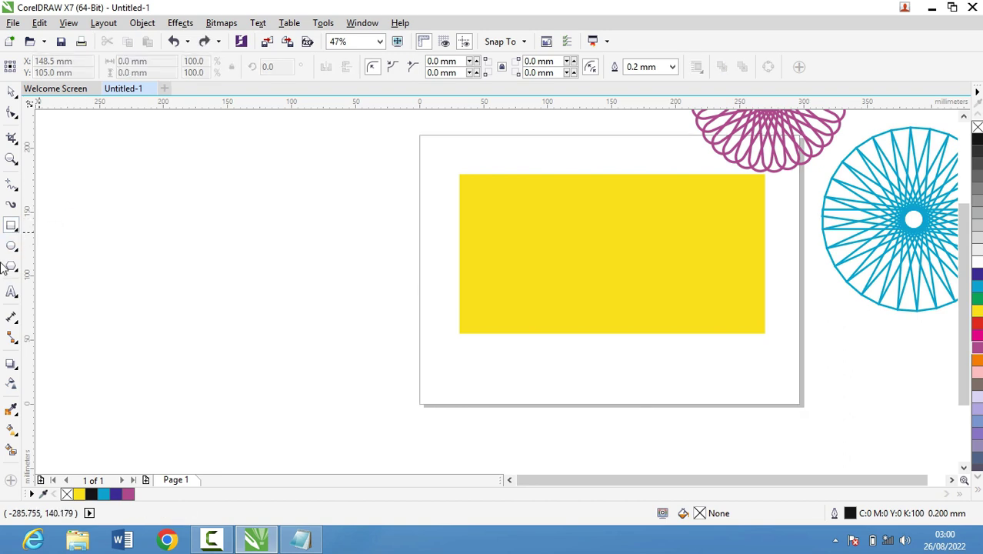
left_click(16, 231)
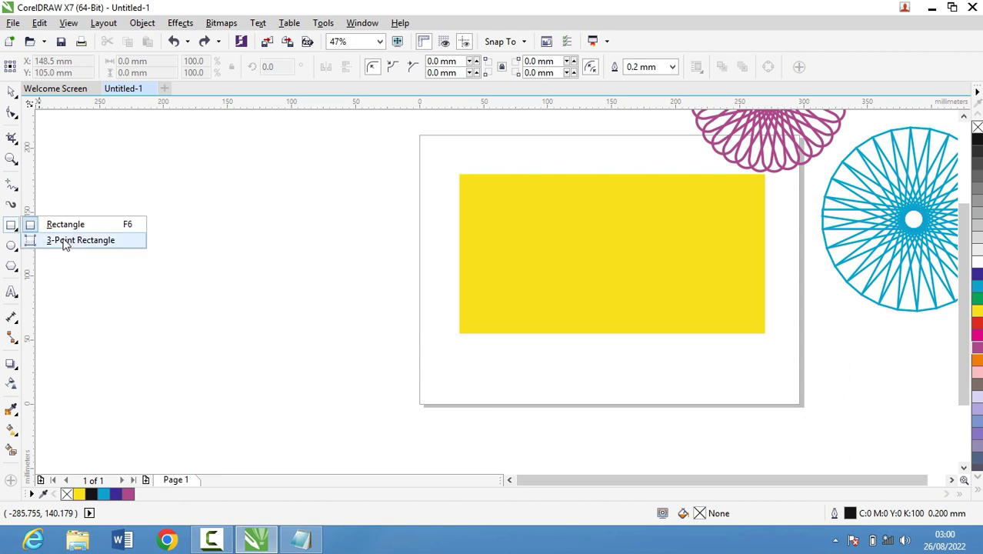
Draw a tilted 160.563 × 145.266 mm rectangle left of the page and fill it red
left_click(66, 240)
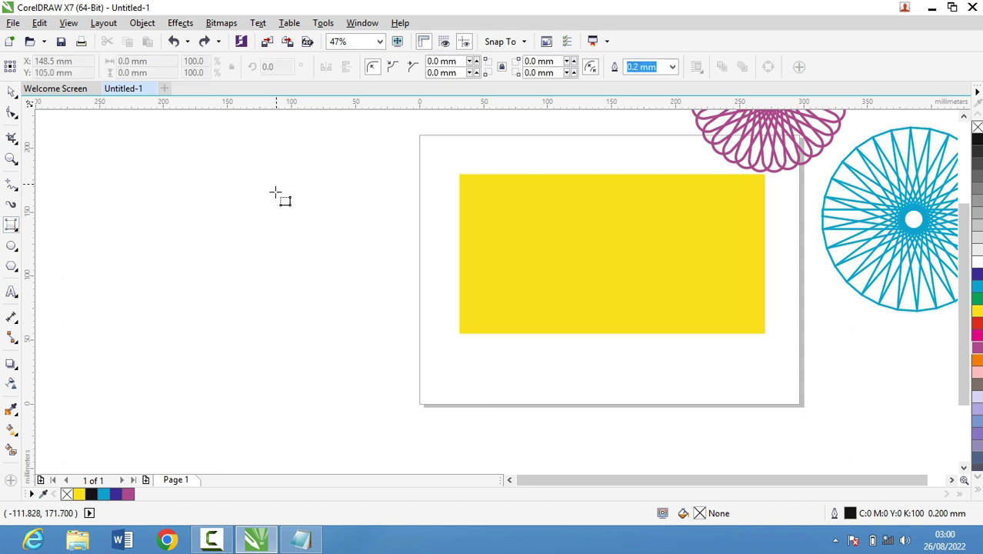
left_click_drag(284, 180, 296, 352)
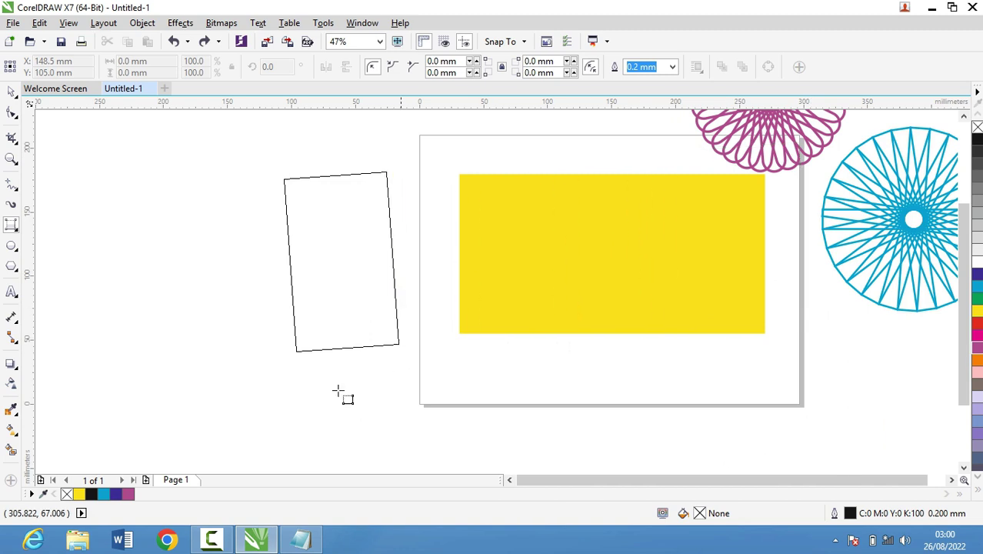
left_click(104, 417)
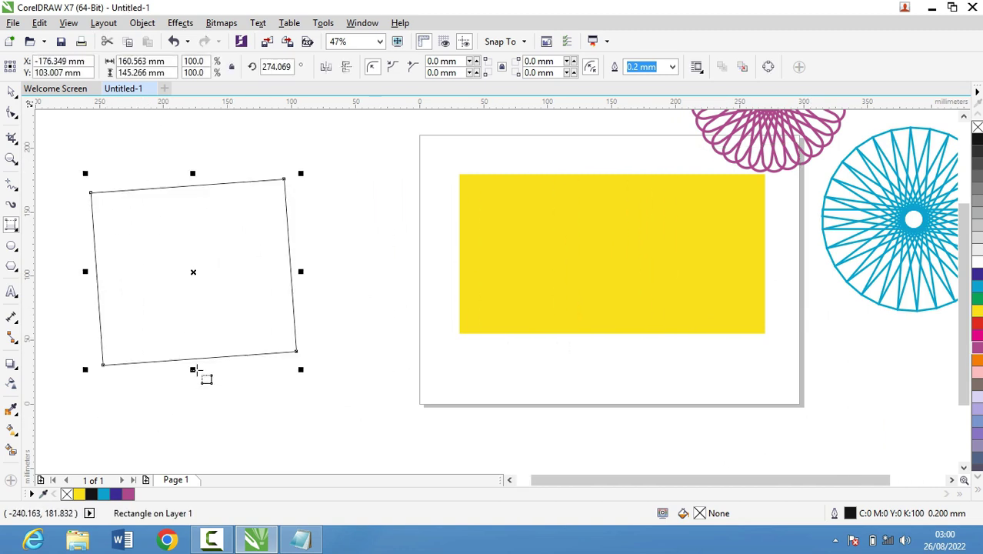
left_click_drag(191, 272, 283, 257)
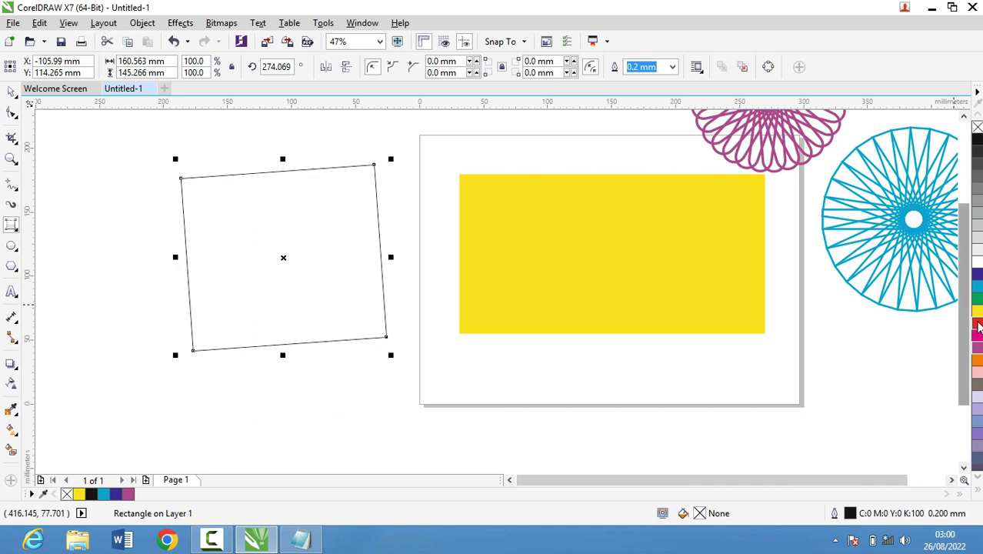
left_click(976, 323)
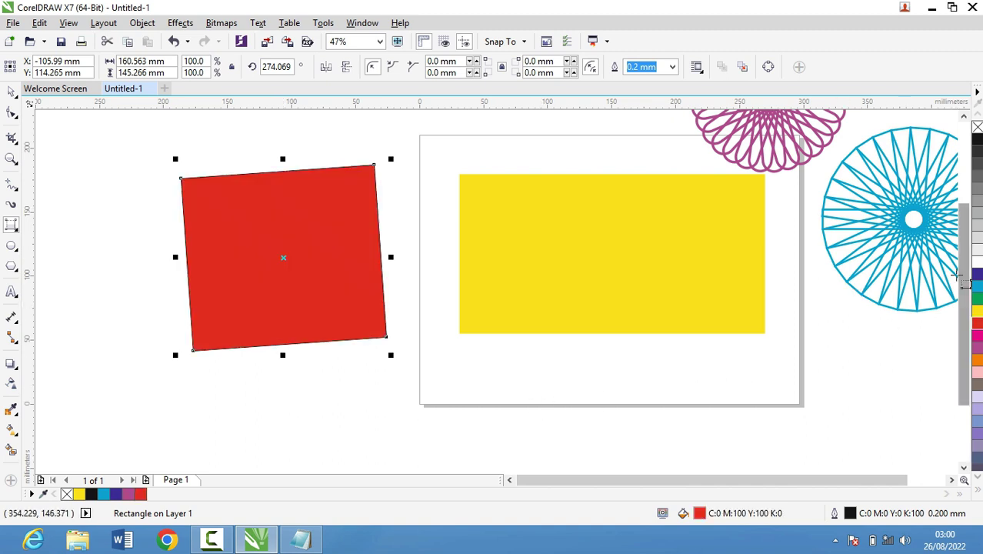
left_click_drag(966, 298, 966, 356)
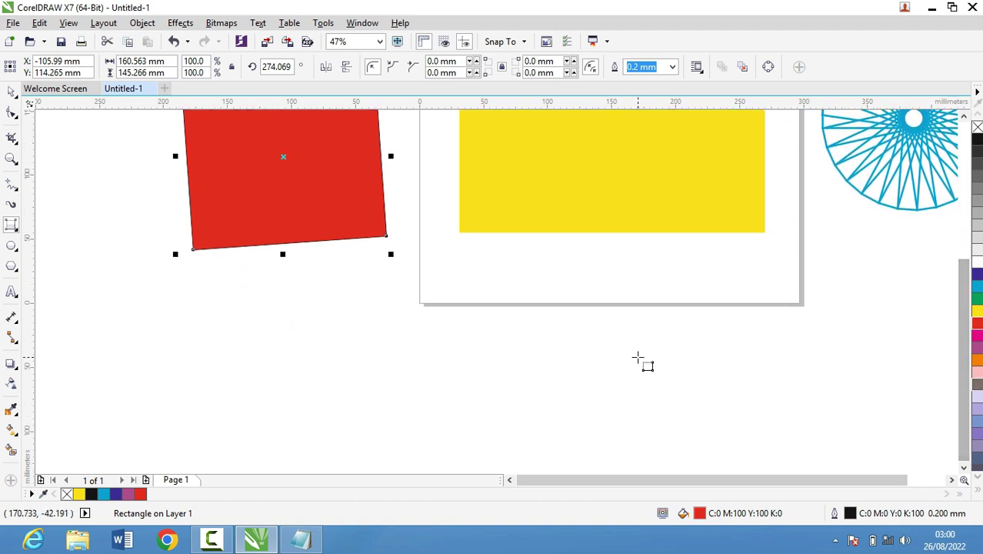
Draw a steeply tilted 251.875 × 212.097 mm rectangle below the page, filled orange with no outline
left_click(12, 225)
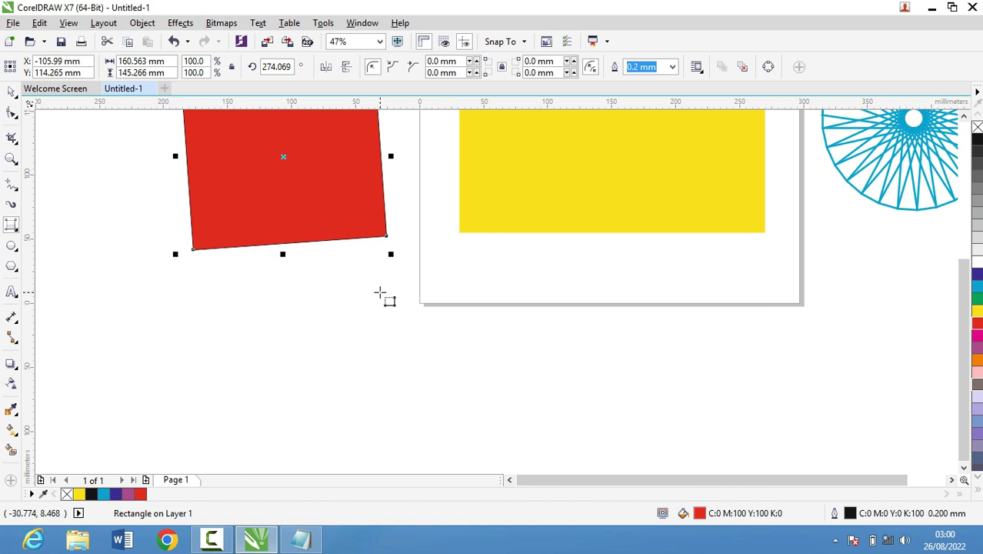
left_click_drag(379, 293, 527, 402)
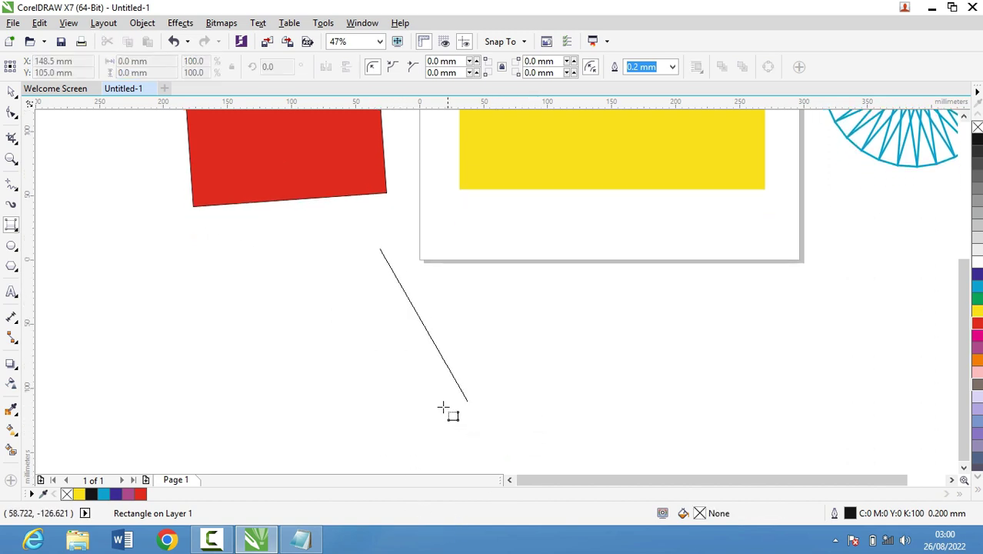
mouse_move(527, 402)
left_mouse_down()
mouse_move(365, 397)
mouse_move(548, 377)
mouse_move(594, 403)
mouse_move(643, 228)
mouse_move(629, 398)
left_mouse_up()
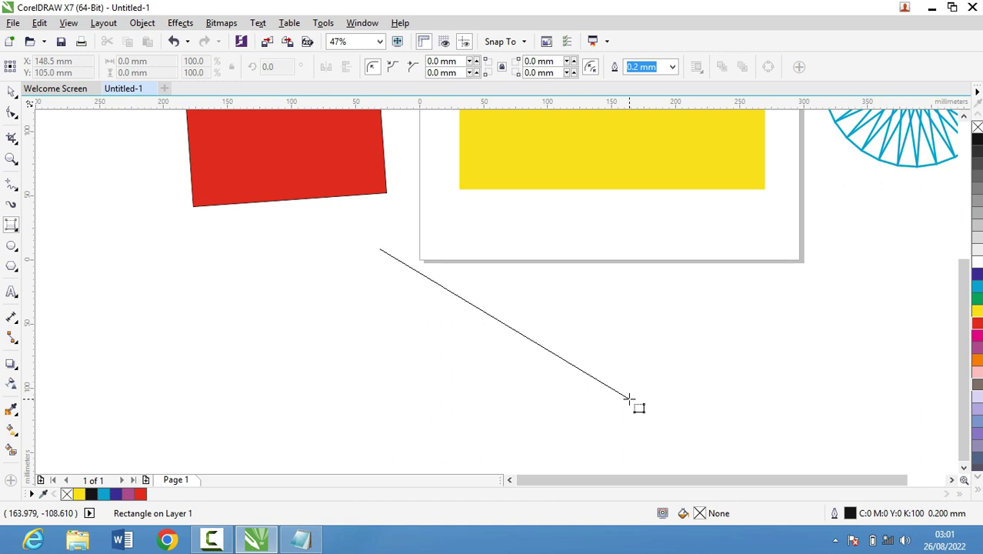
left_click_drag(628, 398, 628, 398)
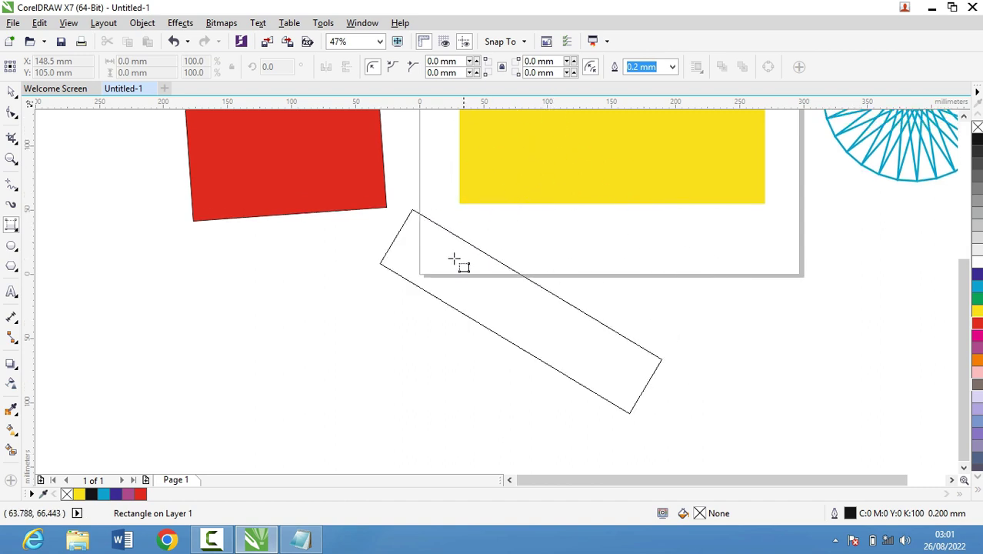
left_click(373, 424)
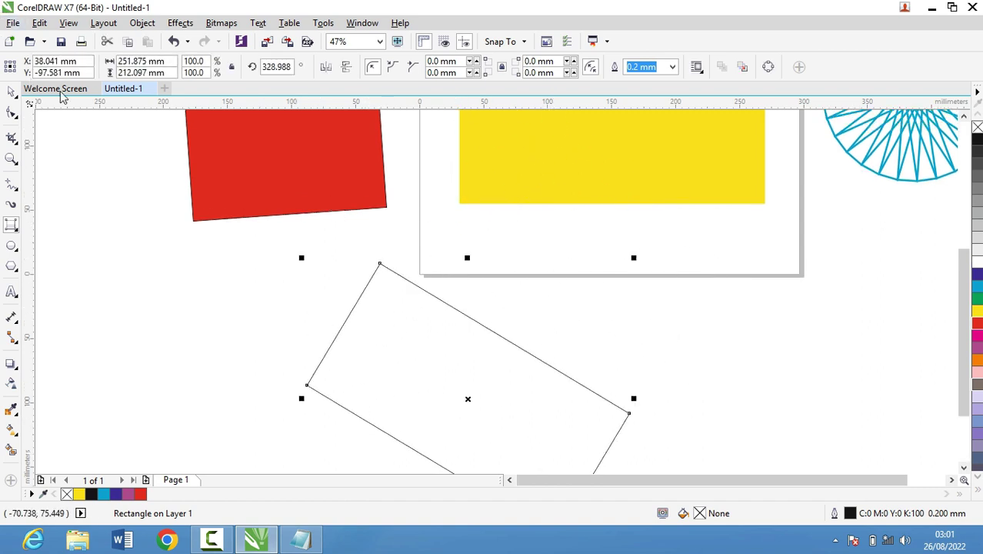
left_click(977, 336)
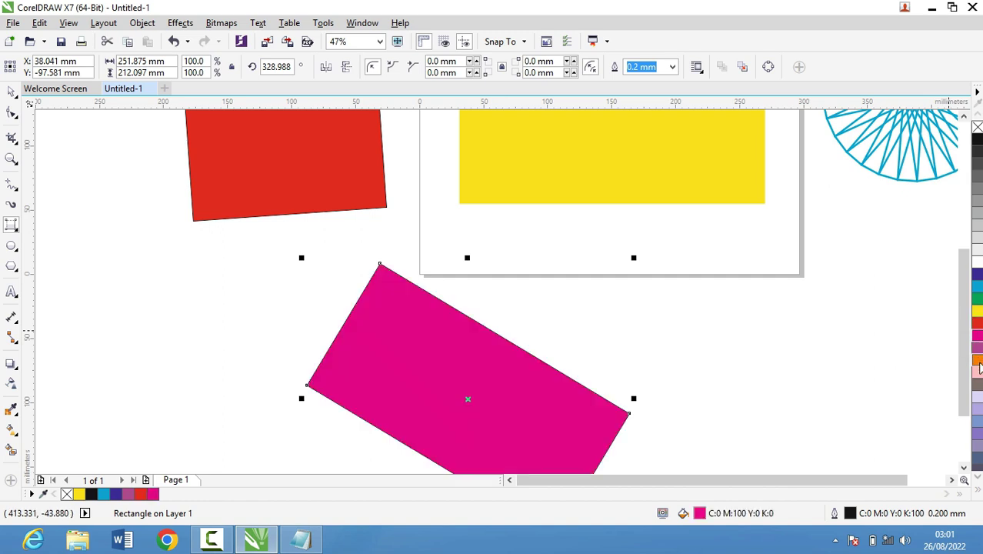
left_click(977, 360)
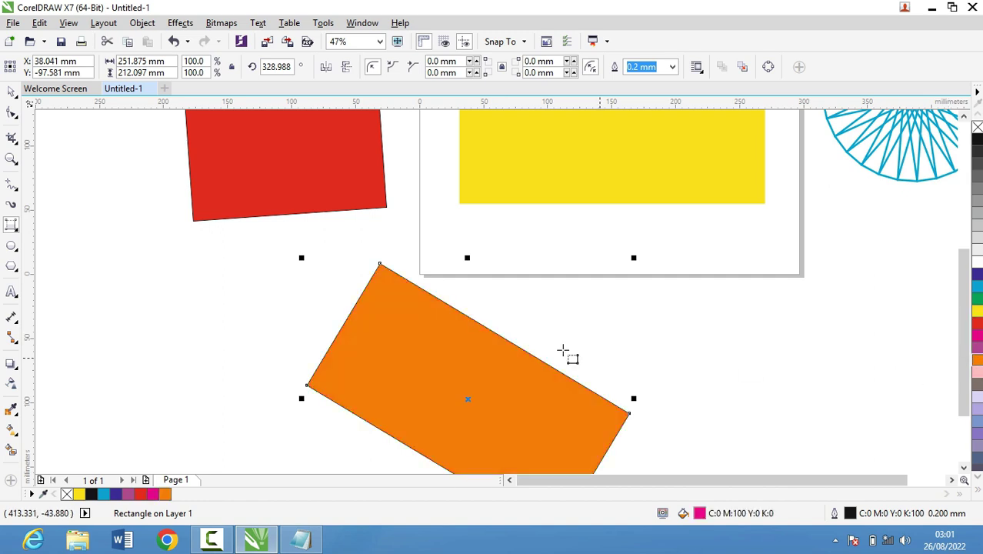
right_click(976, 128)
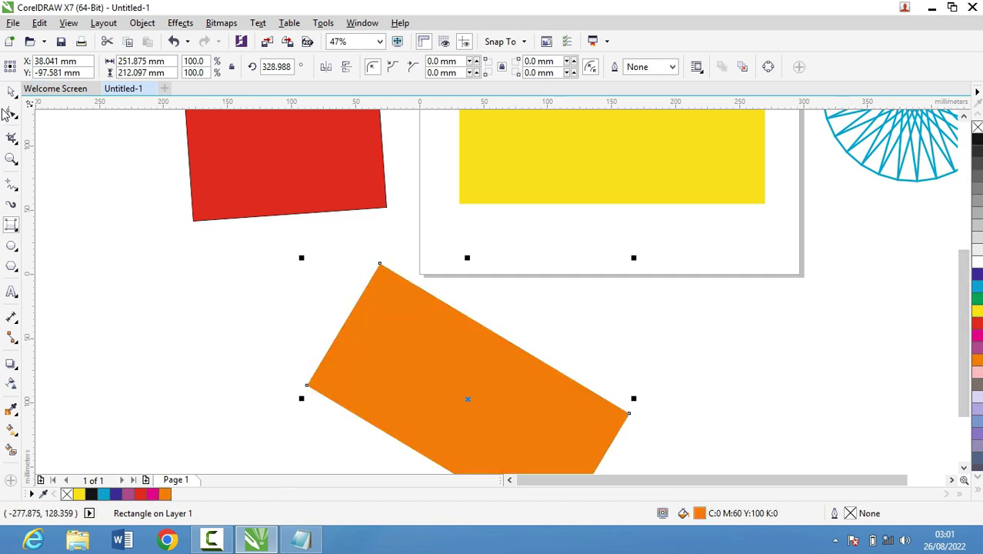
left_click(11, 223)
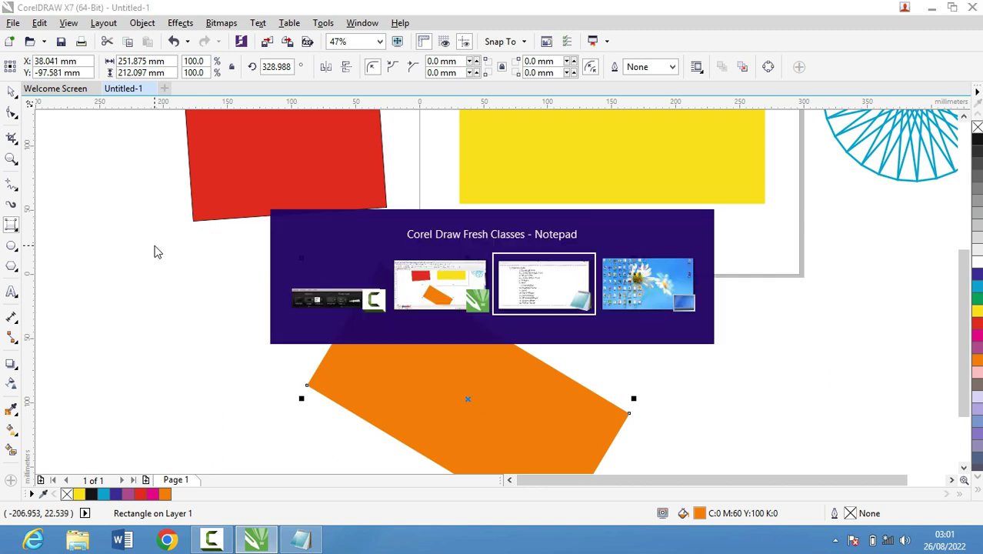
key("alt+Tab")
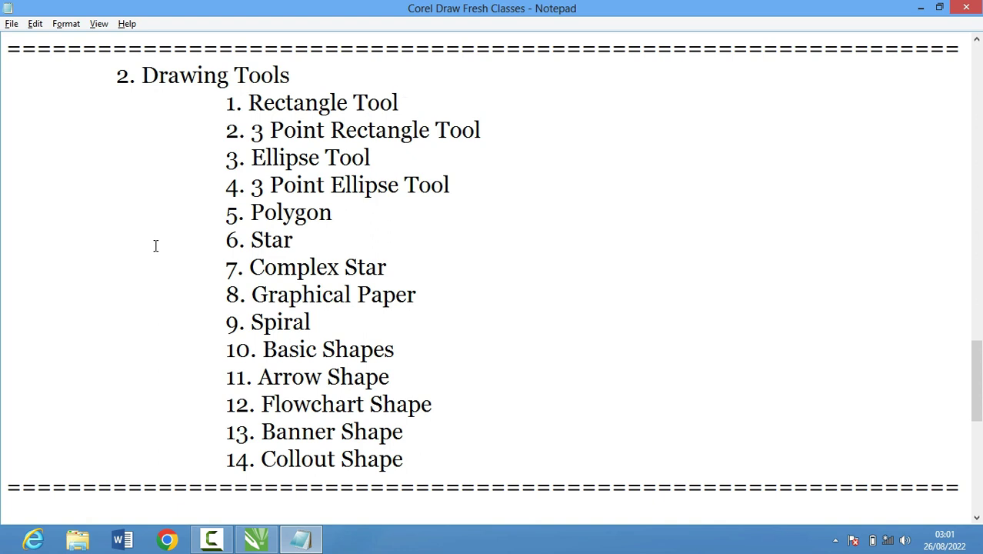
key("alt+Tab")
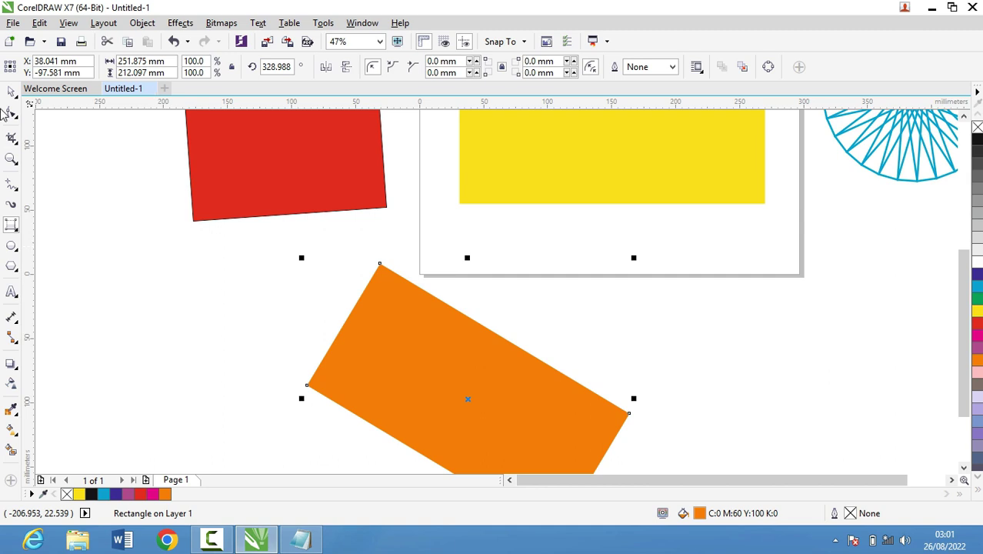
Move the orange tilted rectangle up beside the red one and shrink it to about 55%
scroll(575, 478, "right", 1)
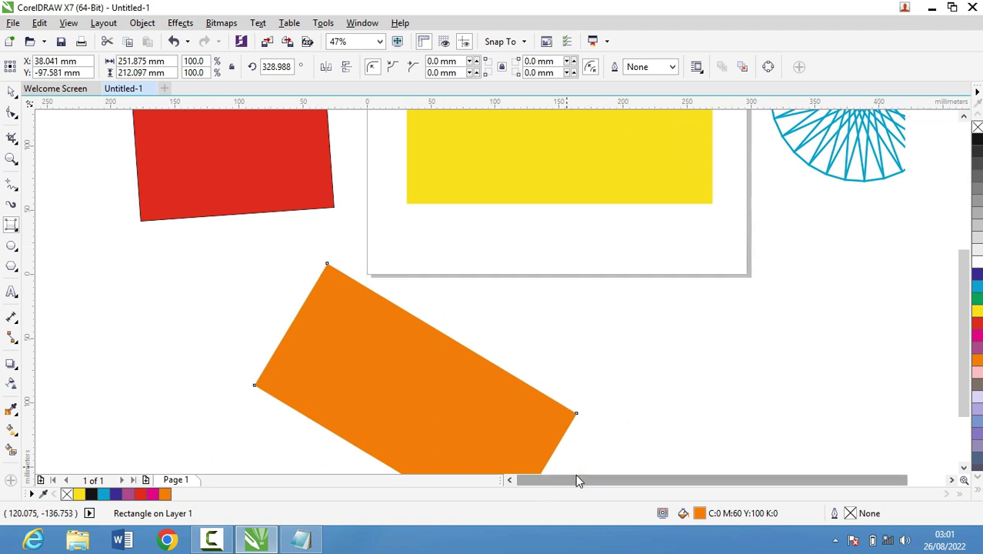
left_click_drag(578, 480, 576, 480)
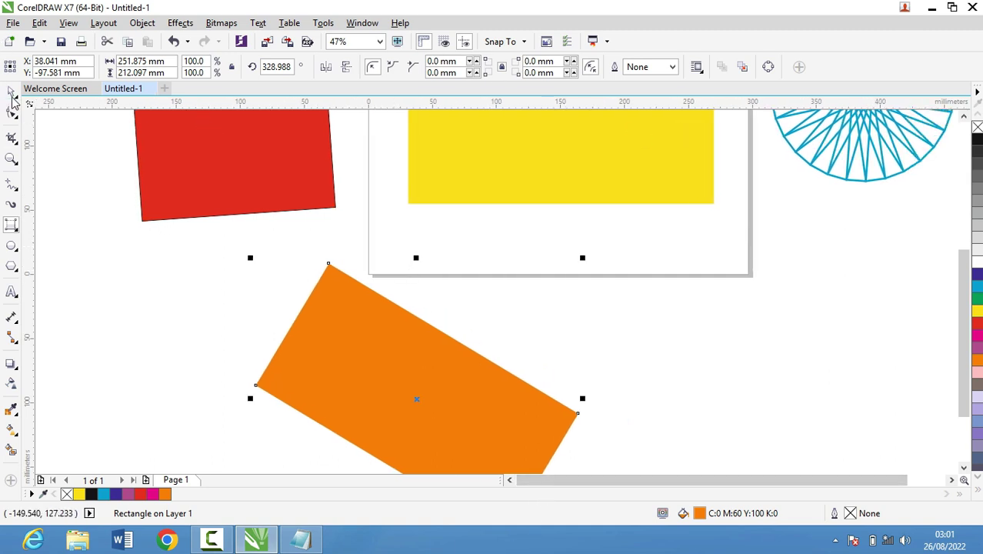
left_click_drag(432, 377, 144, 220)
left_click(354, 309)
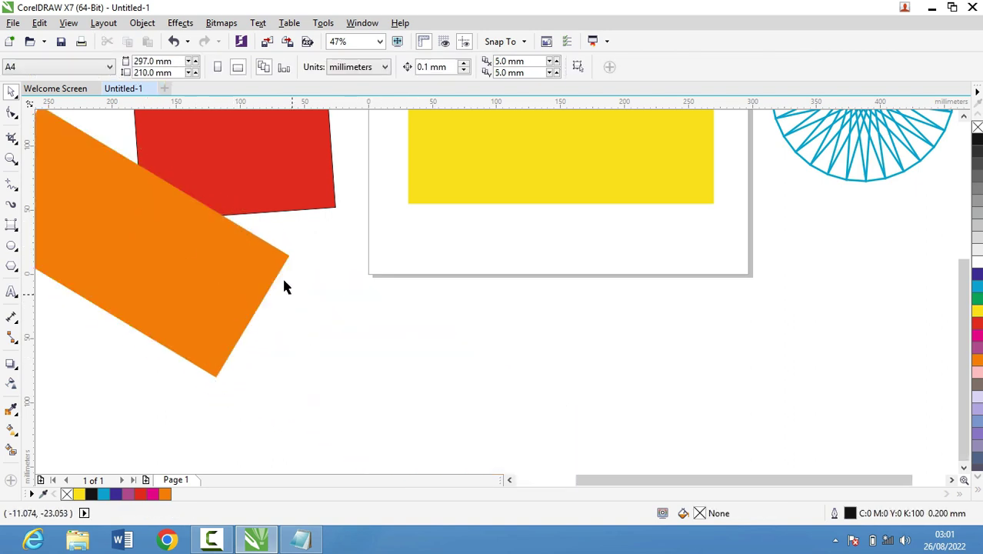
left_click(267, 125)
left_click(236, 245)
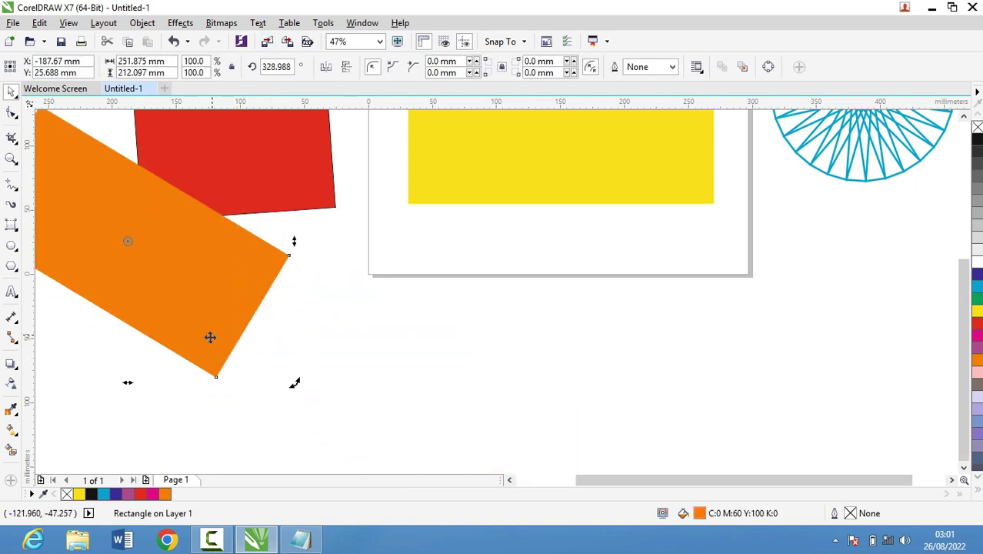
left_click_drag(188, 329, 202, 337)
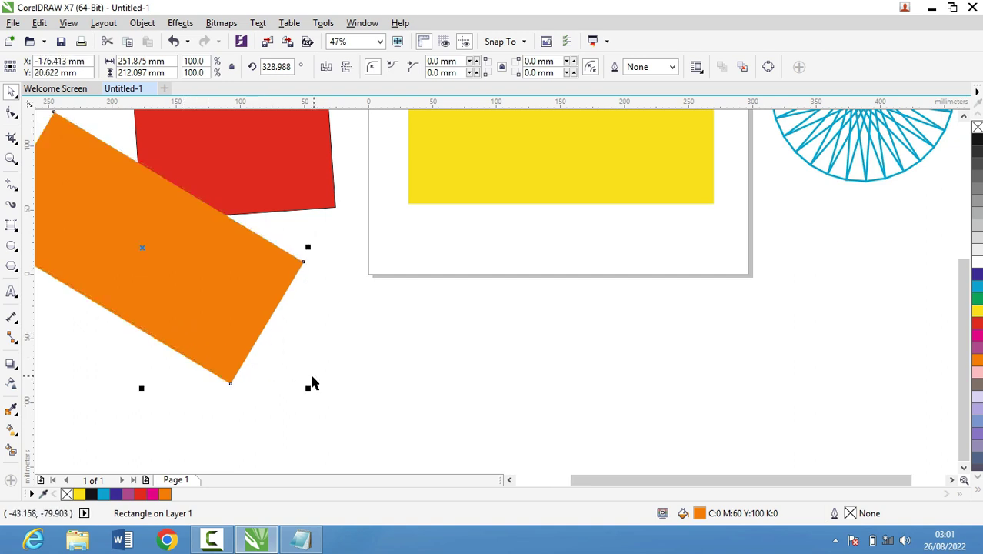
left_click_drag(309, 386, 227, 307)
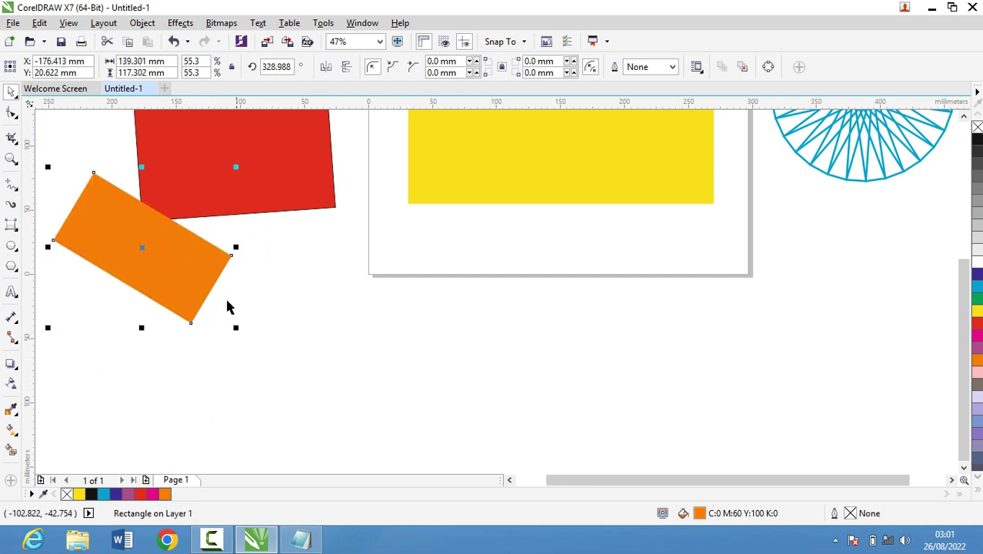
Shrink the red rectangle to about 70%, roughly 112.156 × 101.471 mm
left_click(215, 141)
left_click_drag(336, 221, 307, 198)
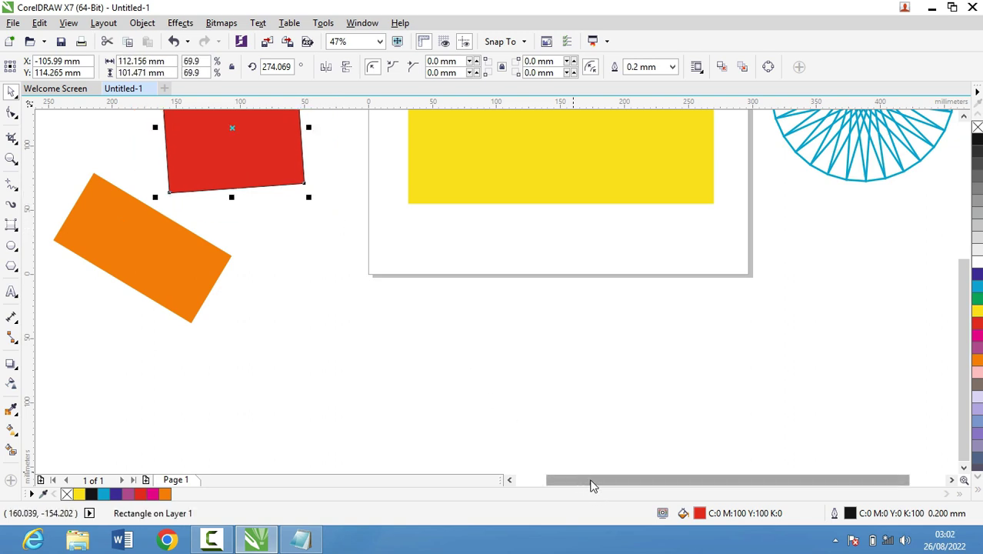
left_click_drag(592, 484, 627, 484)
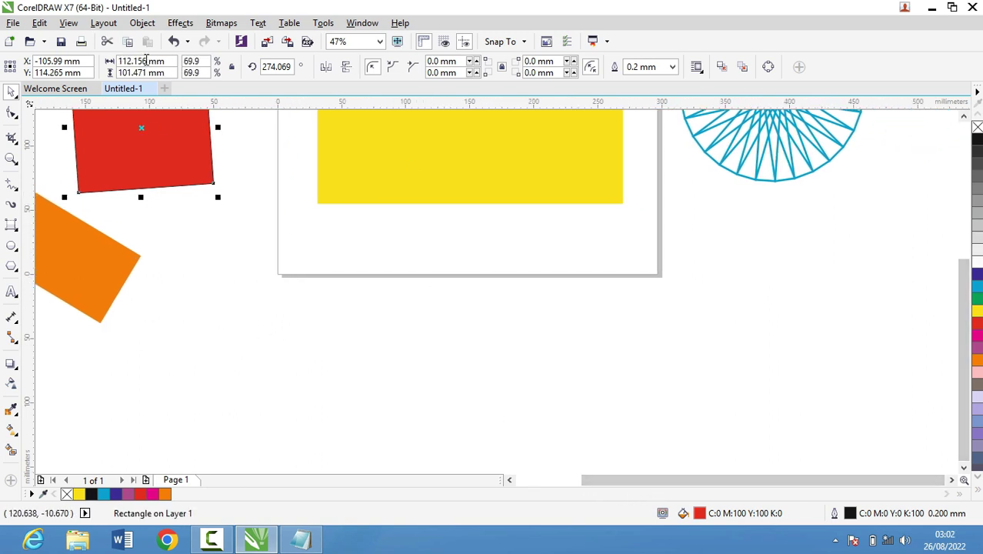
Draw a 149.161 × 109.76 mm full ellipse straddling the page's lower edge below the yellow rectangle
left_click(14, 246)
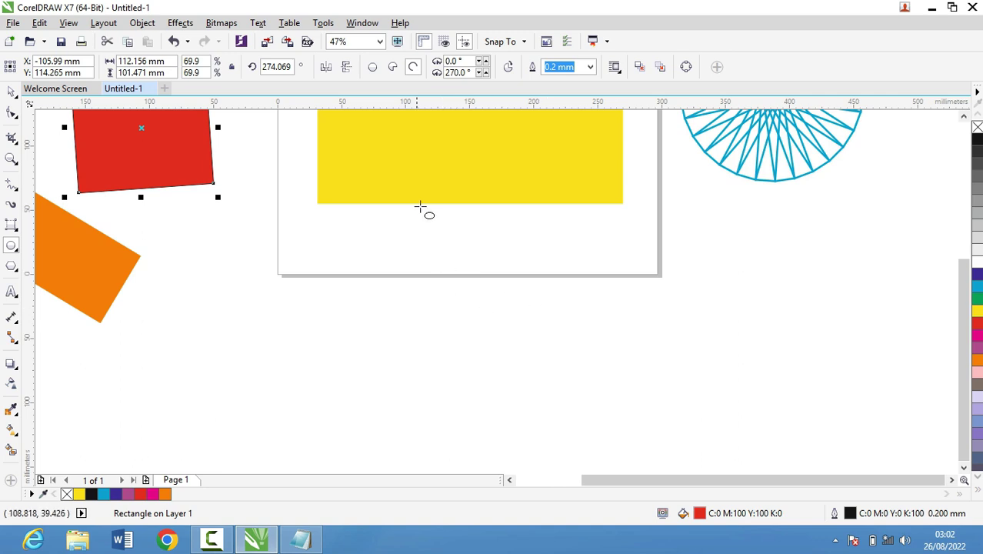
left_click_drag(400, 265, 431, 237)
mouse_move(455, 293)
left_mouse_down()
mouse_move(365, 416)
mouse_move(268, 292)
mouse_move(487, 264)
mouse_move(546, 399)
mouse_move(566, 363)
mouse_move(451, 217)
mouse_move(226, 340)
mouse_move(399, 445)
mouse_move(588, 345)
mouse_move(598, 383)
mouse_move(557, 445)
mouse_move(228, 276)
mouse_move(332, 211)
mouse_move(559, 374)
mouse_move(625, 450)
mouse_move(515, 325)
mouse_move(590, 377)
left_mouse_up()
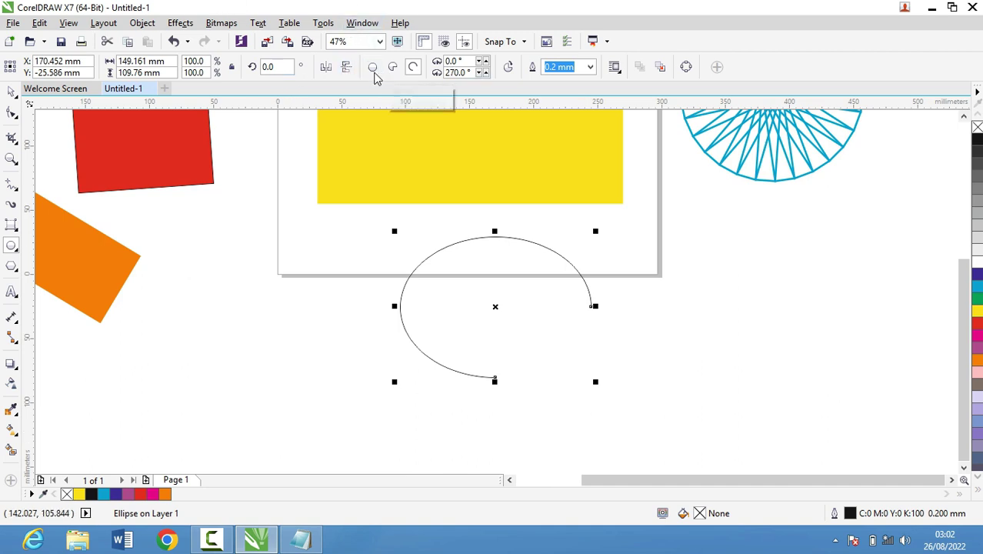
left_click(373, 68)
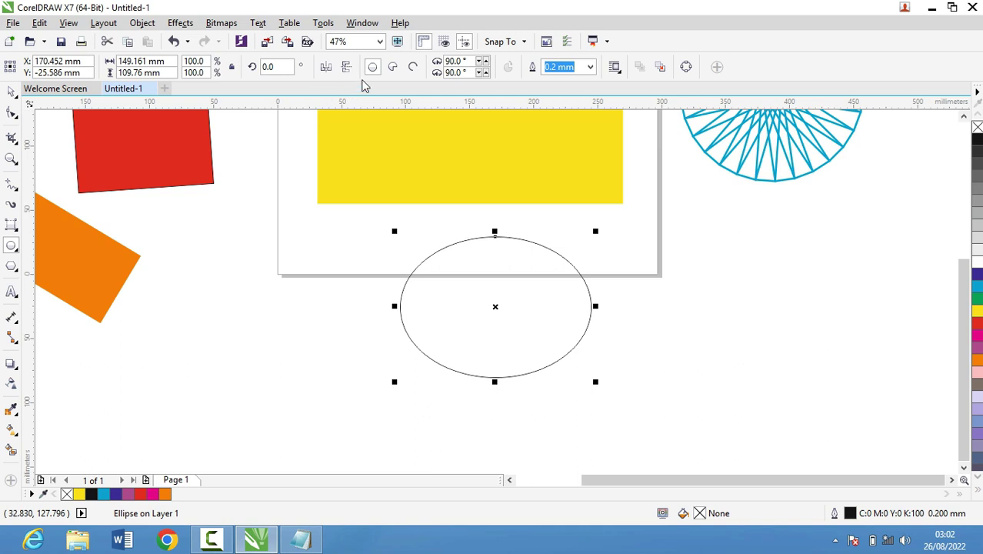
left_click(392, 68)
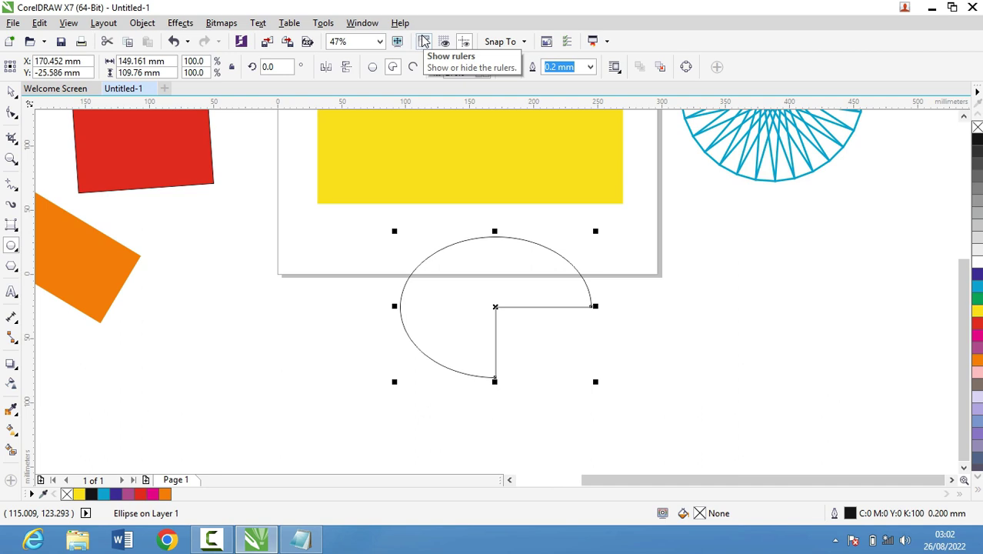
left_click(373, 68)
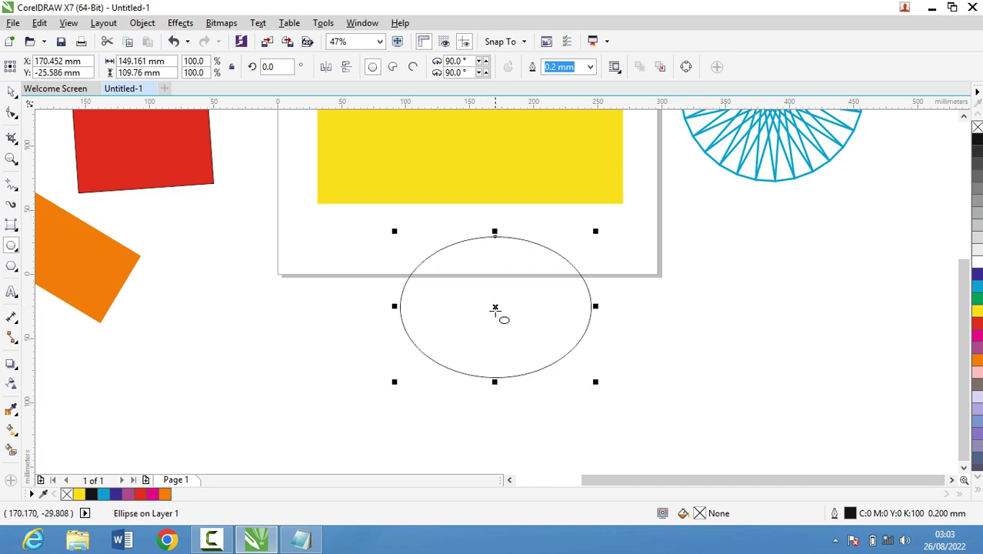
Delete the ellipse and draw a full circle, moving it left over the page edge near the orange rectangle
mouse_move(495, 305)
left_mouse_down()
mouse_move(246, 260)
mouse_move(269, 274)
left_mouse_up()
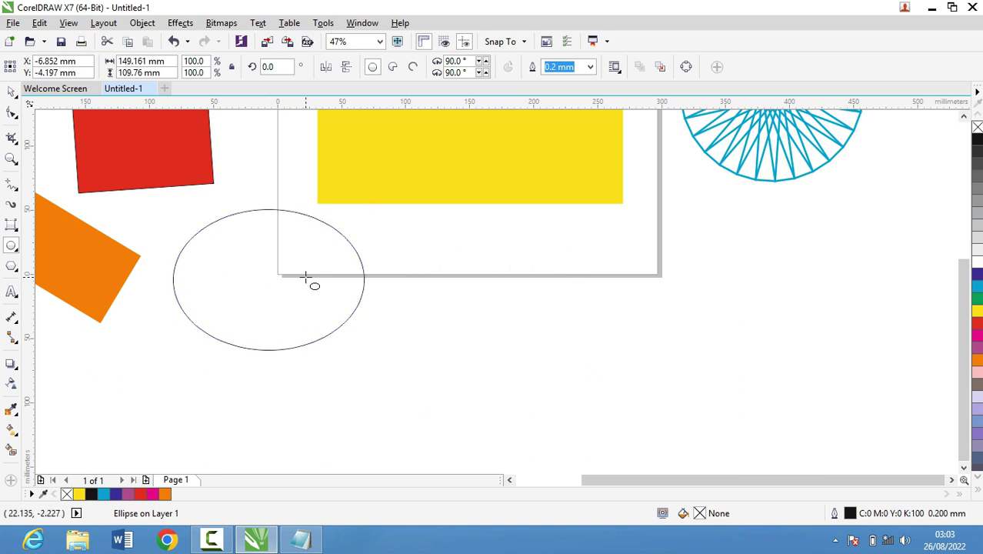
key("Delete")
left_click(12, 245)
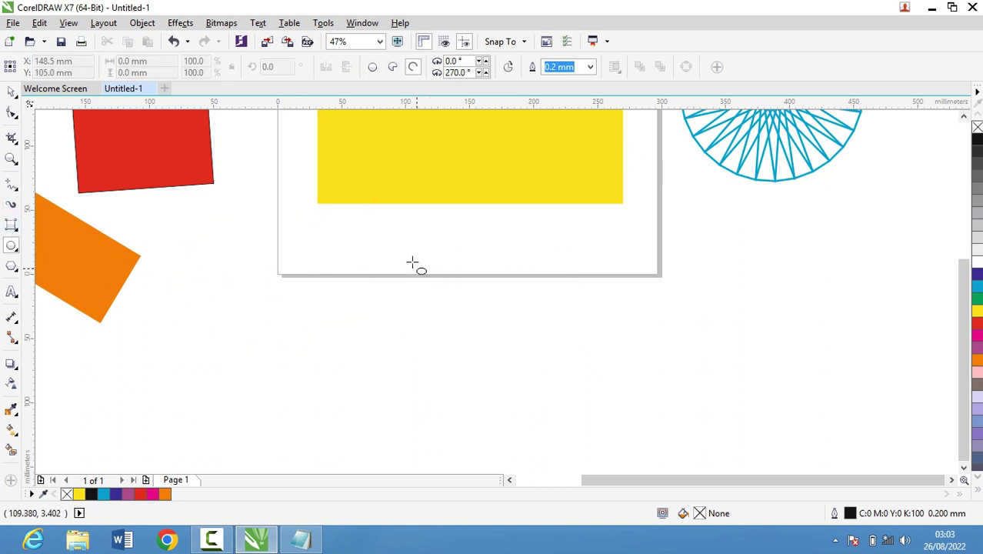
left_click_drag(410, 262, 472, 316)
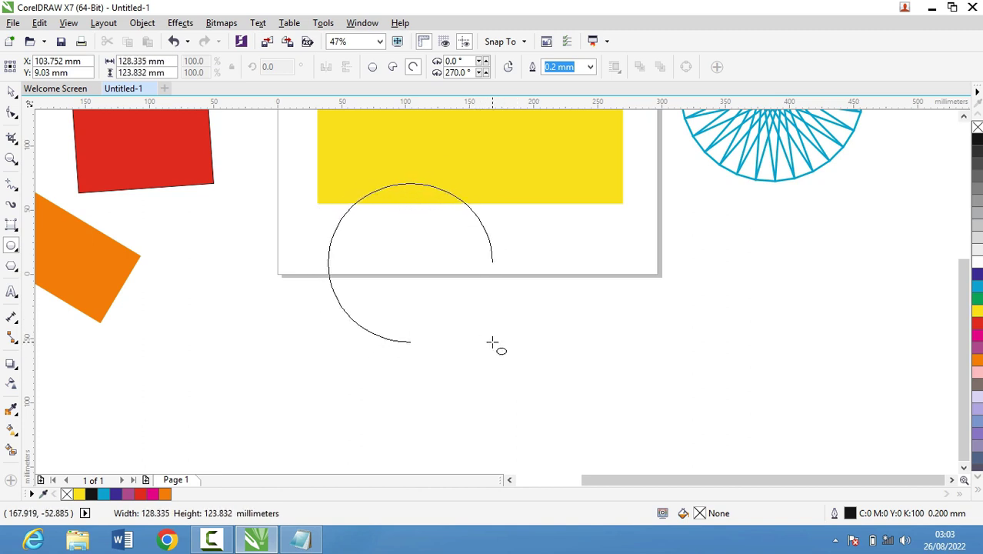
left_click_drag(472, 316, 493, 344)
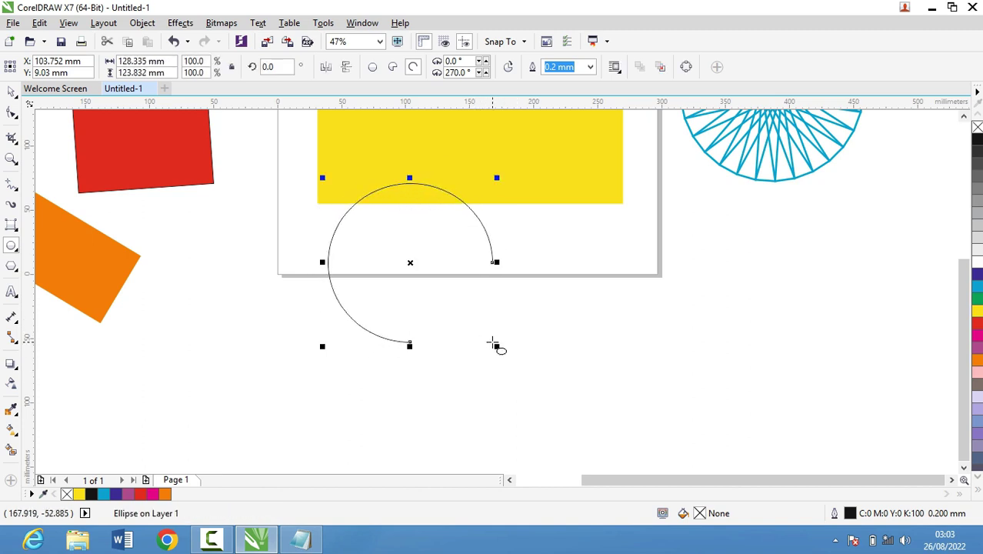
left_click(374, 68)
left_click_drag(410, 263, 256, 291)
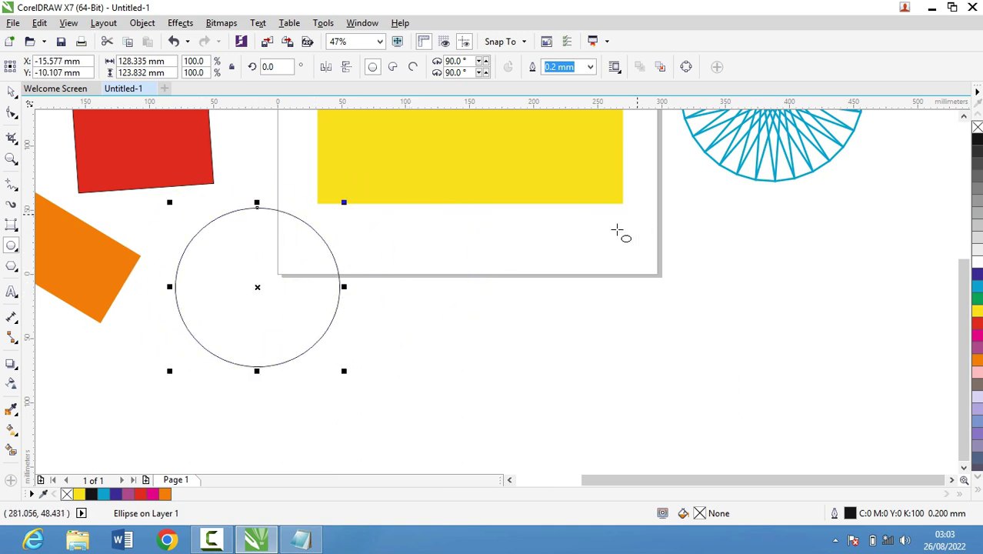
Draw a second full circle, about 146.347 mm across, and place it right of the page below the cyan starburst
mouse_move(504, 252)
left_mouse_down()
mouse_move(589, 348)
mouse_move(550, 362)
mouse_move(597, 305)
left_mouse_up()
left_click(371, 69)
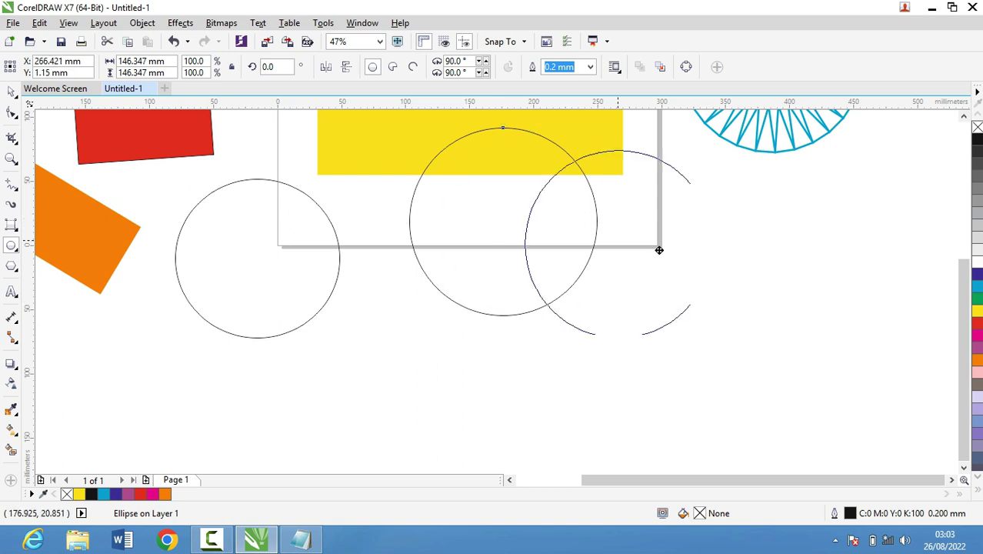
left_click_drag(502, 219, 785, 262)
key("Escape")
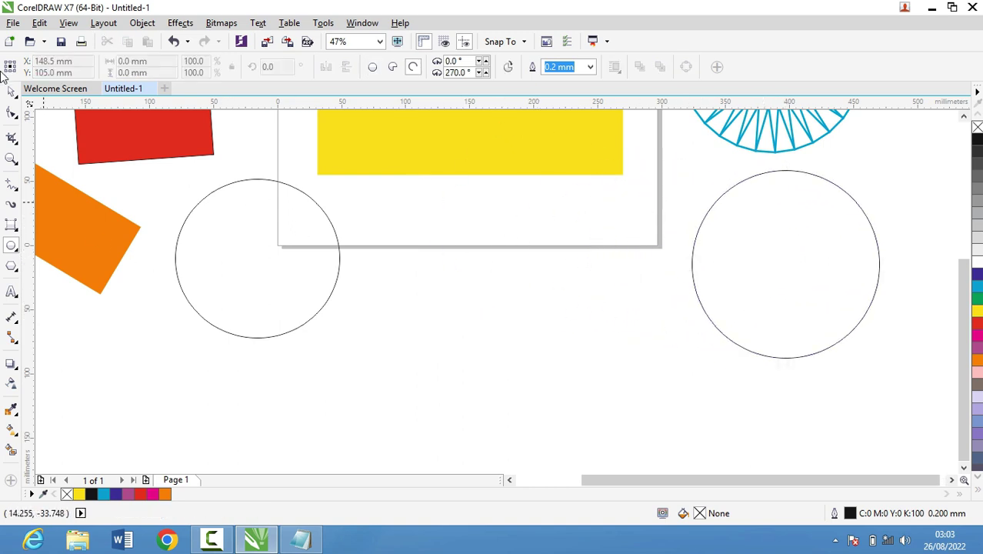
left_click(12, 92)
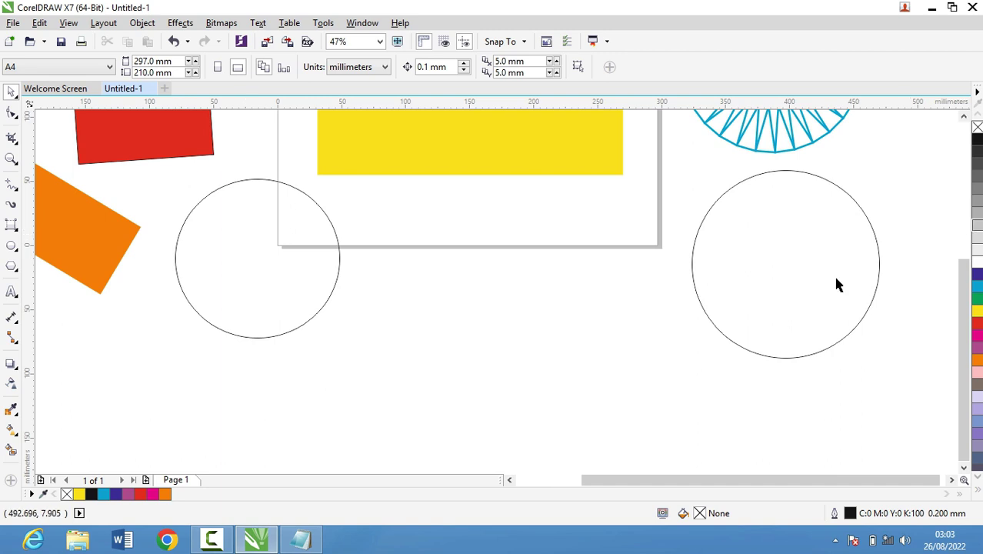
left_click(328, 221)
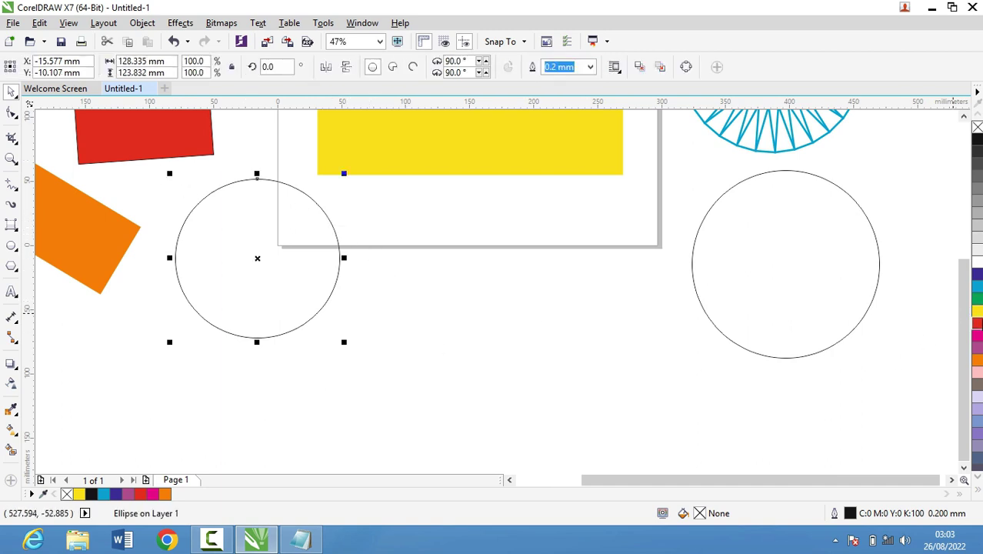
Fill the left circle red with no outline
left_click(976, 321)
right_click(977, 127)
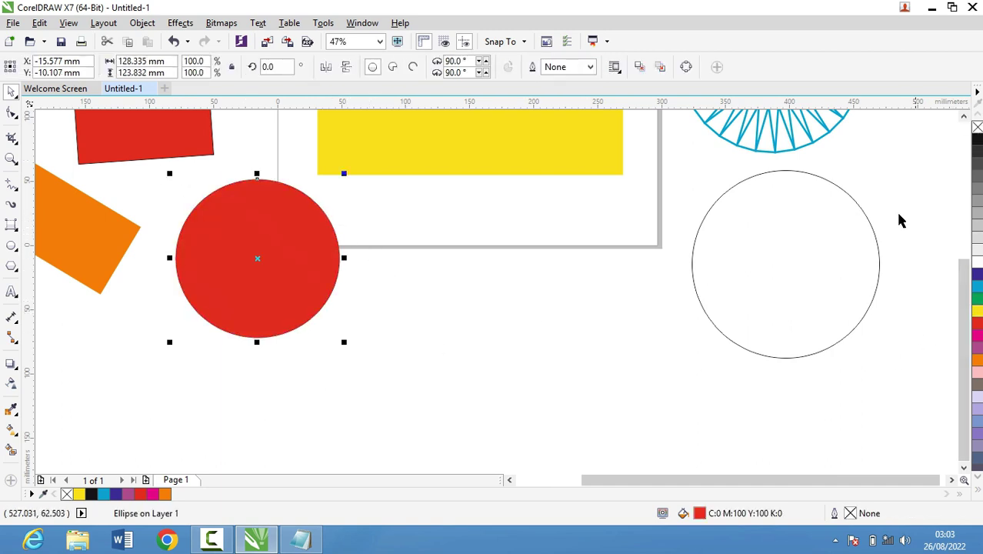
left_click(861, 279)
Fill the right circle purple (C:20 M:80 Y:0 K:20) with no outline
mouse_move(908, 344)
left_mouse_down()
mouse_move(623, 178)
mouse_move(893, 403)
left_mouse_up()
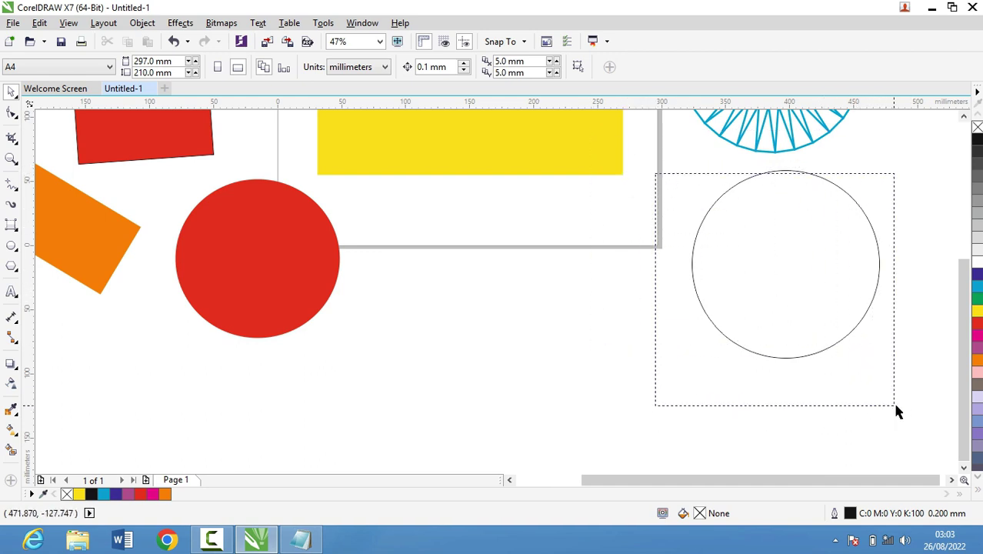
mouse_move(687, 169)
left_mouse_down()
mouse_move(872, 414)
mouse_move(888, 420)
left_mouse_up()
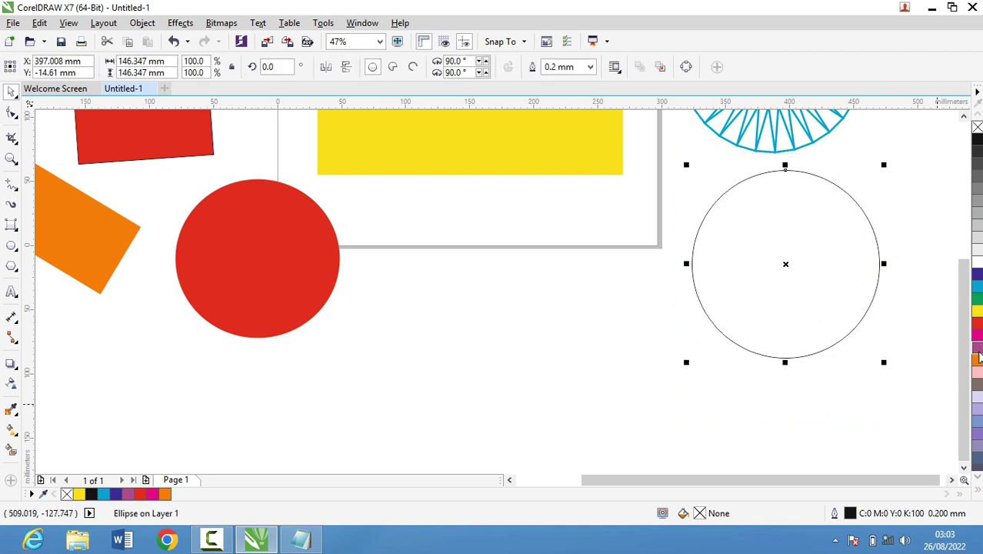
left_click(977, 347)
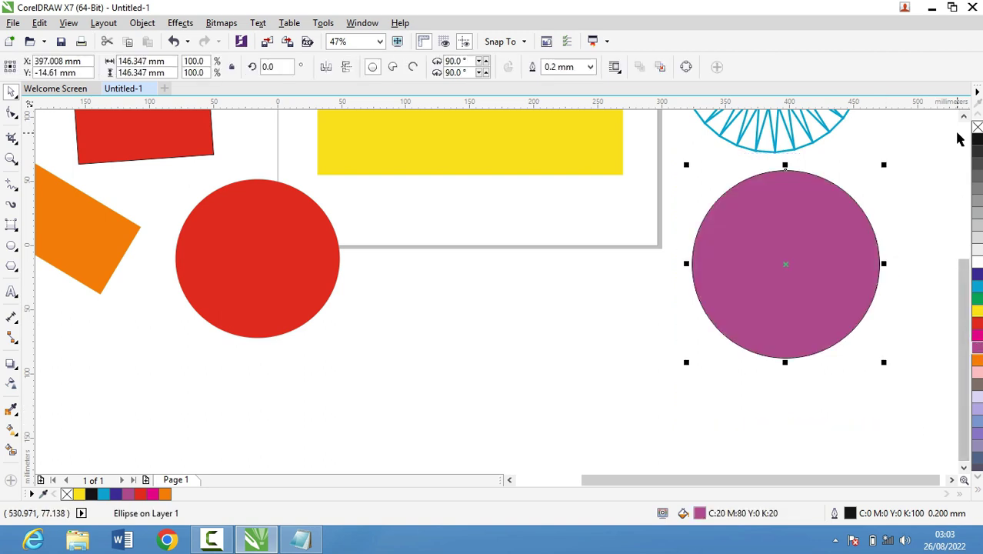
right_click(977, 127)
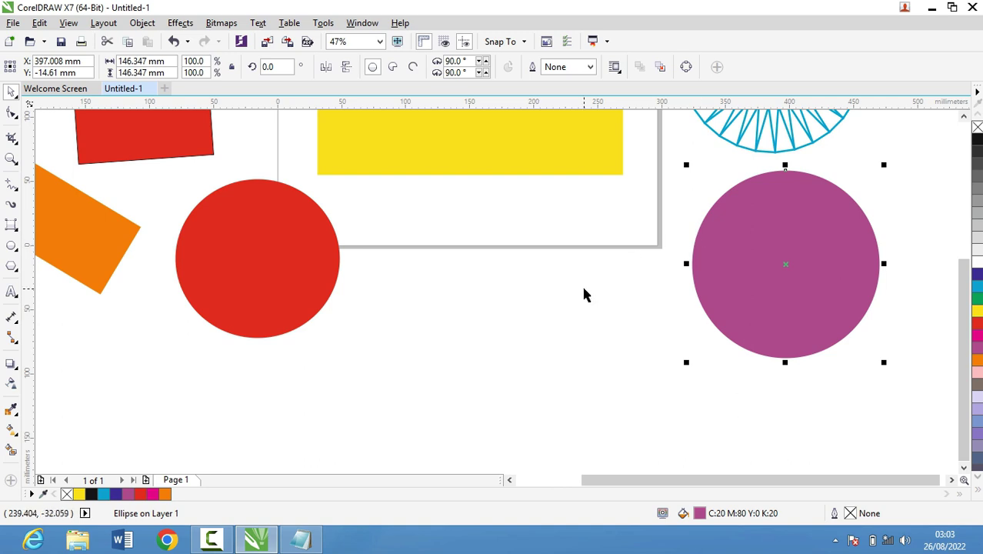
left_click(490, 320)
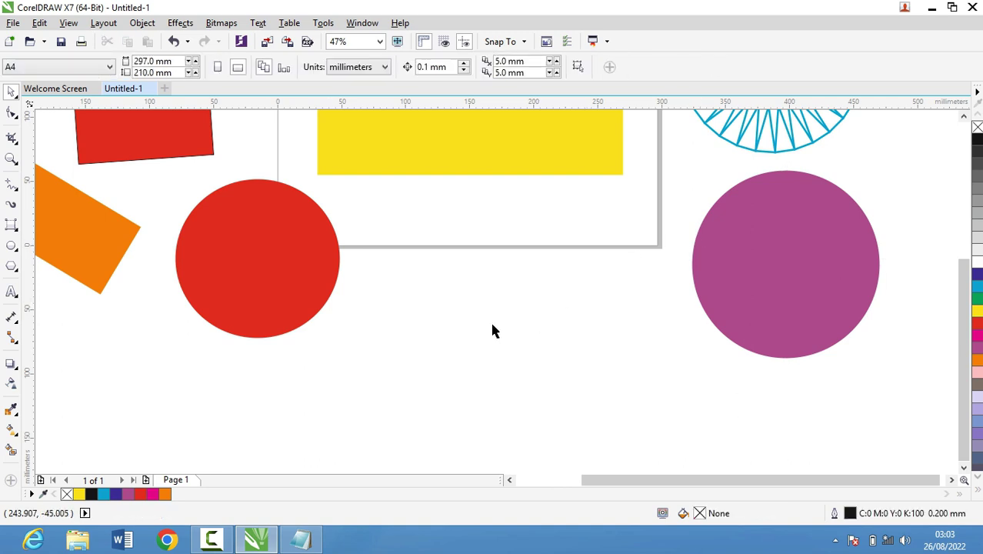
left_click(17, 249)
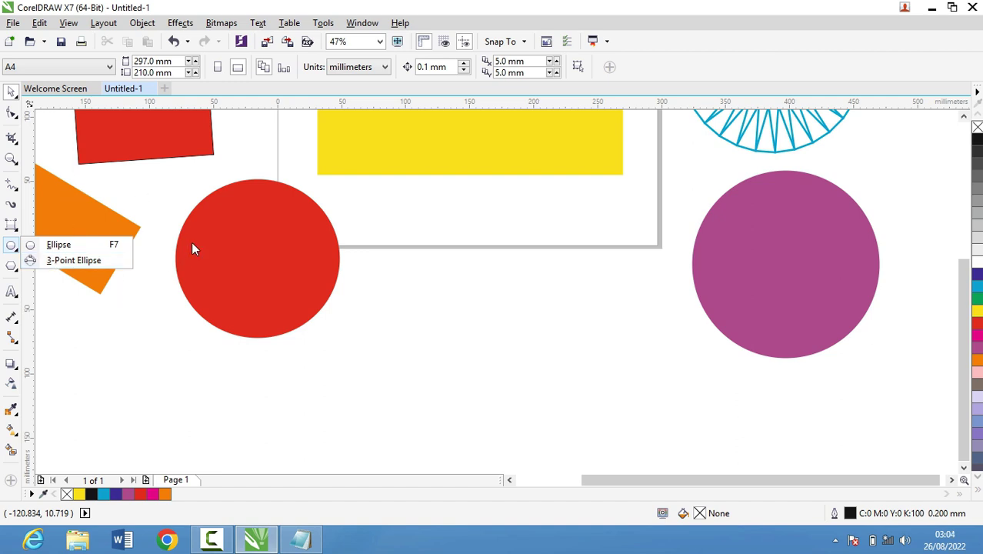
Draw a tilted full ellipse with the 3-point ellipse tool between the red and purple circles
left_click(73, 261)
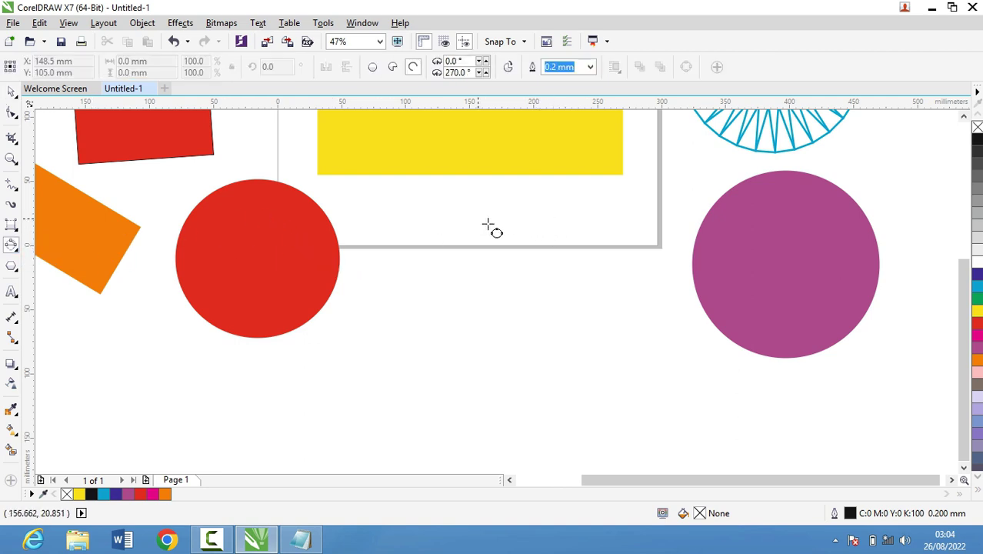
left_click_drag(487, 223, 649, 347)
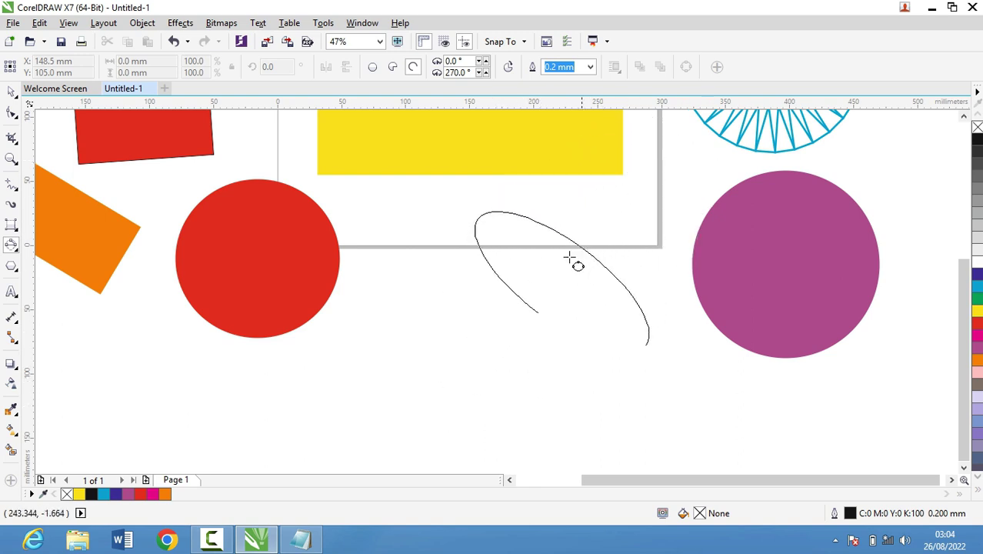
left_click(473, 228)
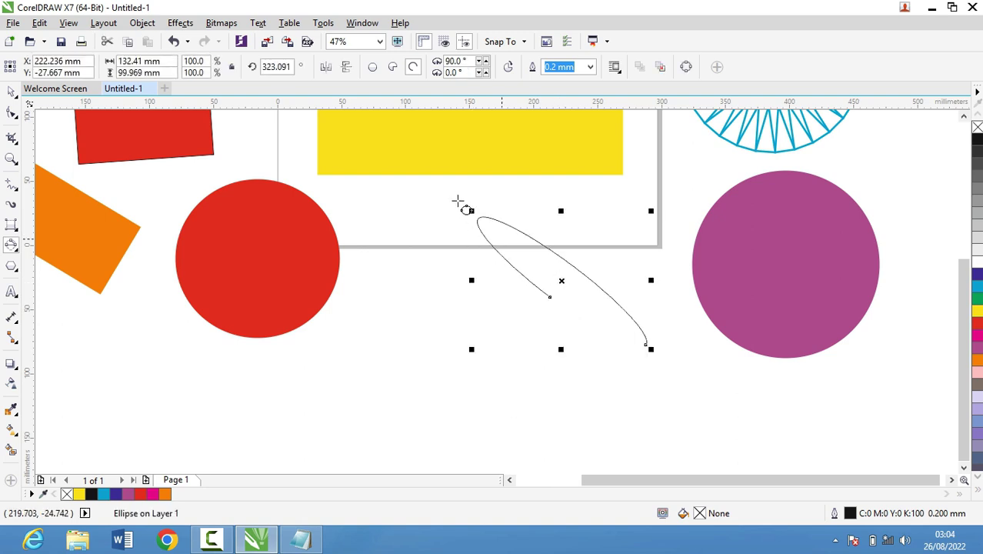
left_click(372, 67)
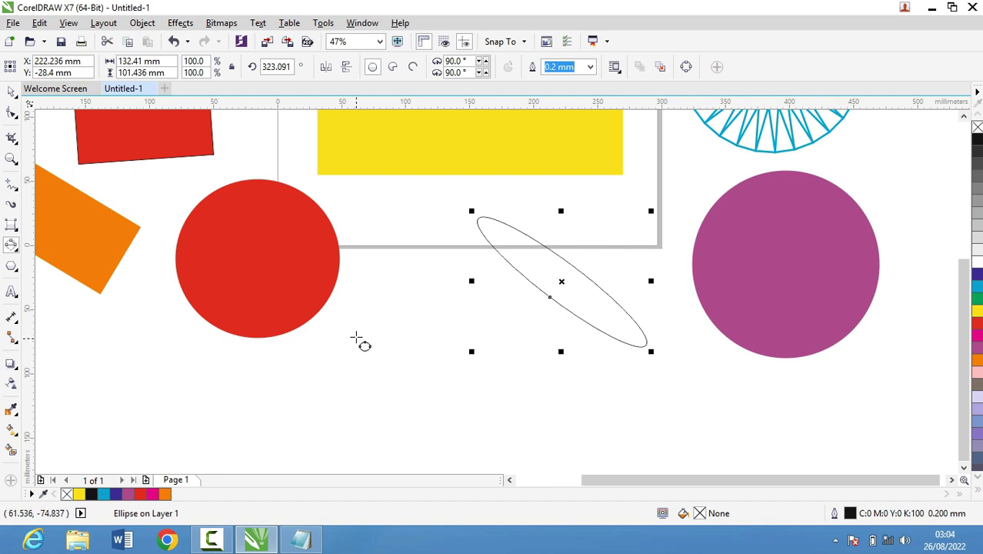
mouse_move(356, 304)
left_mouse_down()
mouse_move(634, 431)
mouse_move(358, 288)
mouse_move(581, 453)
mouse_move(494, 325)
mouse_move(440, 278)
mouse_move(582, 373)
mouse_move(555, 430)
mouse_move(582, 363)
mouse_move(514, 311)
mouse_move(458, 403)
mouse_move(526, 332)
mouse_move(522, 356)
mouse_move(537, 328)
mouse_move(540, 347)
left_mouse_up()
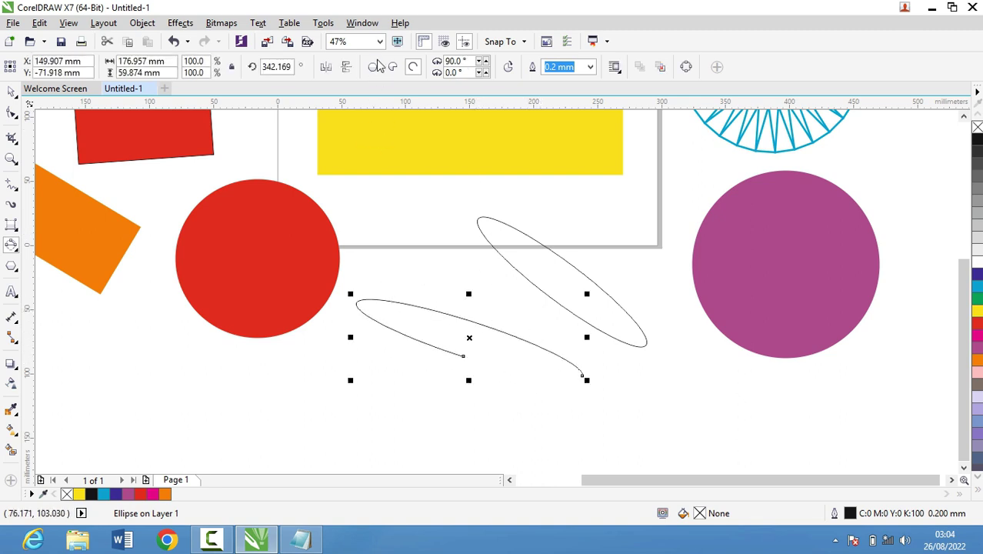
key("Escape")
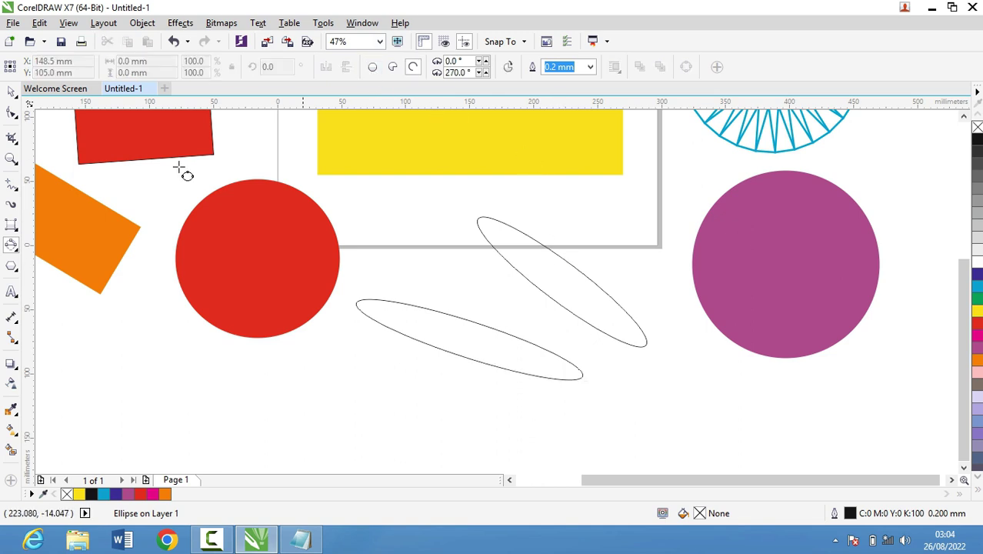
Rotate copies of the ellipse around its centre, repeating with Ctrl+R to form a rosette
left_click(10, 94)
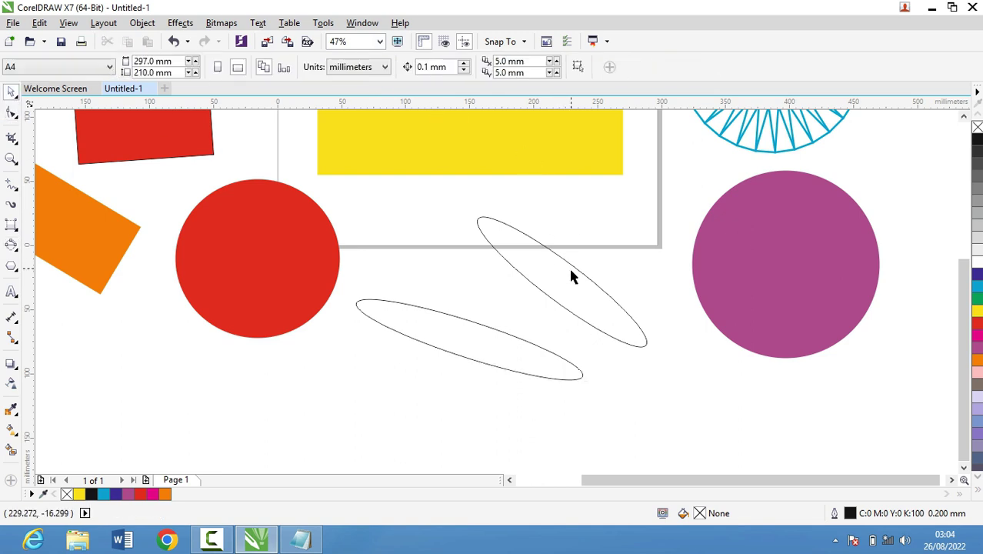
left_click(591, 283)
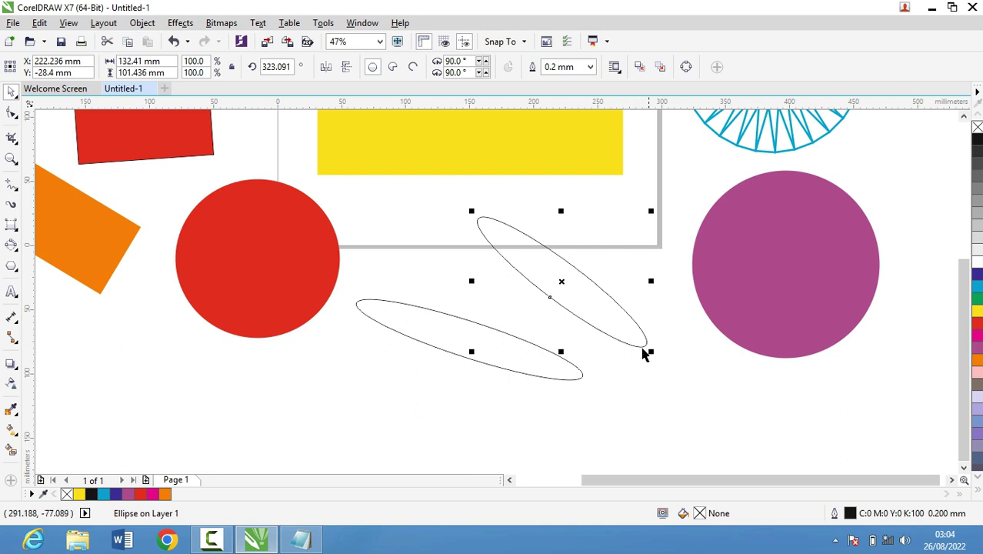
left_click(563, 281)
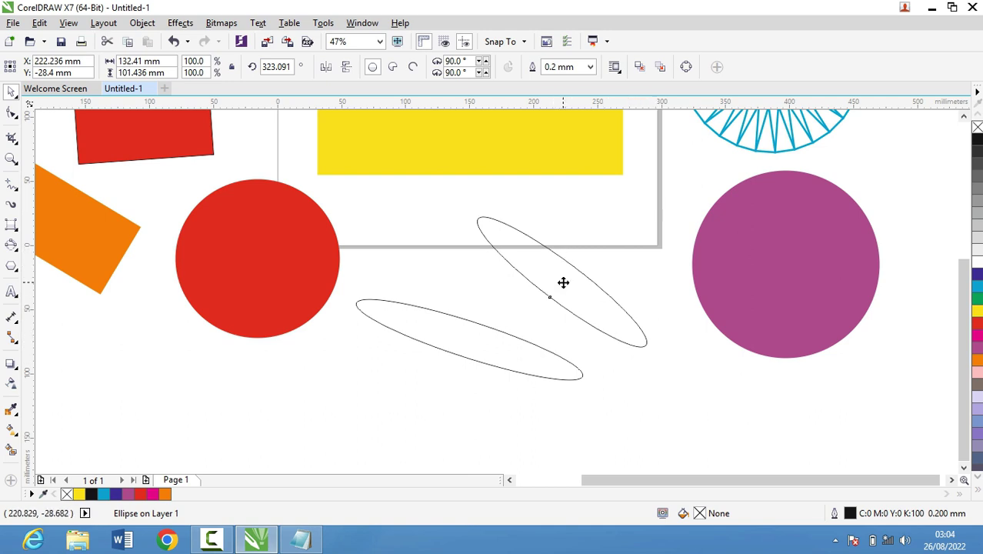
left_click_drag(653, 353, 663, 333)
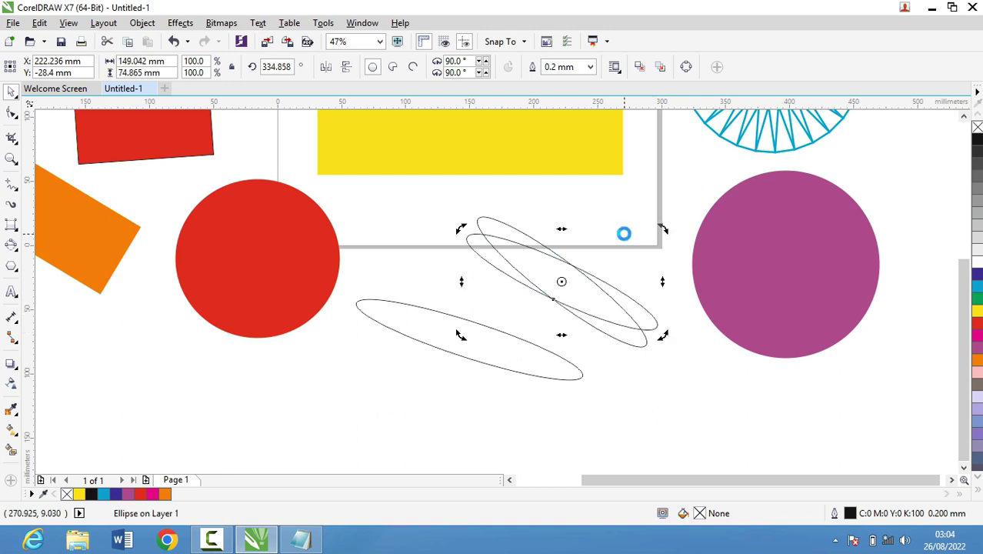
key("ctrl+r")
key("ctrl+r")
key("ctrl+r")
key("ctrl+r")
key("ctrl+r")
key("ctrl+r")
key("ctrl+r")
key("ctrl+r")
key("ctrl+r")
key("ctrl+r")
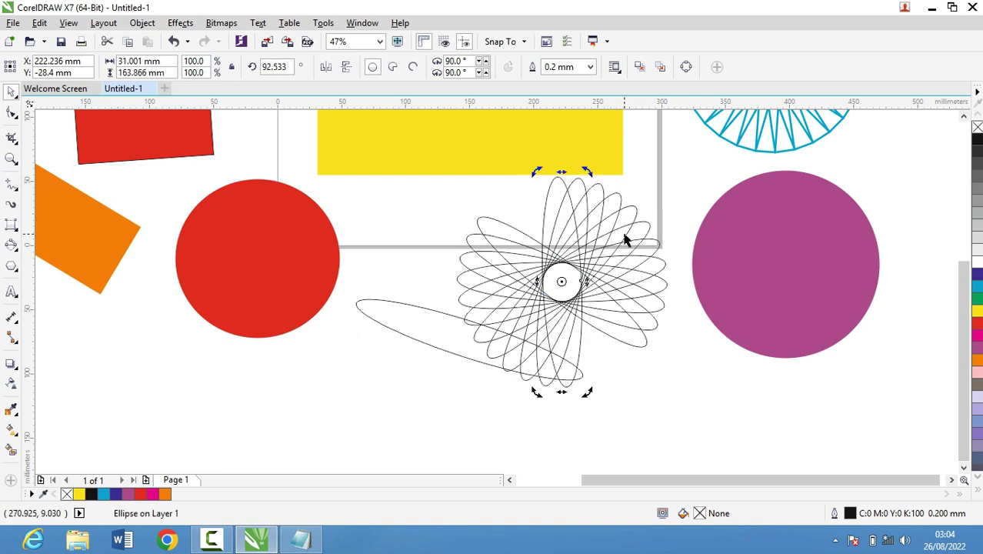
key("ctrl+r")
key("ctrl+r")
key("ctrl+r")
key("ctrl+r")
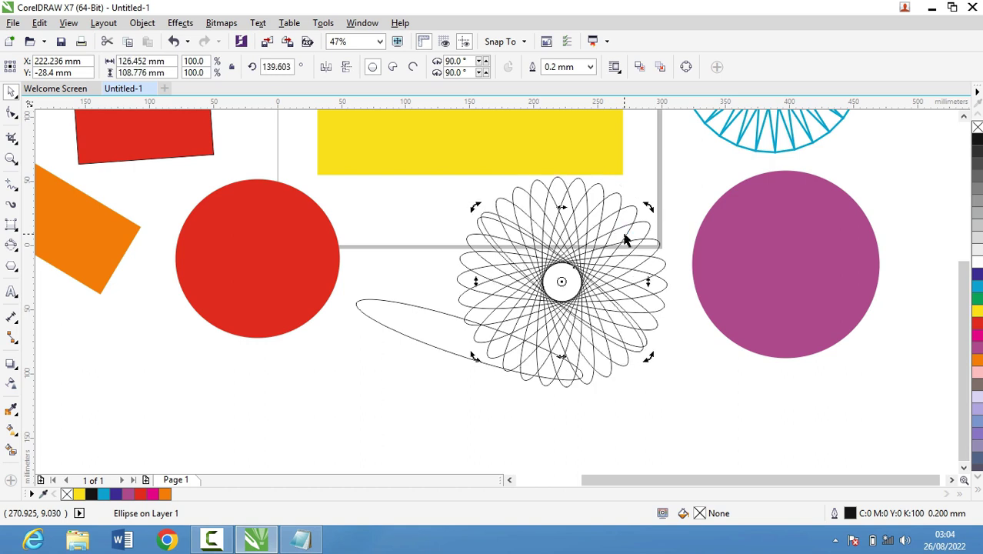
key("ctrl+z")
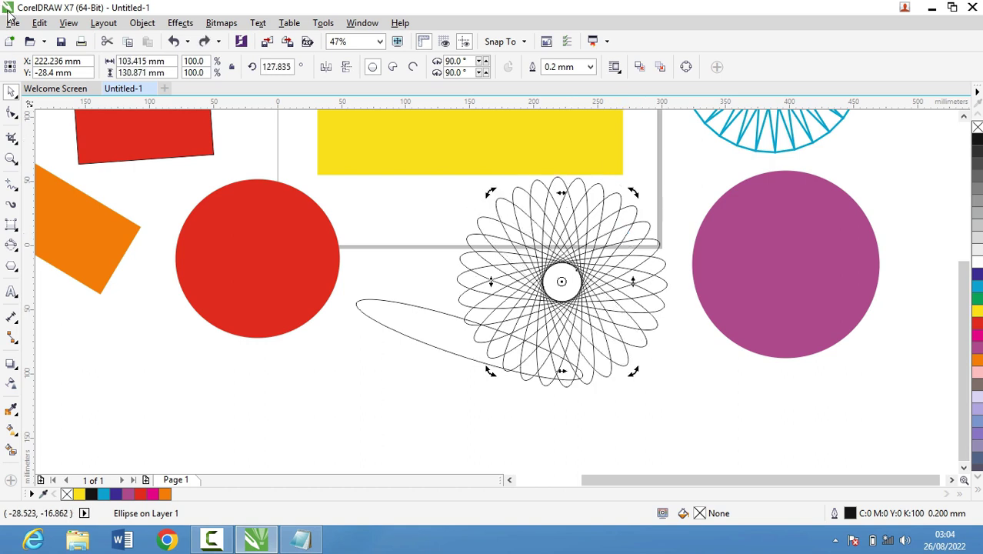
Select and delete the leftover long ellipse
left_click_drag(367, 276, 444, 366)
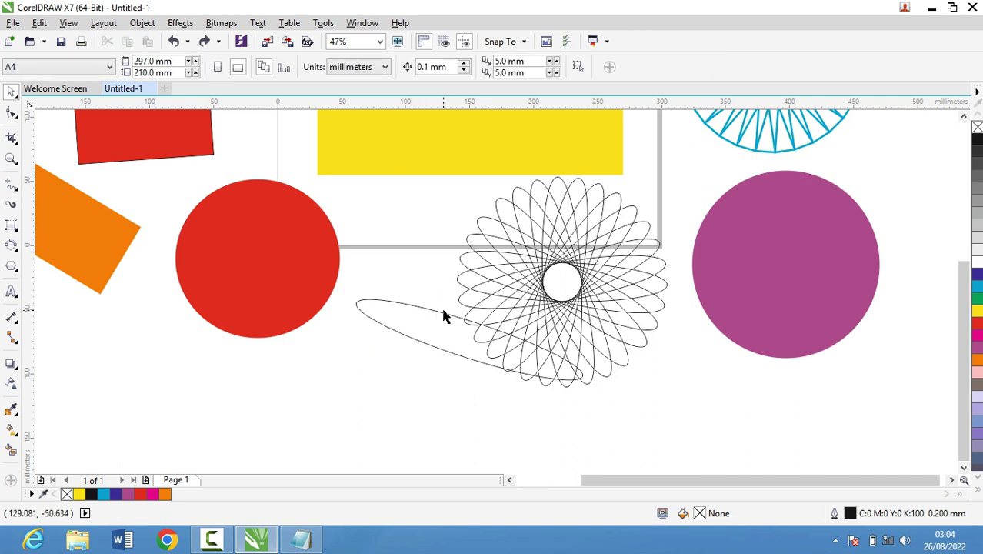
left_click_drag(377, 282, 630, 432)
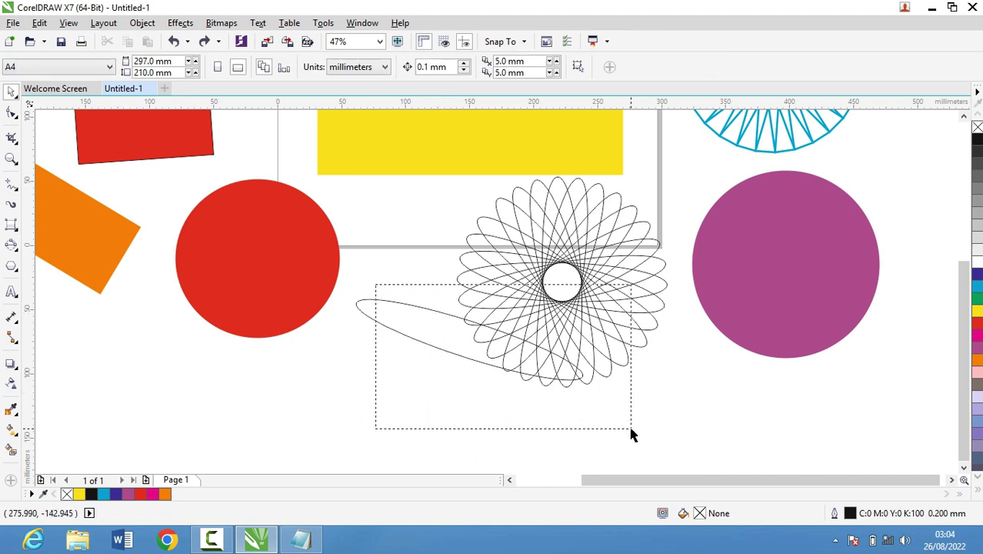
left_click_drag(351, 266, 614, 452)
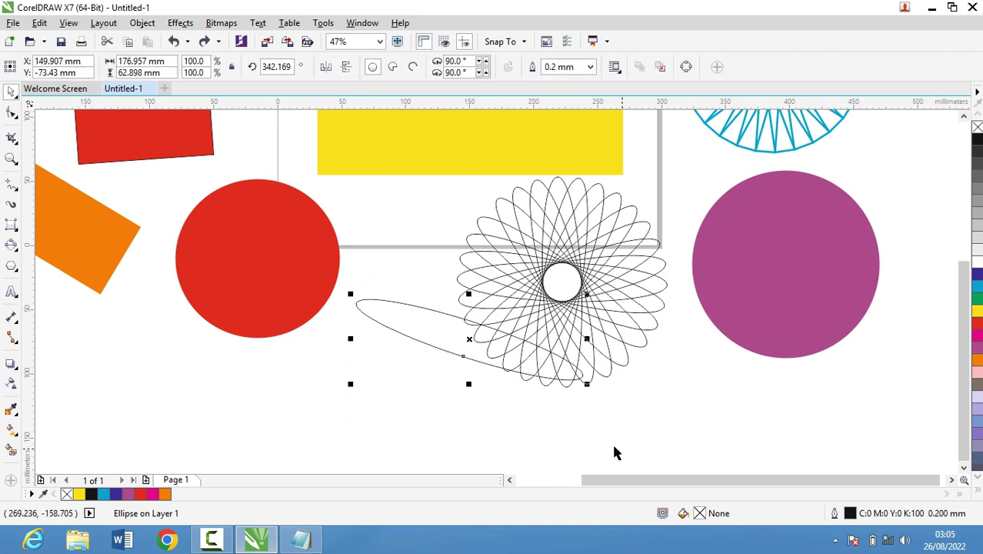
key("Delete")
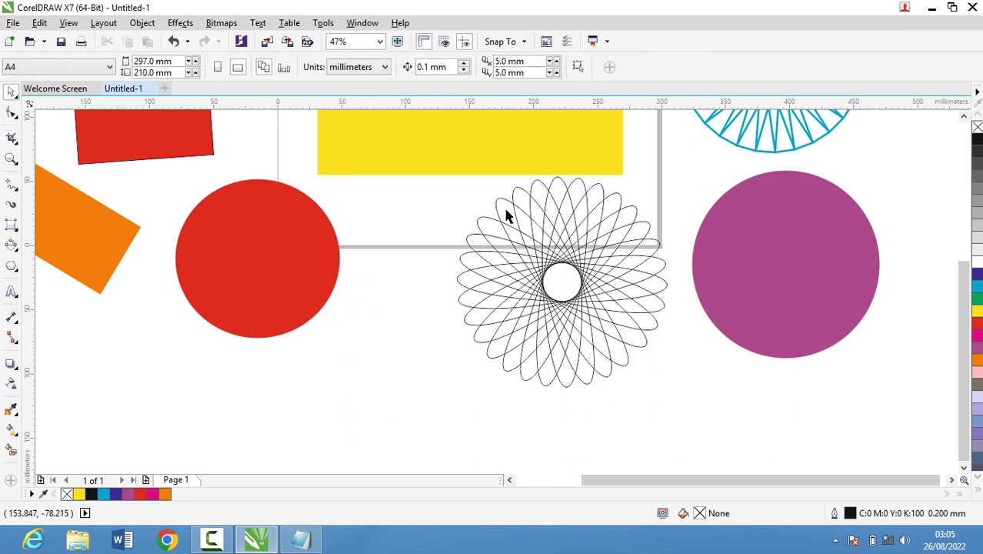
Undo accidental moves of the yellow rectangle and rosette, then select the whole rosette
left_click_drag(440, 160, 532, 252)
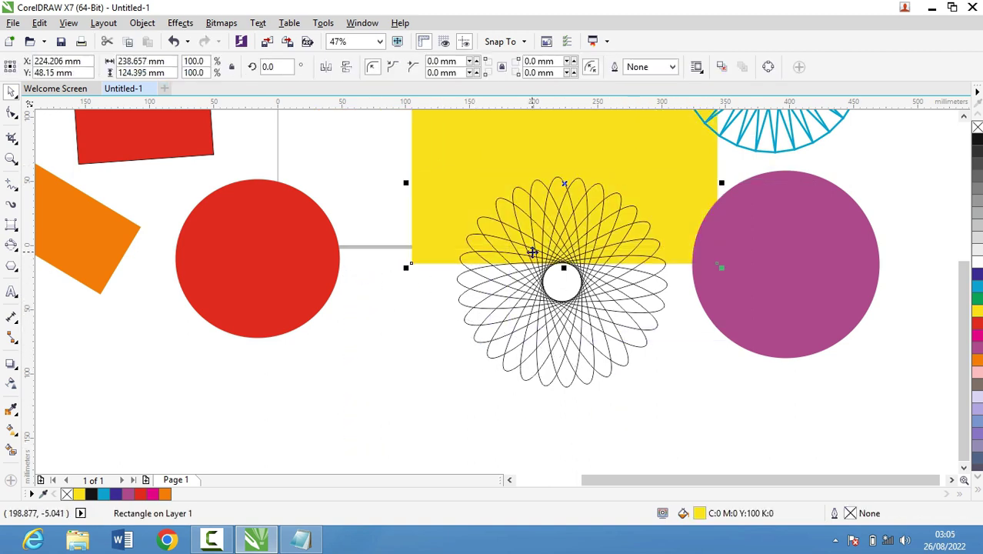
key("ctrl+z")
left_click(456, 190)
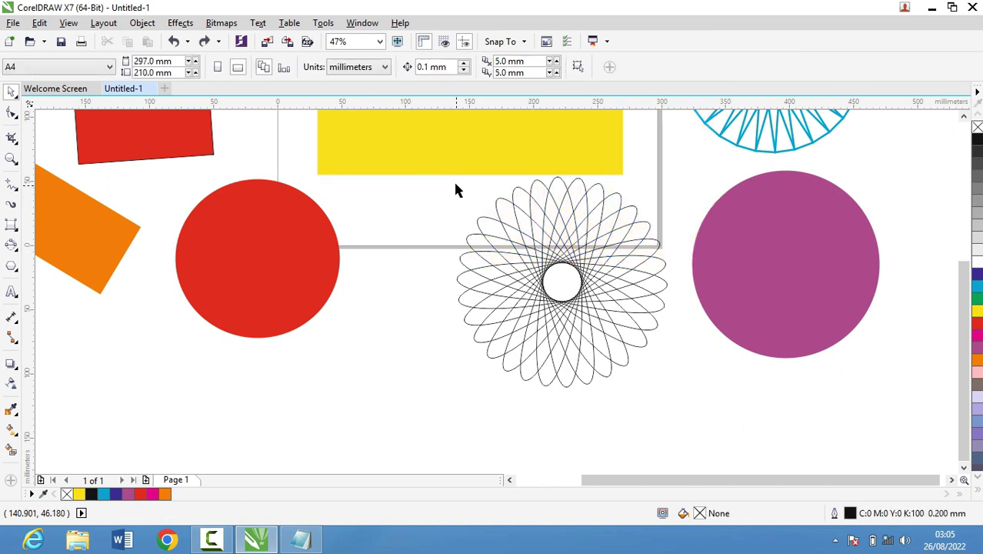
left_click_drag(353, 160, 517, 281)
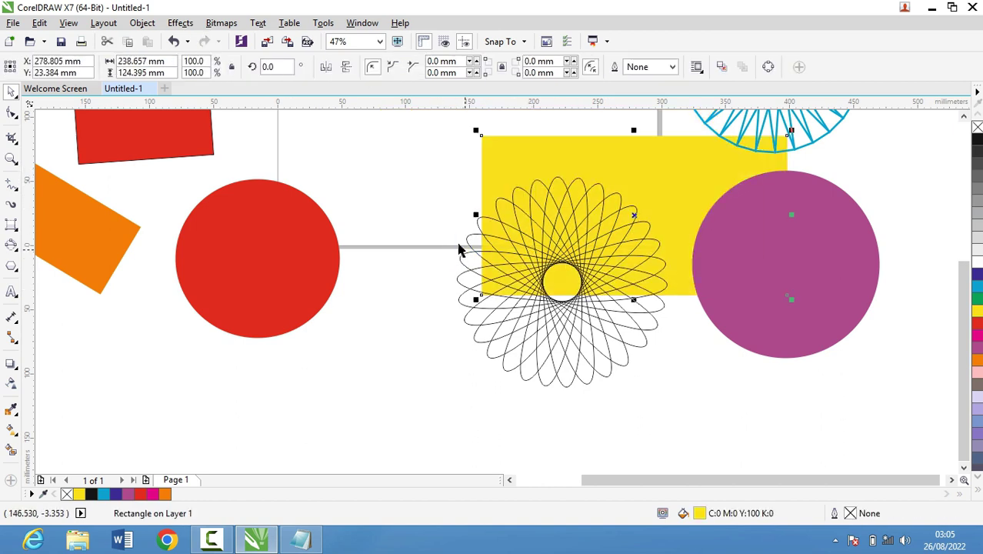
key("ctrl+z")
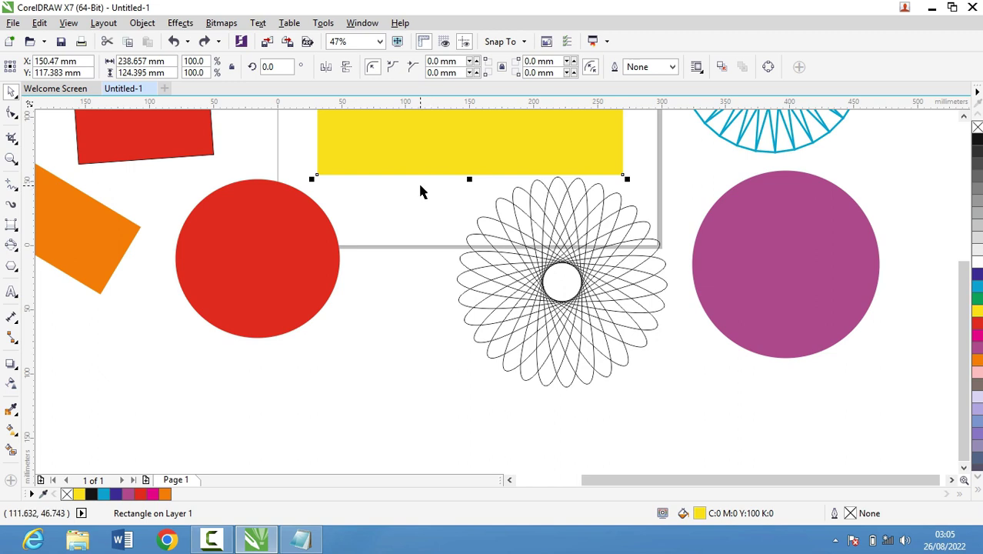
left_click_drag(424, 181, 696, 403)
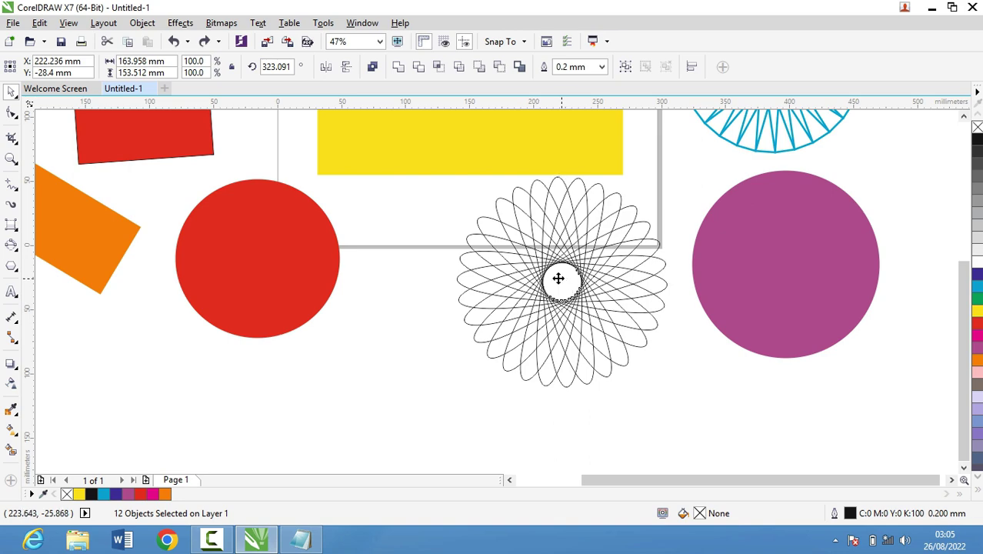
left_click_drag(561, 278, 784, 262)
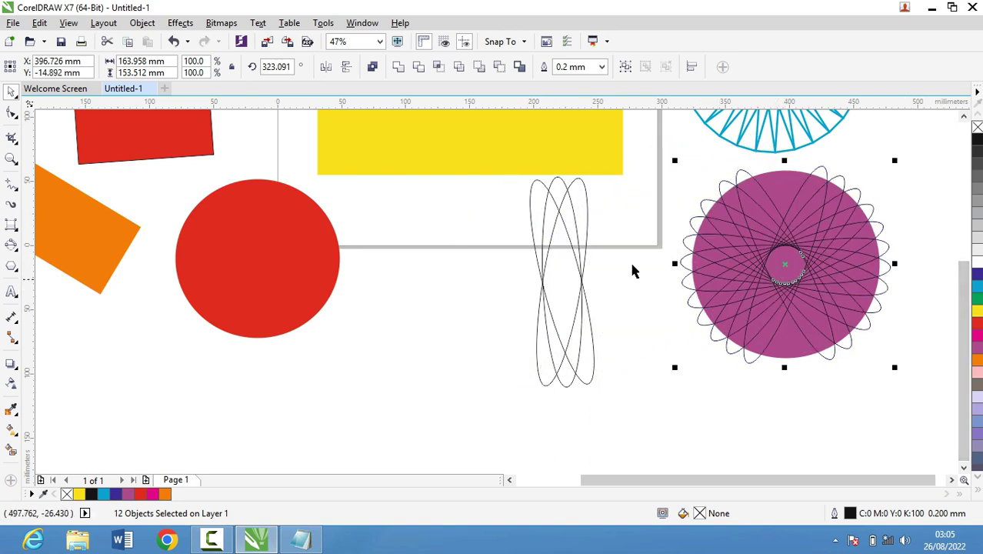
key("ctrl+z")
left_click(442, 156)
left_click(439, 234)
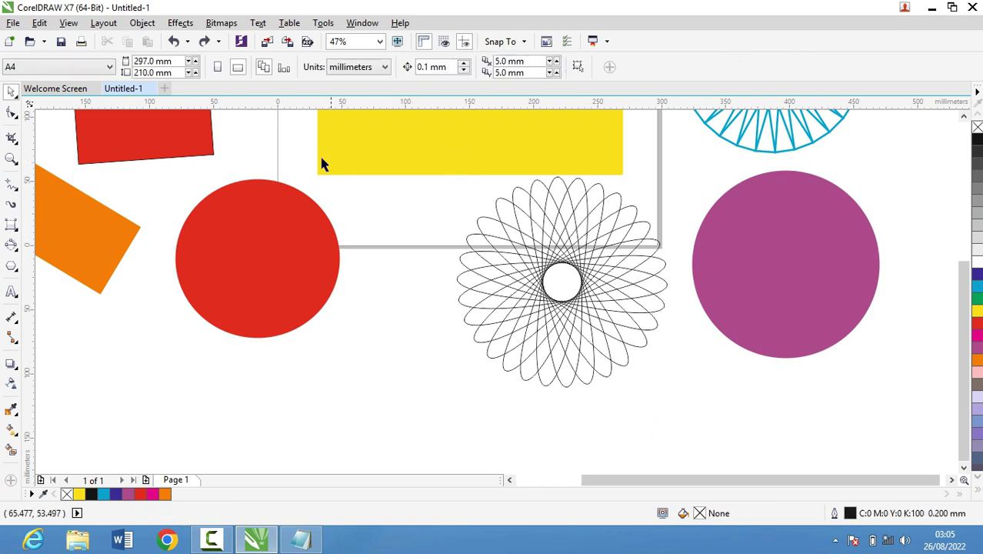
left_click_drag(308, 138, 701, 407)
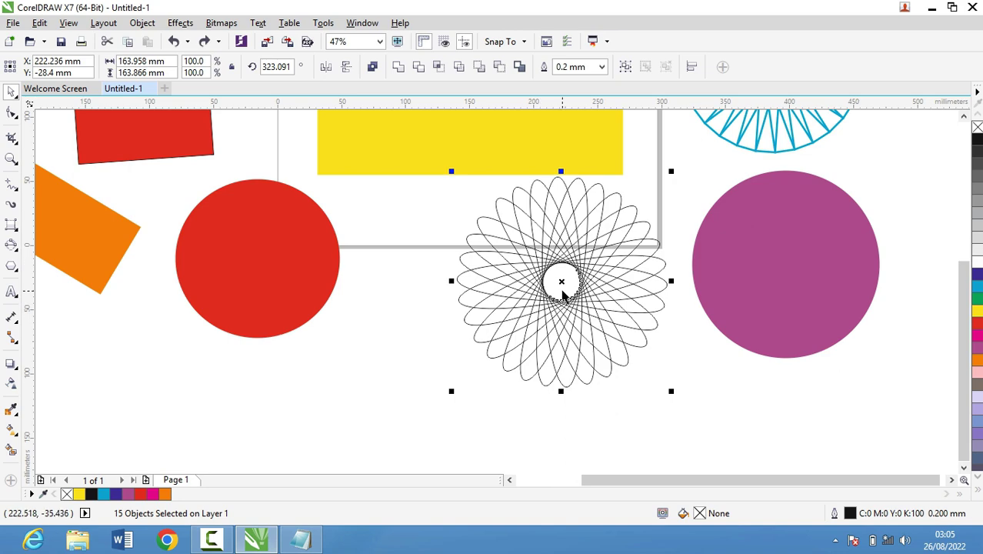
Move the rosette onto the purple circle and give its outlines a white colour
left_click_drag(562, 285, 781, 278)
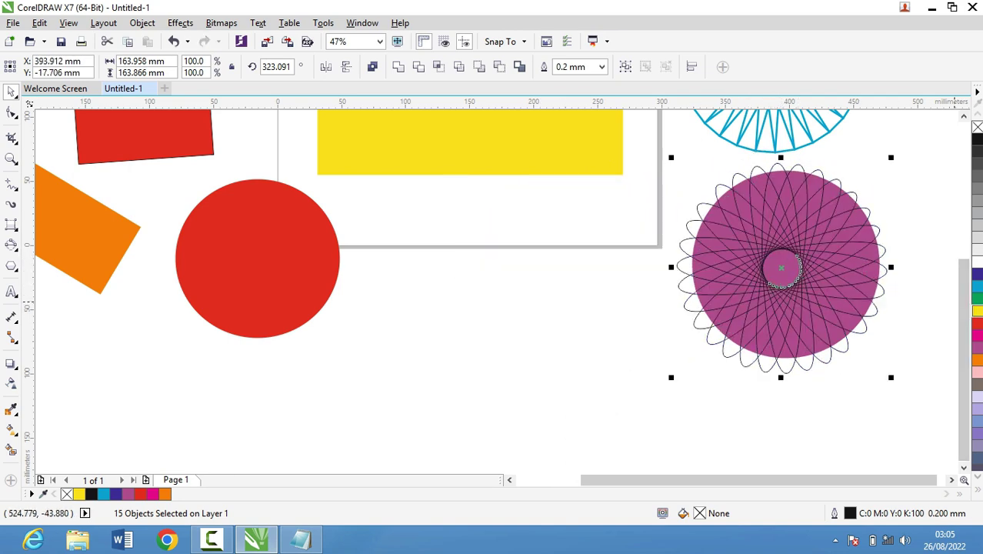
right_click(976, 311)
right_click(976, 327)
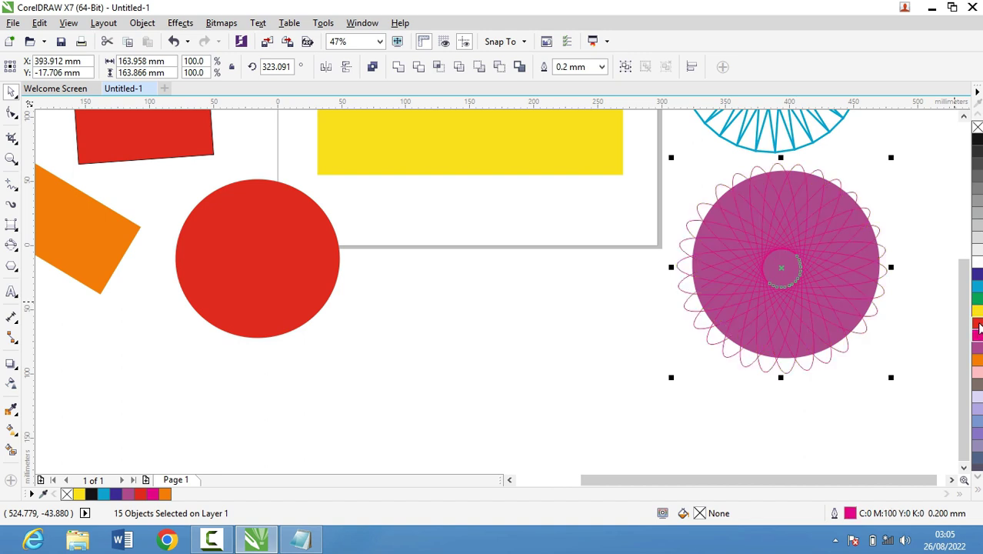
right_click(977, 346)
right_click(977, 359)
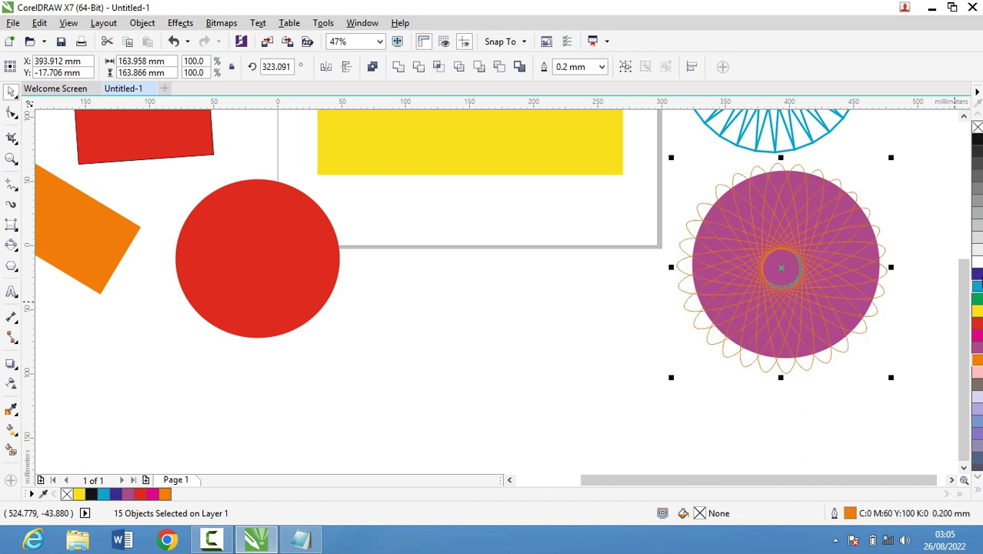
right_click(976, 257)
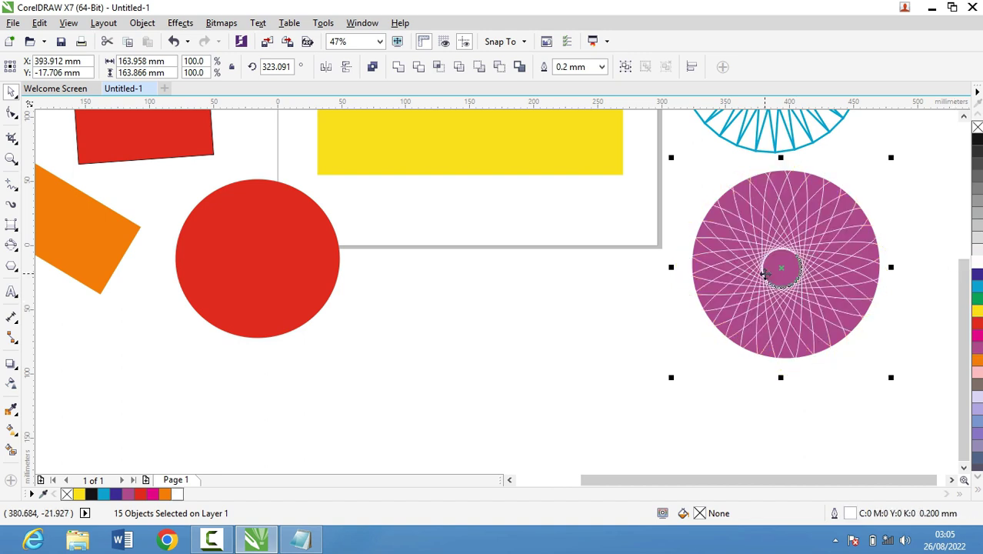
Set the rosette's white outline width to 1.5 mm in the Outline Pen dialog
key("F12")
left_click(400, 174)
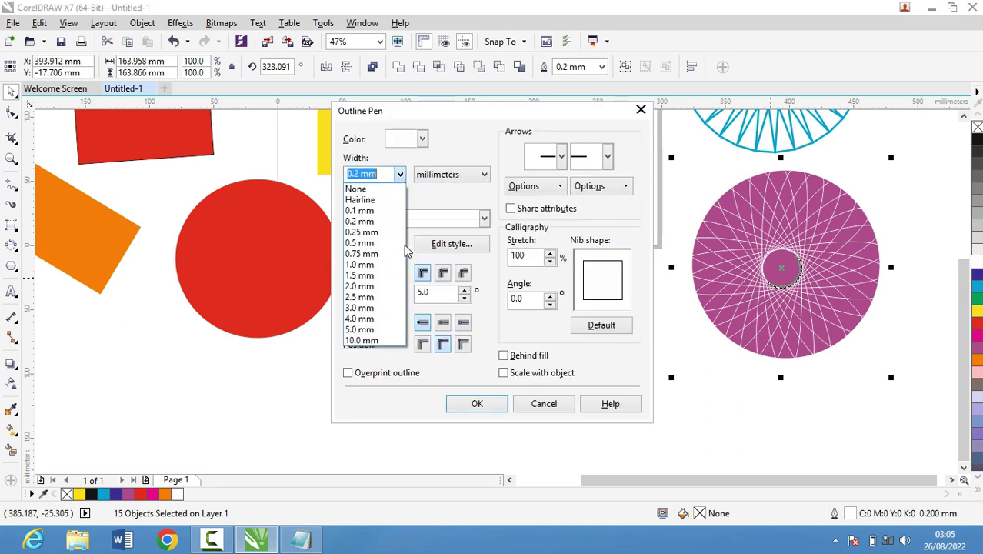
left_click(370, 269)
left_click(466, 407)
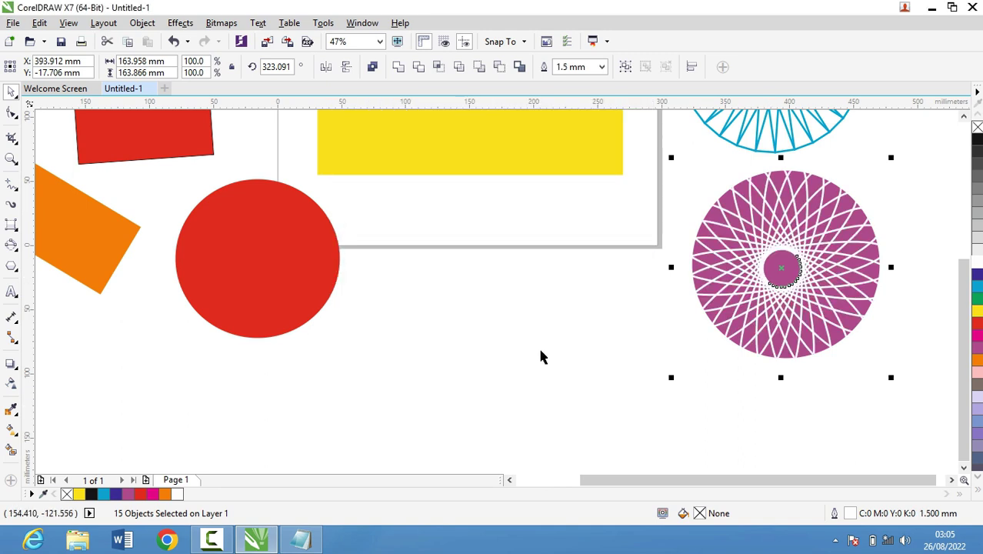
left_click(536, 343)
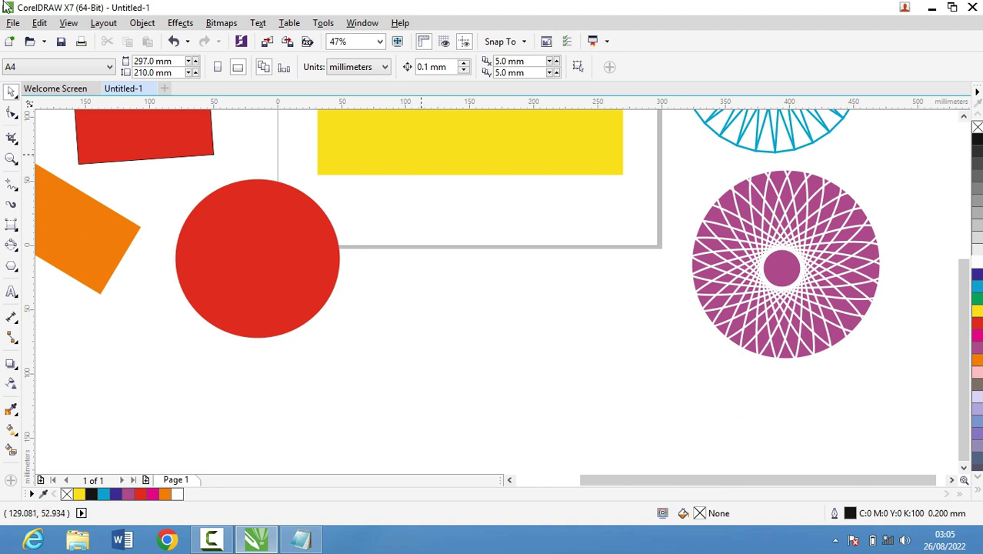
left_click(12, 256)
left_click(51, 242)
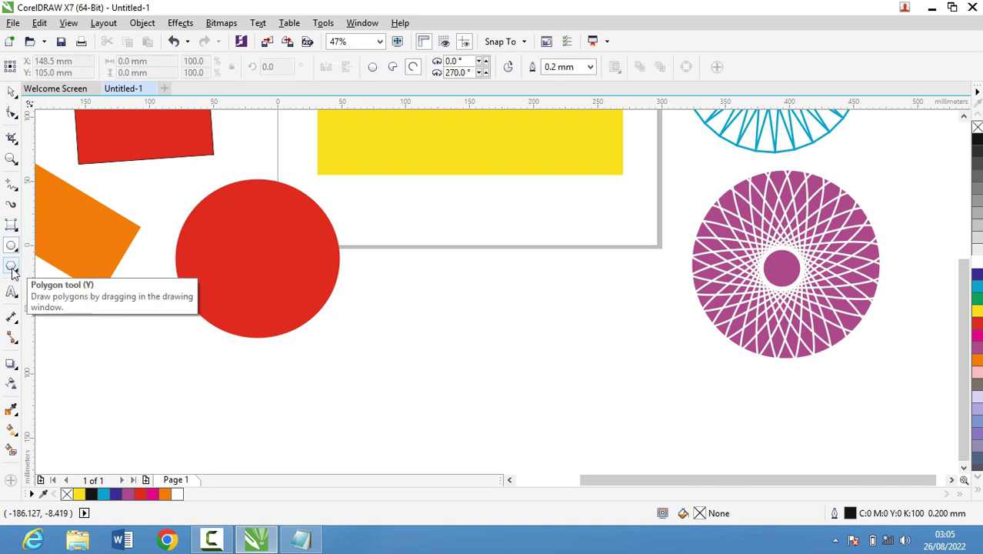
left_click(12, 269)
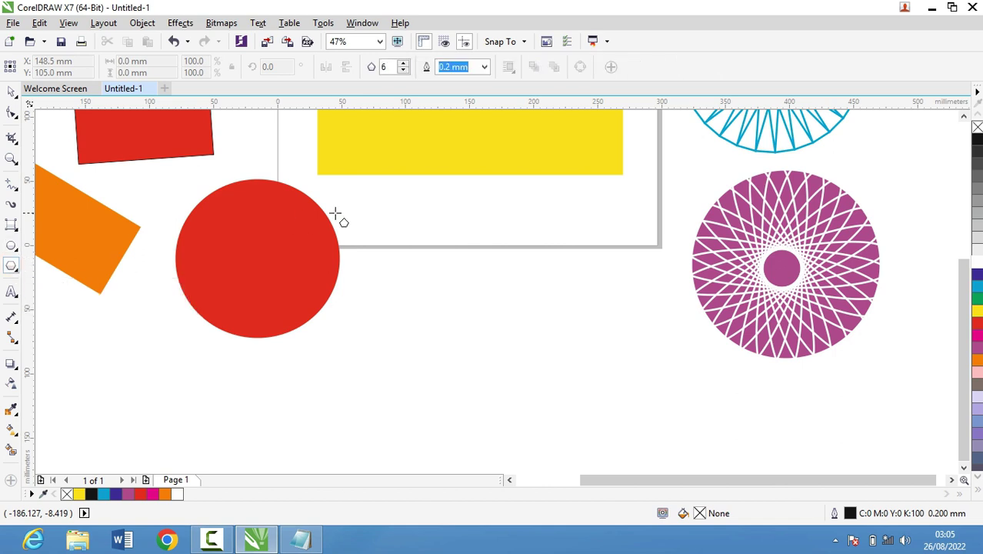
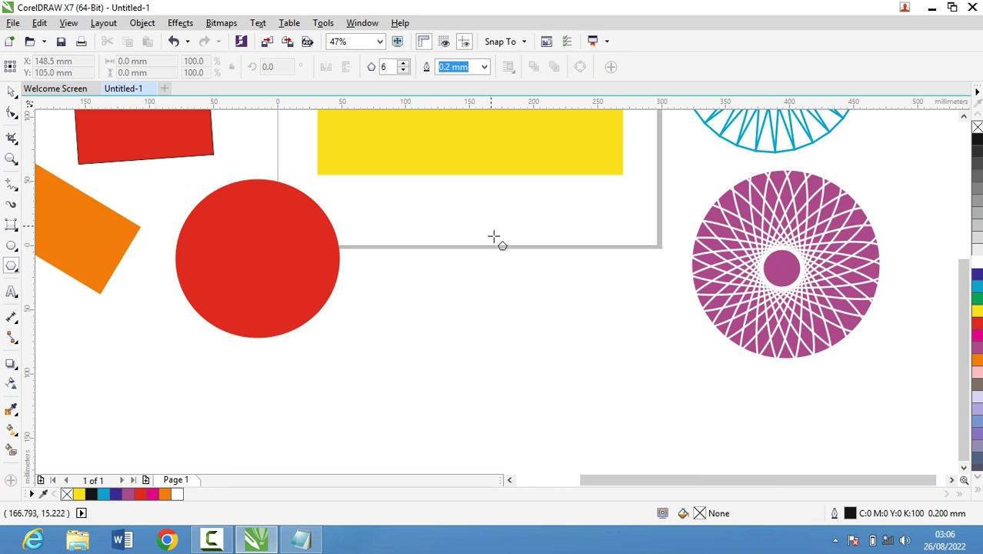
Draw a hexagon over the yellow rectangle, undoing an accidental move of the rectangle
mouse_move(467, 231)
left_mouse_down()
mouse_move(561, 298)
mouse_move(502, 216)
mouse_move(583, 325)
mouse_move(597, 390)
mouse_move(530, 274)
mouse_move(571, 297)
mouse_move(641, 386)
mouse_move(522, 274)
mouse_move(625, 340)
mouse_move(648, 373)
mouse_move(518, 228)
mouse_move(575, 276)
mouse_move(551, 244)
left_mouse_up()
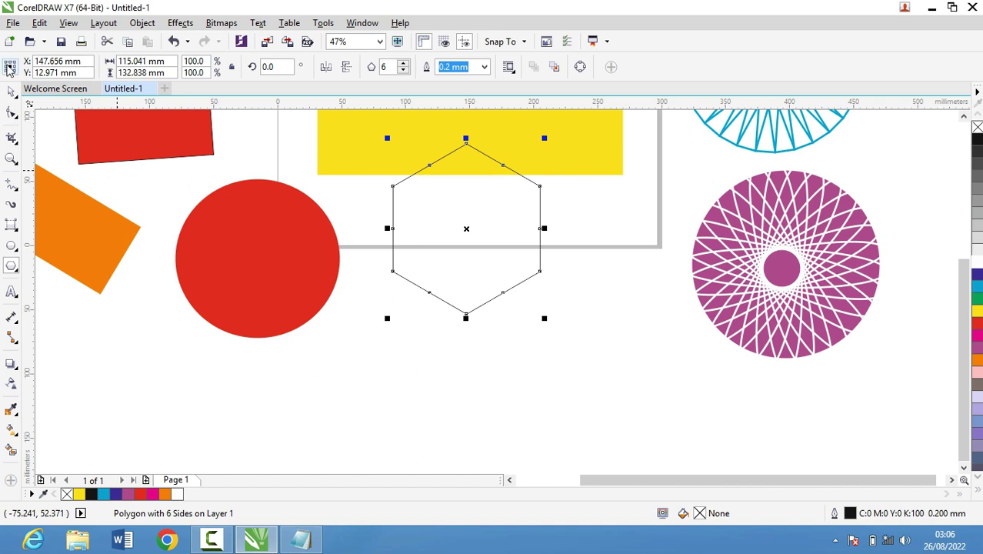
left_click(11, 91)
left_click(467, 231)
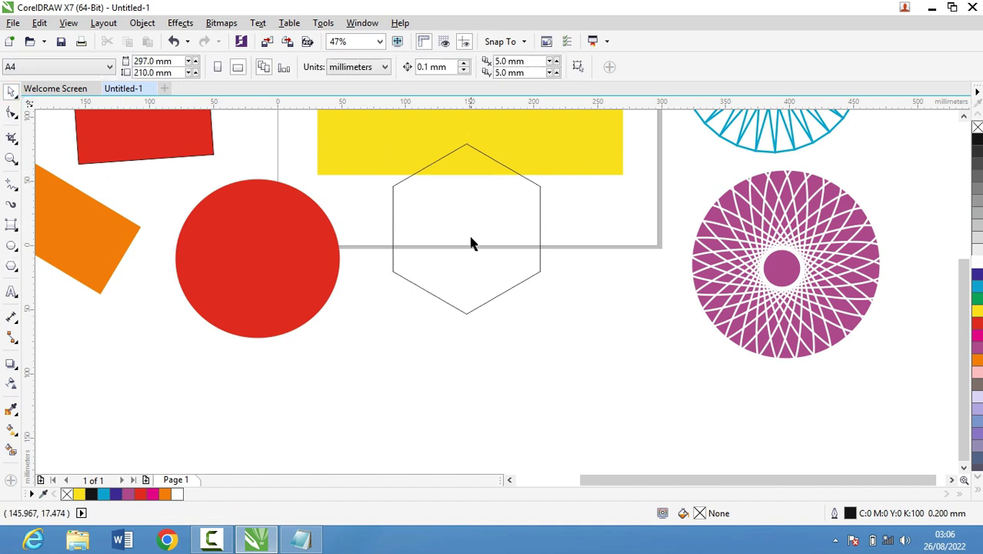
mouse_move(340, 128)
left_mouse_down()
mouse_move(637, 338)
mouse_move(604, 323)
left_mouse_up()
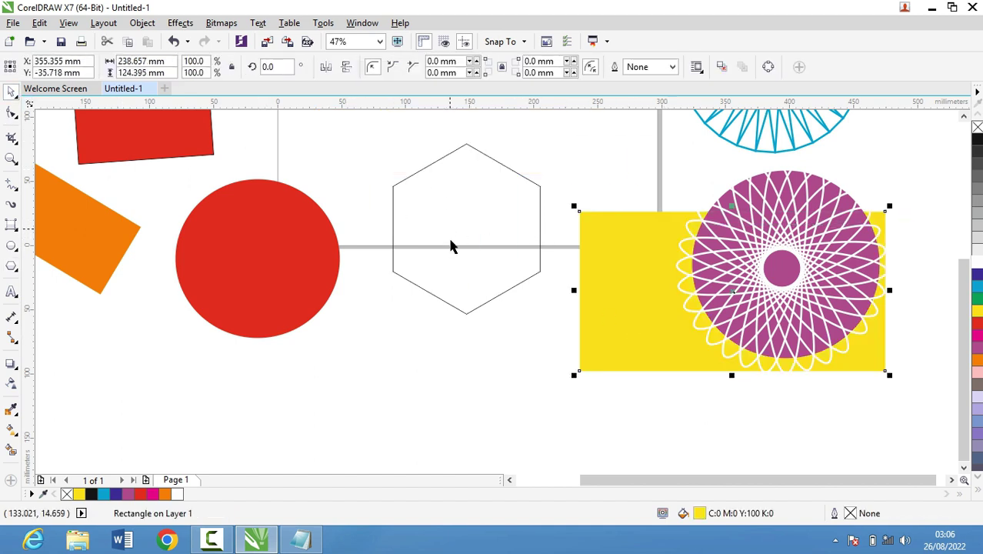
key("ctrl+z")
Move the hexagon below the page and reduce it to 3 sides
left_click(422, 291)
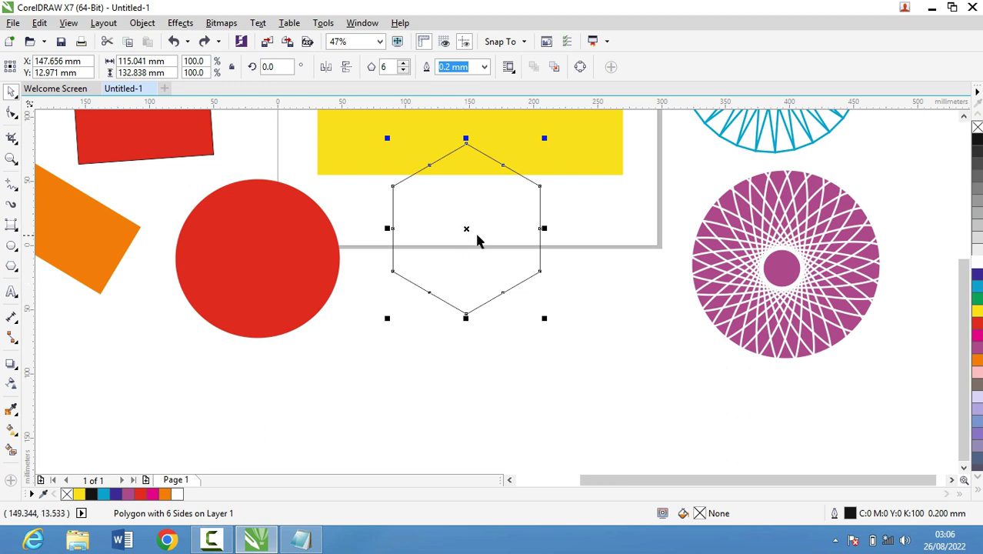
left_click_drag(465, 228, 500, 347)
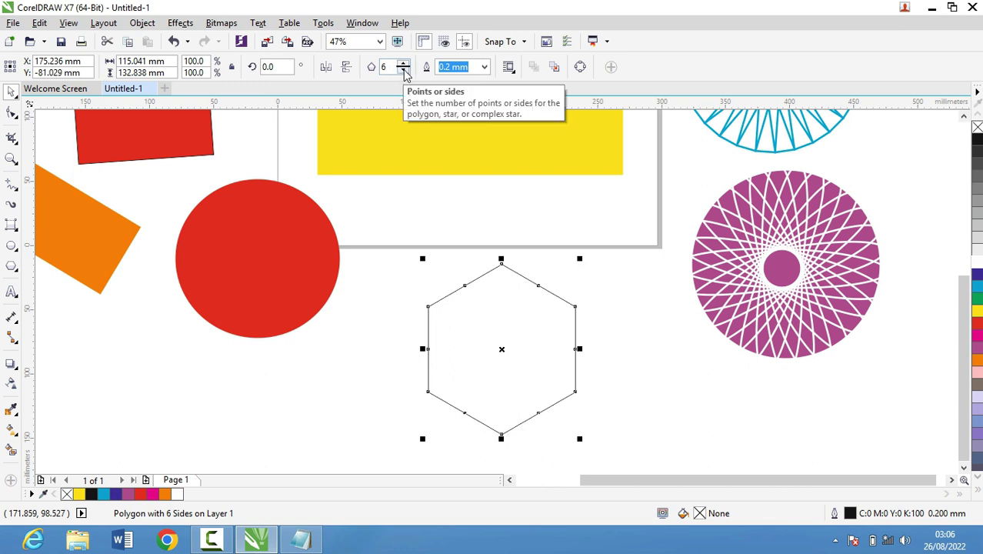
left_click(404, 70)
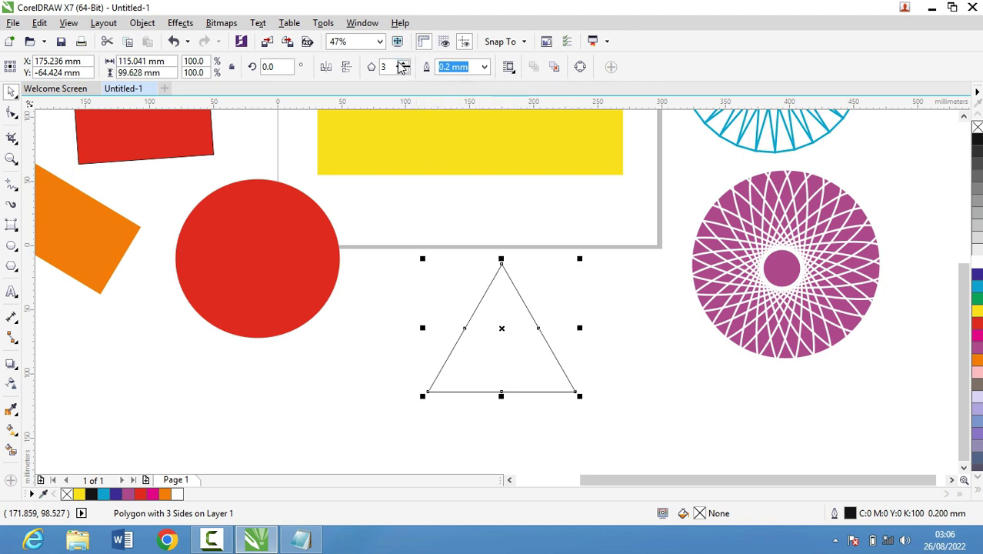
double_click(382, 69)
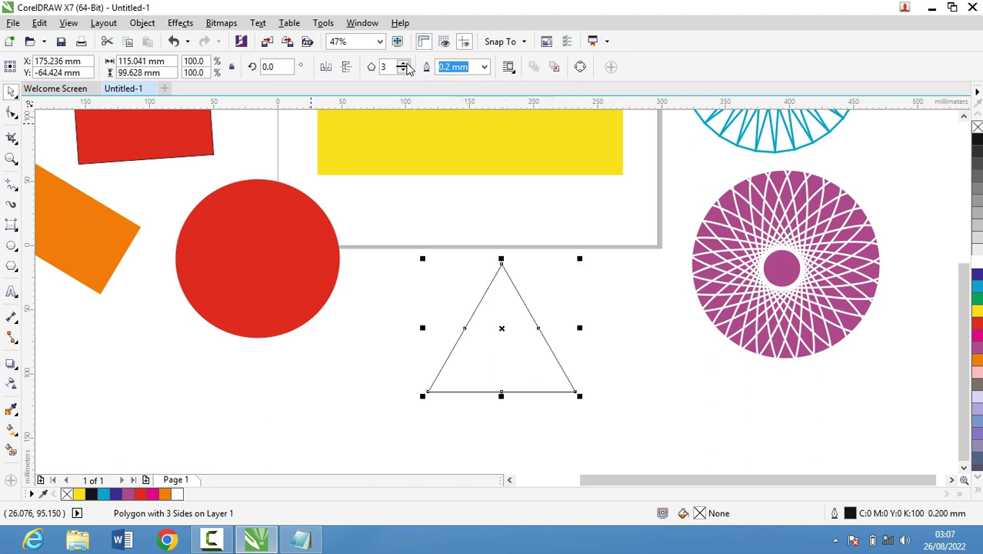
Step the polygon's side count up to 58
left_click(403, 65)
left_click(403, 64)
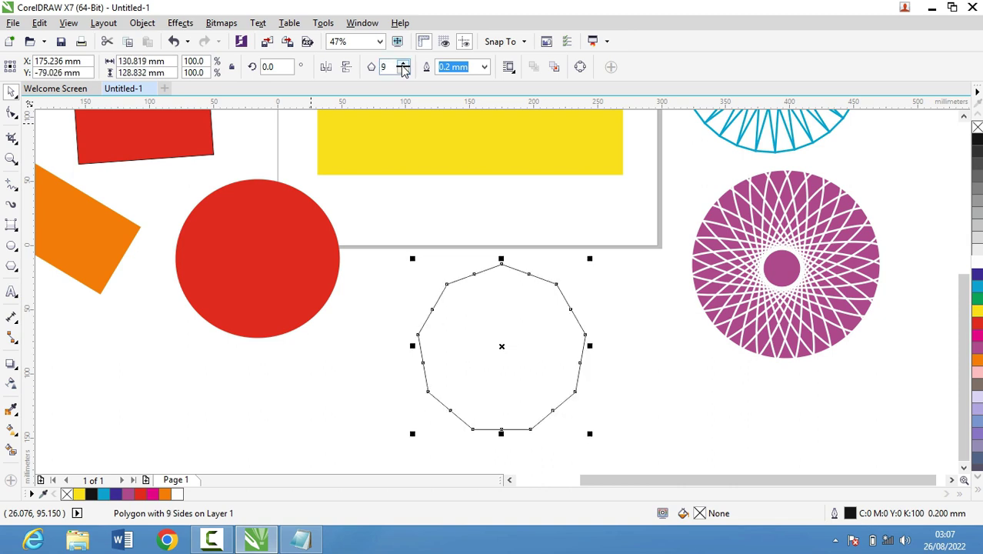
left_click(403, 65)
left_click(403, 65)
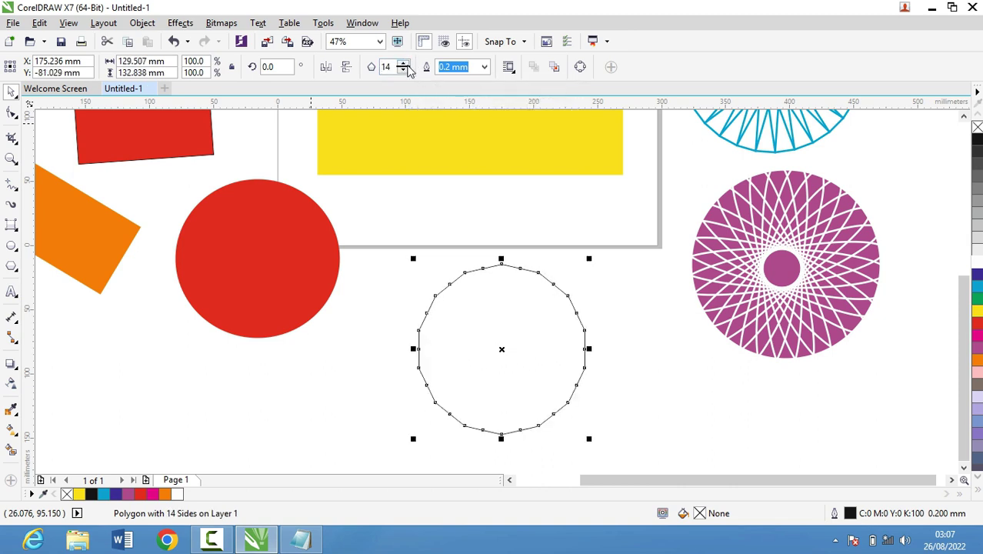
left_click(407, 64)
left_click(407, 65)
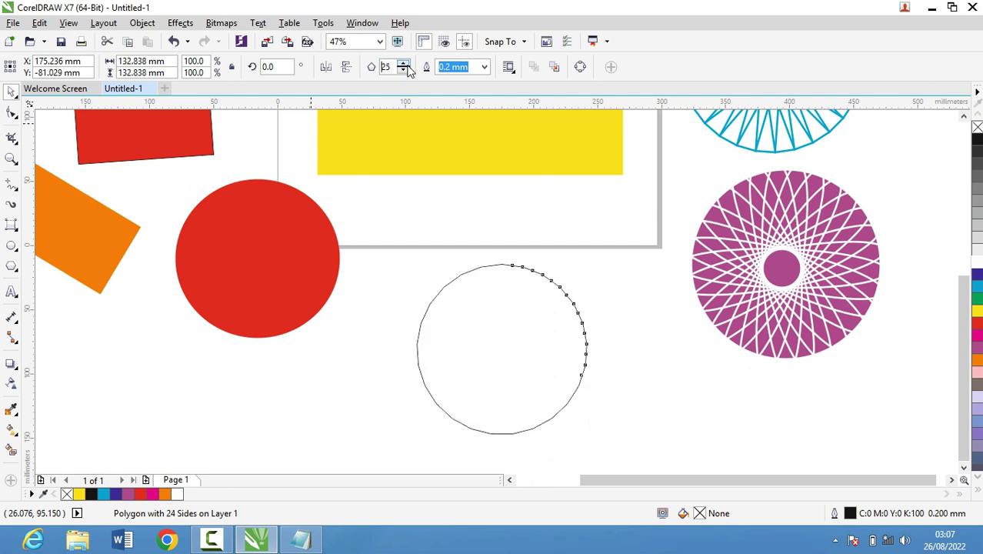
left_click(407, 65)
left_click(407, 65)
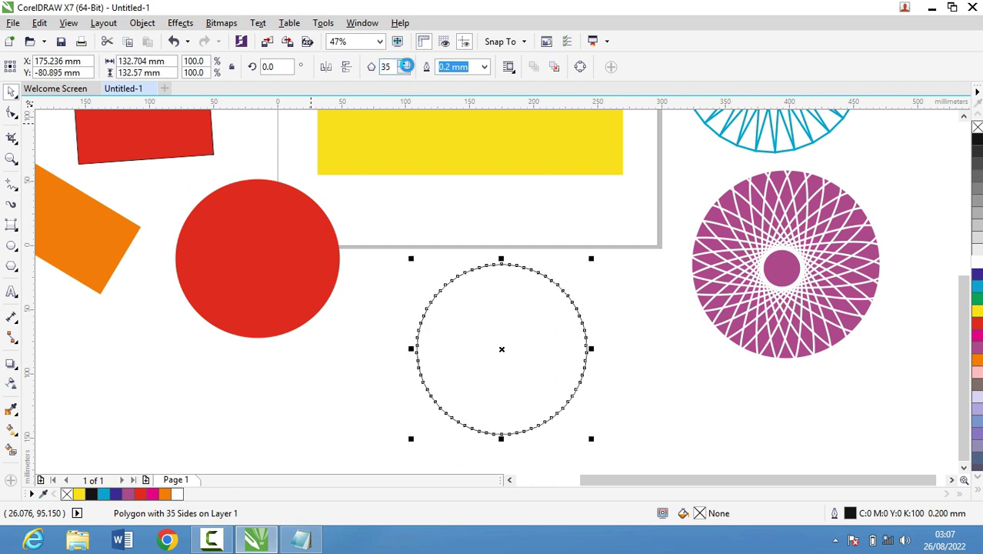
left_click(406, 66)
left_click(406, 65)
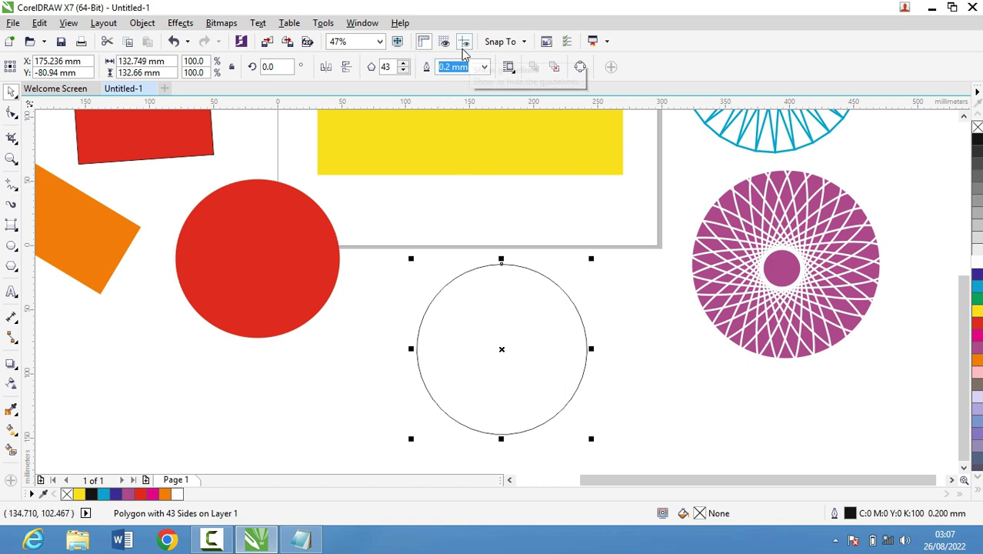
left_click(407, 62)
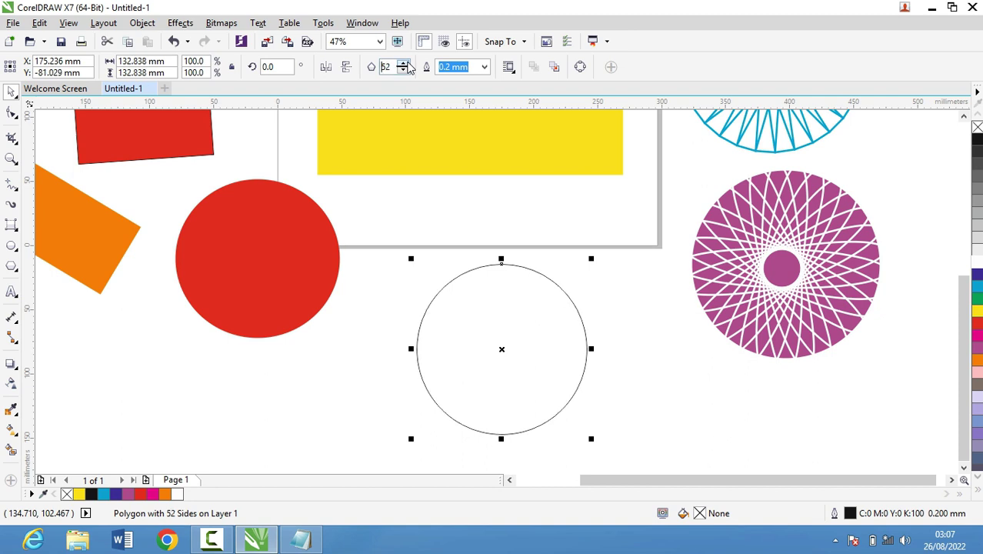
left_click(406, 63)
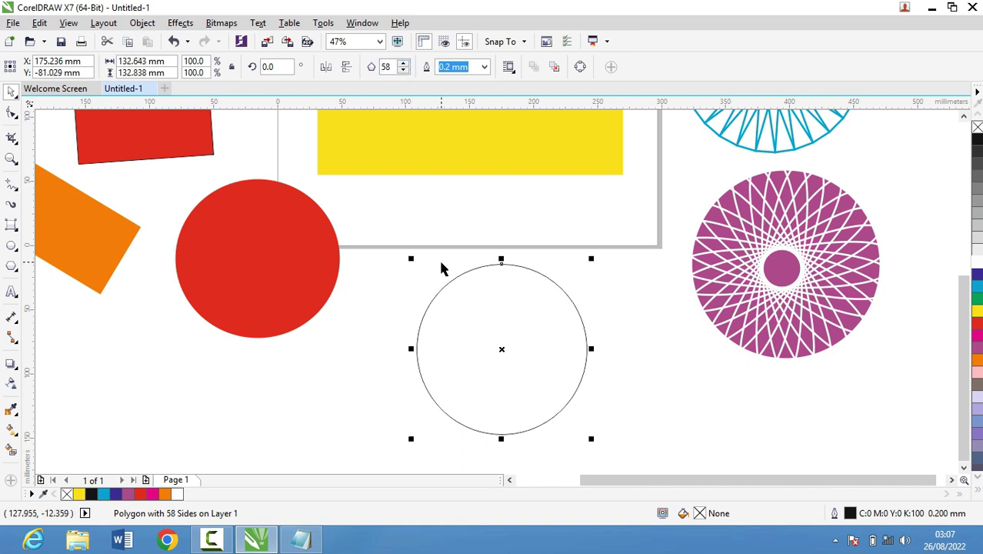
Set the polygon's sides to 5, making a pentagon
left_click(387, 67)
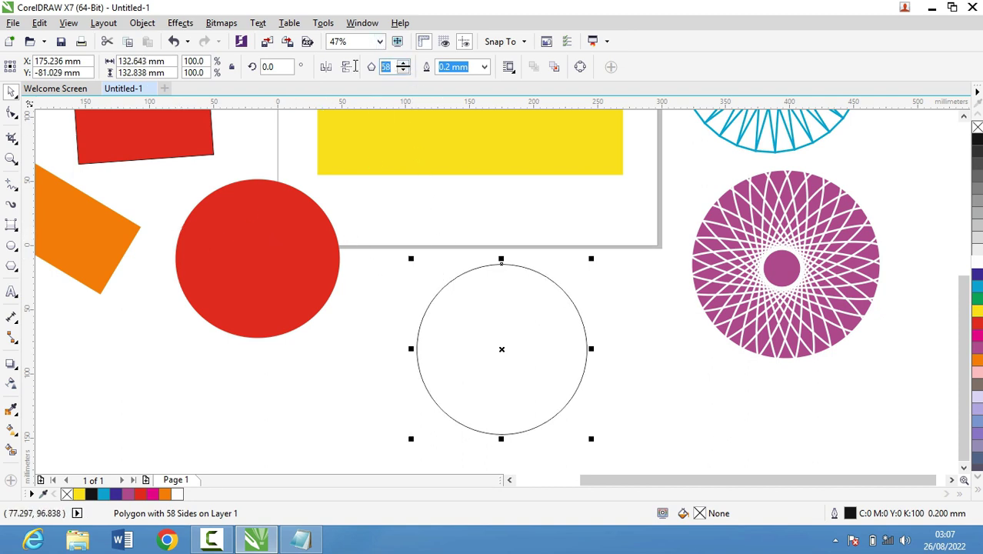
type("5")
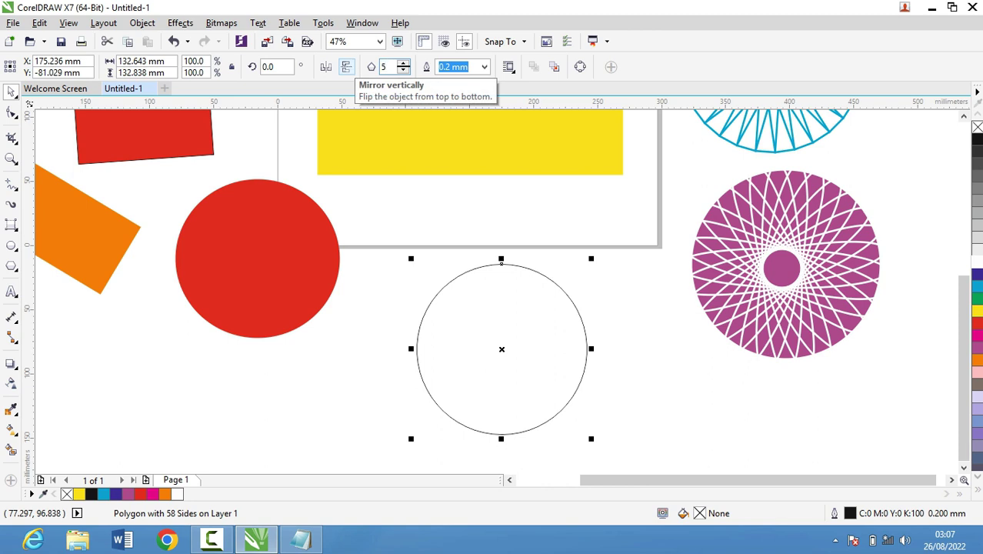
key("Return")
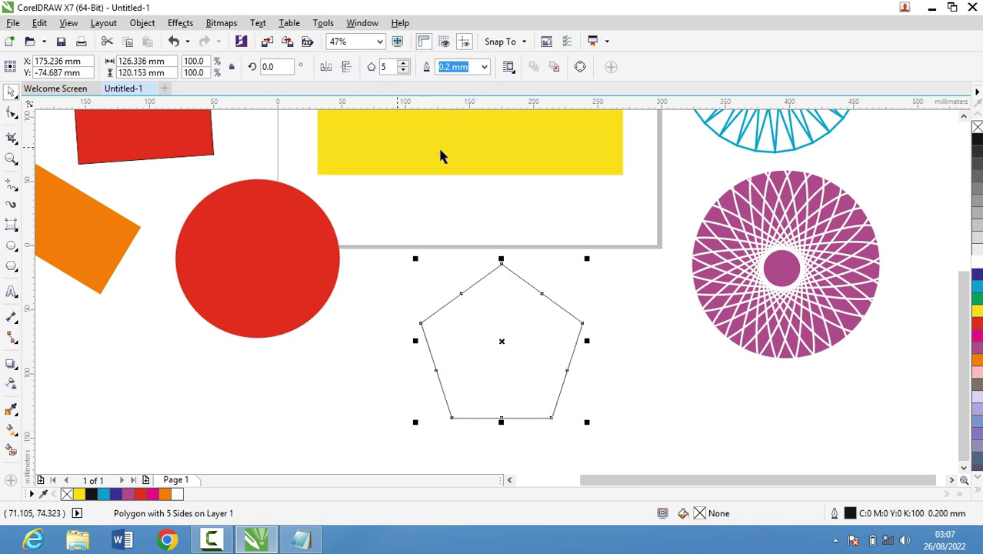
Drag a pentagon node with the Shape tool to turn it into an interlaced star
left_click_drag(392, 208, 631, 466)
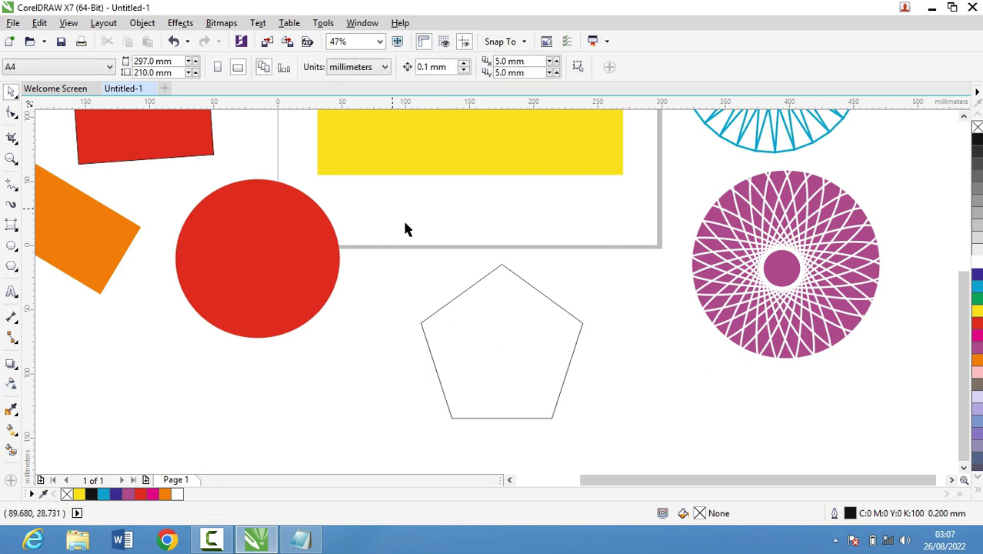
left_click(339, 335)
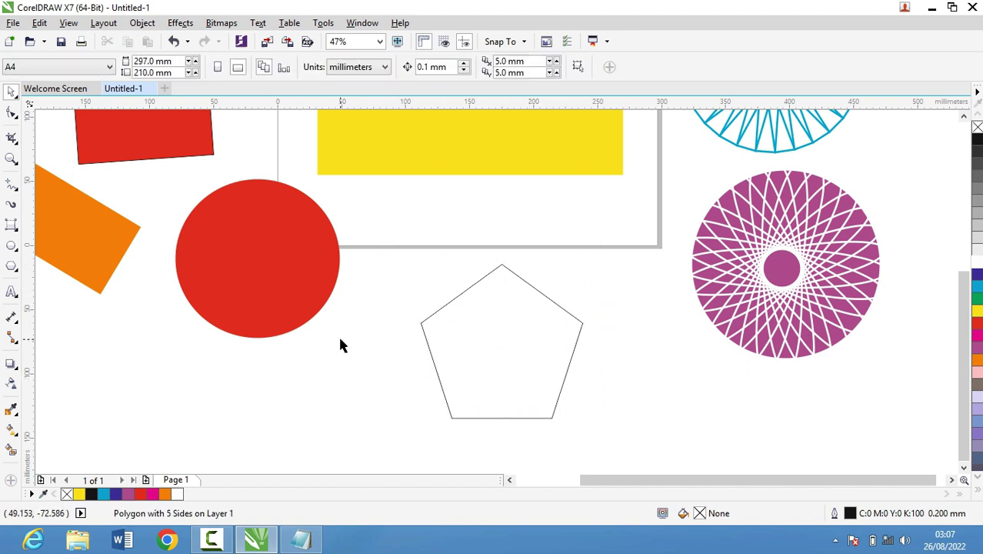
left_click(12, 112)
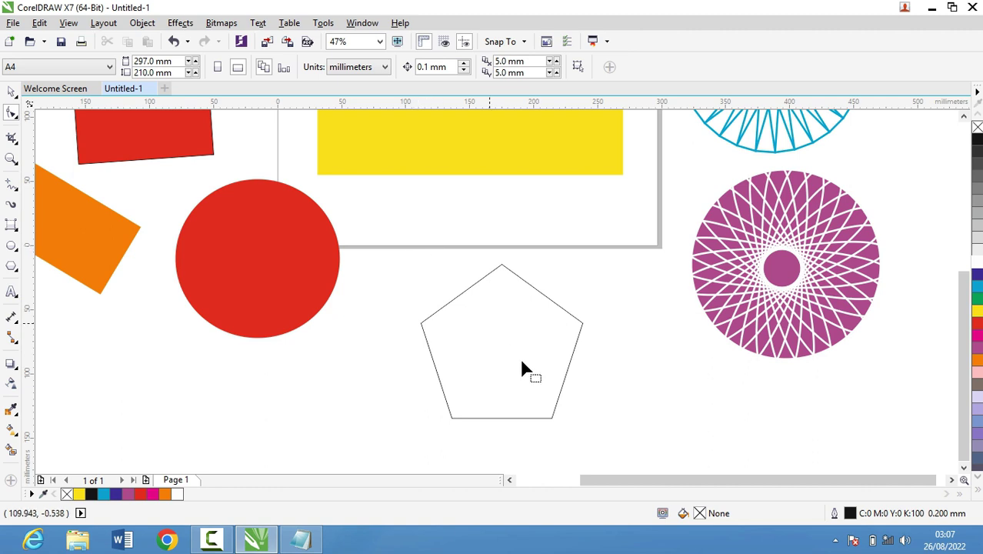
left_click(453, 299)
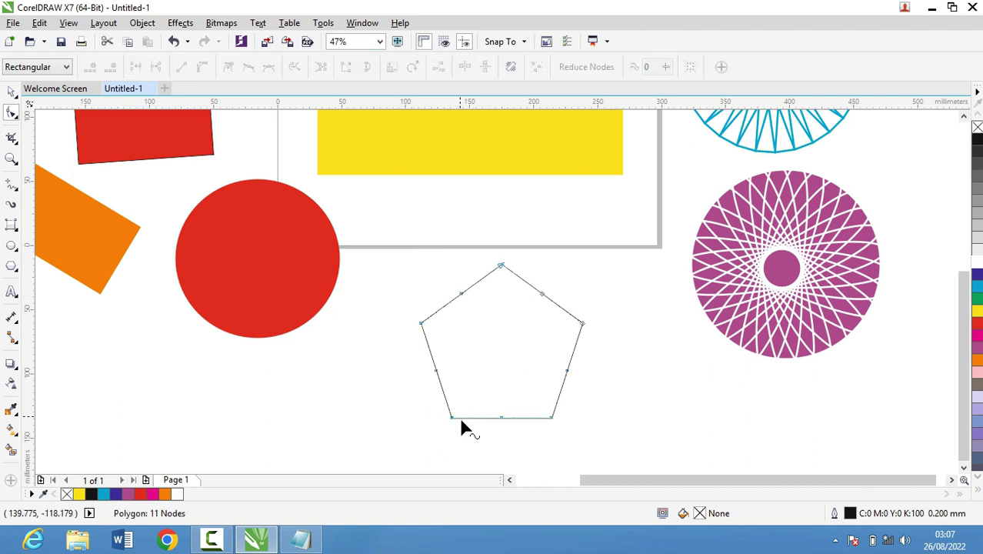
mouse_move(463, 296)
left_mouse_down()
mouse_move(567, 407)
mouse_move(573, 399)
left_mouse_up()
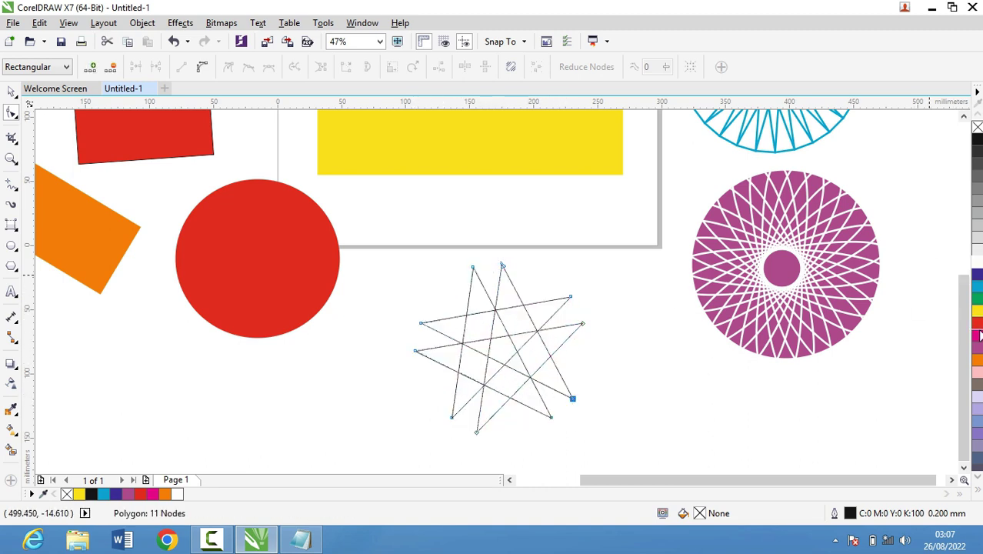
Fill the star red and remove its outline
left_click(977, 326)
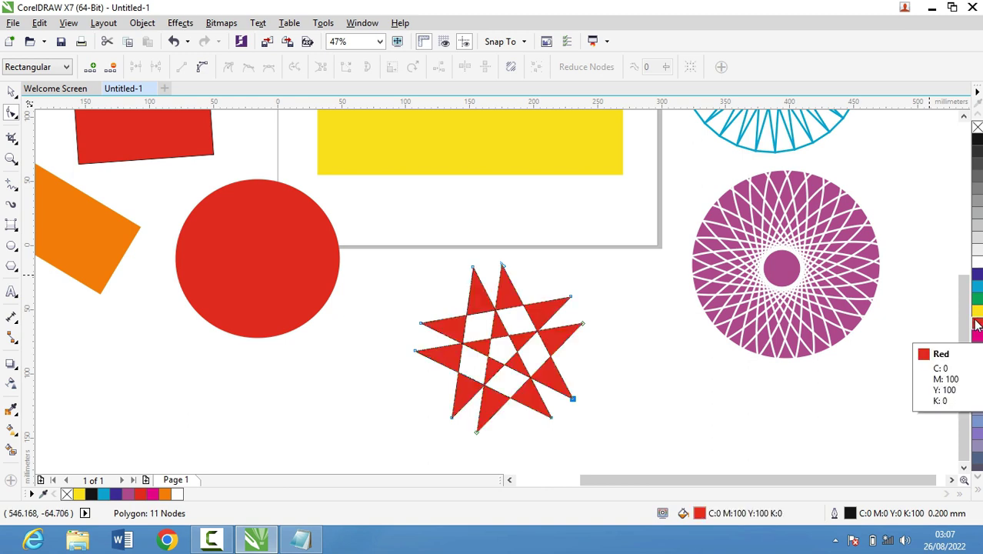
left_click(12, 91)
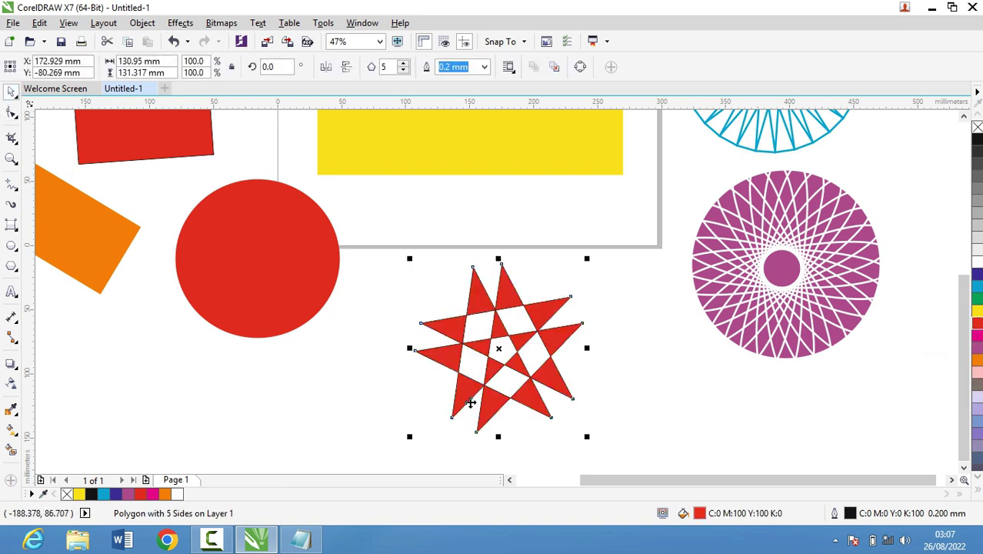
left_click(390, 227)
scroll(594, 458, "down", 1)
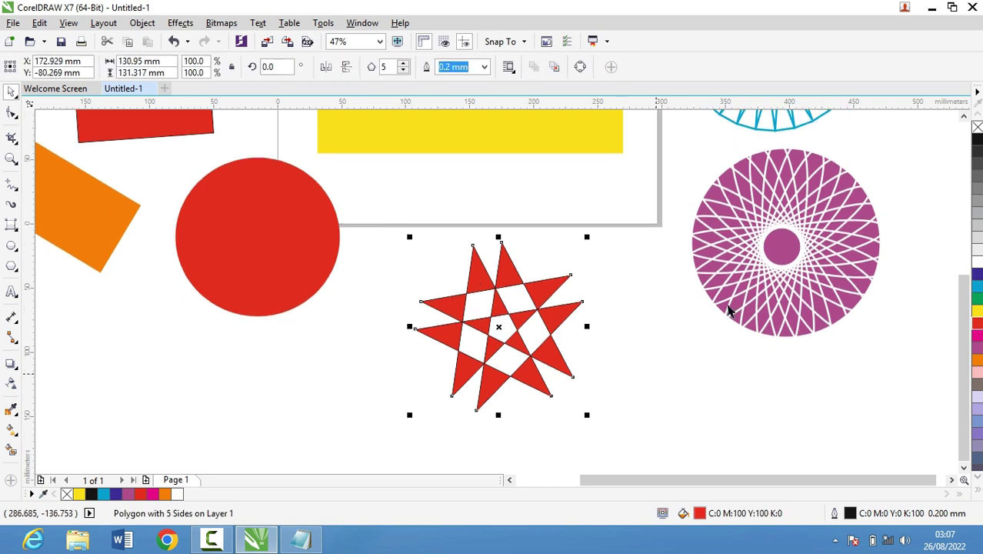
right_click(977, 127)
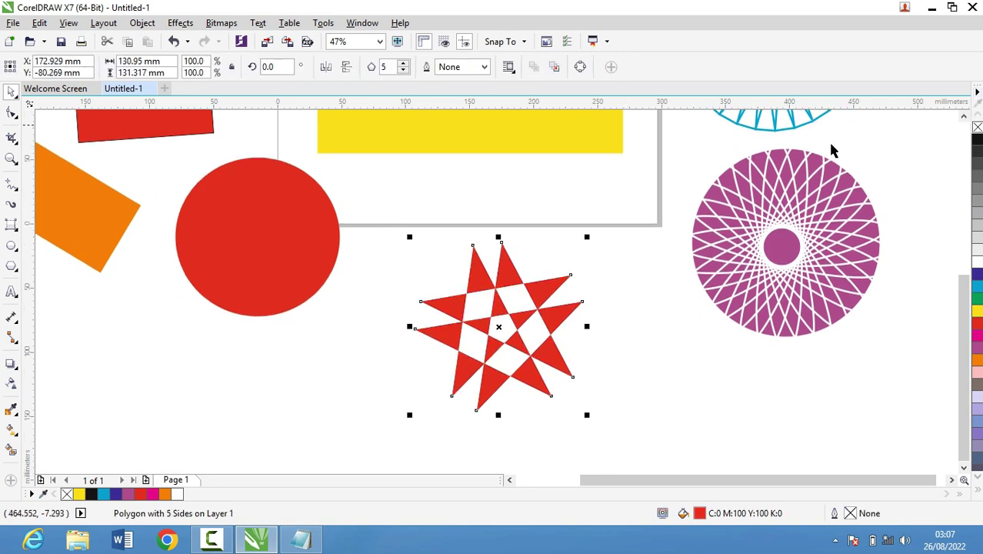
Centre the red star on the yellow rectangle and deselect it
mouse_move(500, 326)
left_mouse_down()
mouse_move(465, 99)
mouse_move(470, 158)
left_mouse_up()
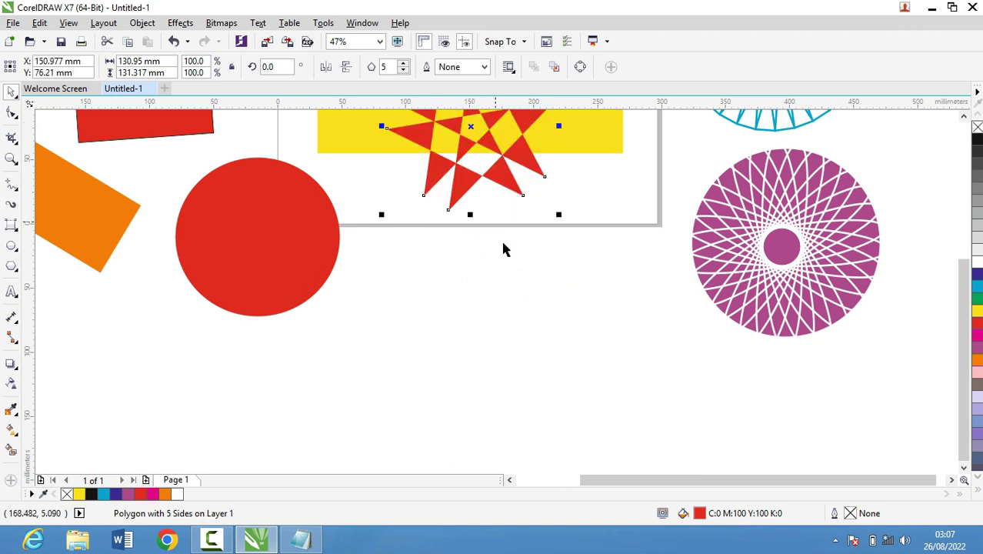
scroll(503, 249, "up", 4)
scroll(511, 259, "down", 4)
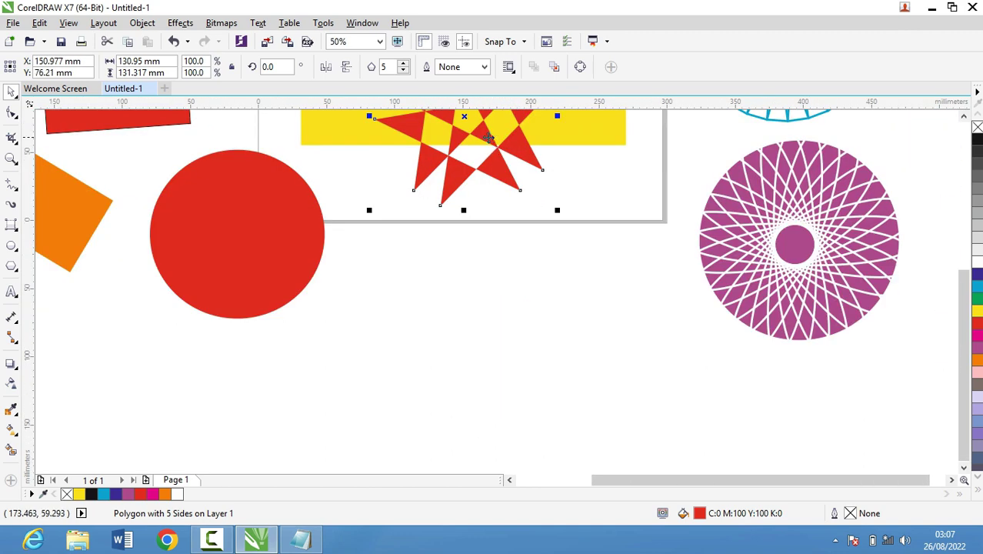
scroll(476, 161, "down", 2)
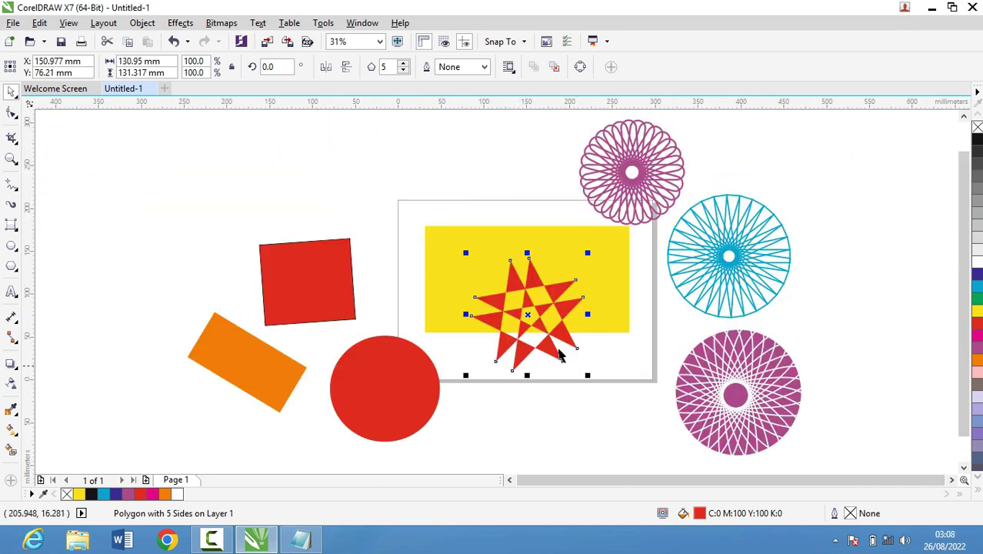
left_click_drag(527, 323, 527, 286)
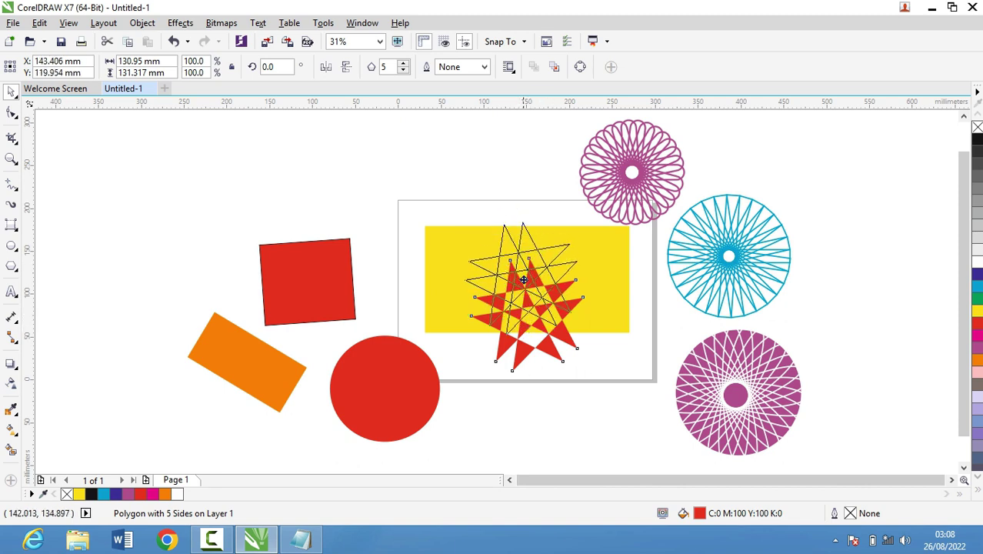
left_click(561, 373)
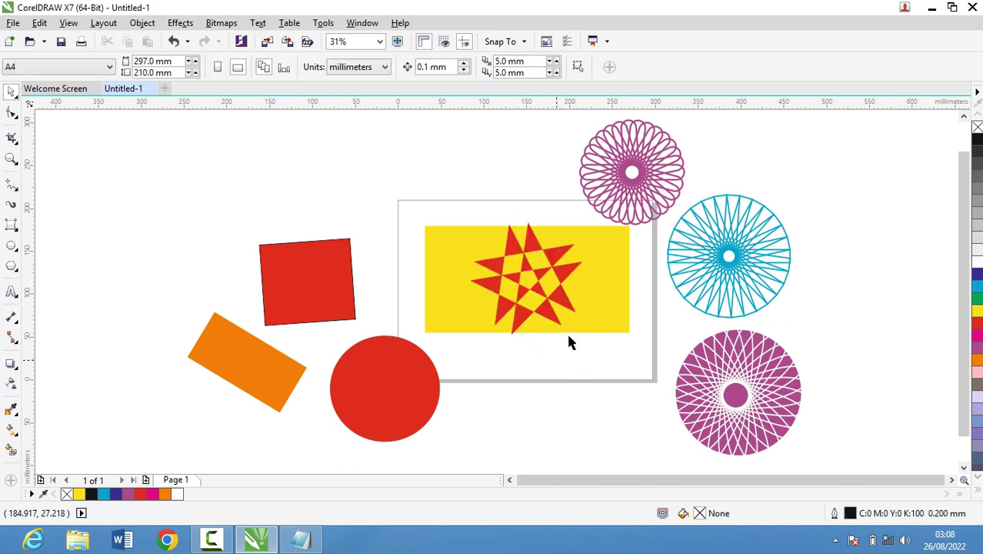
scroll(965, 288, "down", 1)
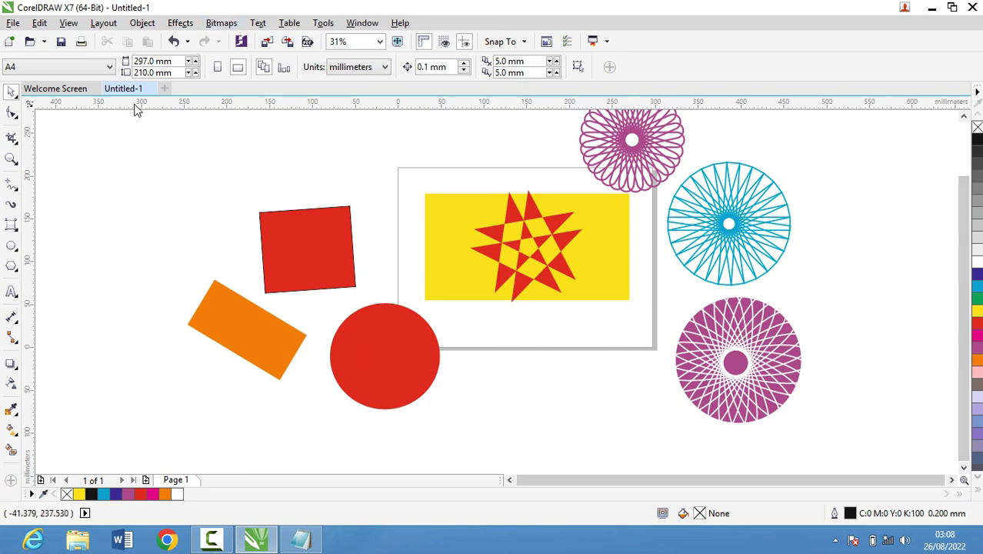
Draw a polygon below the yellow rectangle and set it to 10 sides
left_click(17, 269)
left_click(91, 269)
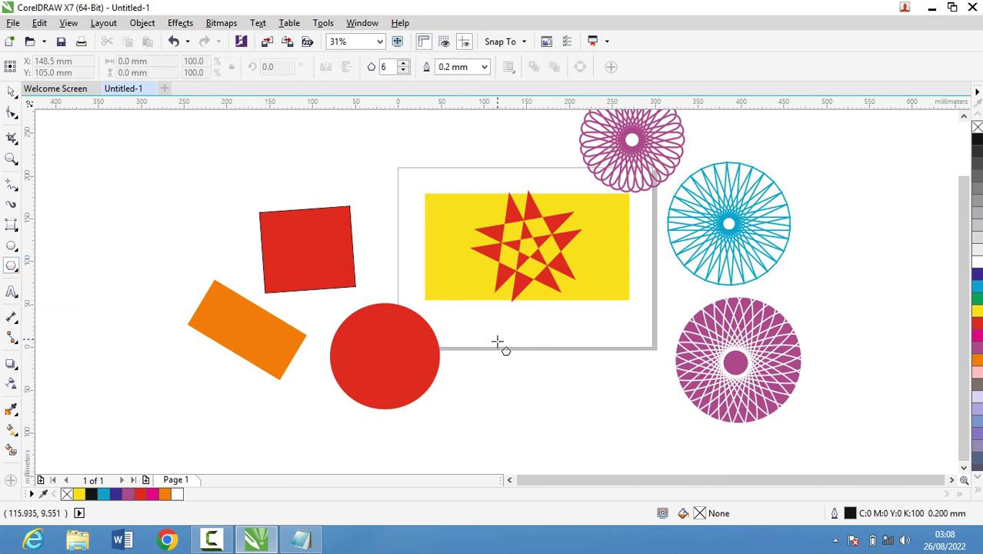
left_click_drag(507, 347, 546, 390)
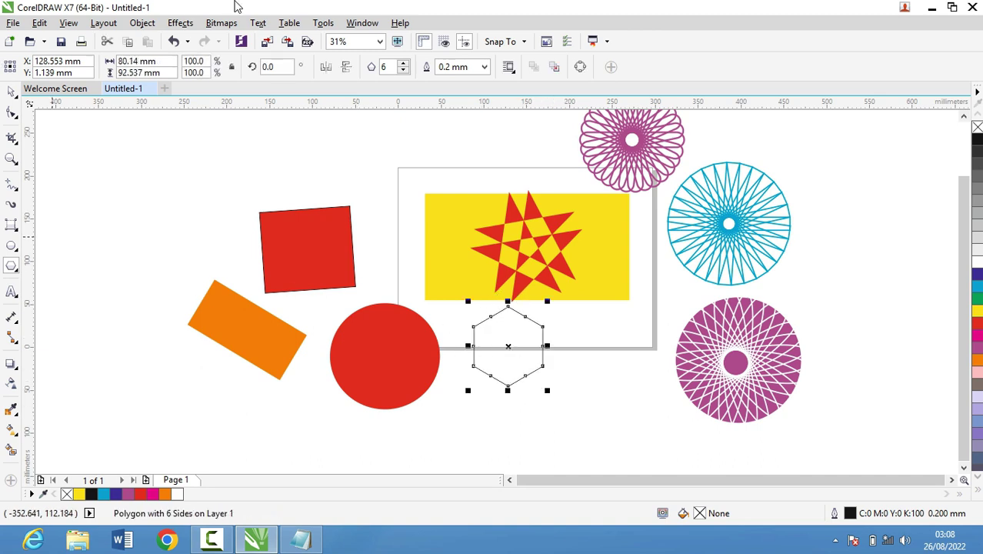
left_click(403, 63)
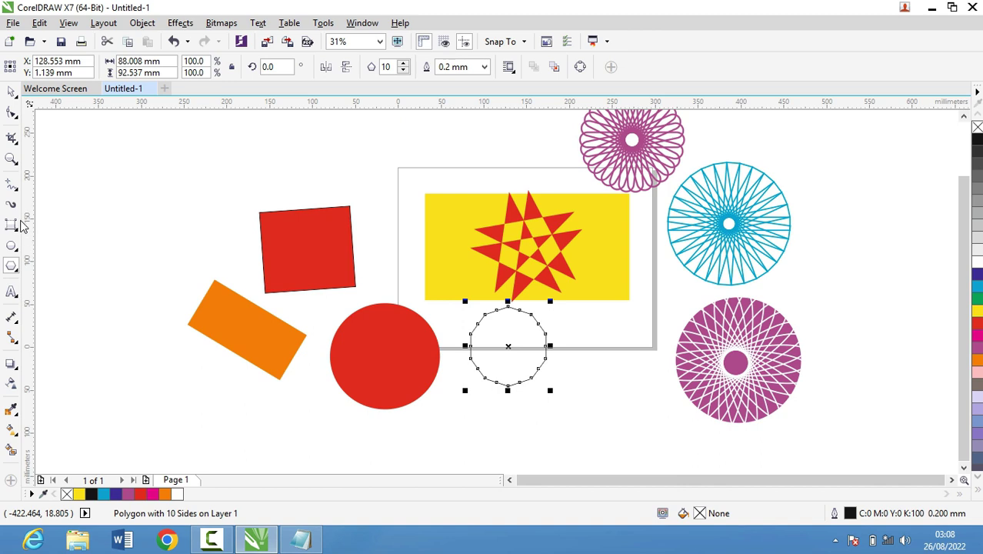
Pull a node to form a pointed star and fill it red
left_click(11, 116)
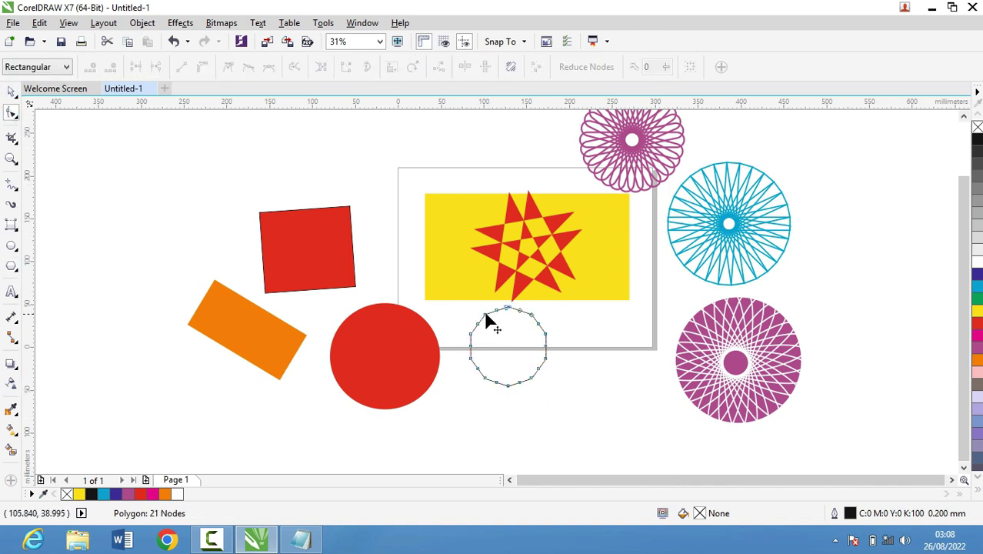
left_click_drag(485, 308, 567, 347)
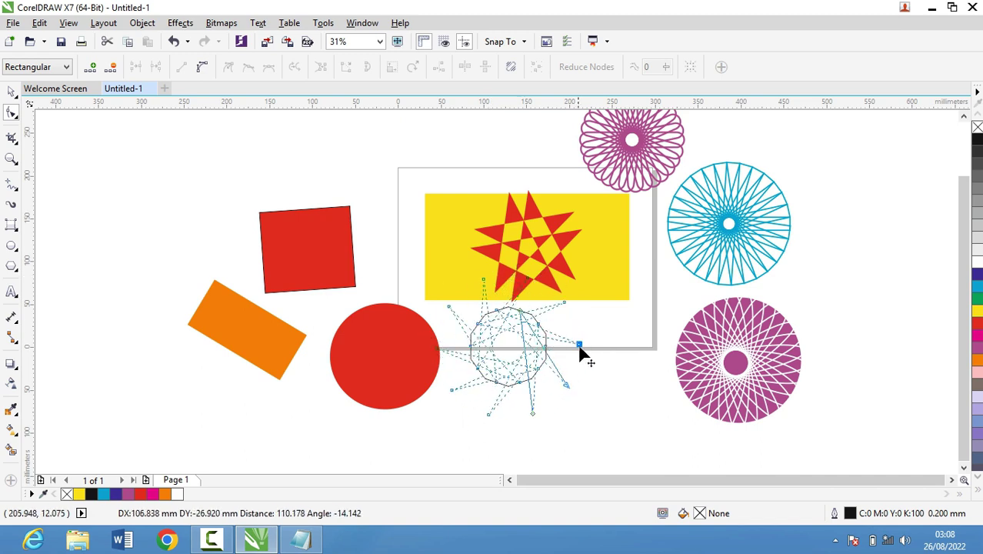
left_click_drag(567, 347, 553, 353)
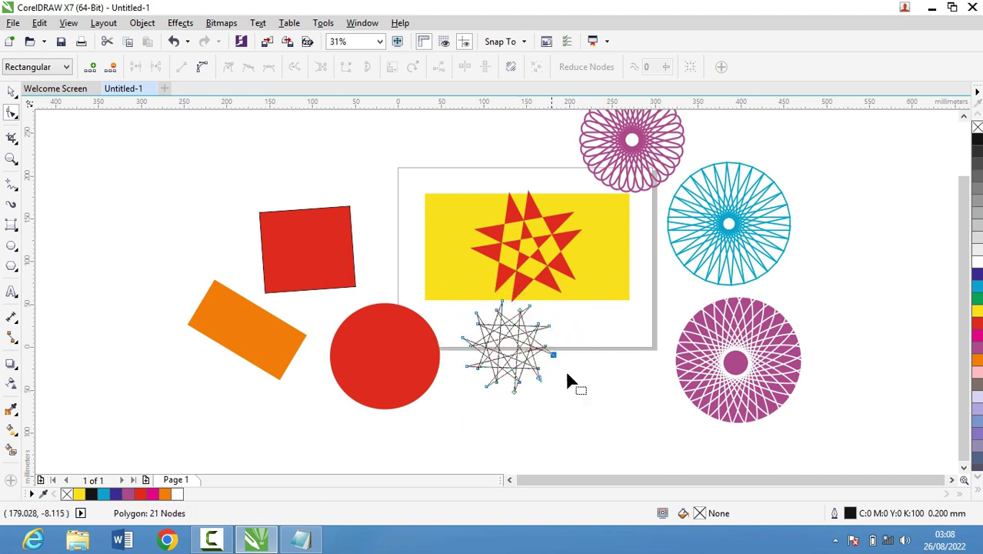
left_click(976, 321)
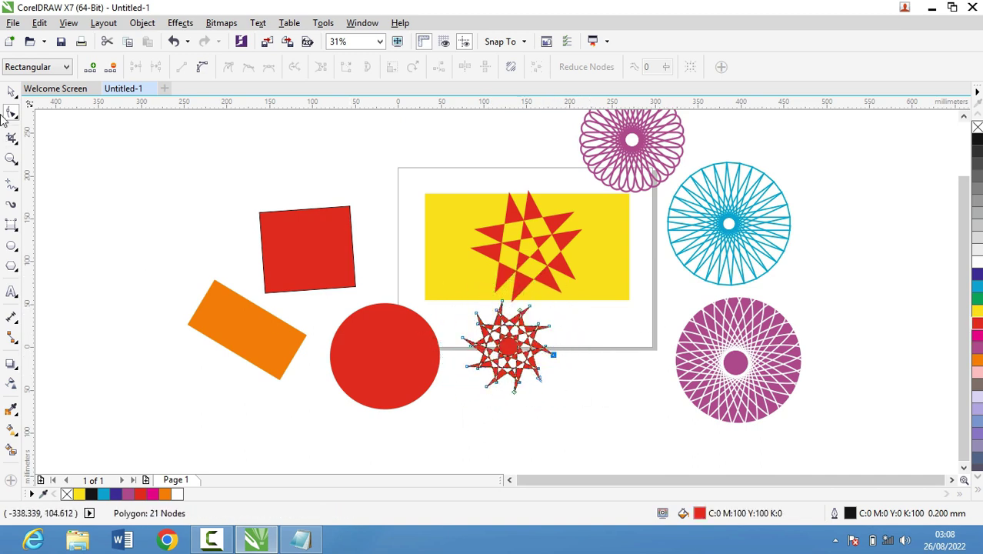
Enlarge the red star to about 179% and move it down and right
left_click(13, 92)
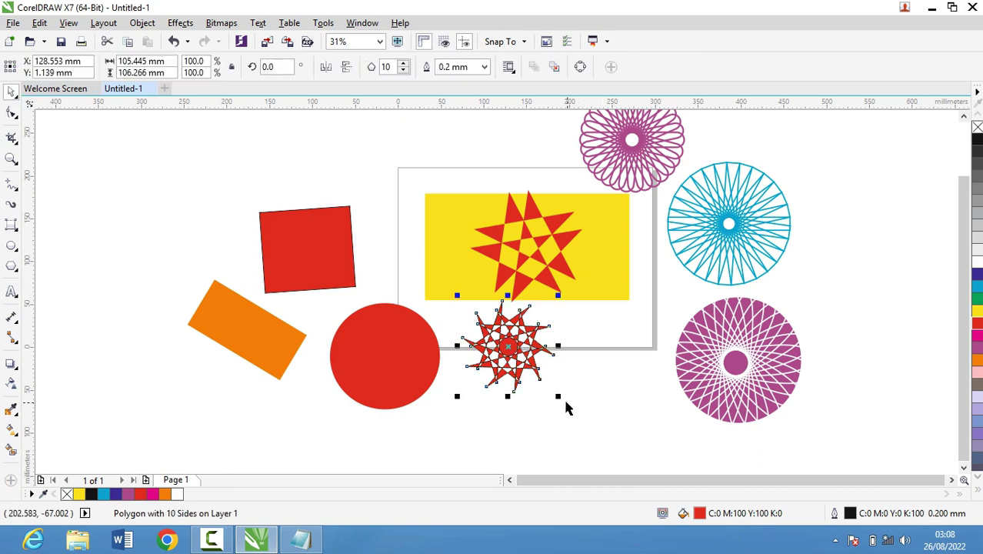
left_click_drag(560, 395, 617, 435)
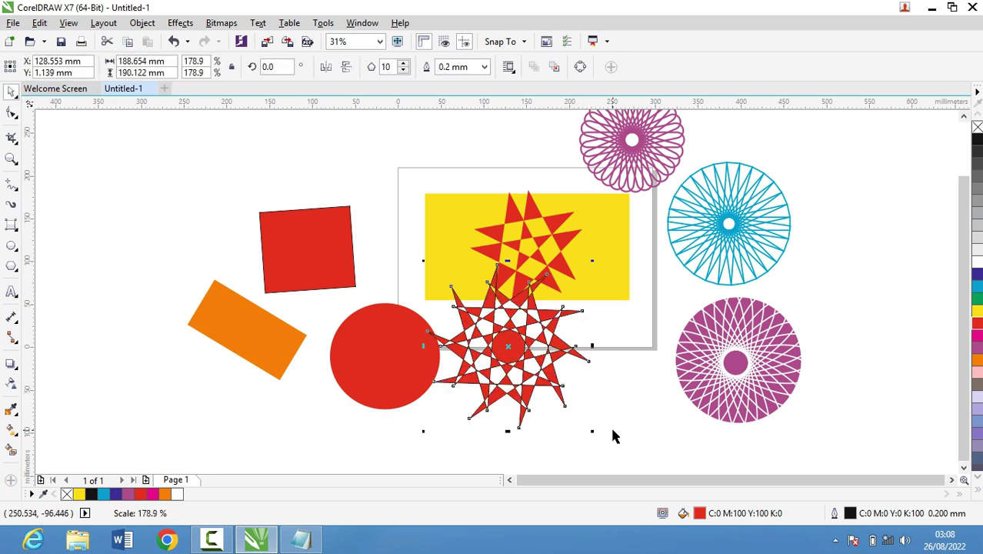
left_click_drag(506, 345, 547, 390)
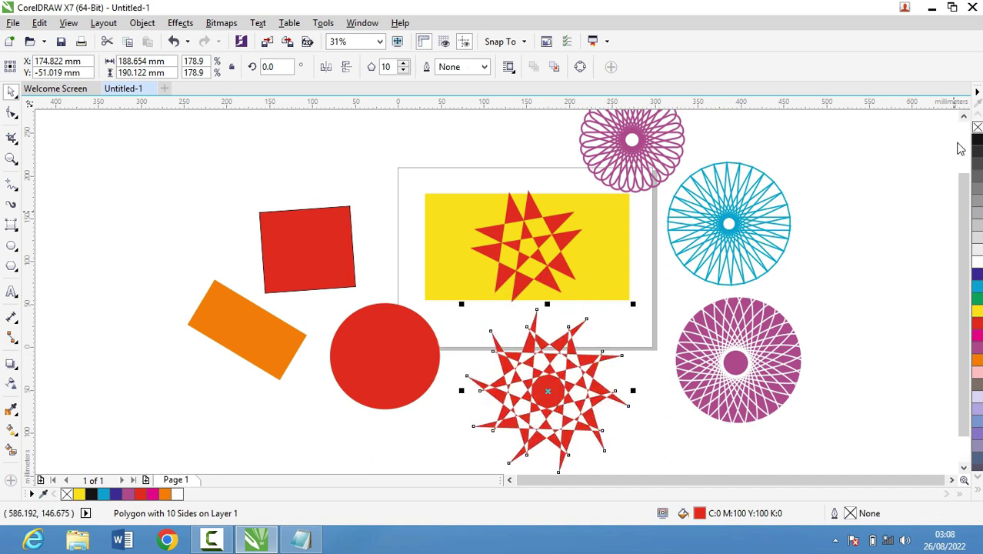
left_click(838, 268)
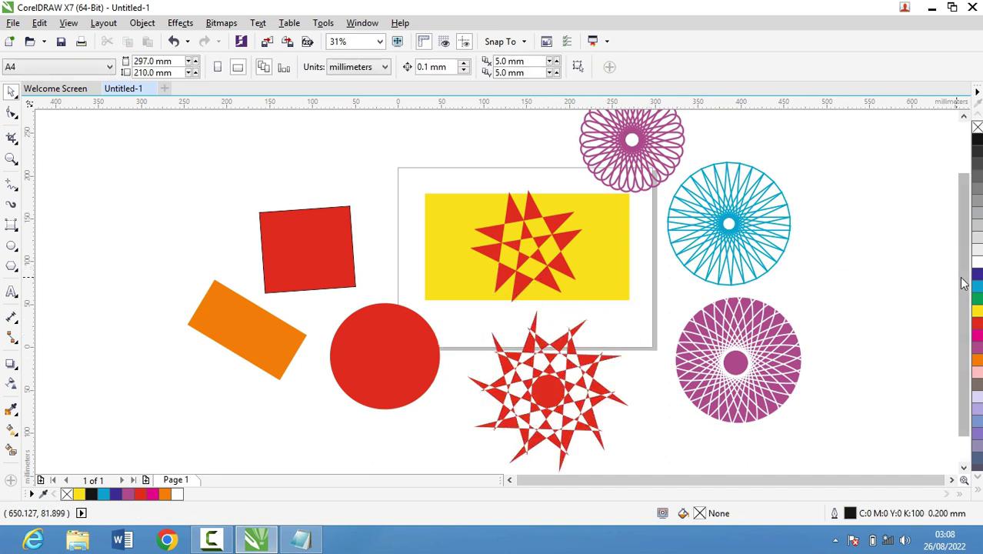
Scroll to the lower shapes and show the Polygon tool flyout
scroll(963, 346, "down", 1)
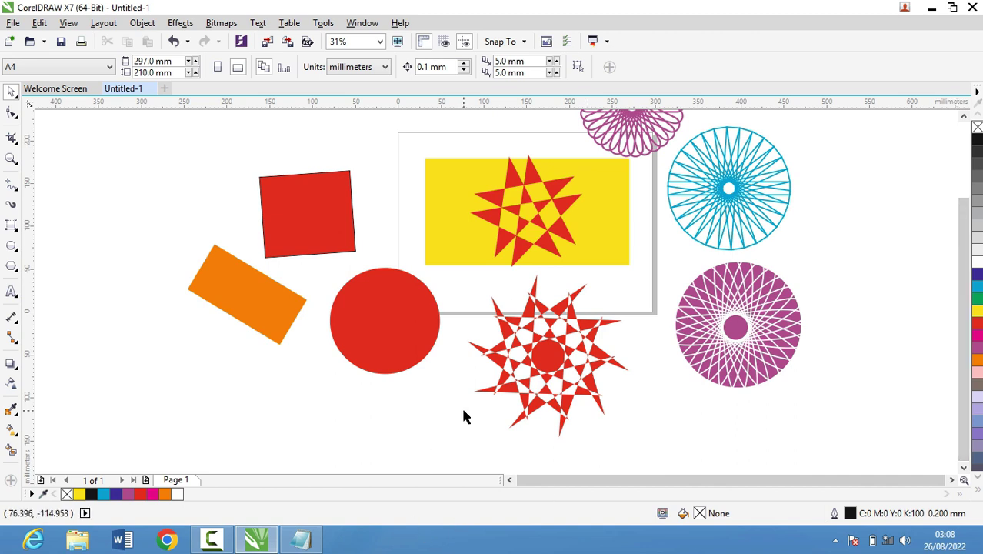
scroll(457, 421, "up", 1)
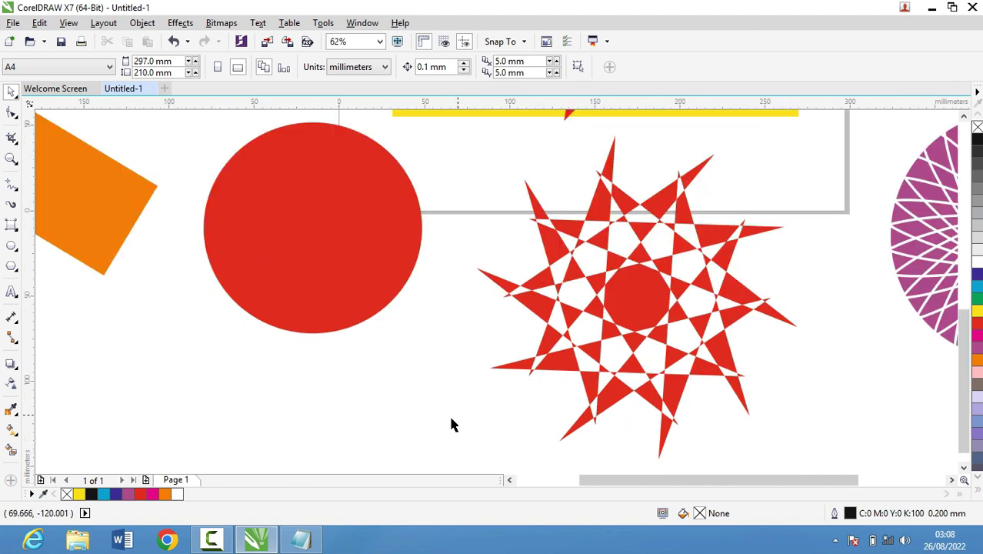
scroll(962, 369, "down", 1)
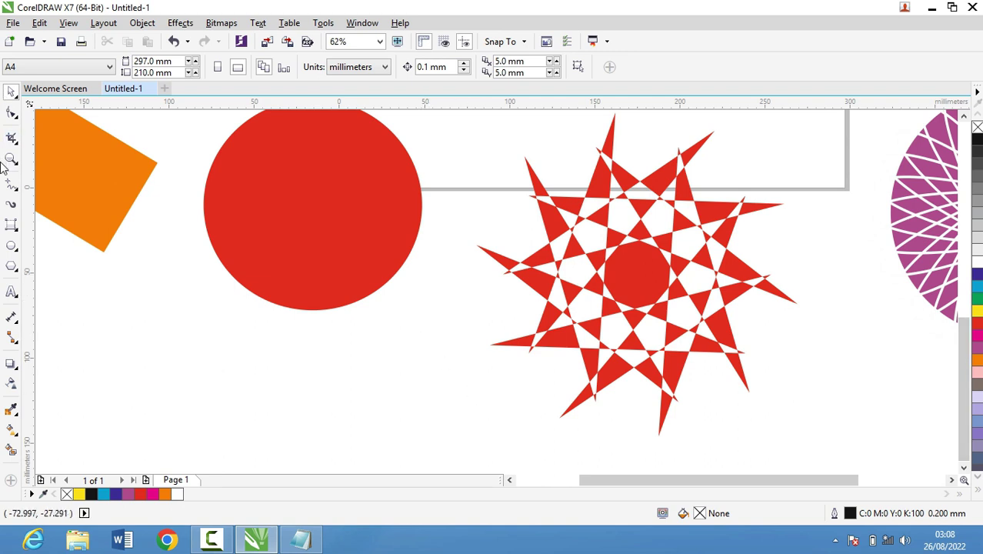
left_click(13, 267)
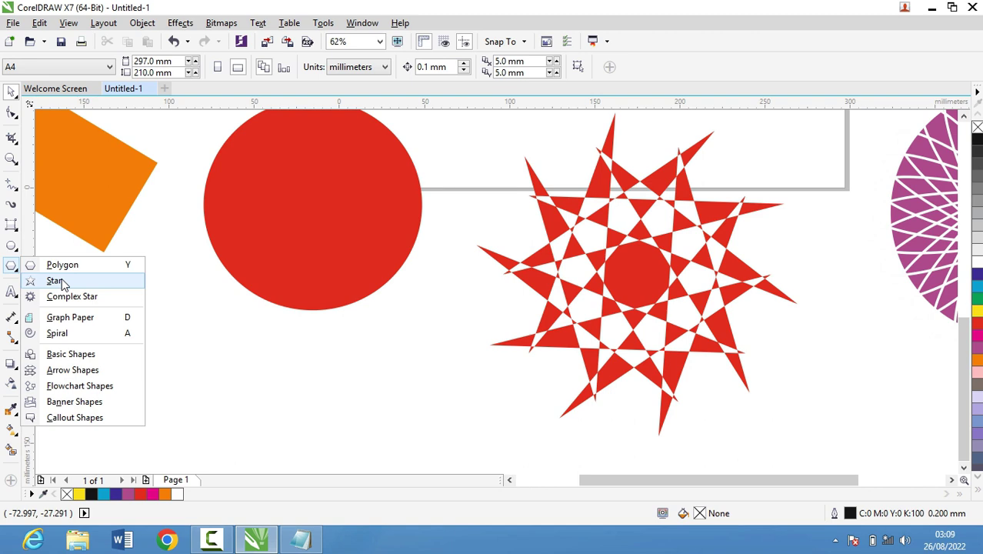
Draw a star below the red circle and nudge it down and right
left_click(55, 280)
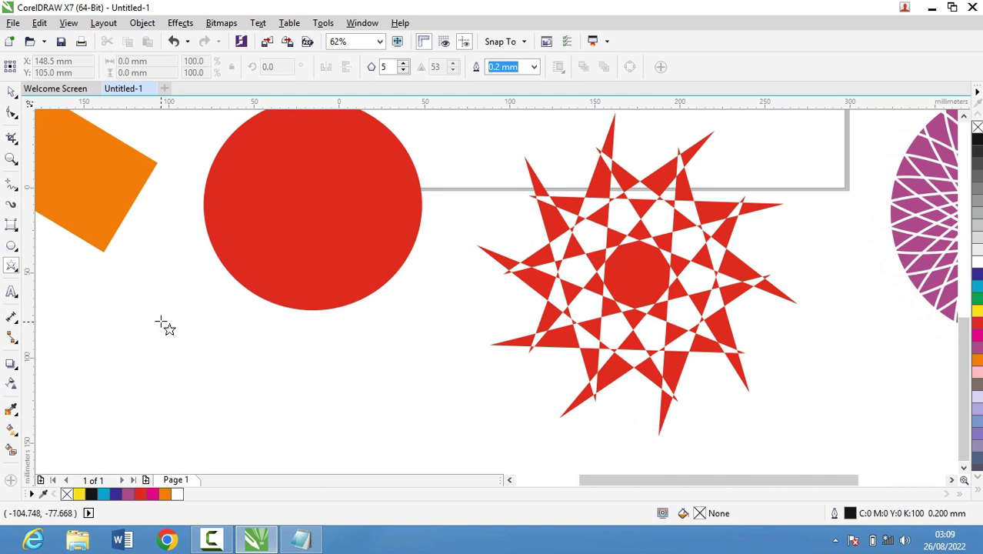
left_click_drag(174, 304, 246, 382)
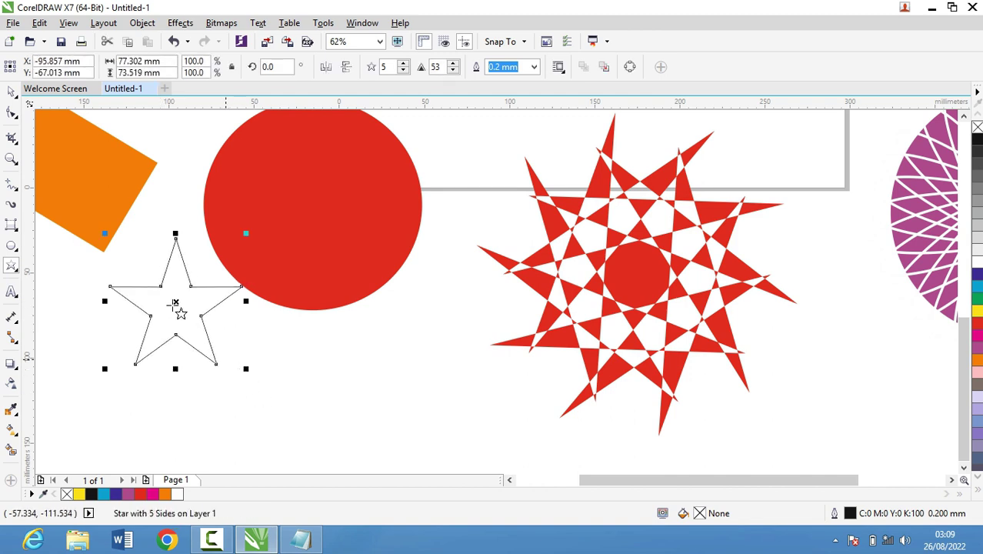
left_click(12, 90)
left_click_drag(176, 301, 215, 342)
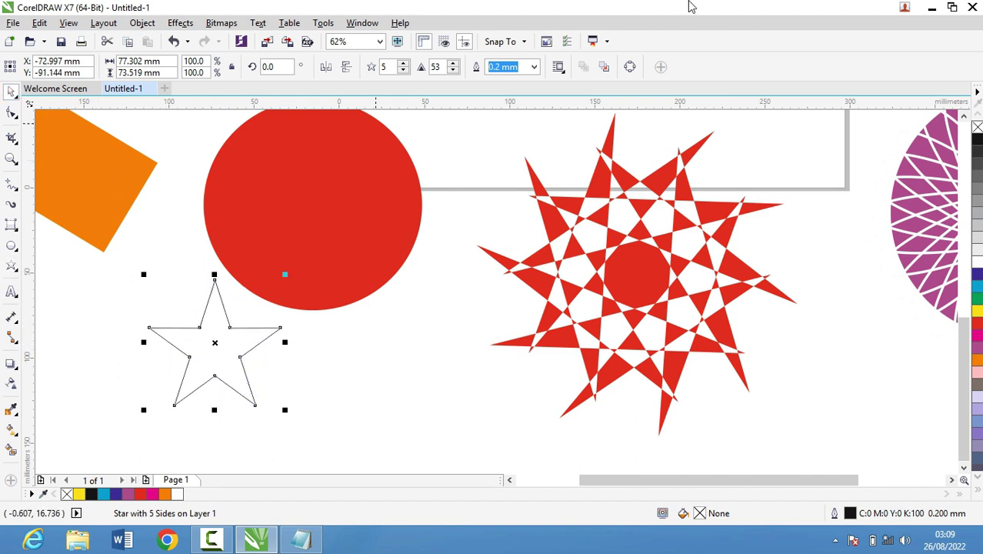
Increase the star's point count a few steps
left_click(403, 64)
left_click(403, 64)
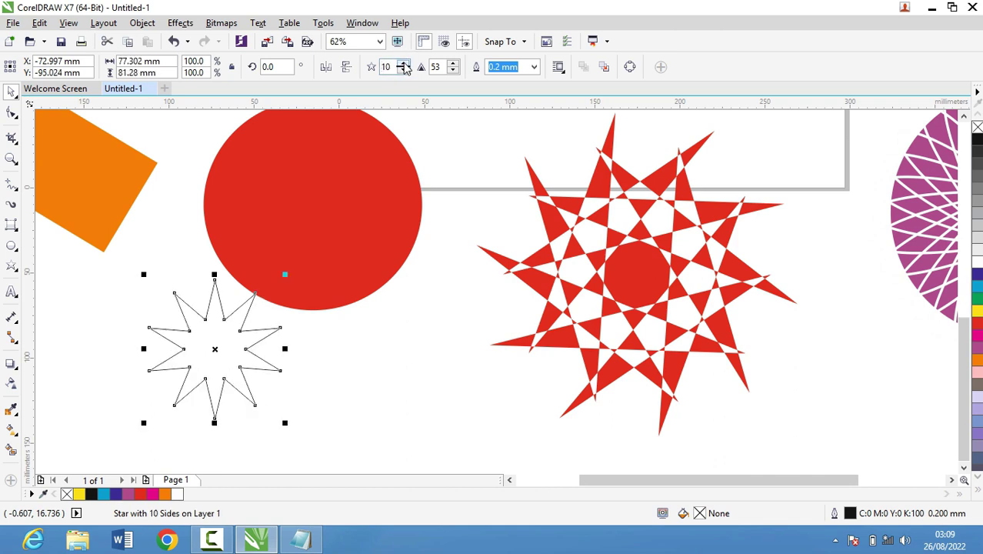
left_click(403, 64)
left_click(403, 64)
left_click(403, 64)
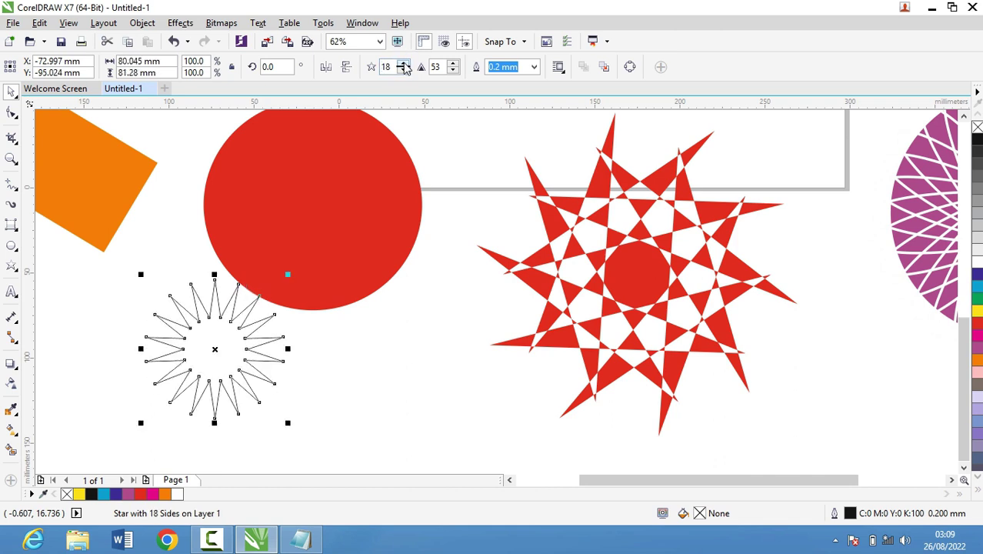
Bring the star back to 5 points, fill it red and remove its outline
key("Down")
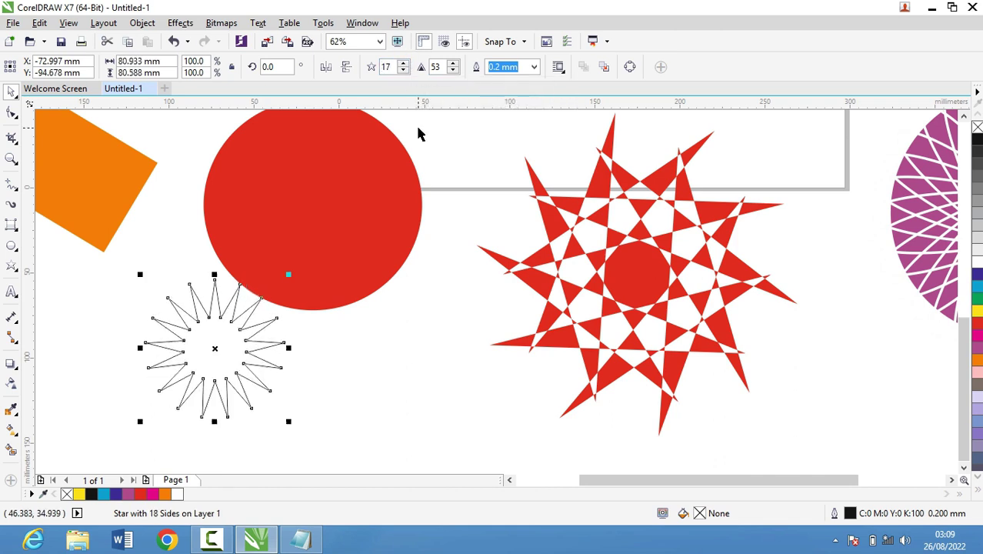
key("Down")
key("Down")
key("Down")
key("Down")
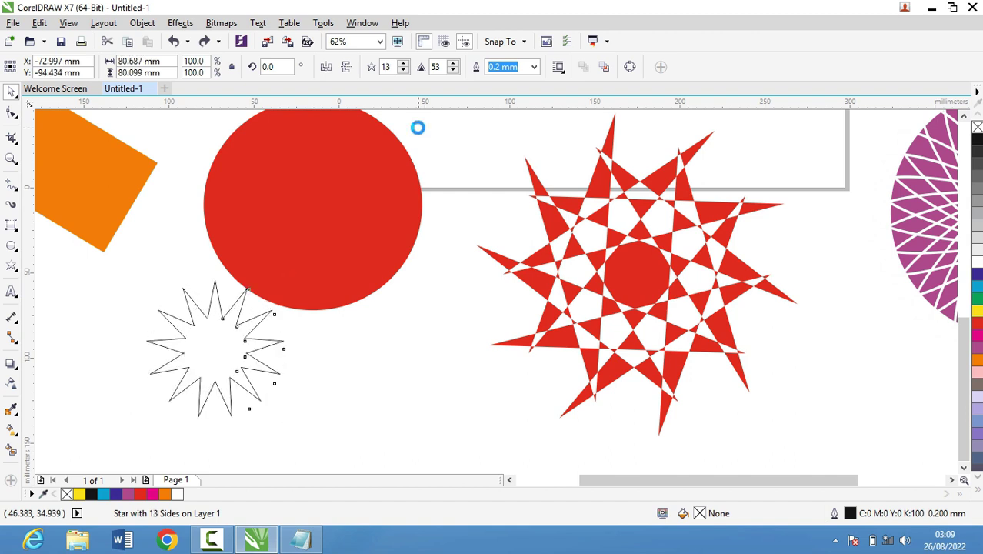
key("Down")
key("Down")
key("Down")
key("Down")
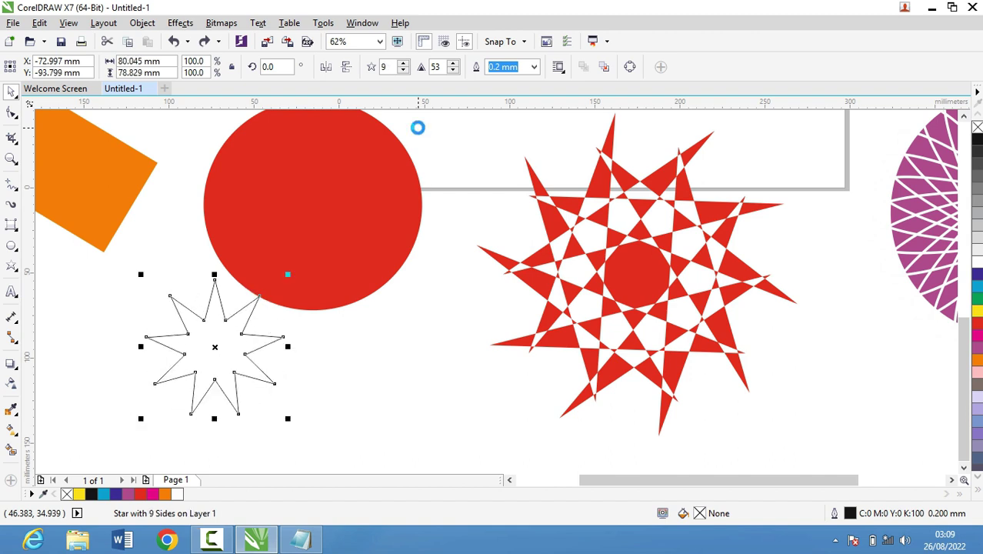
key("Down")
key("Down")
key("Down")
key("Down")
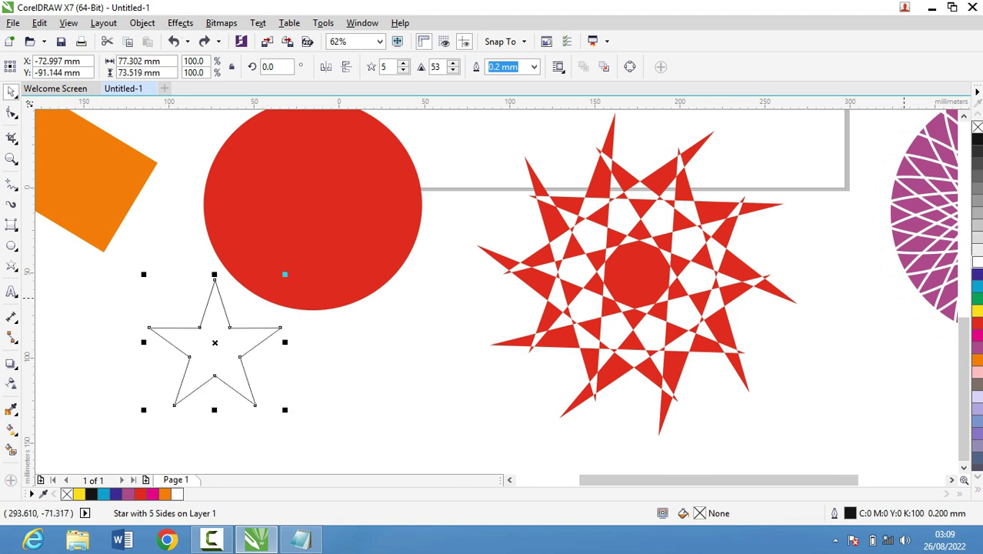
left_click(977, 324)
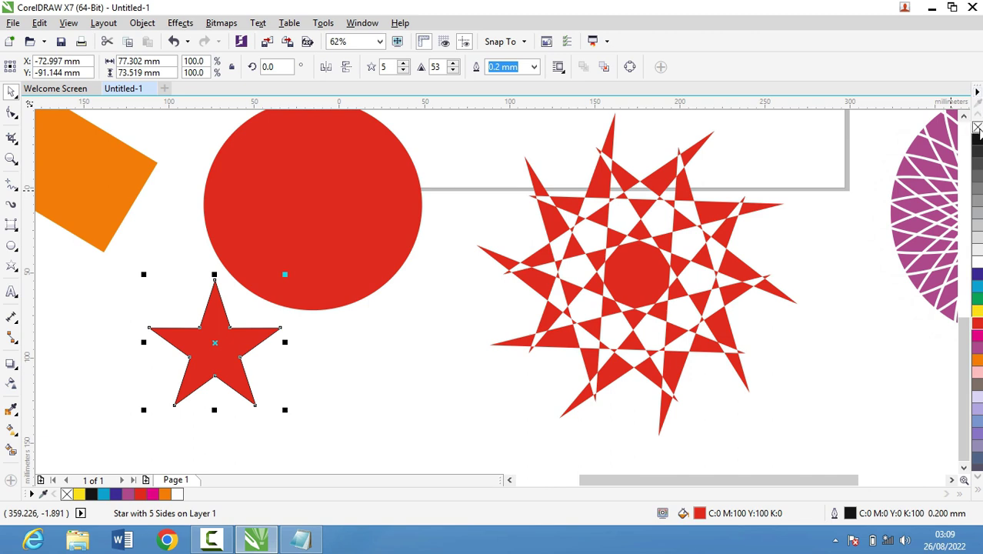
right_click(977, 127)
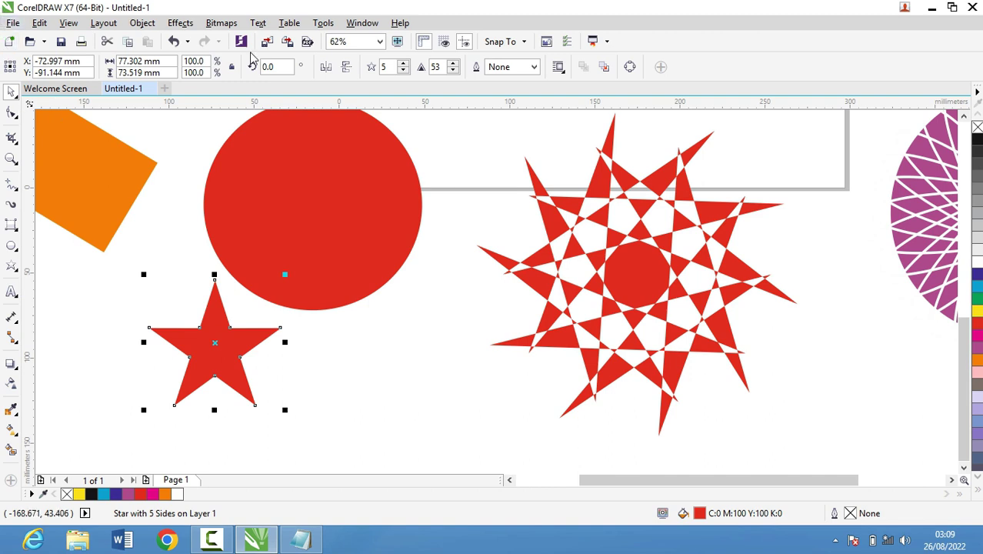
Slim the red star's arms with a node drag and move it up and left
left_click(12, 114)
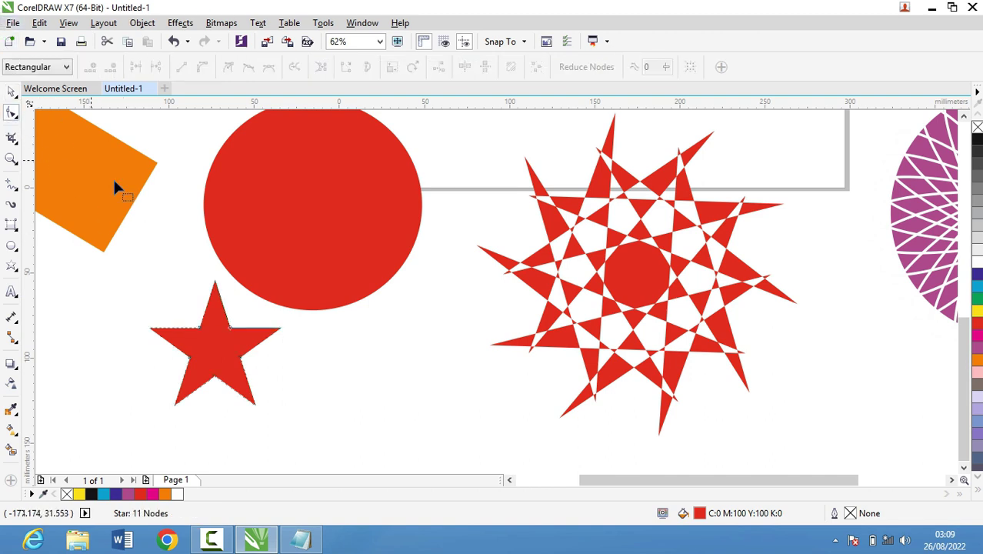
left_click_drag(202, 331, 211, 352)
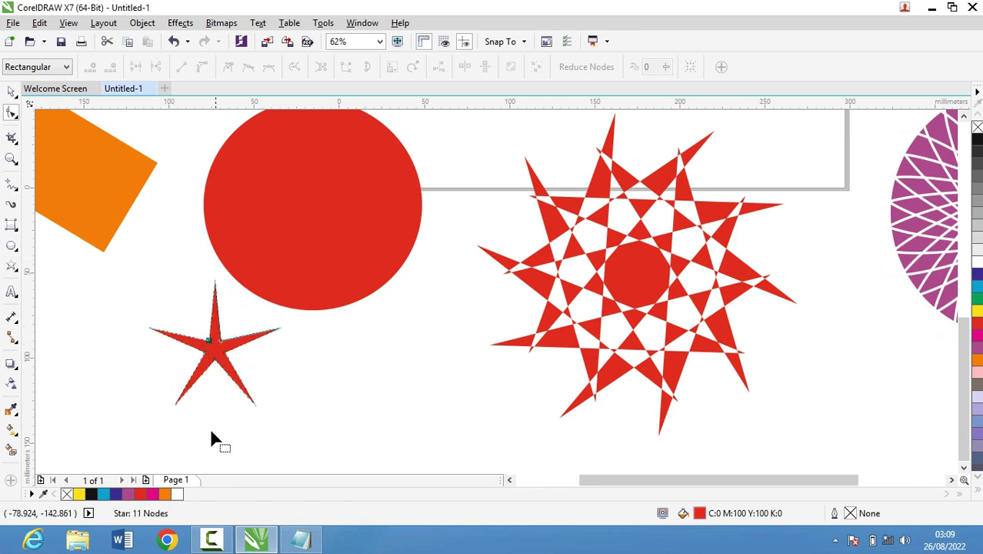
left_click(13, 92)
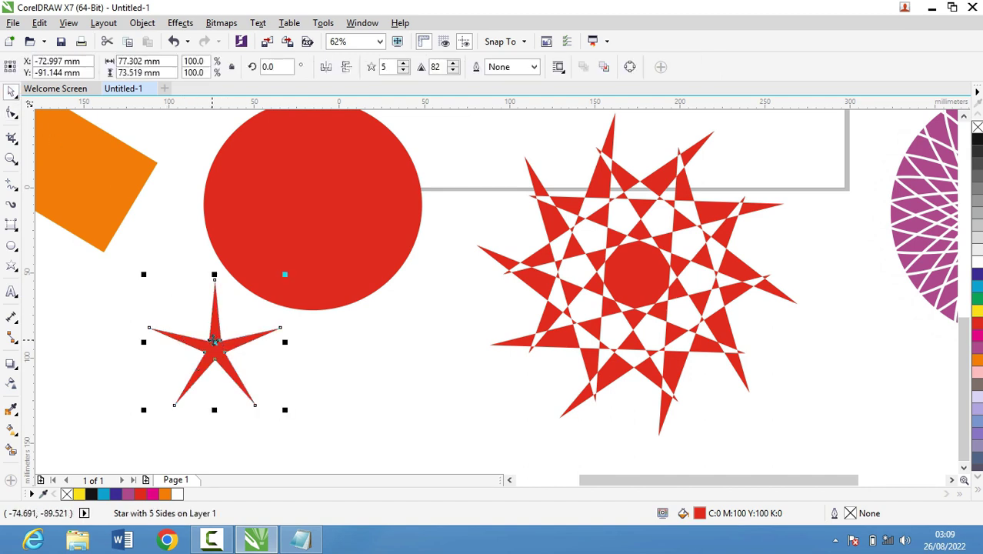
left_click_drag(214, 341, 135, 260)
left_click(231, 355)
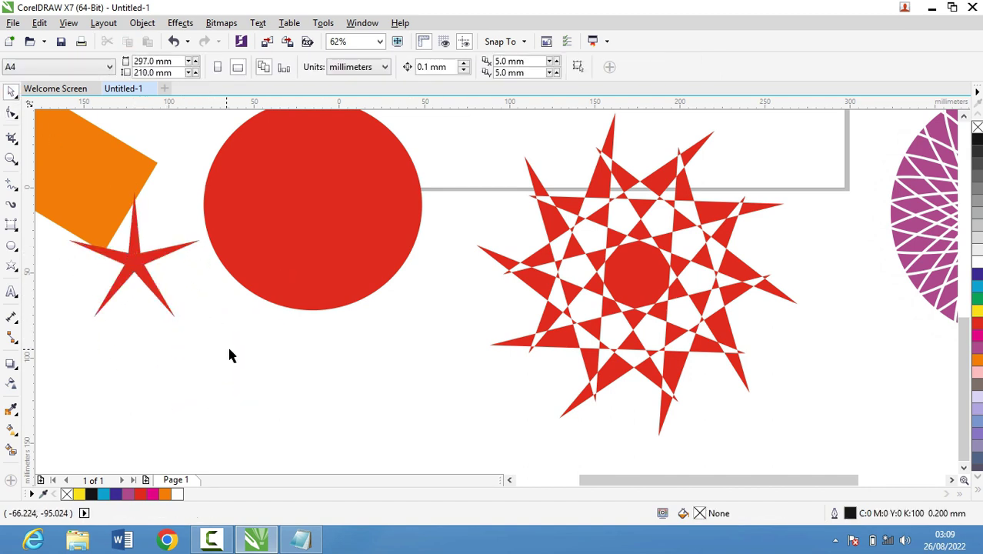
left_click(15, 267)
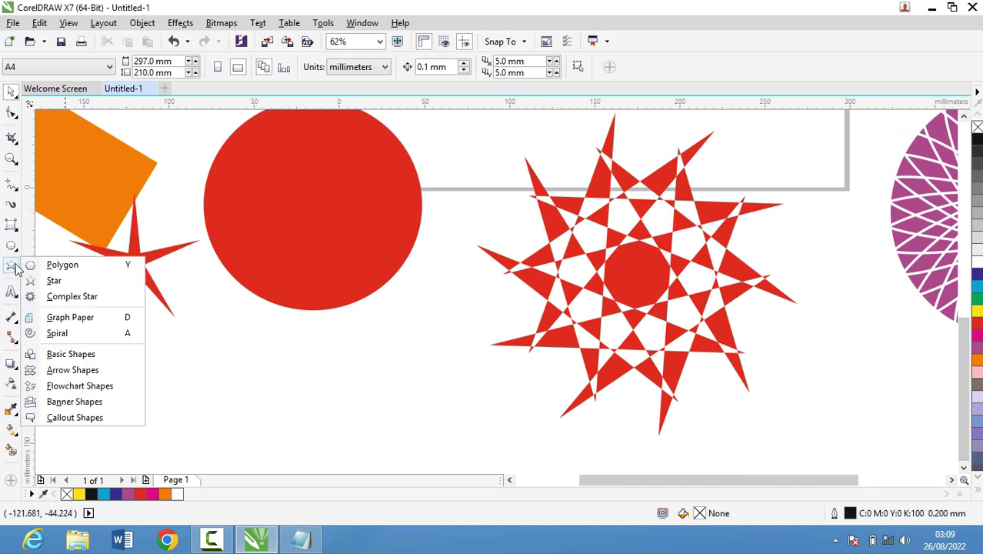
Draw a complex star below the red circle, undoing an accidental tiny extra star
left_click(80, 302)
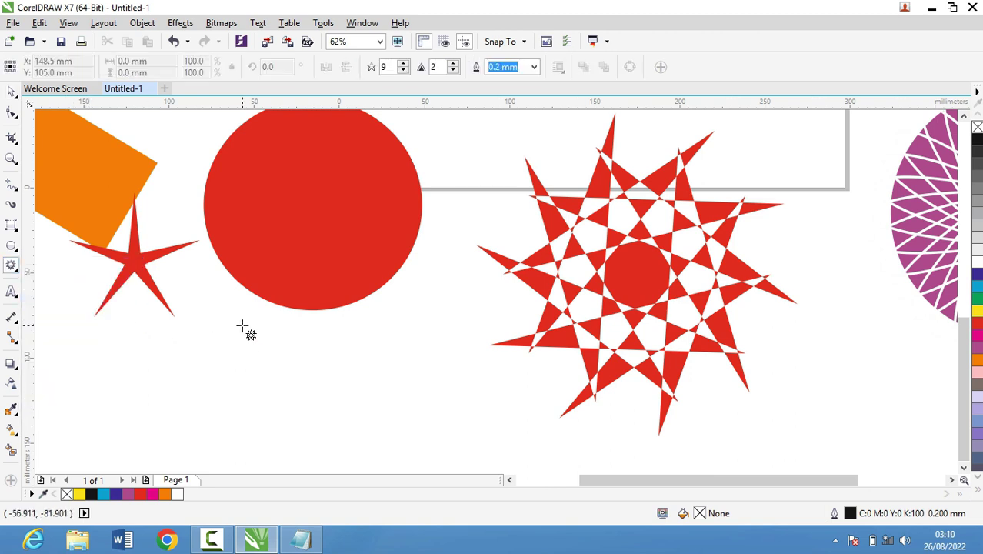
mouse_move(258, 340)
left_mouse_down()
mouse_move(310, 402)
mouse_move(320, 398)
left_mouse_up()
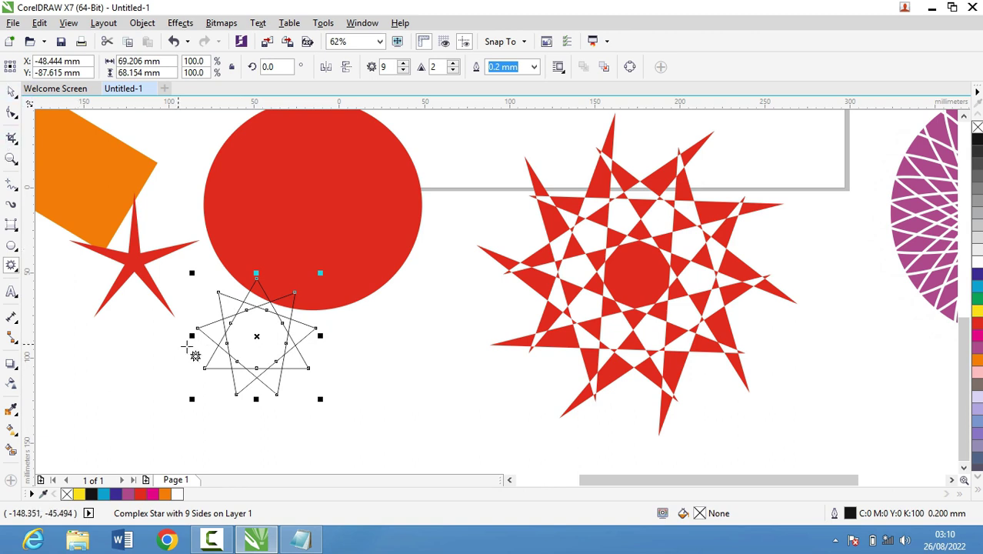
left_click_drag(265, 354, 274, 363)
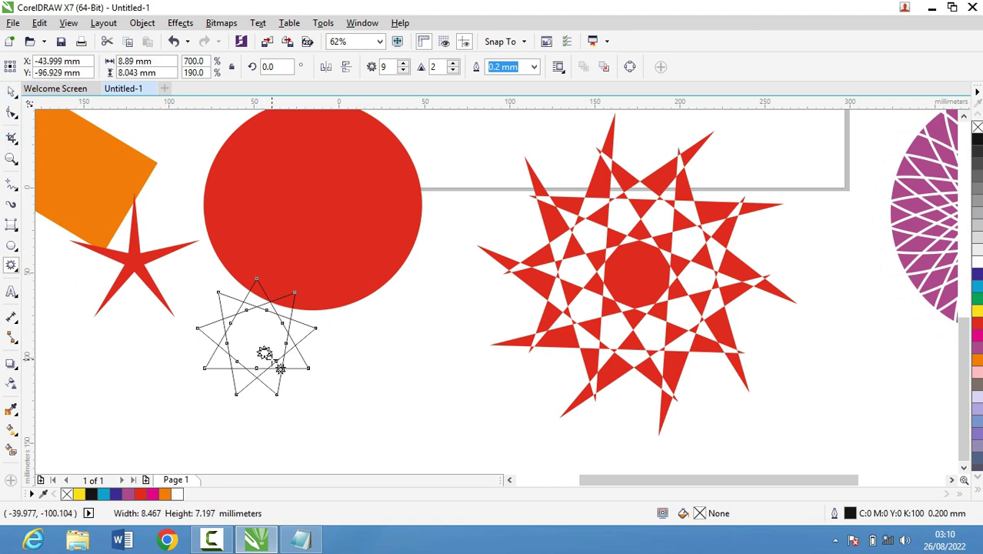
key("ctrl+z")
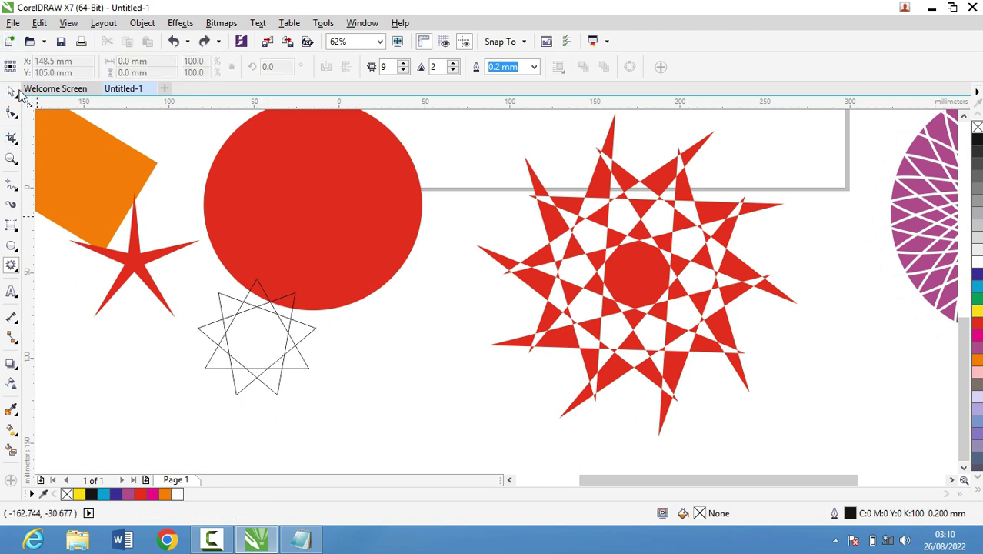
left_click(15, 93)
left_click(54, 92)
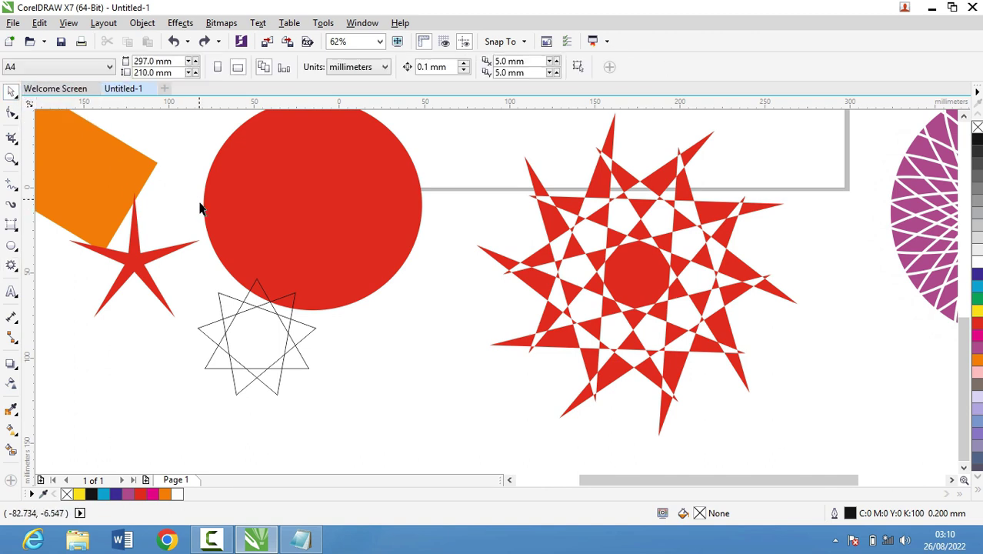
Place the 9-point star under the red circle, filled dark blue with no outline
left_click_drag(192, 276, 347, 406)
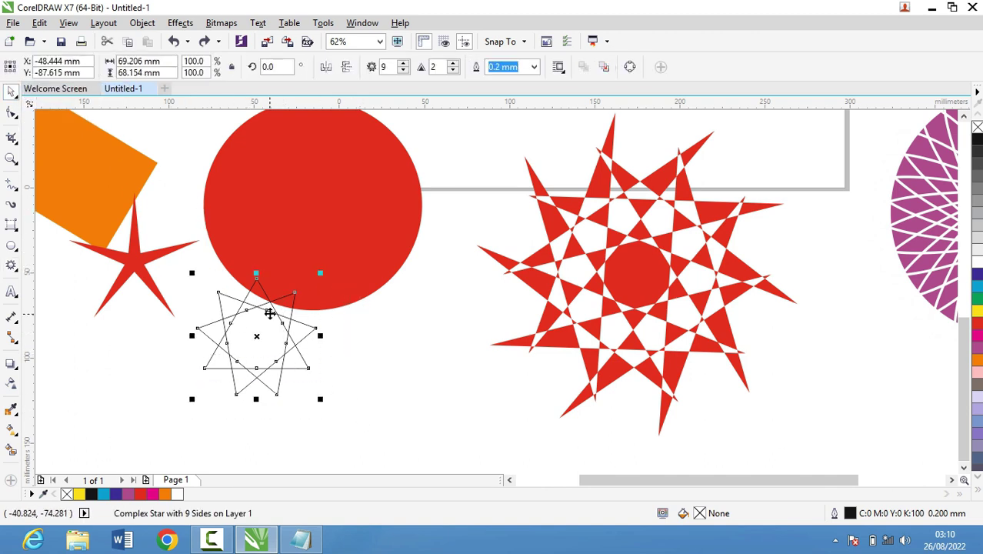
left_click_drag(255, 336, 424, 360)
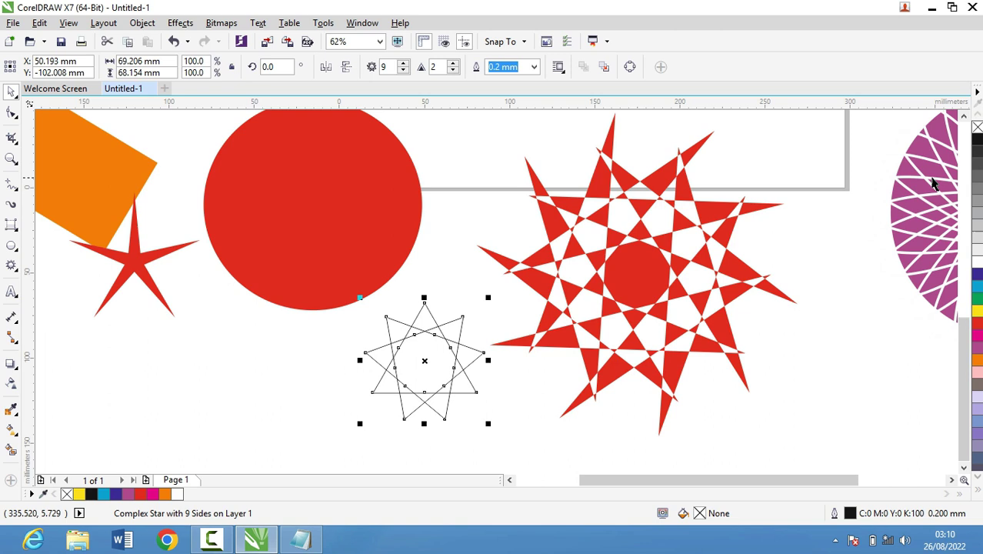
left_click(977, 275)
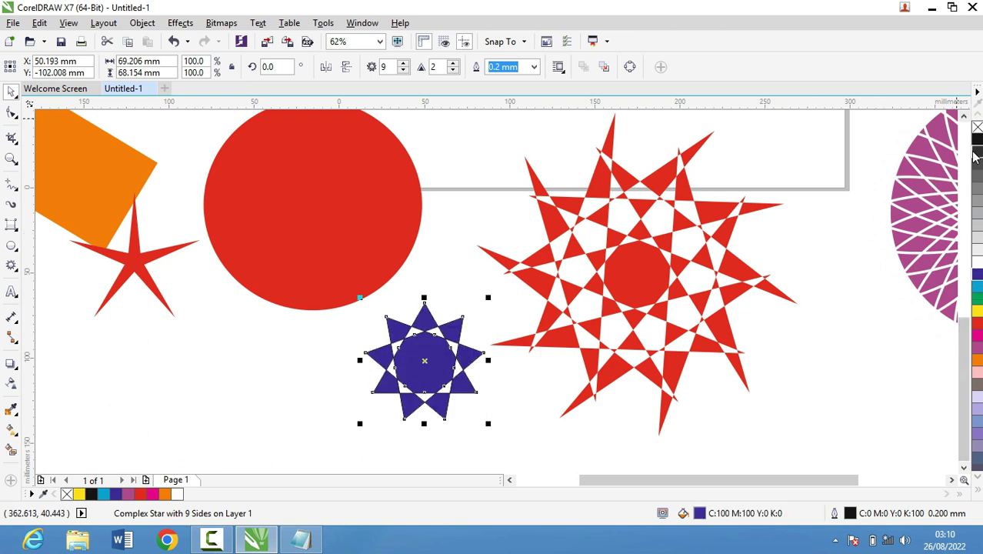
right_click(974, 125)
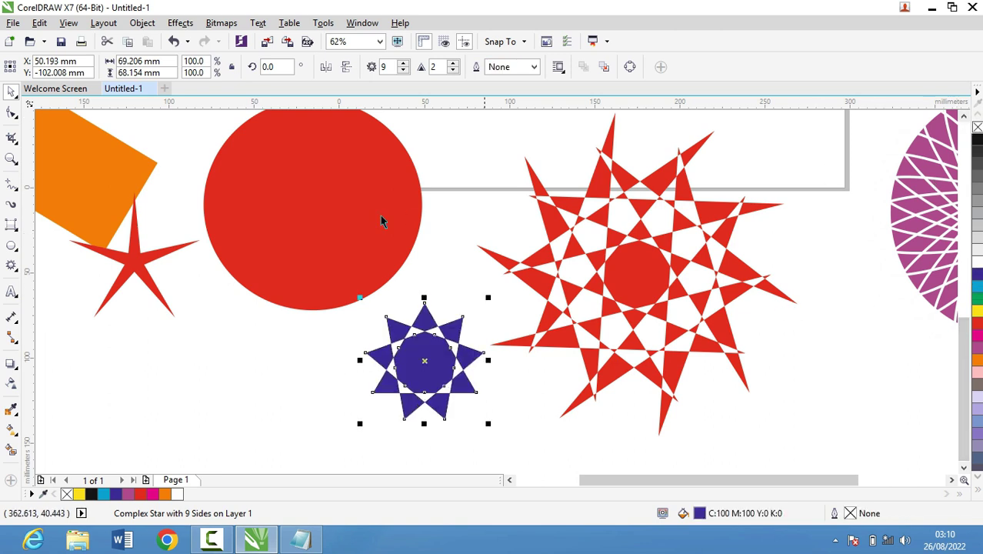
left_click(12, 112)
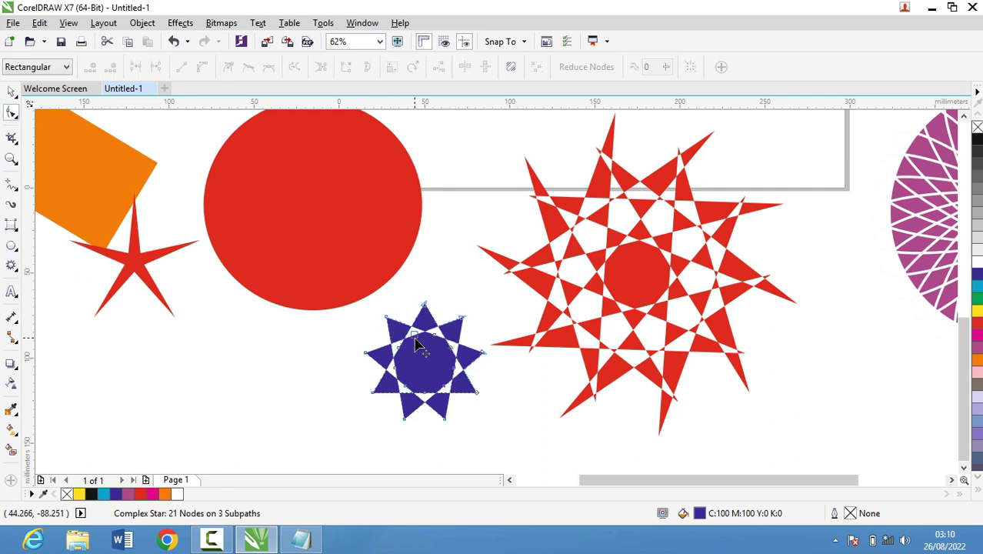
Enlarge the blue star by dragging a node and move it onto the red circle
left_click_drag(440, 349, 448, 271)
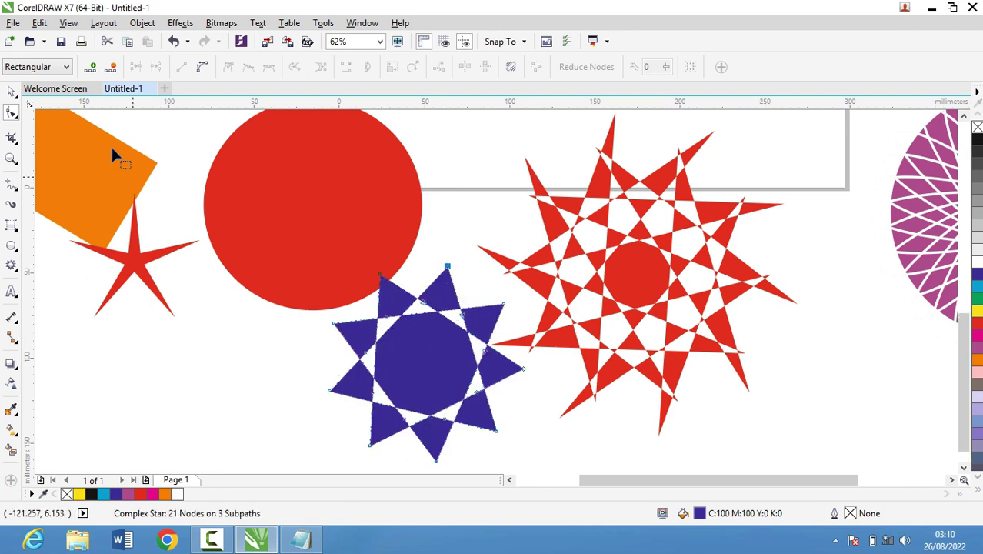
left_click(12, 90)
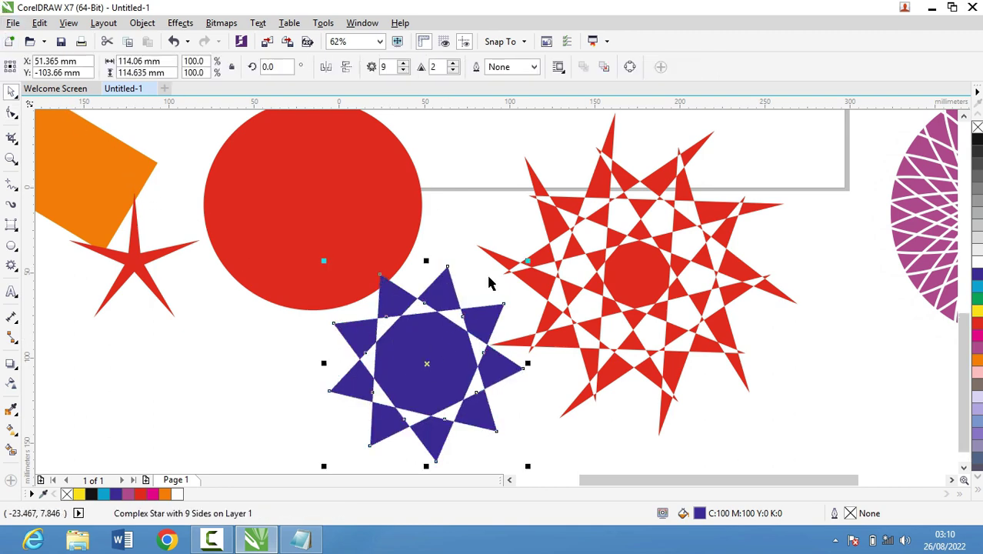
left_click_drag(428, 366, 317, 197)
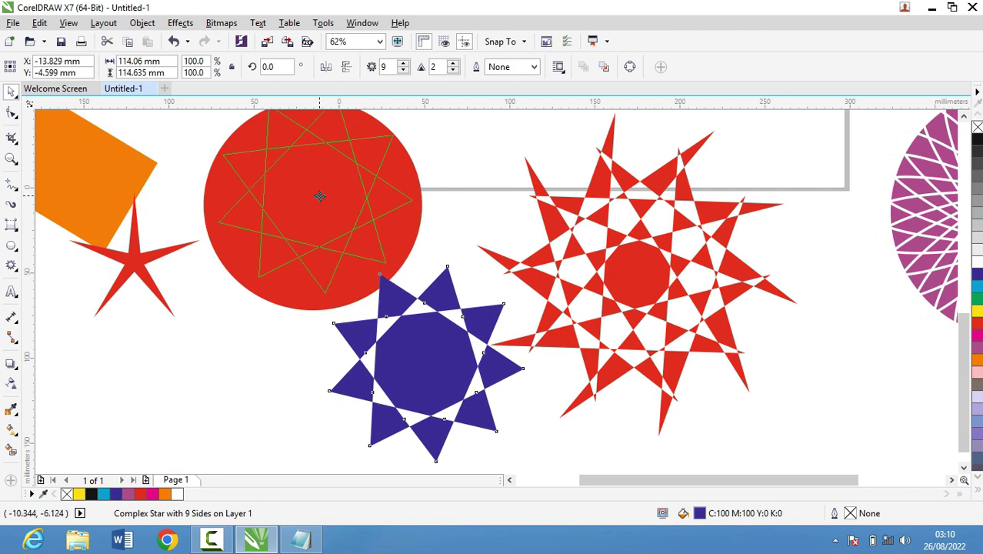
Fill the star on the circle white to cut a star pattern
left_click(428, 394)
left_click(330, 186)
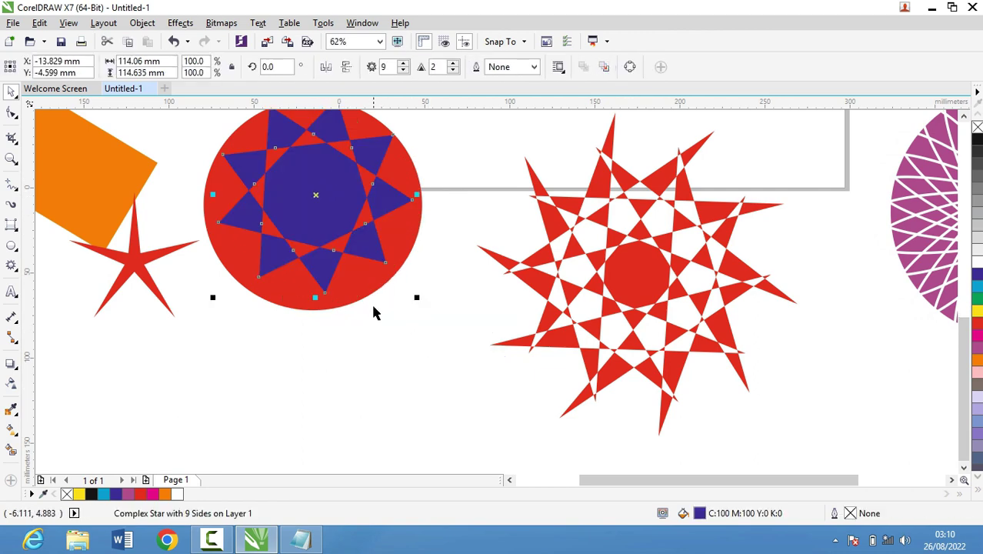
left_click(385, 340)
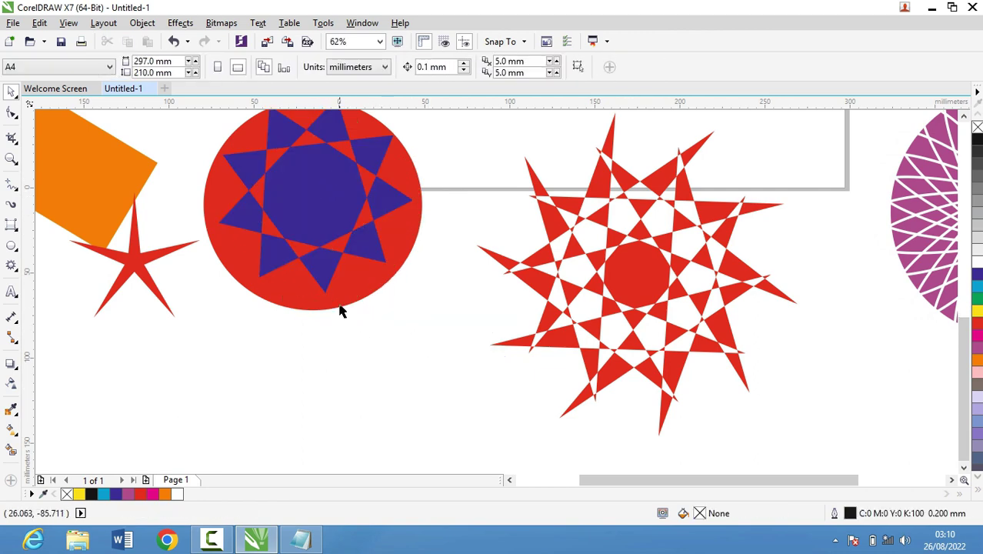
left_click(283, 183)
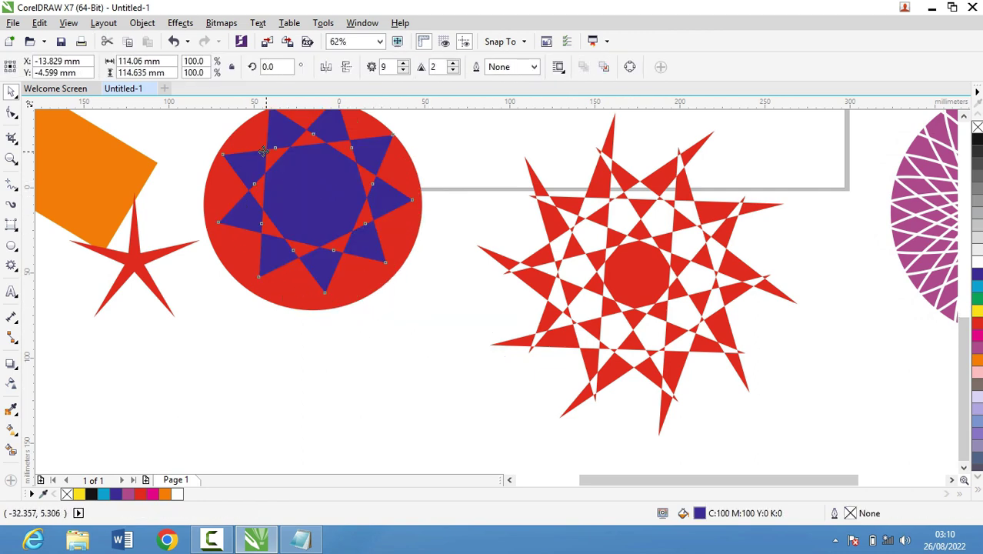
left_click(977, 264)
left_click(350, 467)
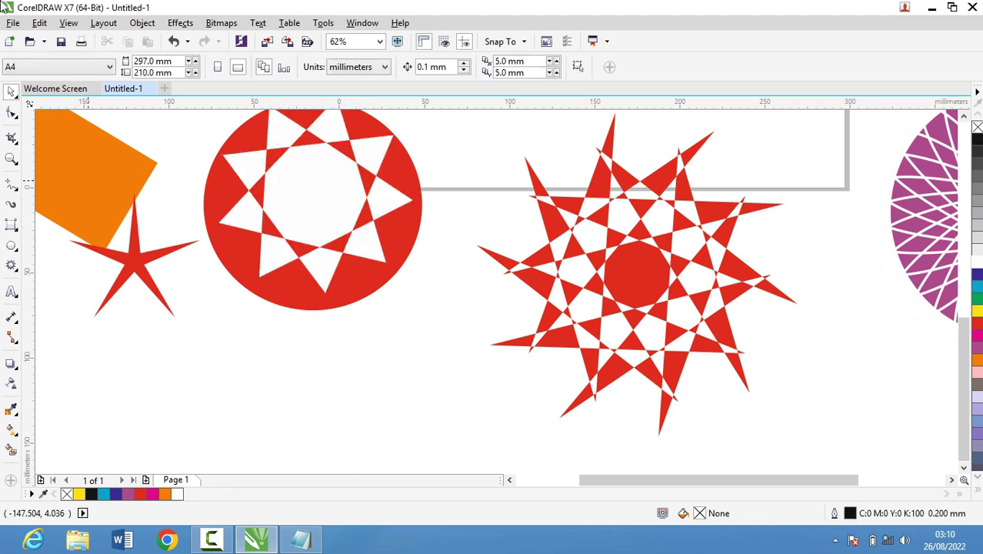
Draw a 4-by-3 graph-paper grid below the red circle
left_click(14, 271)
left_click(70, 317)
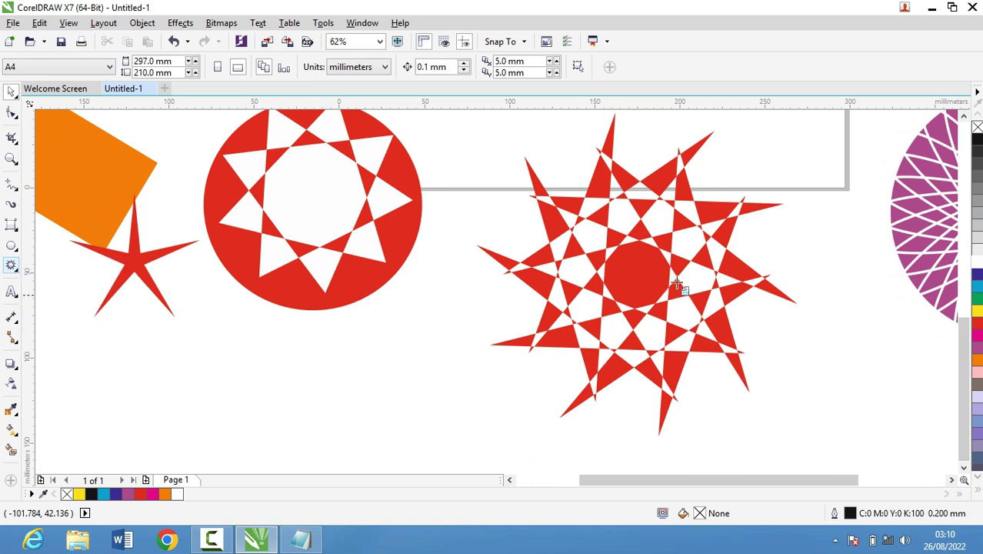
left_click_drag(186, 333, 462, 464)
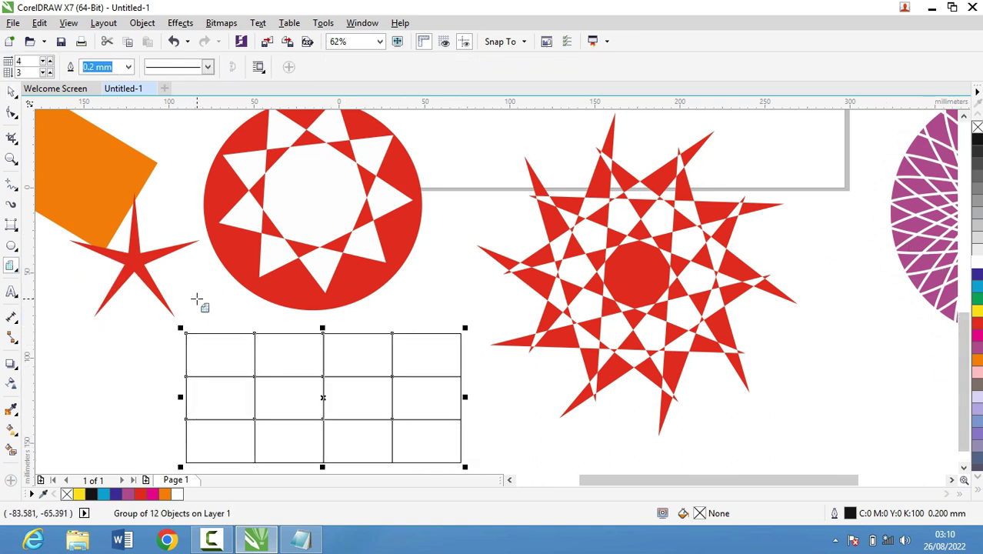
Fill the grid cyan and give it light grey 10% black cell lines
left_click(977, 287)
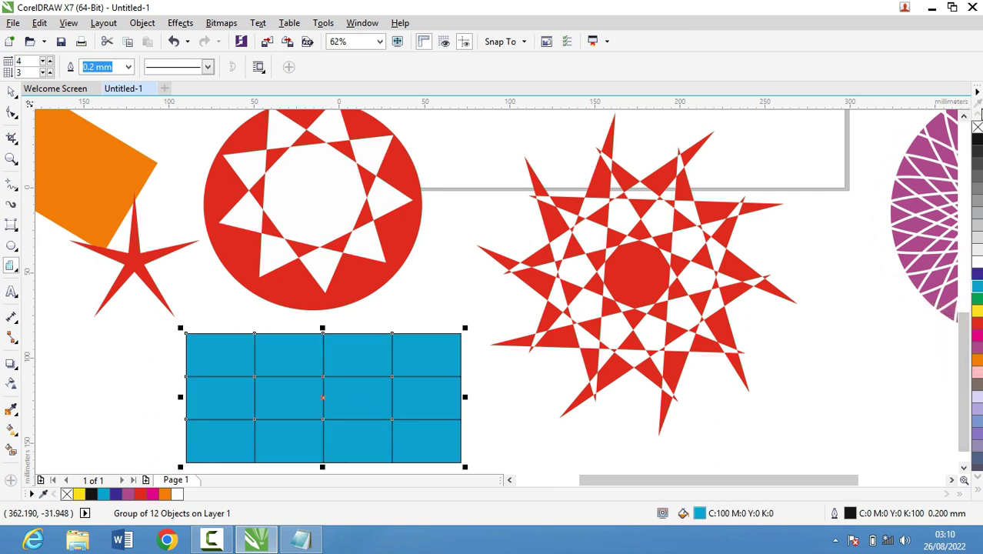
right_click(978, 127)
left_click(978, 127)
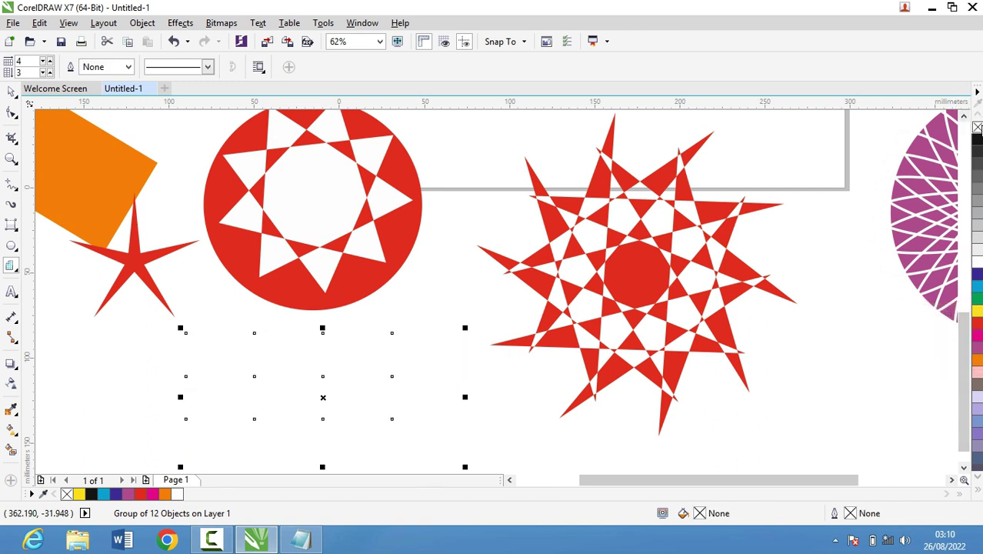
key("ctrl+z")
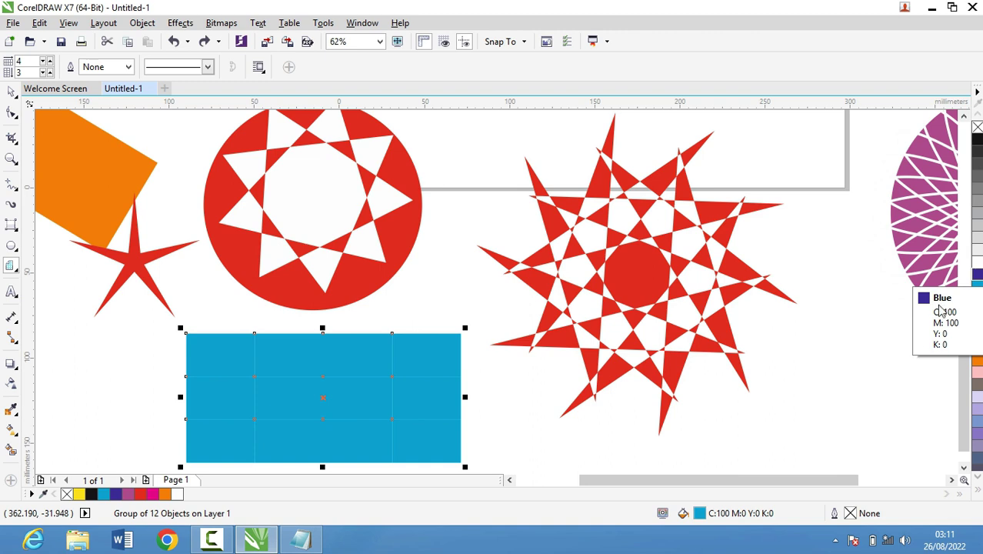
right_click(976, 255)
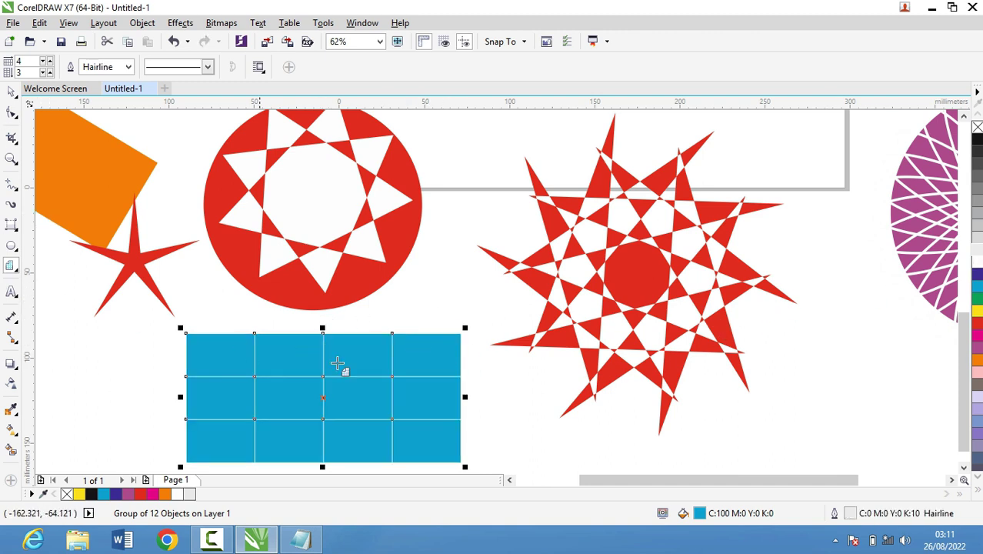
Browse the dashed outline styles without applying one
left_click(12, 268)
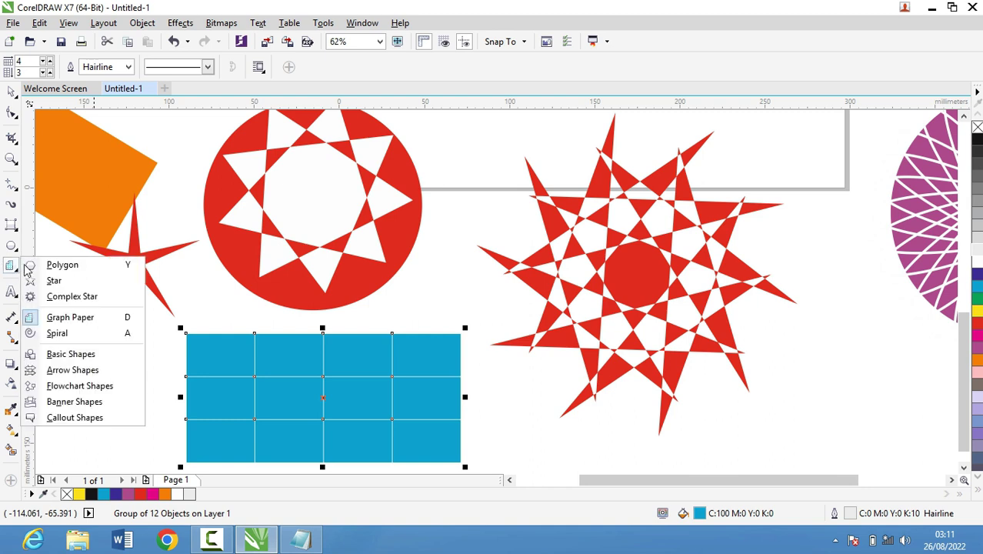
left_click(128, 67)
left_click(192, 67)
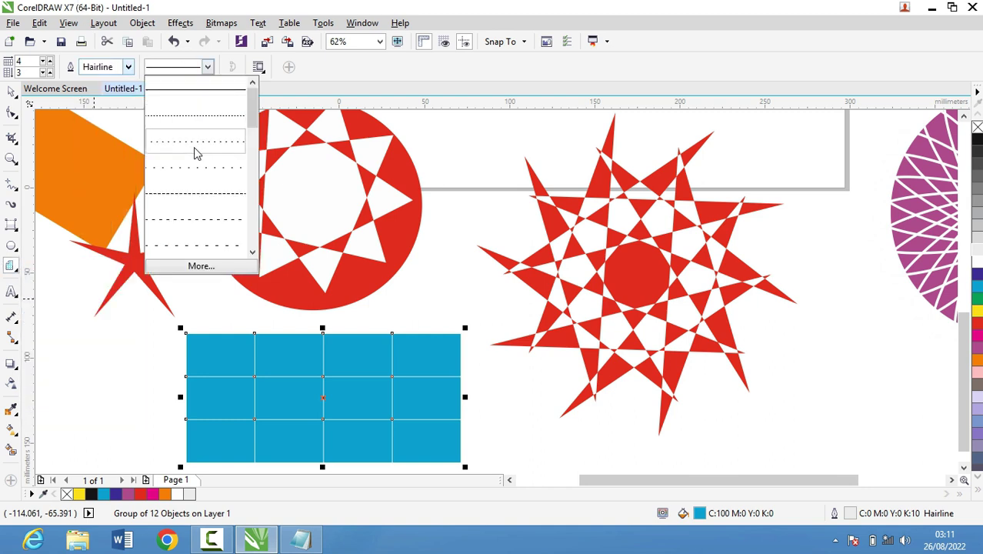
scroll(195, 154, "down", 2)
scroll(223, 154, "down", 2)
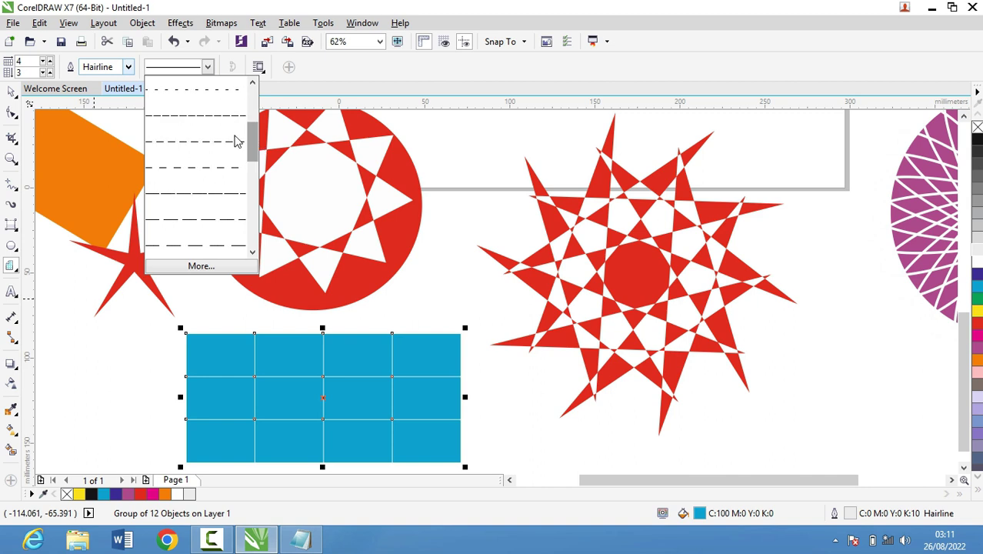
left_click(18, 277)
left_click(16, 270)
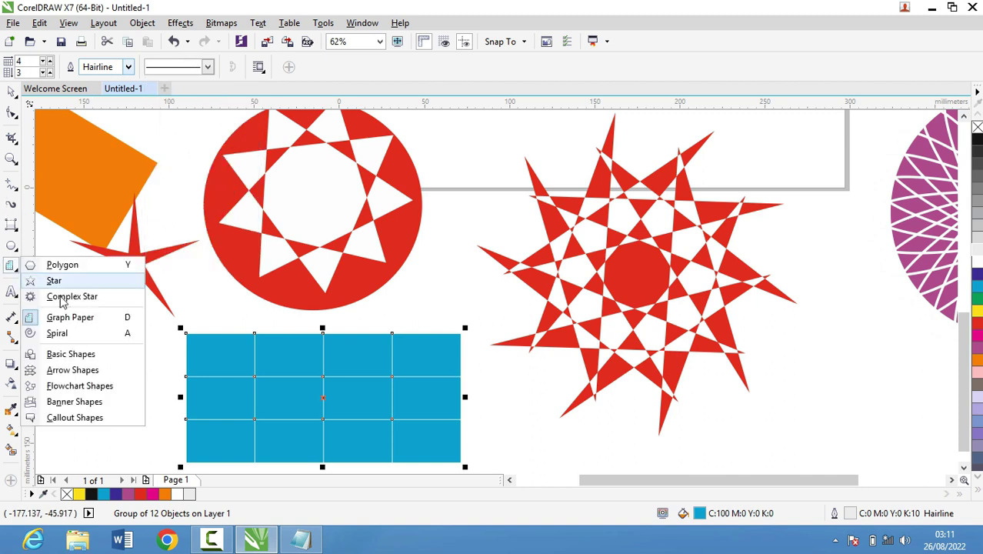
Draw a spiral right of the big red star, reposition it and fill it yellow
left_click(57, 333)
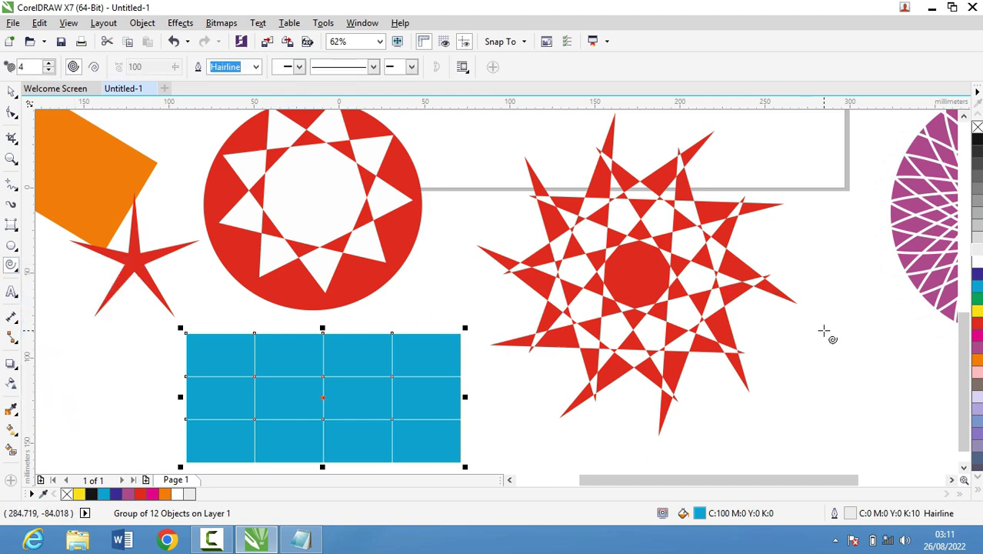
left_click_drag(818, 351, 879, 409)
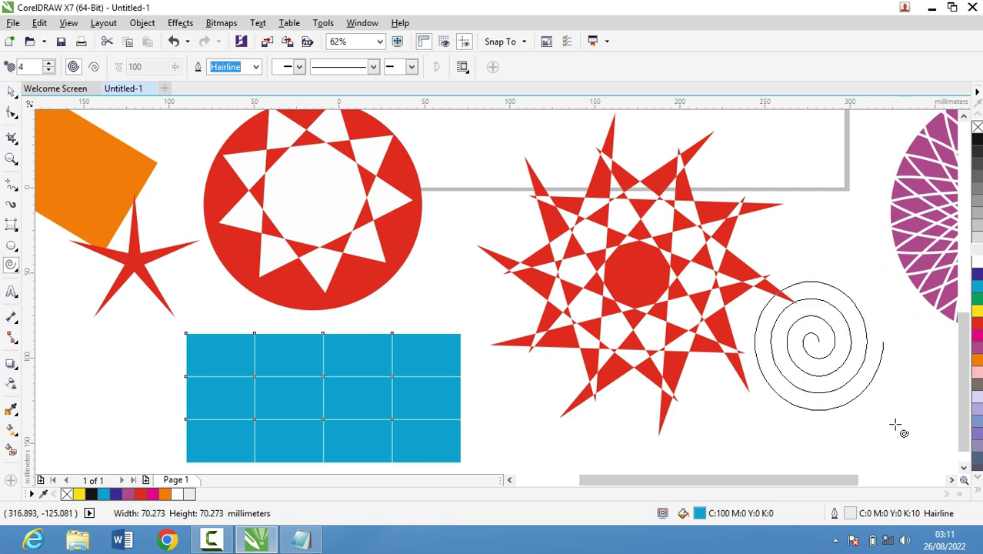
left_click_drag(897, 418, 901, 428)
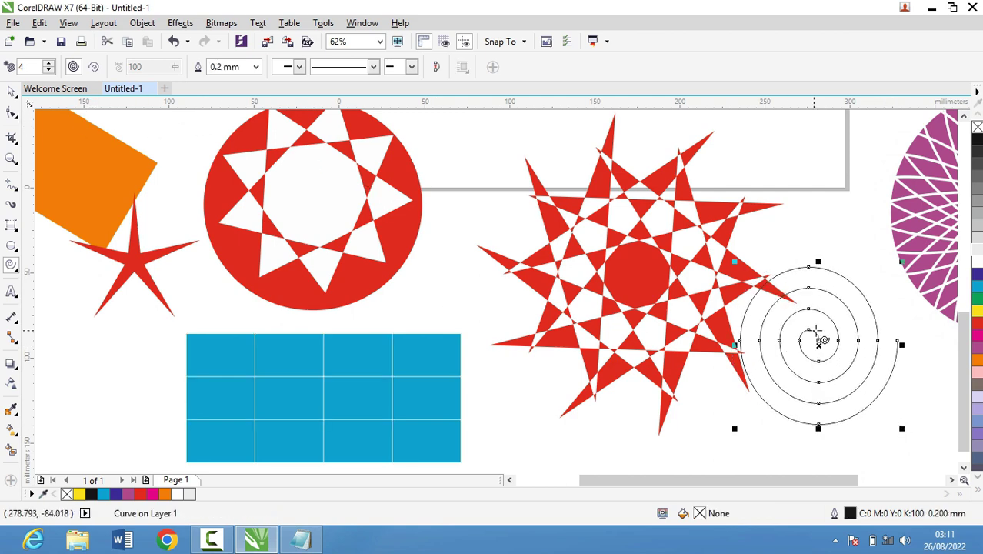
left_click_drag(816, 344, 853, 361)
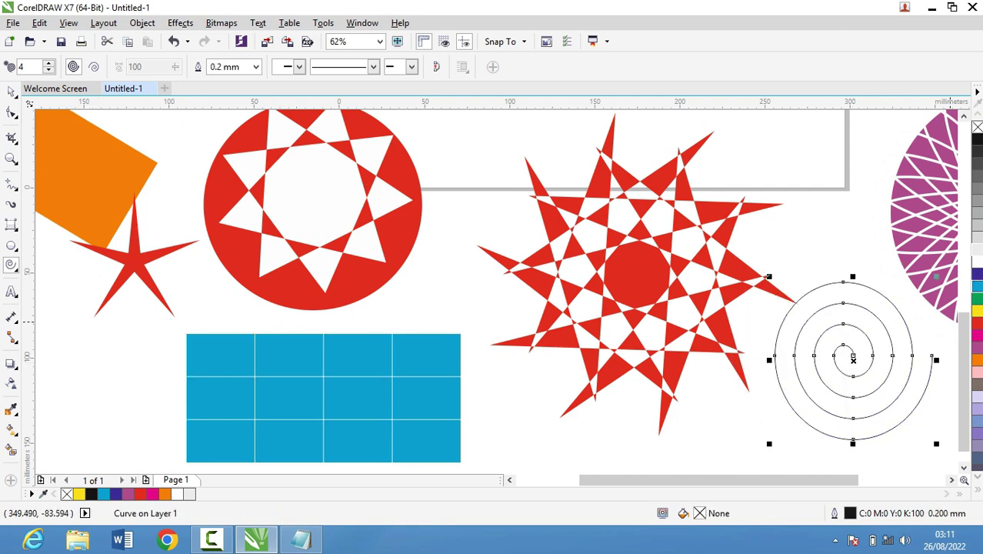
left_click(977, 311)
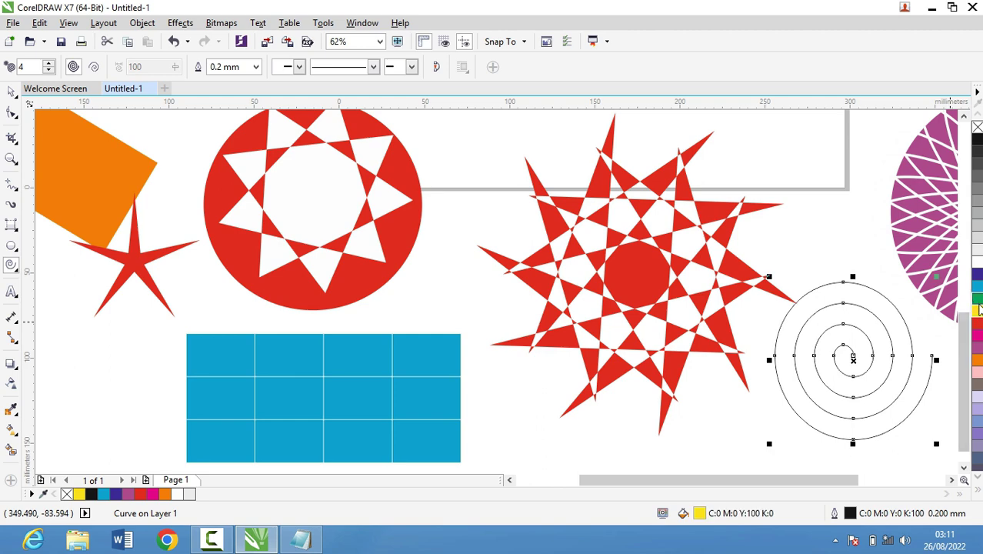
Give the spiral a 1.5 mm outline, a magenta fill and a dark blue outline colour
right_click(976, 300)
key("F12")
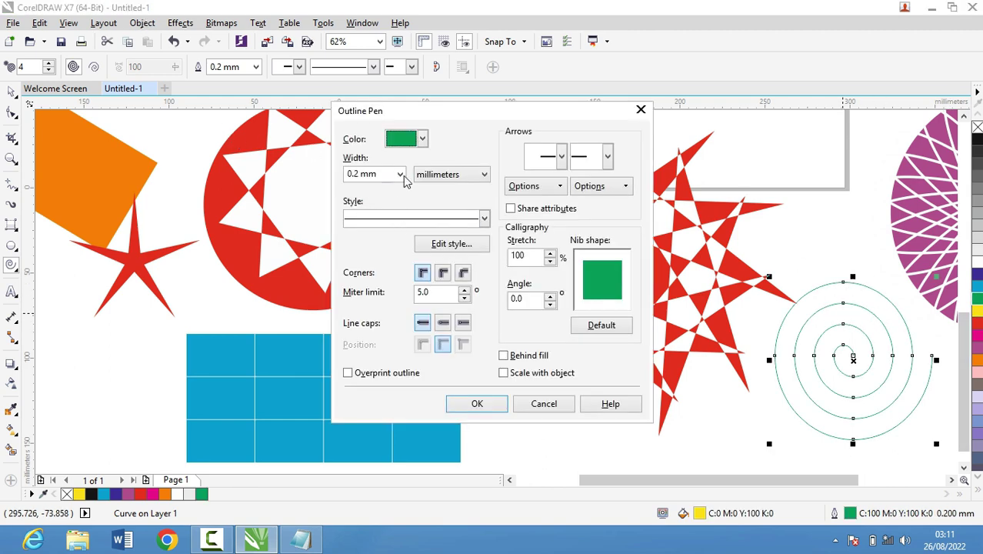
left_click(399, 174)
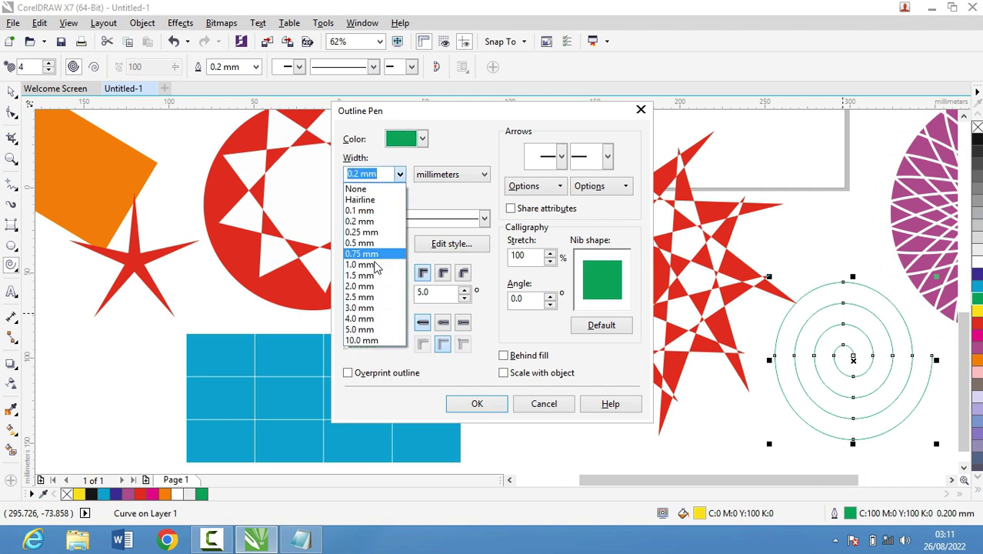
left_click(372, 254)
left_click(458, 406)
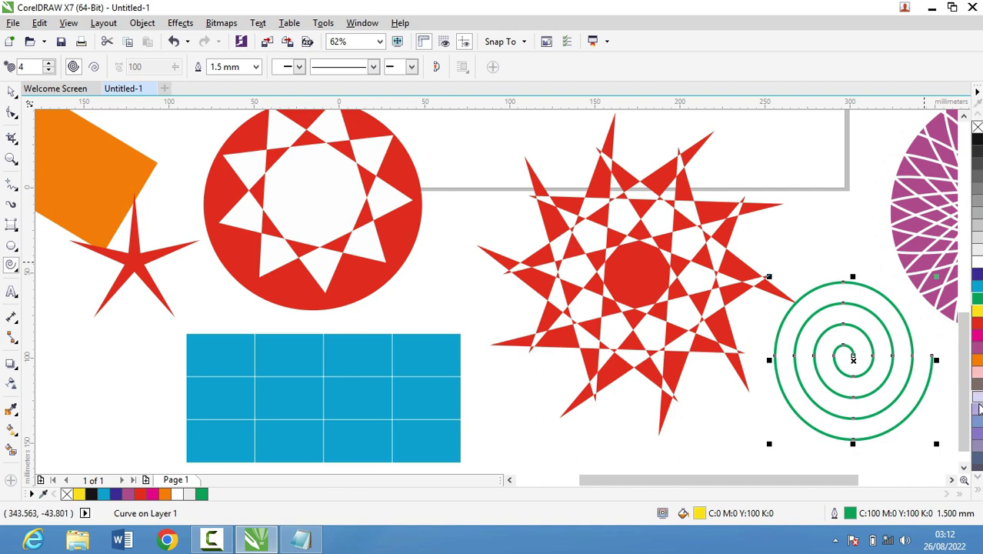
left_click(978, 335)
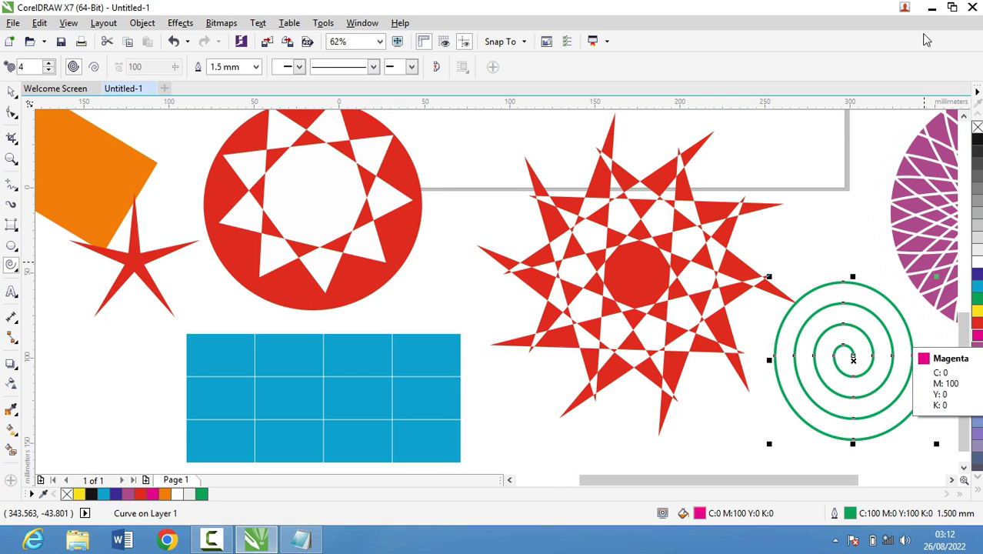
right_click(978, 274)
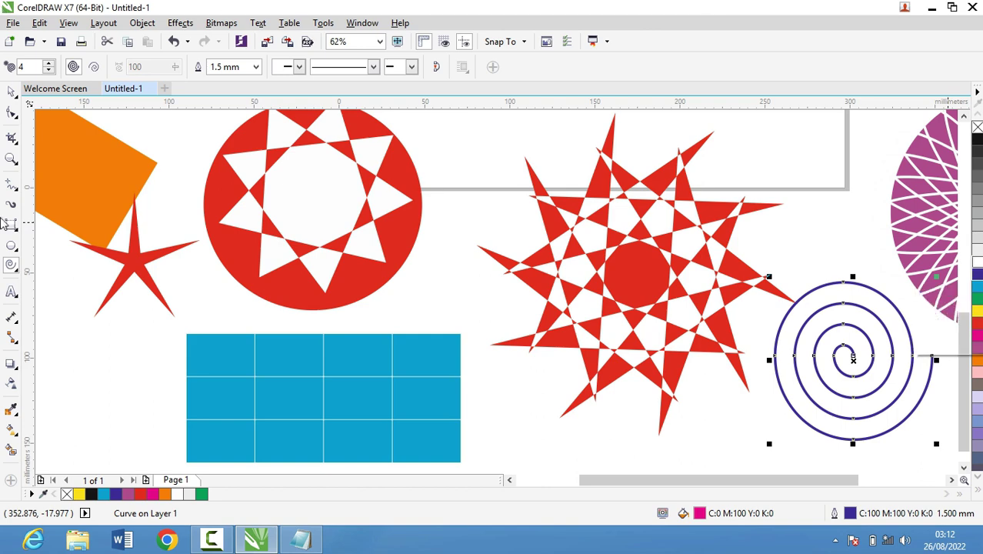
Undo a stray node stretch, then select all spiral nodes and shift them up-left
left_click(11, 113)
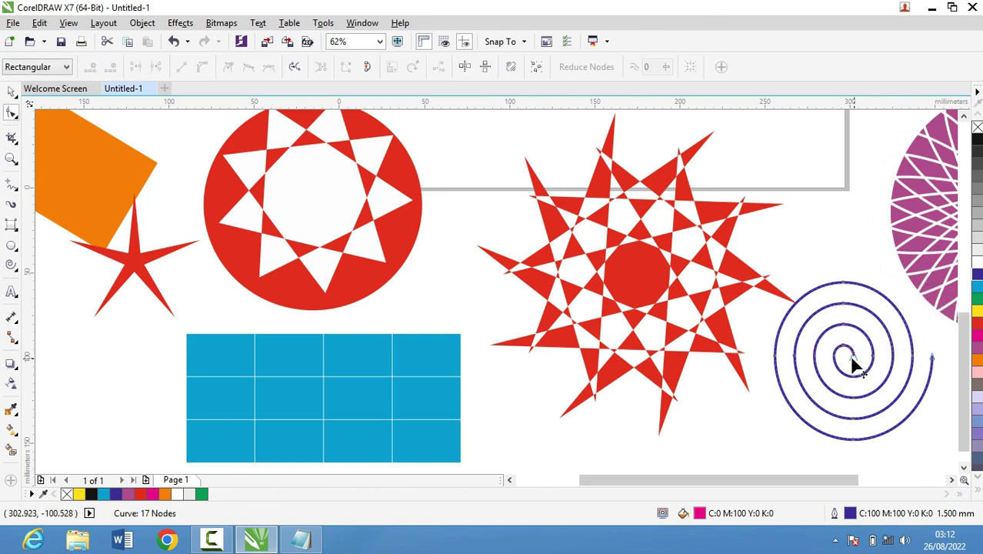
left_click_drag(850, 356, 809, 246)
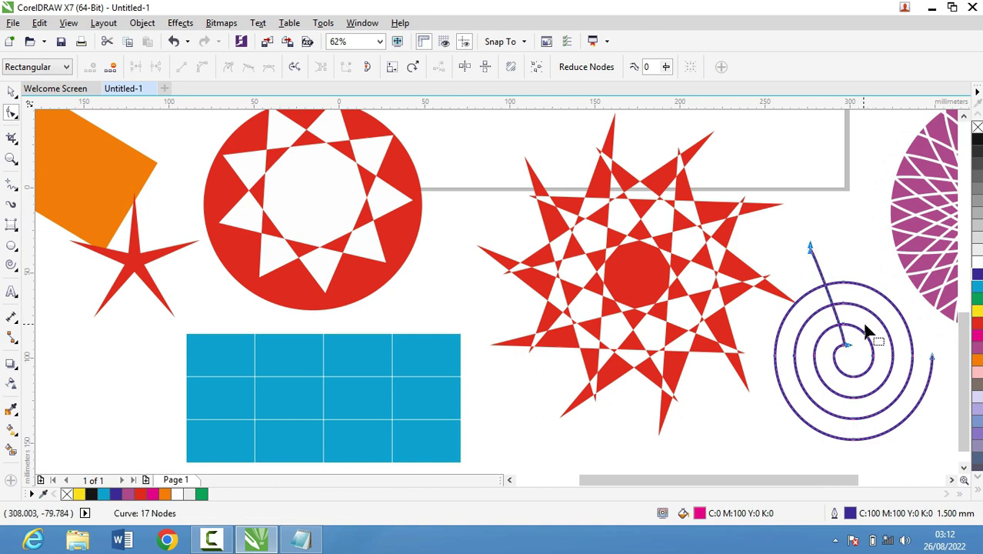
key("ctrl+z")
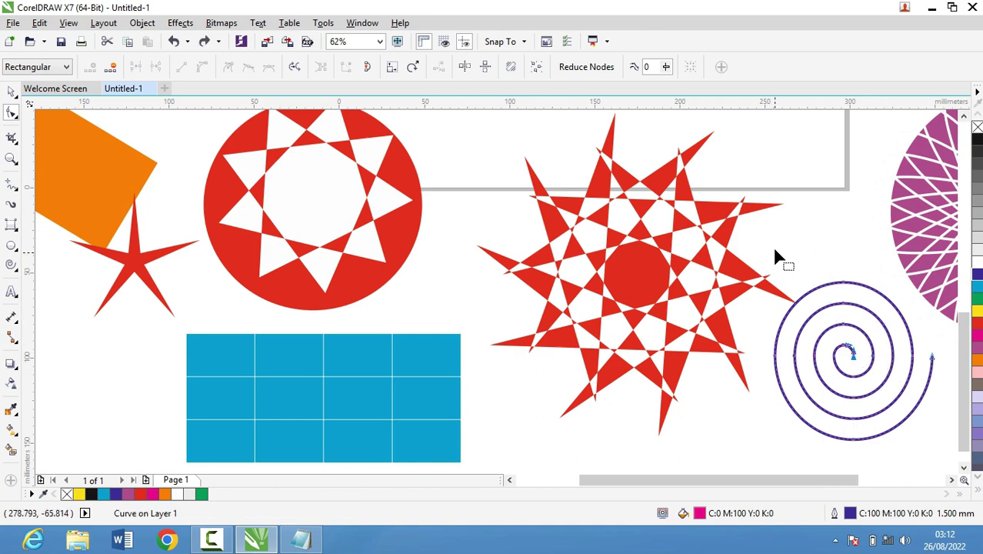
left_click_drag(773, 248, 934, 446)
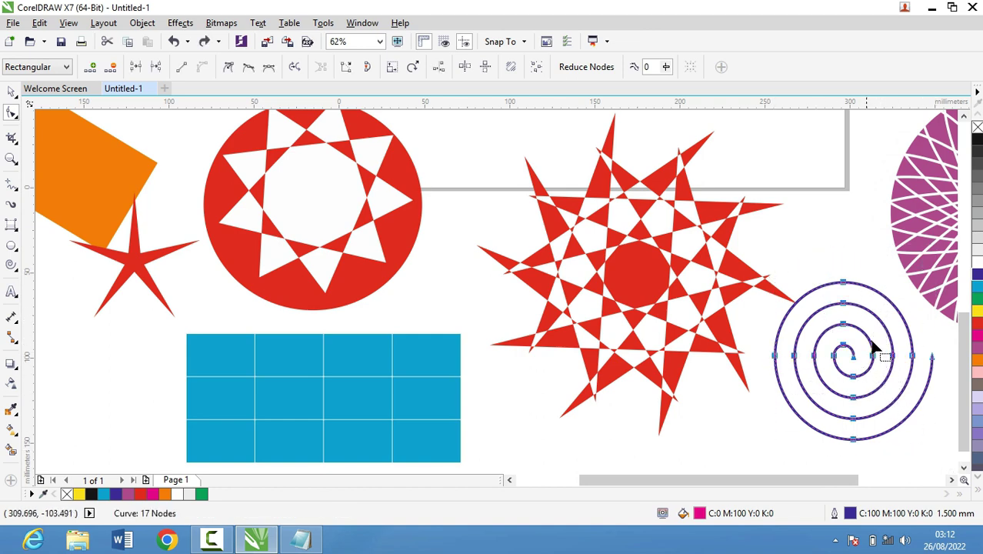
mouse_move(892, 353)
left_mouse_down()
mouse_move(873, 273)
mouse_move(898, 327)
left_mouse_up()
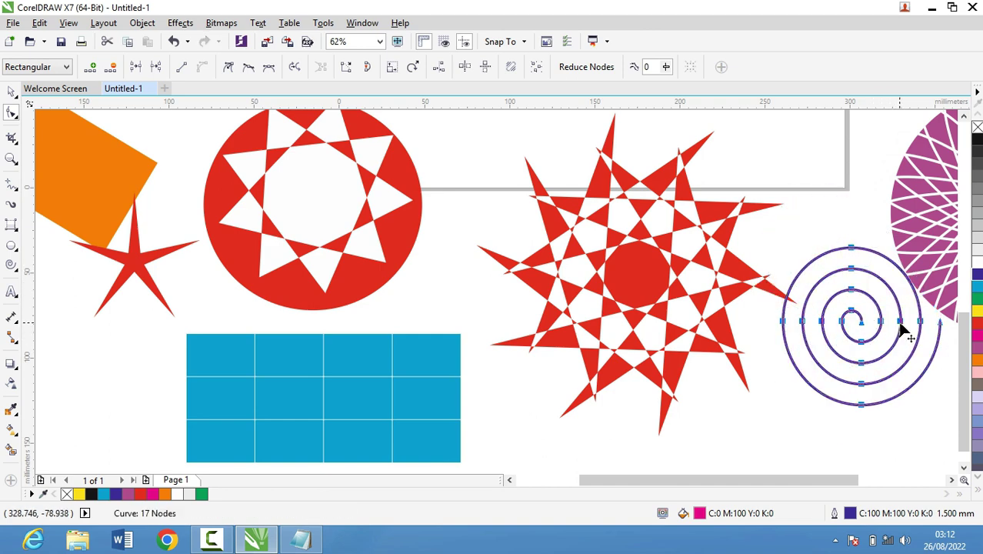
left_click(11, 265)
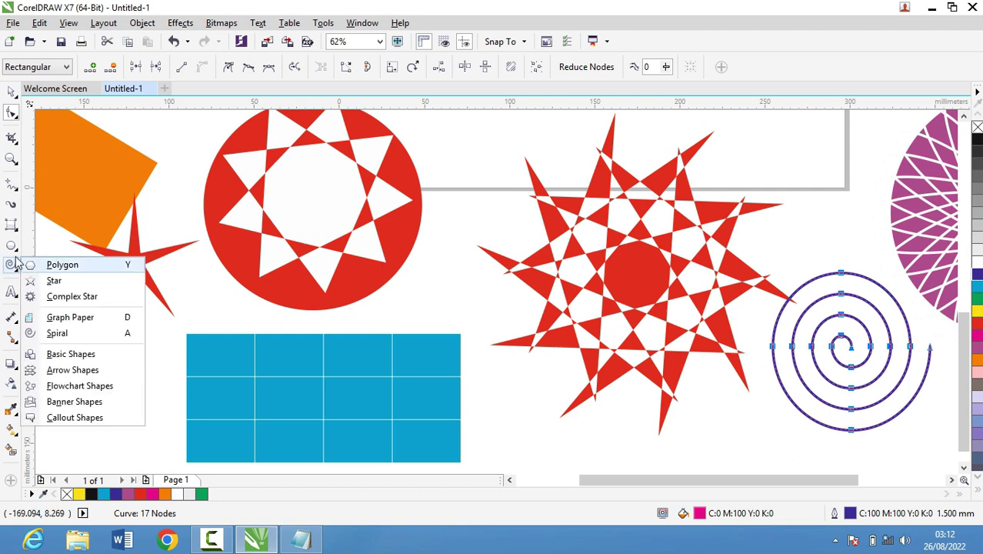
Draw a logarithmic spiral below the red five-pointed star
left_click(31, 332)
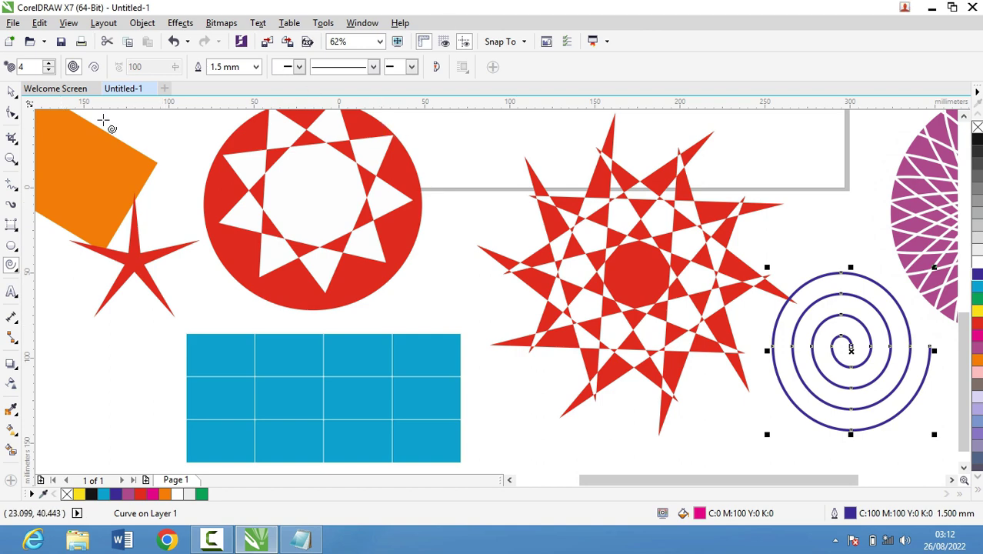
left_click(93, 67)
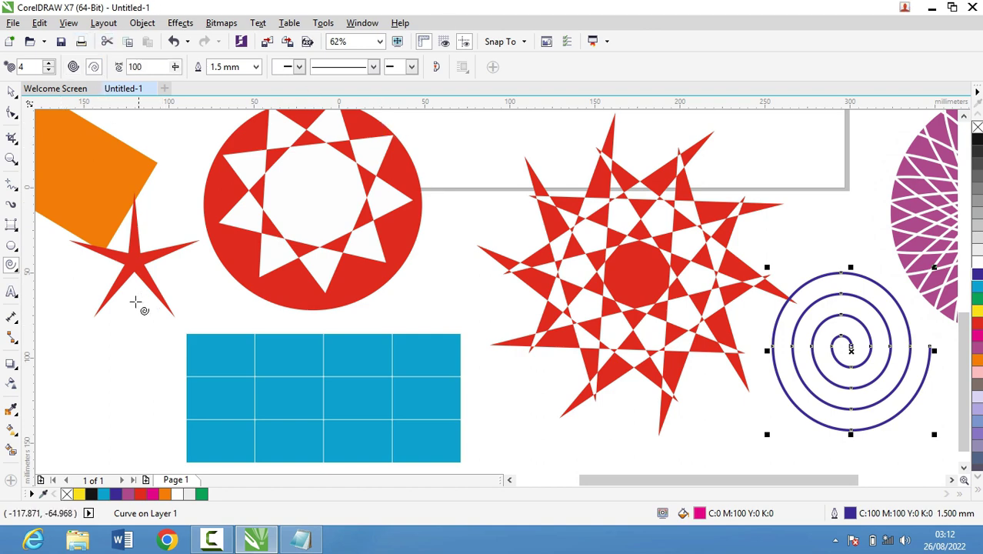
left_click_drag(88, 343, 142, 387)
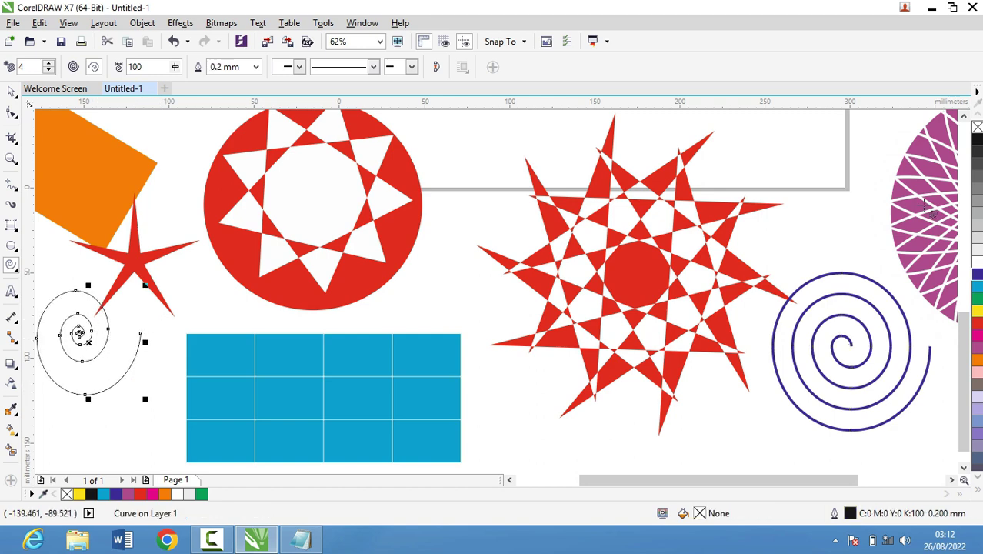
Give the new spiral a yellow outline 2.0 mm wide
right_click(977, 310)
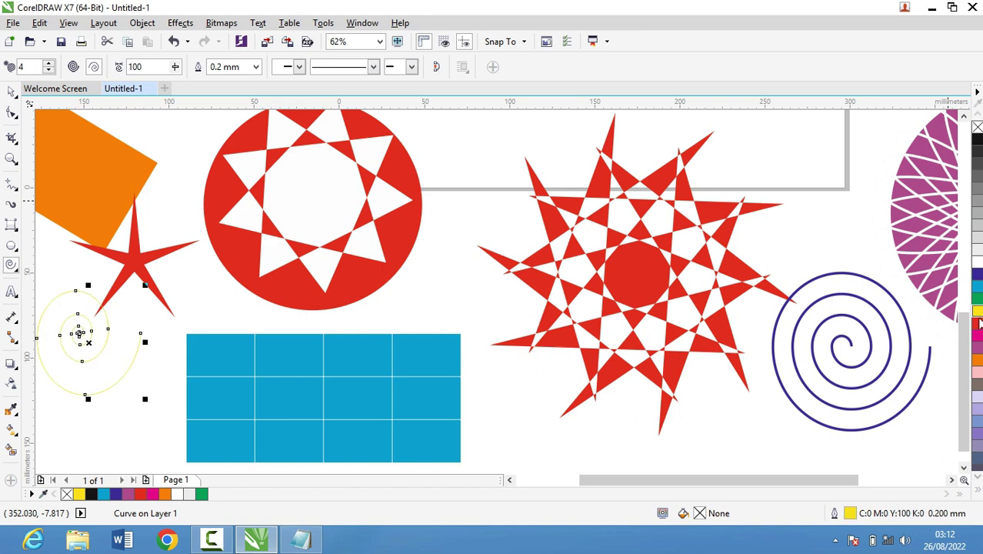
key("F12")
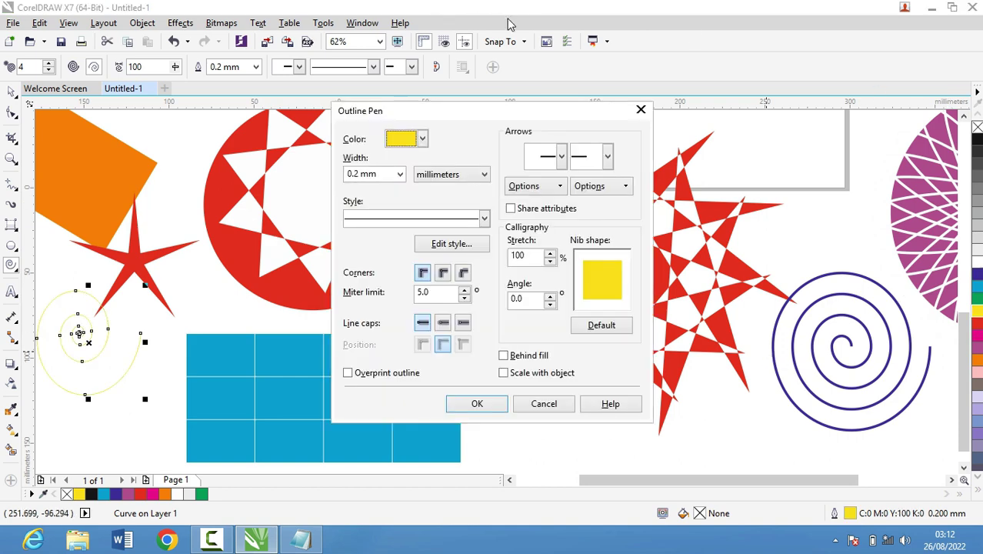
left_click(399, 174)
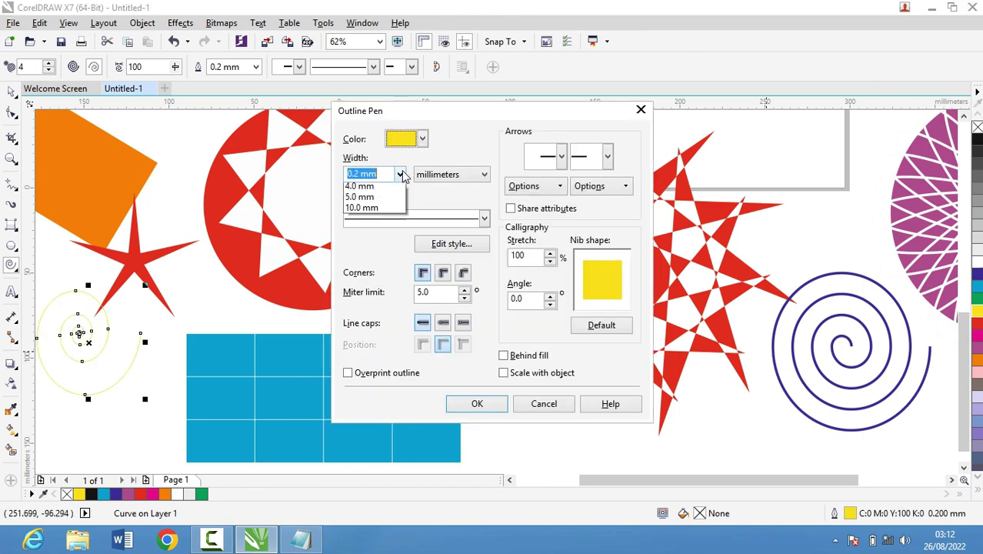
left_click(369, 288)
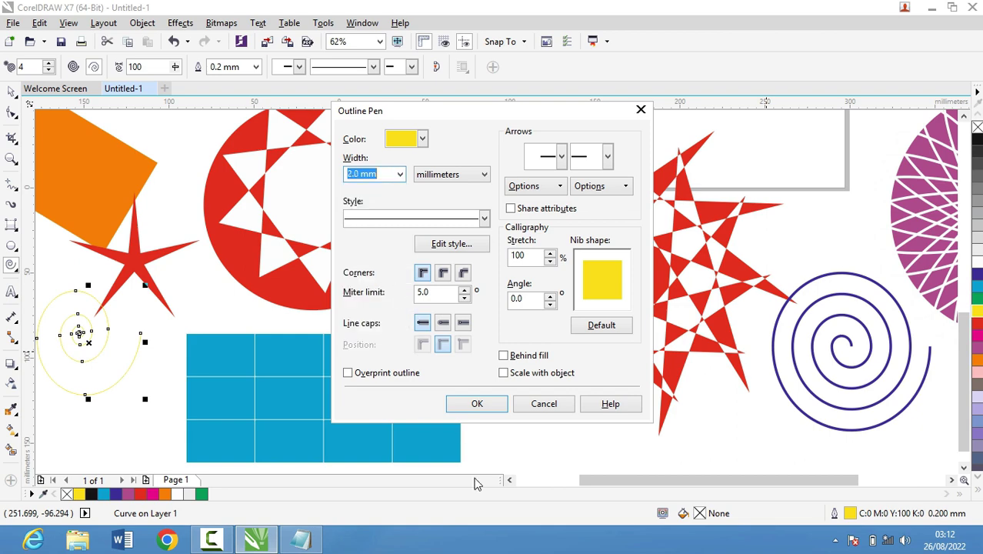
left_click(476, 405)
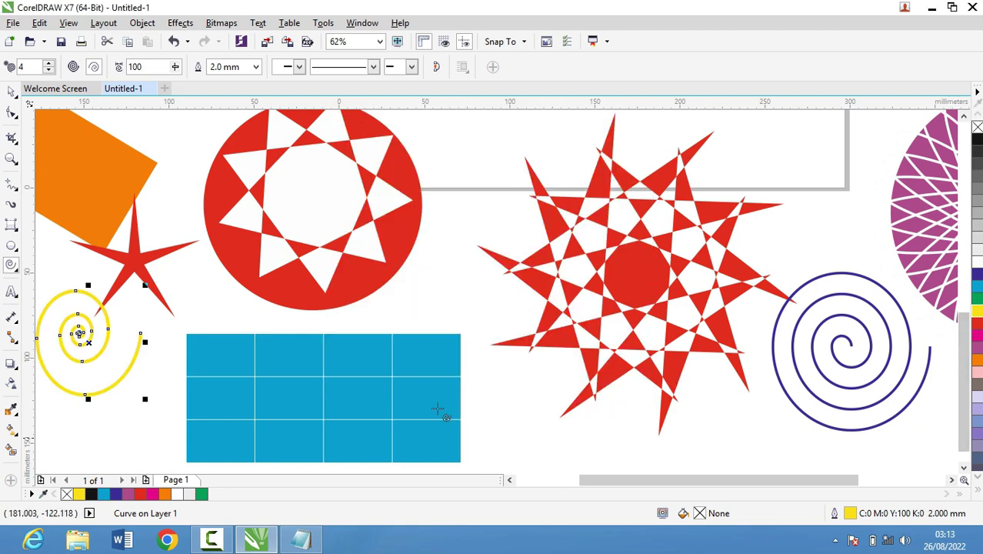
Scroll the view up and choose the heart from the Basic Shapes presets
scroll(962, 345, "right", 1)
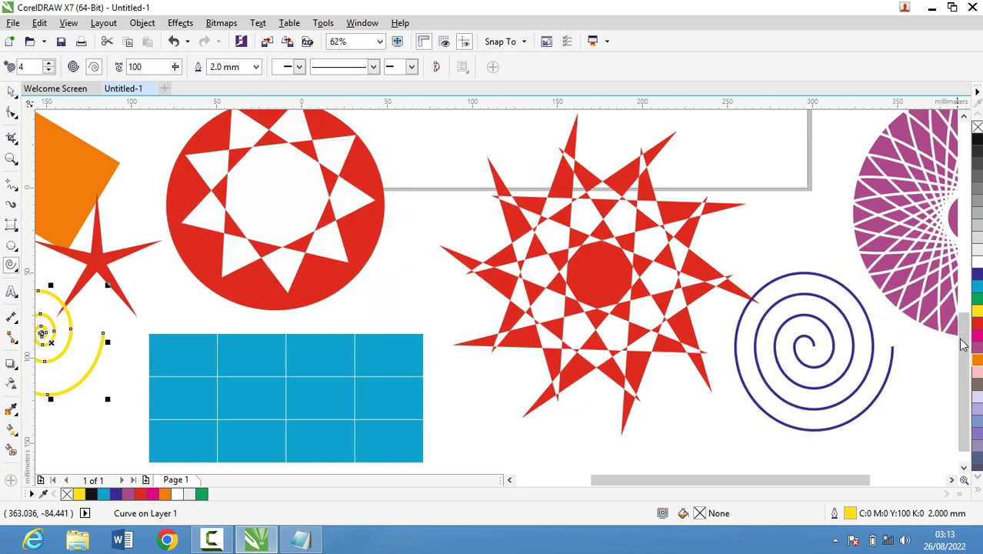
left_click_drag(962, 345, 959, 153)
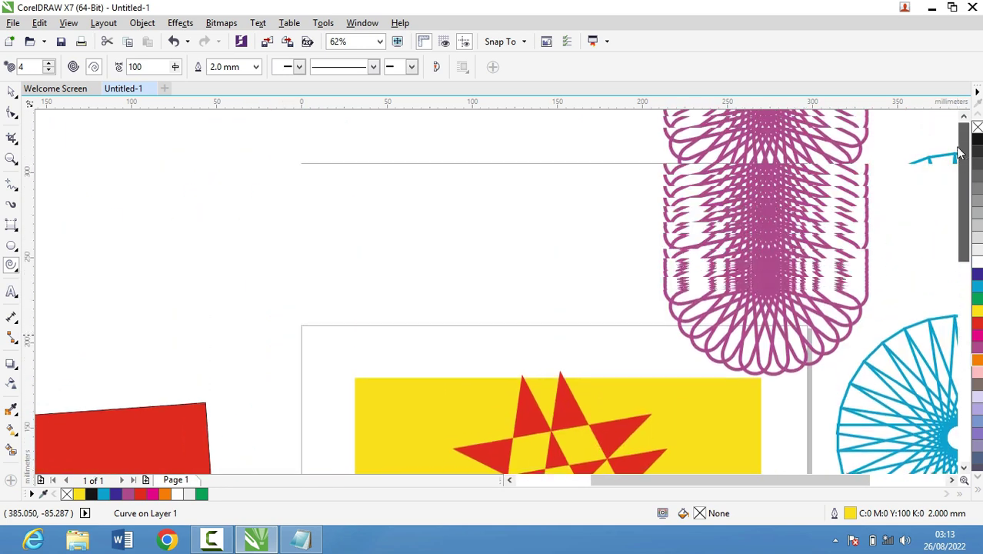
left_click(15, 269)
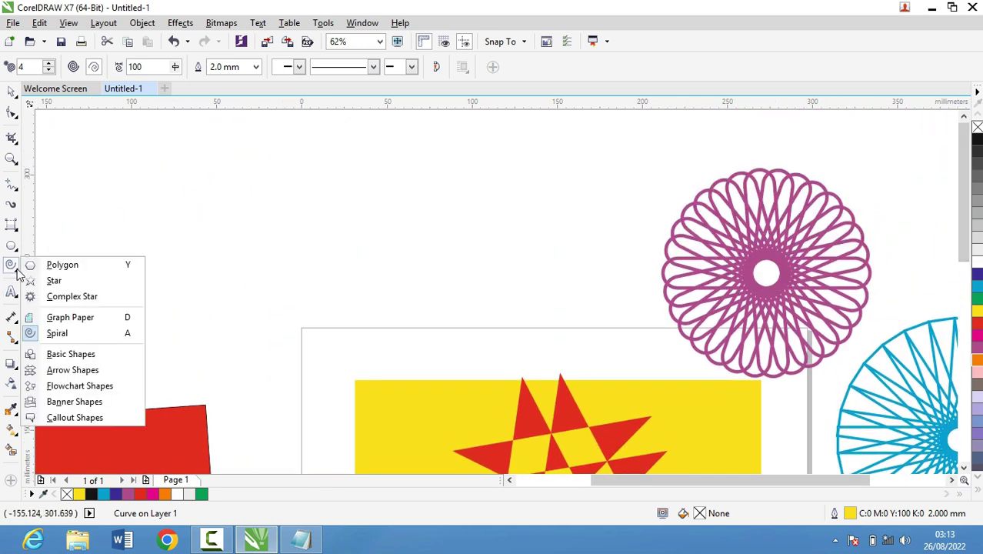
left_click(71, 354)
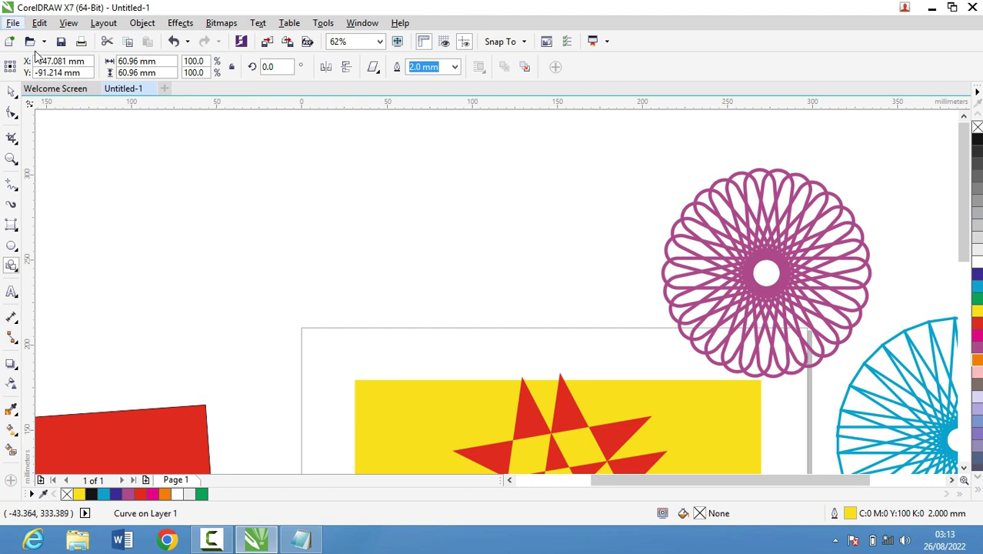
left_click(373, 67)
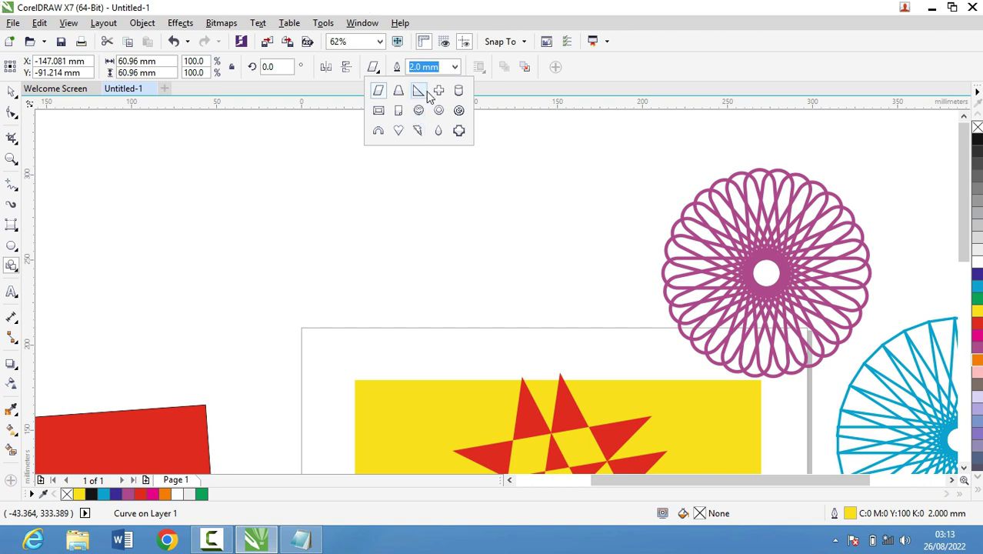
left_click(399, 131)
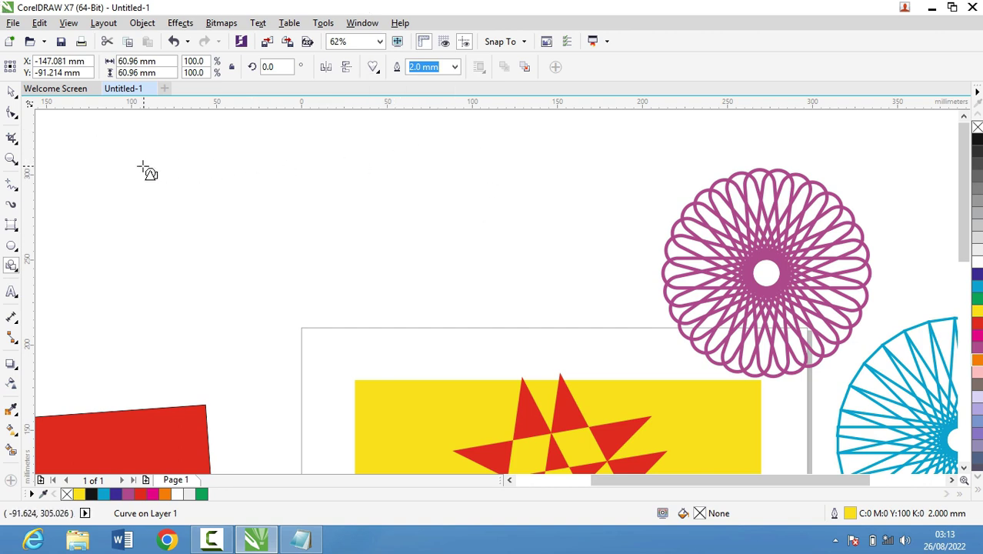
Draw the heart upper-left, fill it red with no outline, and nudge it lower-right
mouse_move(144, 170)
left_mouse_down()
mouse_move(216, 221)
mouse_move(199, 190)
left_mouse_up()
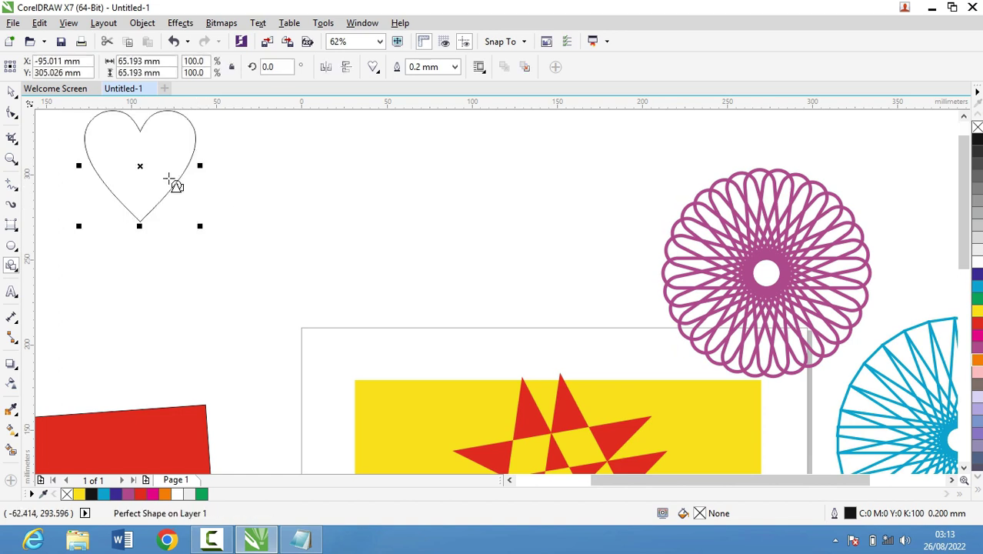
left_click(976, 324)
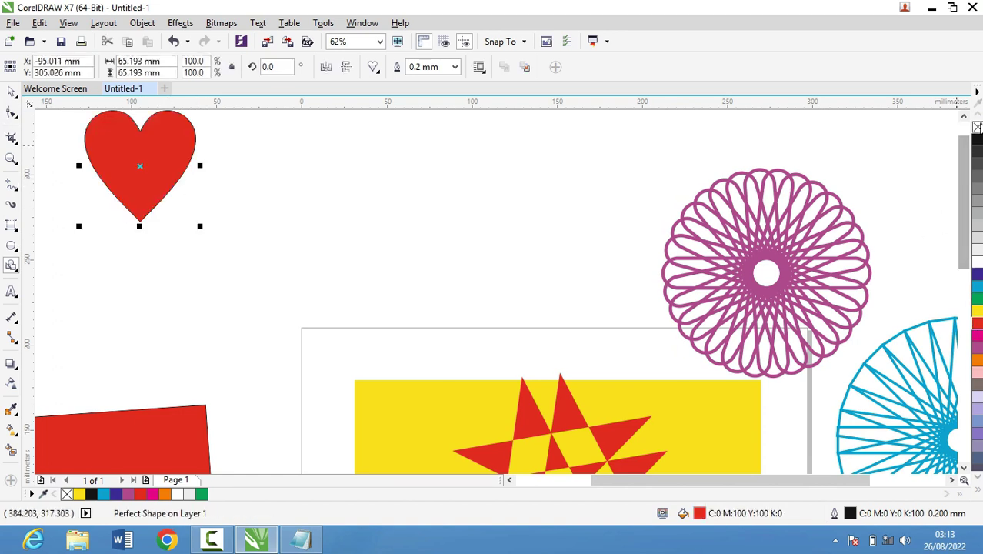
right_click(977, 127)
left_click(11, 91)
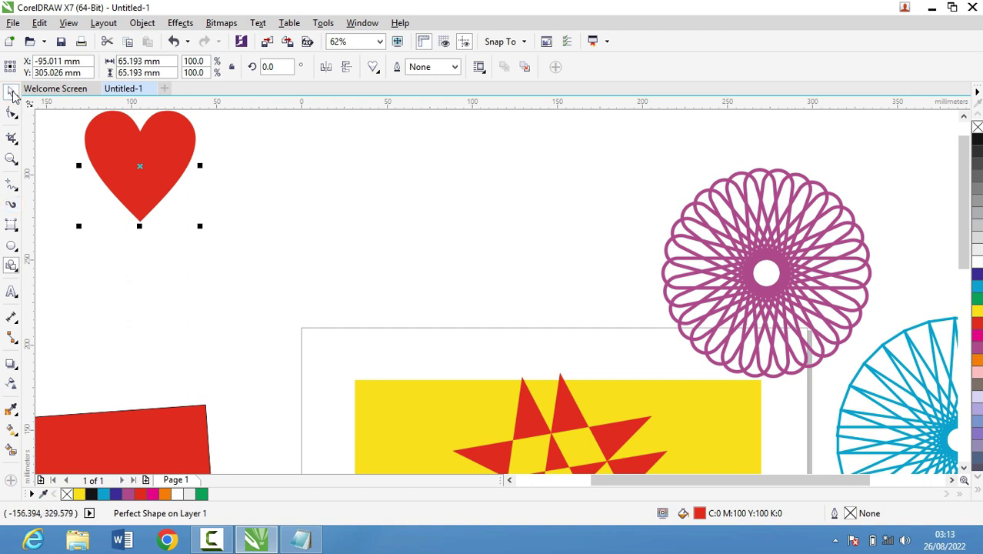
left_click_drag(135, 167, 142, 226)
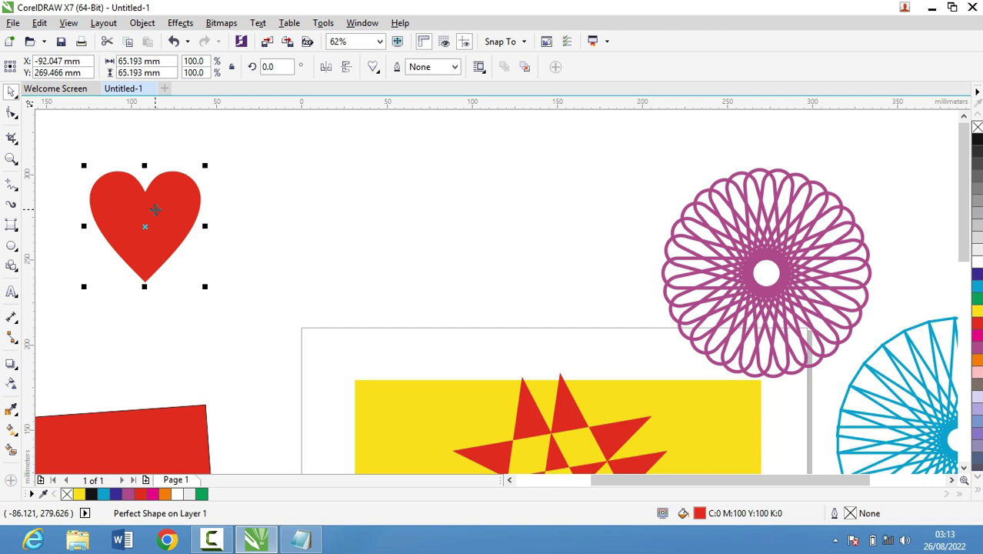
Deselect the red heart and pick the cylinder from the Basic Shapes presets
left_click(363, 207)
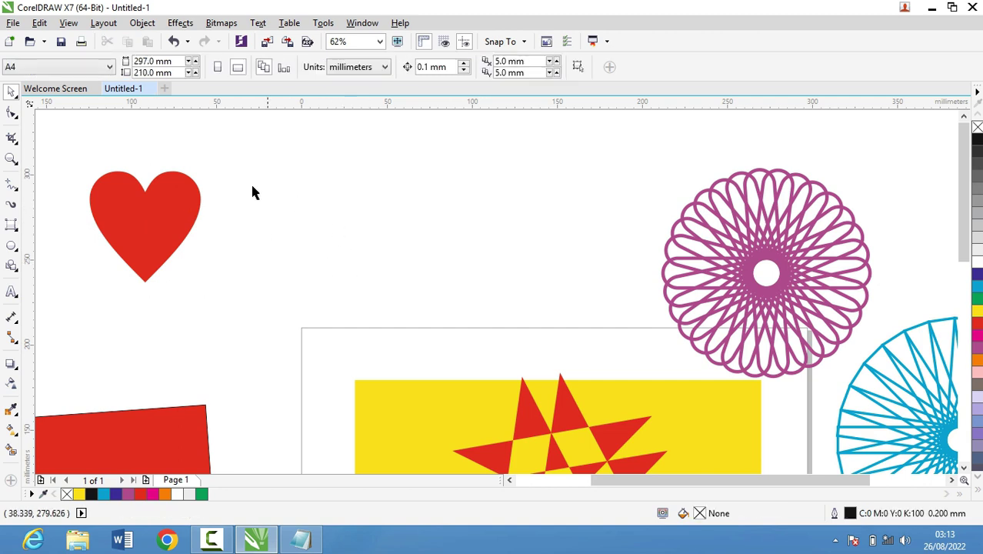
left_click_drag(89, 135, 321, 292)
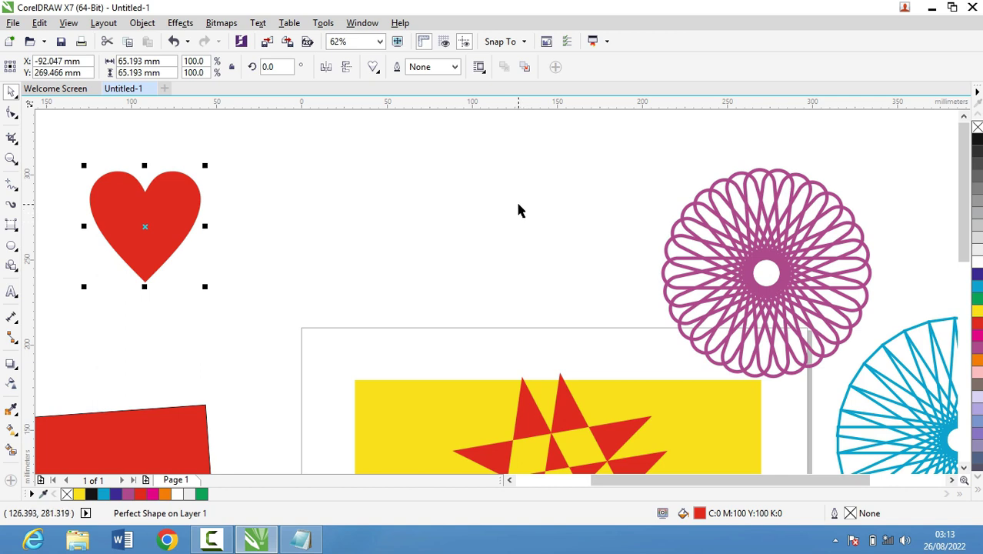
left_click(462, 211)
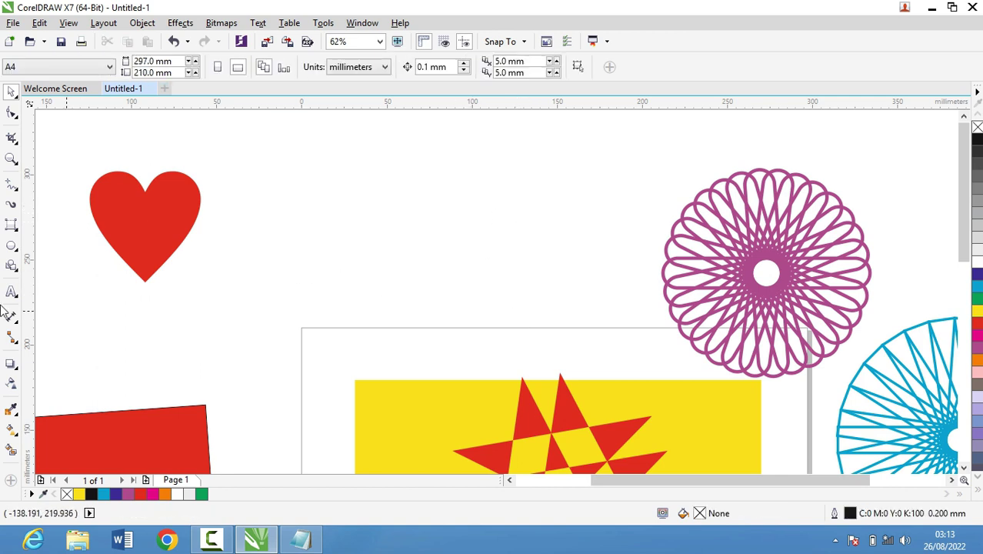
left_click(12, 266)
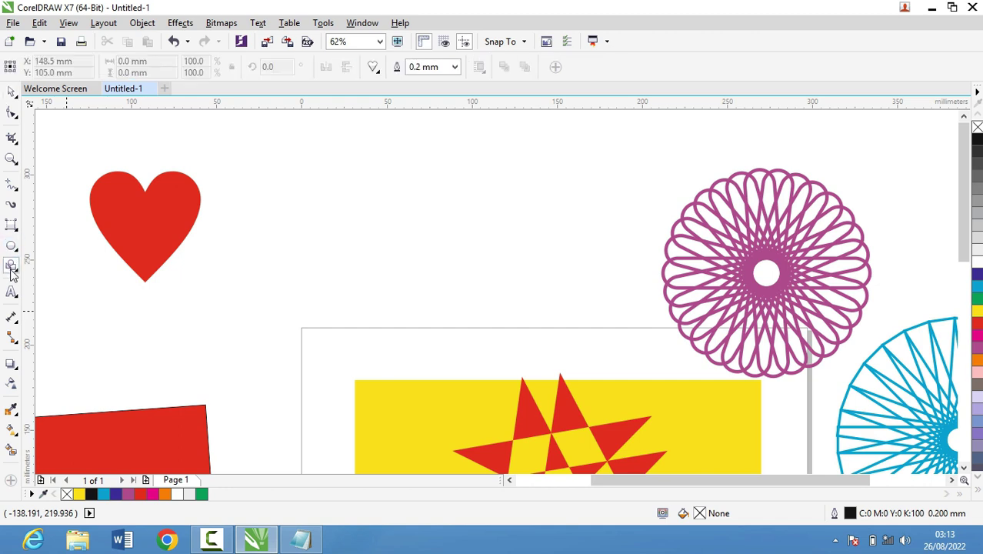
left_click(373, 67)
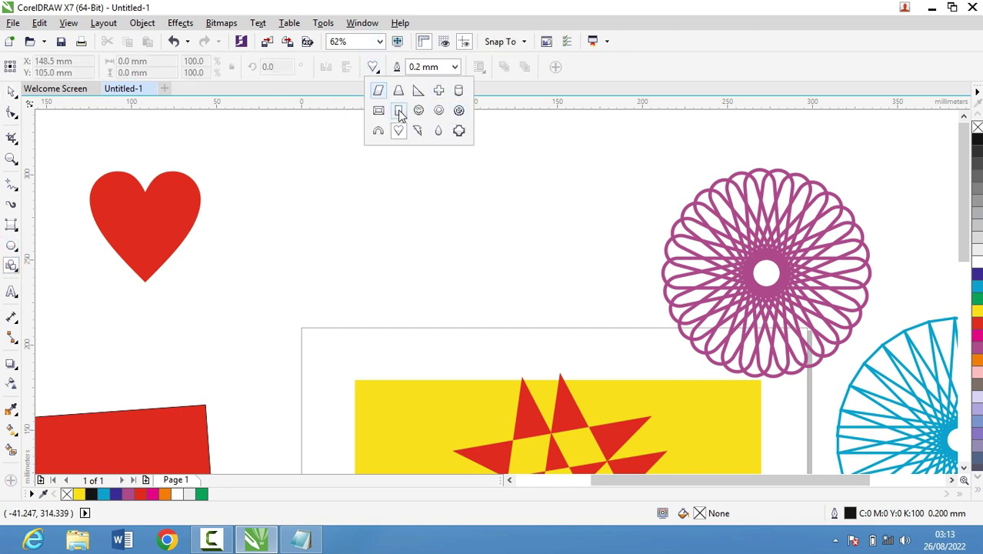
left_click(458, 91)
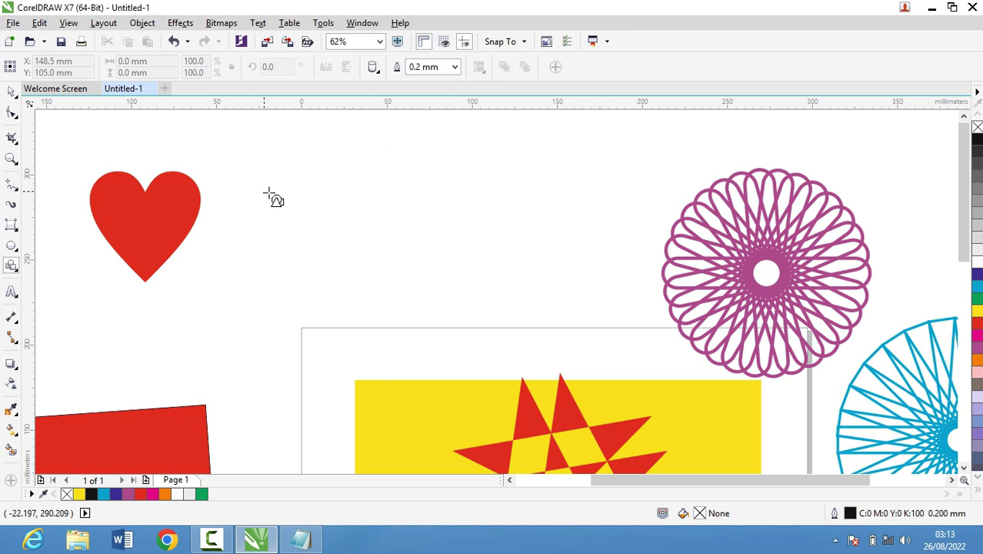
Draw a cyan-filled cylinder right of the heart, then draw an arch beside it
mouse_move(269, 194)
left_mouse_down()
mouse_move(313, 237)
mouse_move(309, 220)
left_mouse_up()
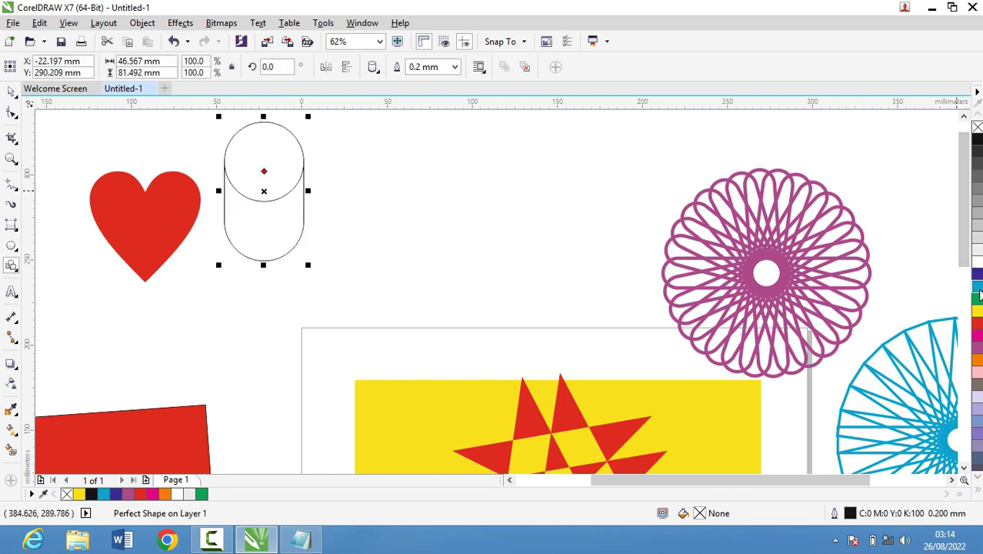
left_click(977, 285)
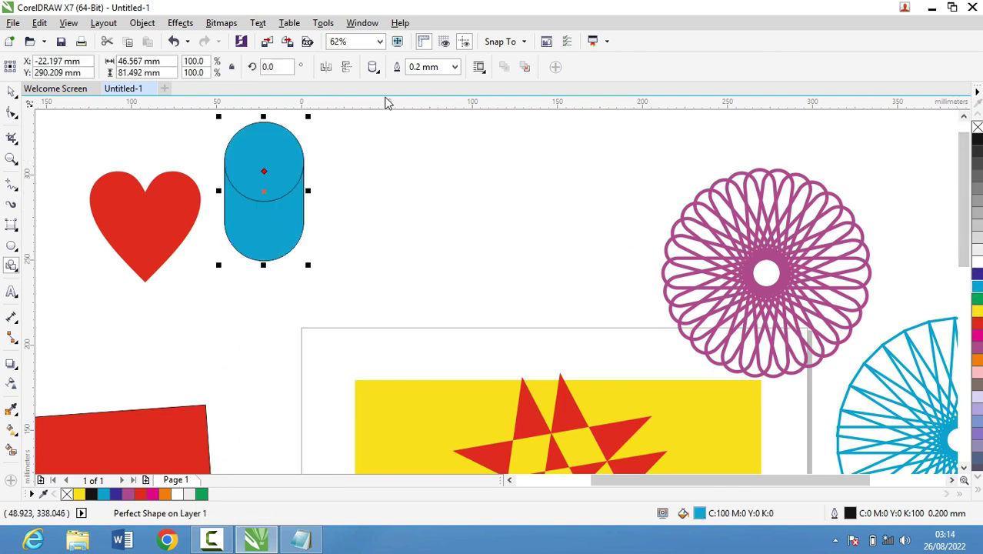
left_click(371, 68)
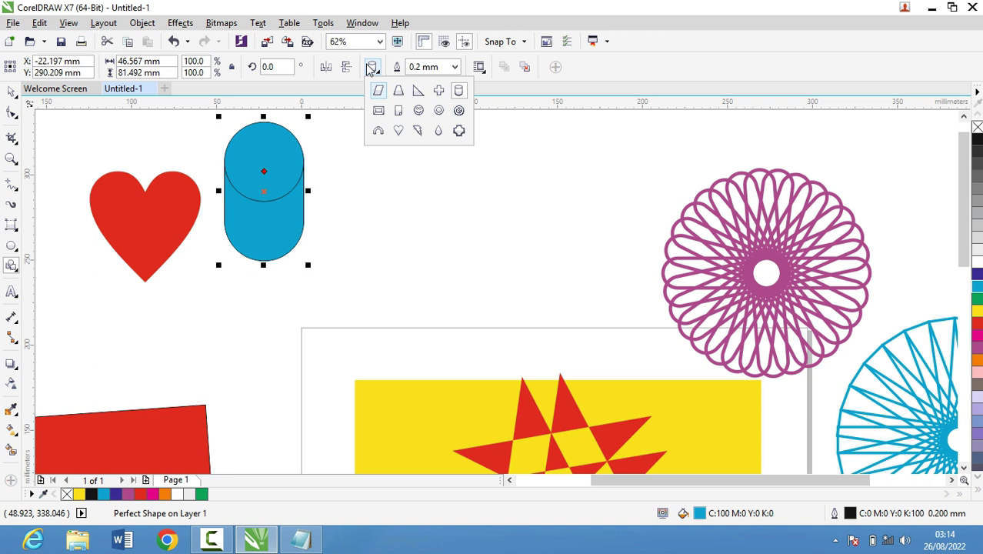
left_click(379, 132)
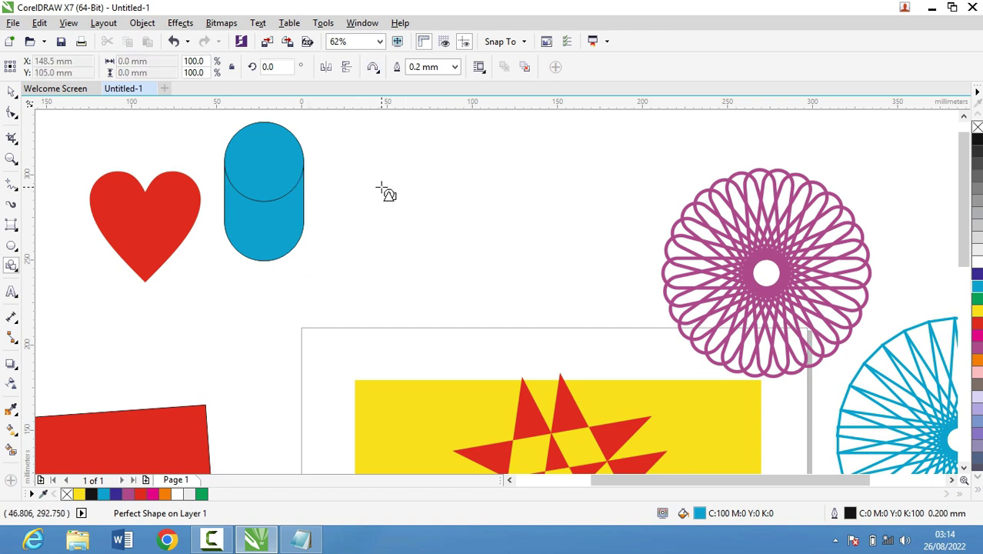
left_click_drag(339, 145, 424, 188)
Select the arch and rotate it onto its side
left_click(11, 90)
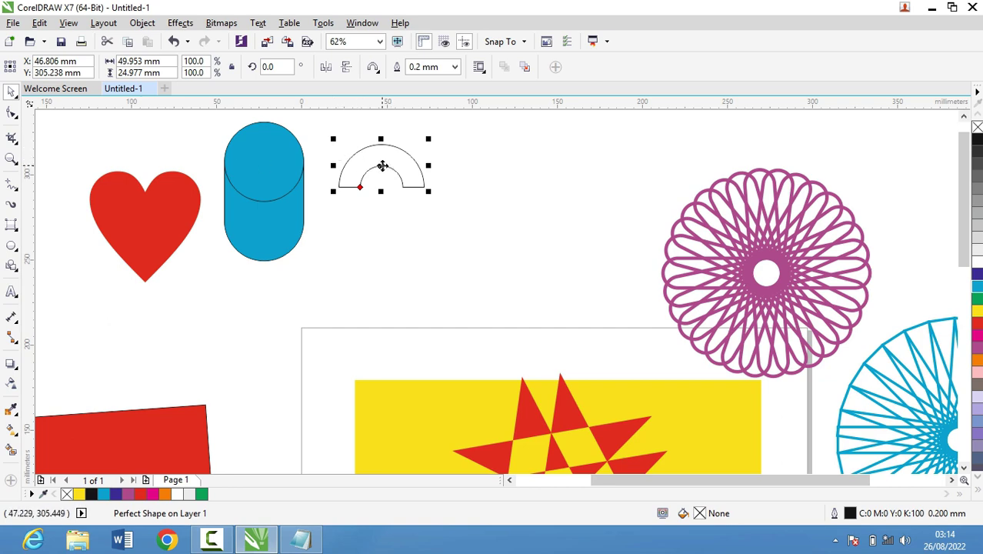
left_click(384, 166)
left_click(427, 129)
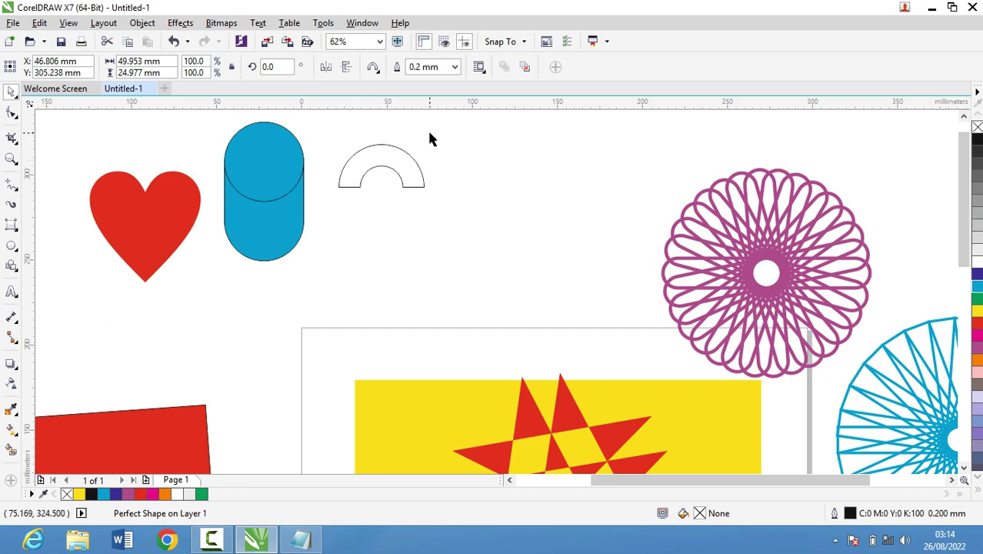
left_click(369, 173)
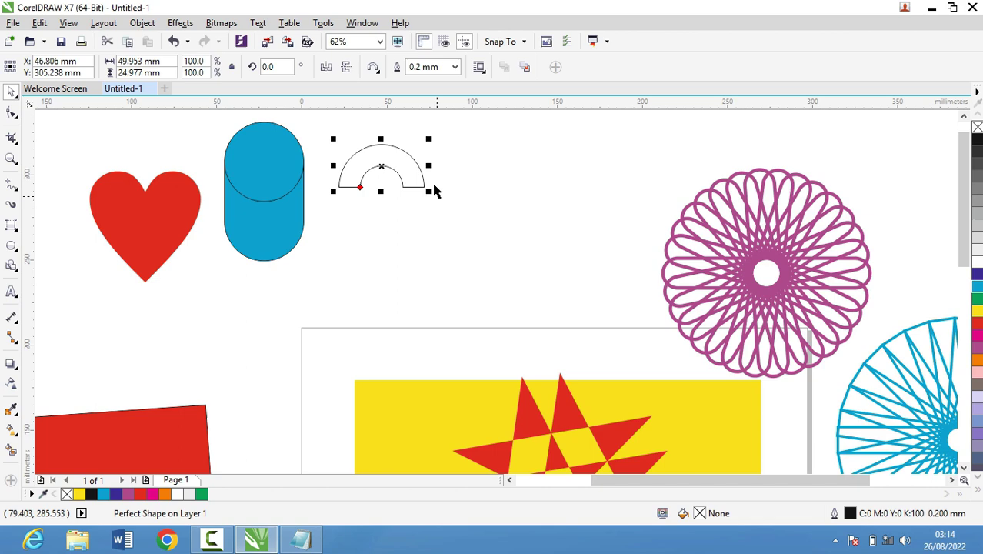
left_click(381, 166)
left_click_drag(429, 140, 411, 223)
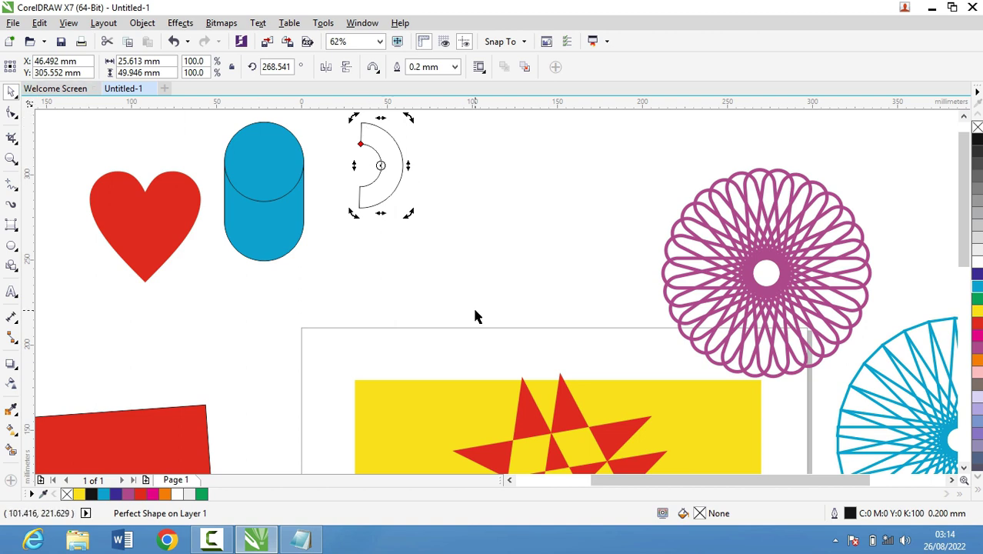
left_click(454, 246)
Attach the rotated arch to the cylinder as a handle and fill it cyan
scroll(369, 161, "up", 1)
mouse_move(450, 234)
left_mouse_down()
mouse_move(369, 162)
mouse_move(324, 213)
left_mouse_up()
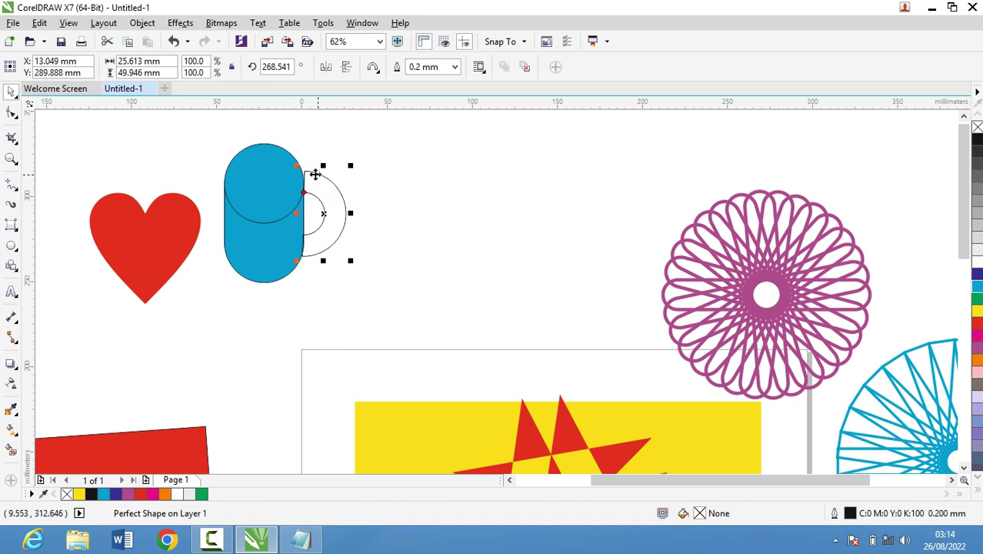
mouse_move(301, 167)
left_mouse_down()
mouse_move(283, 160)
mouse_move(322, 177)
left_mouse_up()
key("Left")
key("Left")
key("Left")
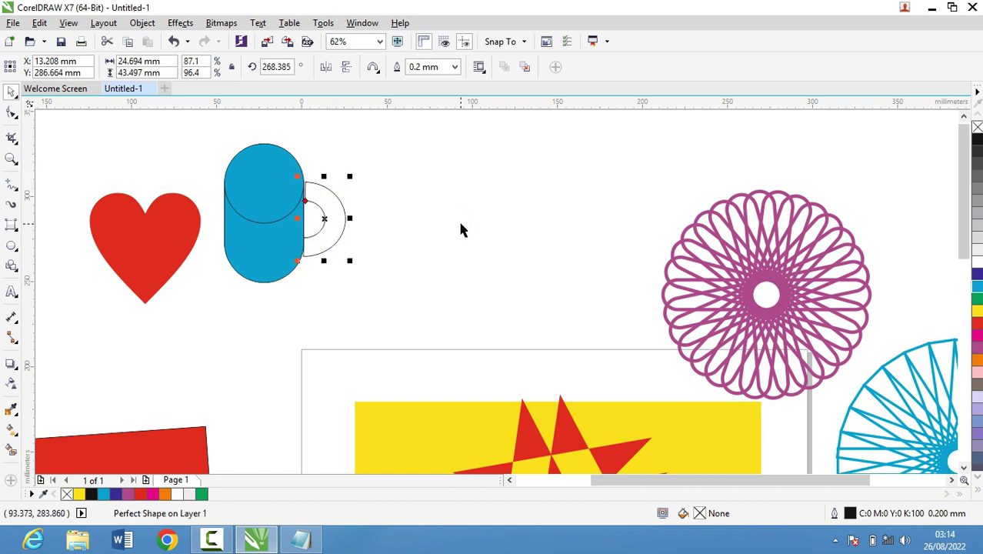
key("Left")
key("Left")
key("Left")
key("Left")
key("Left")
key("Left")
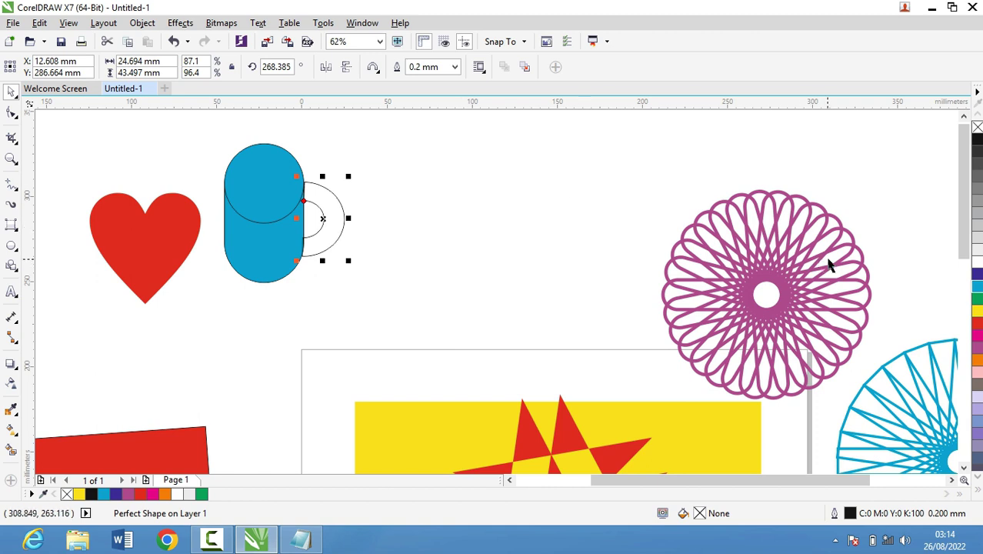
left_click(976, 286)
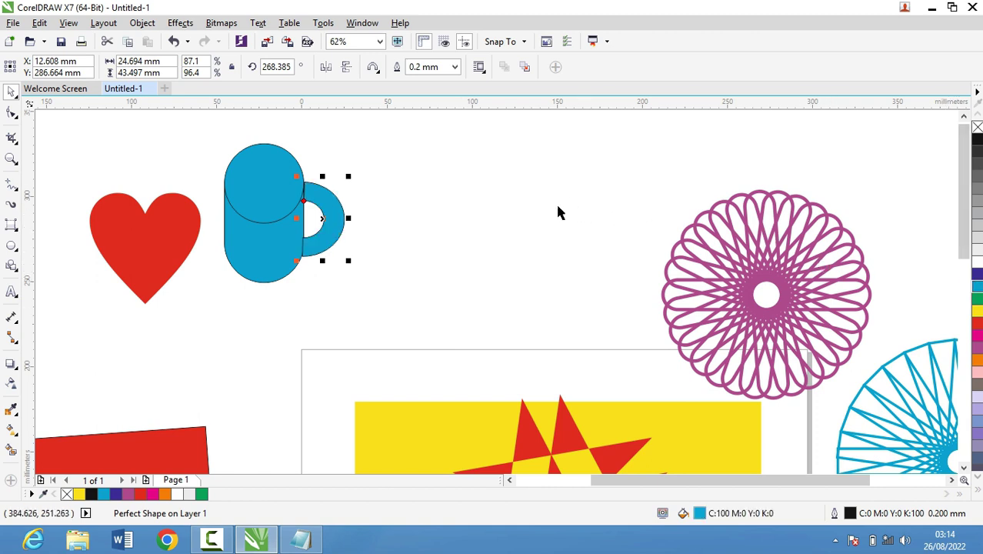
left_click(402, 142)
left_click_drag(187, 125, 416, 281)
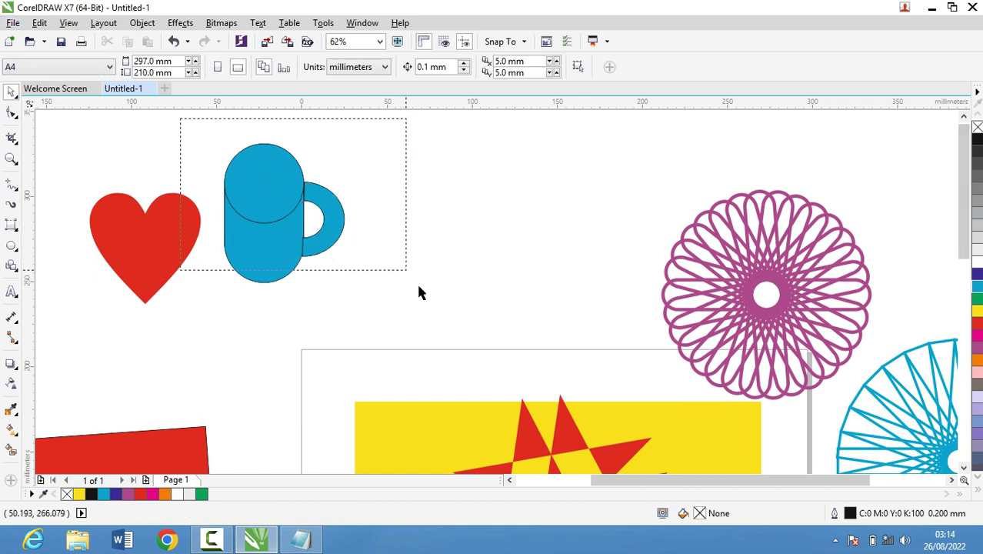
left_click(454, 215)
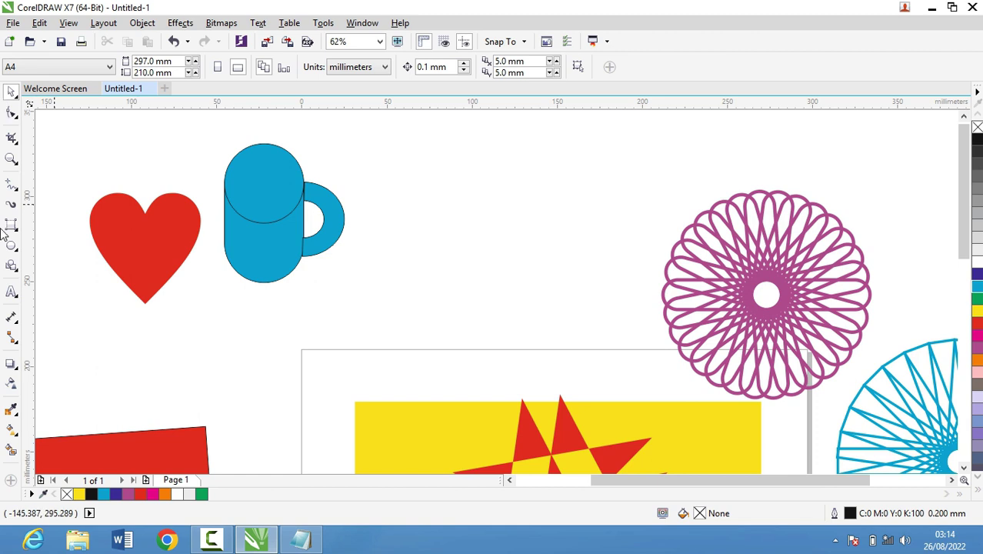
left_click(17, 267)
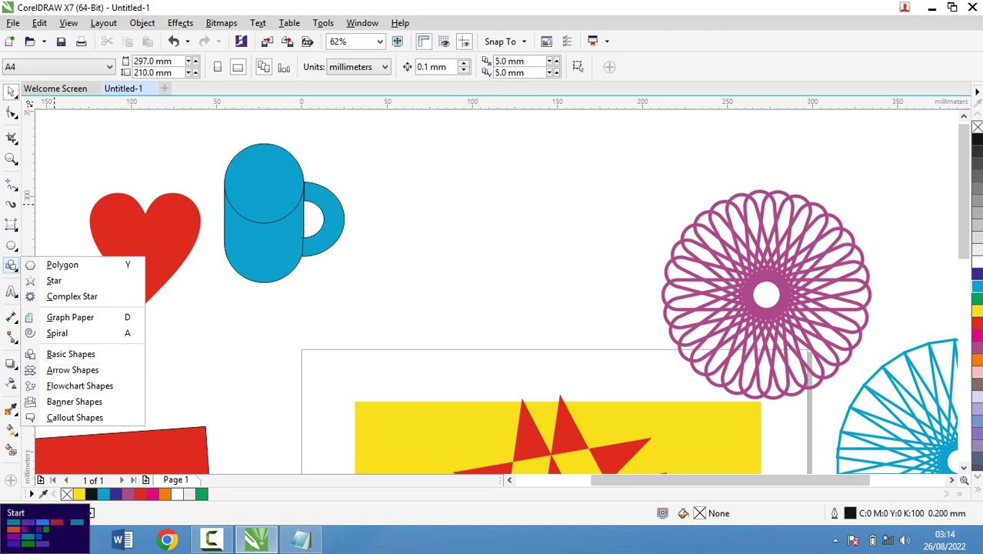
Draw a short yellow right-pointing arrow right of the mug with no outline
left_click(124, 370)
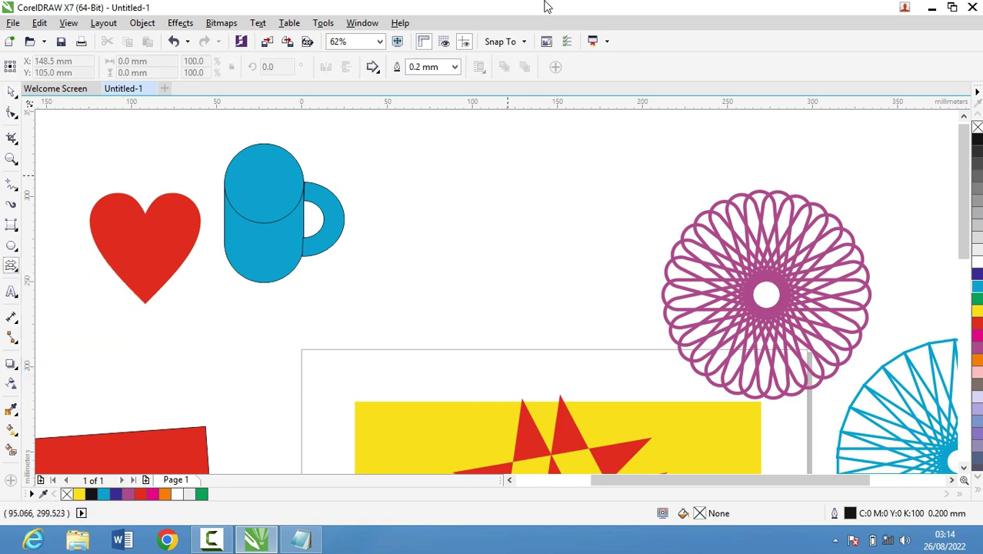
left_click(372, 67)
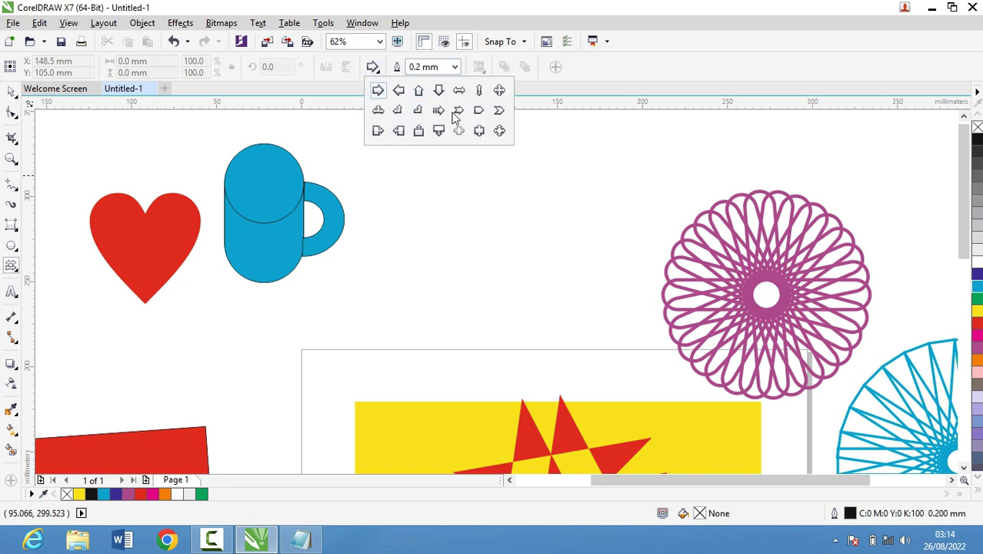
left_click(419, 123)
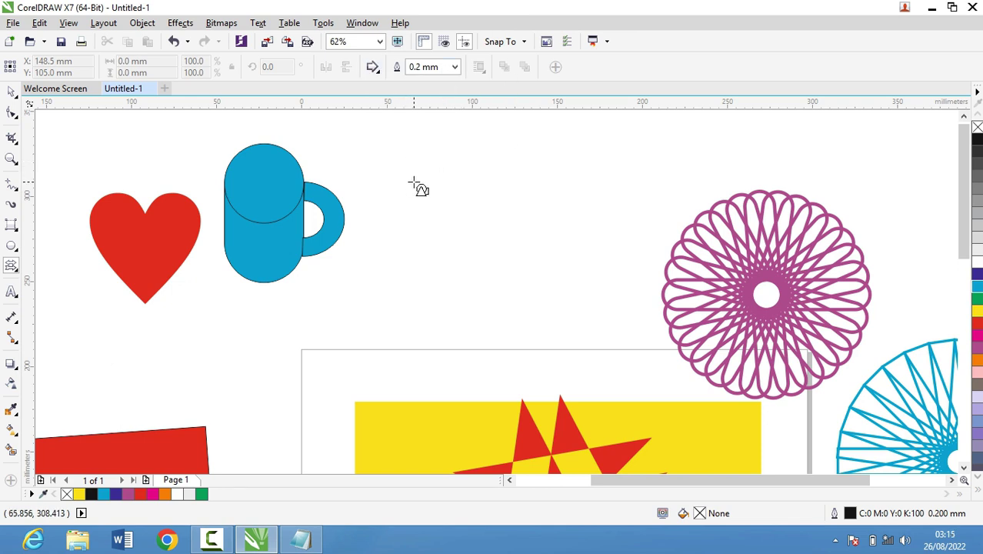
mouse_move(416, 184)
left_mouse_down()
mouse_move(473, 221)
mouse_move(460, 187)
left_mouse_up()
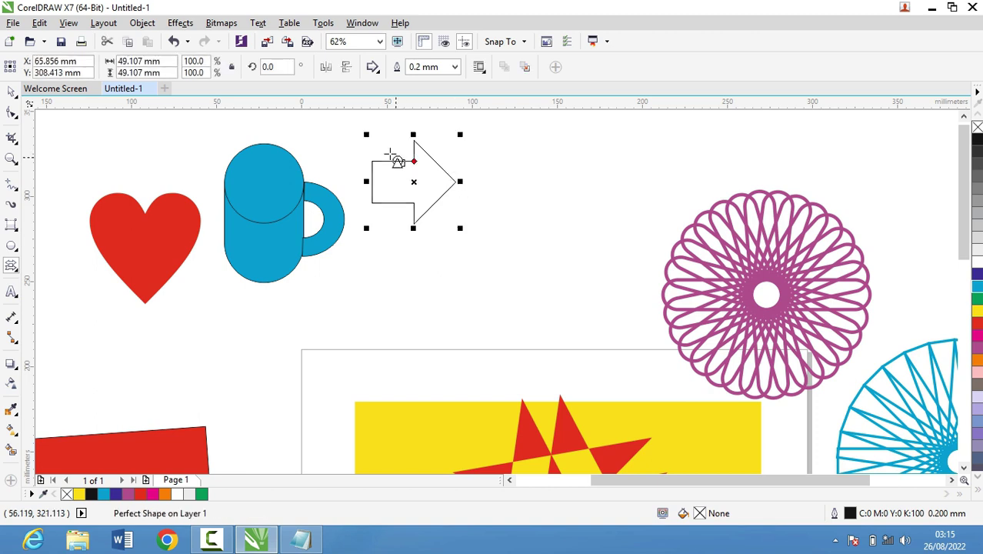
left_click_drag(413, 228, 413, 199)
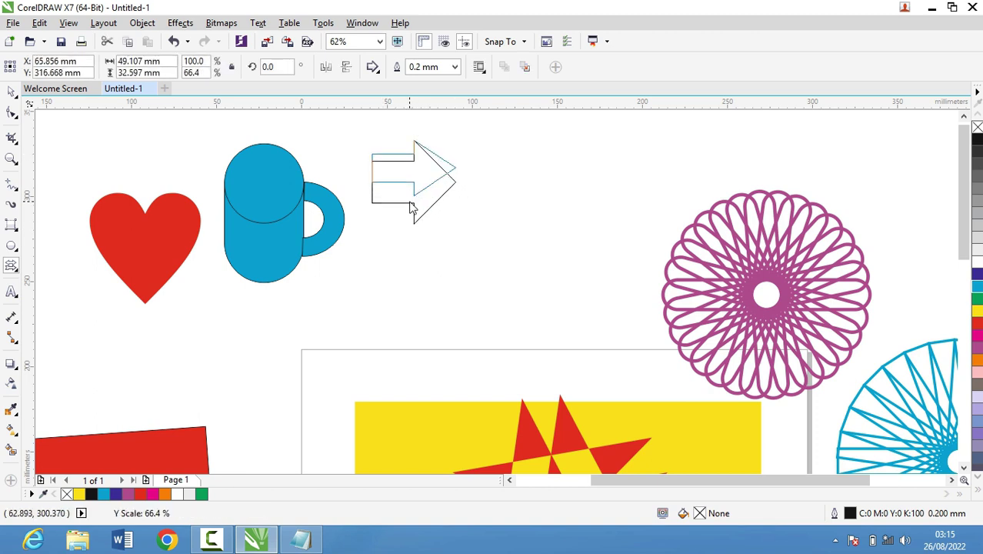
left_click(977, 311)
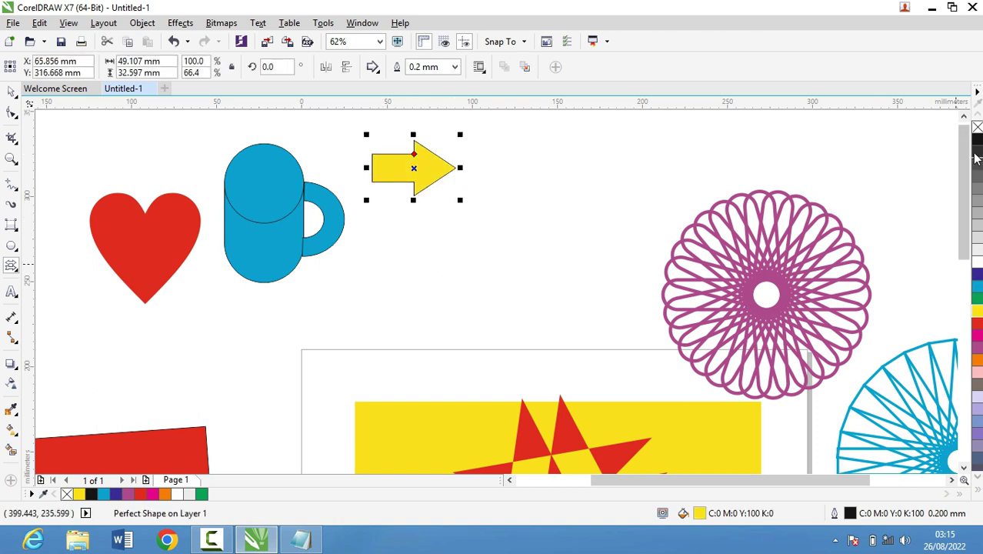
right_click(975, 128)
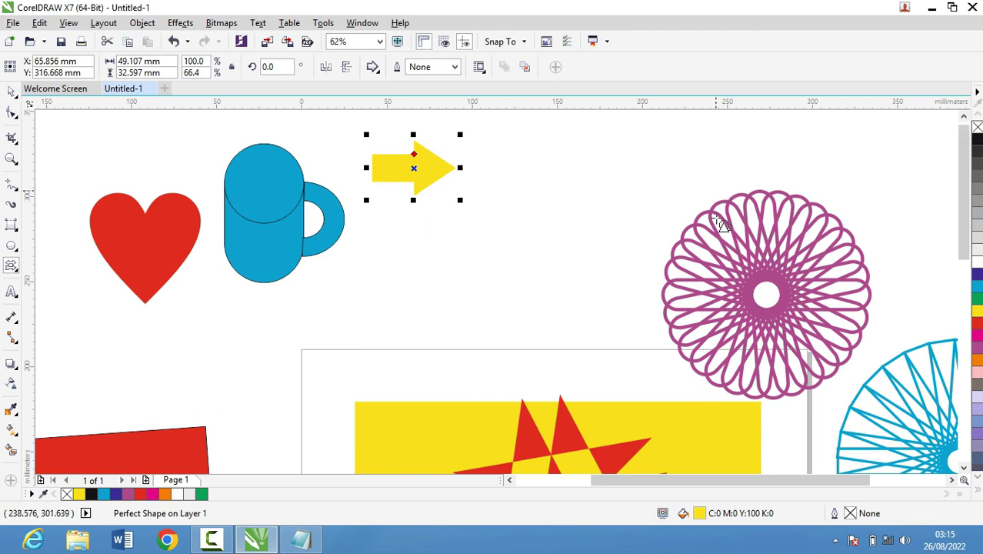
Add a cyan box-with-down-arrow shape right of the yellow arrow, without outline
left_click(374, 66)
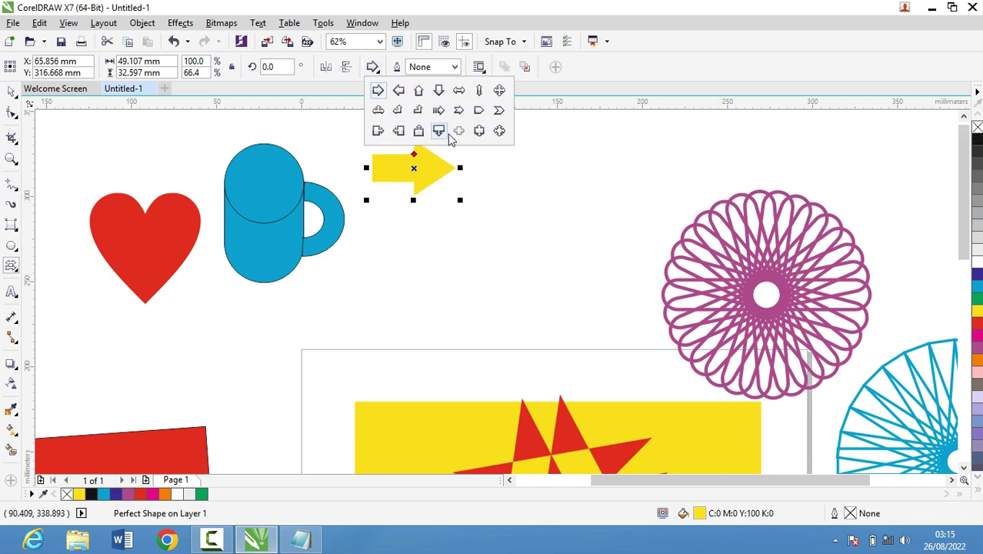
left_click(439, 131)
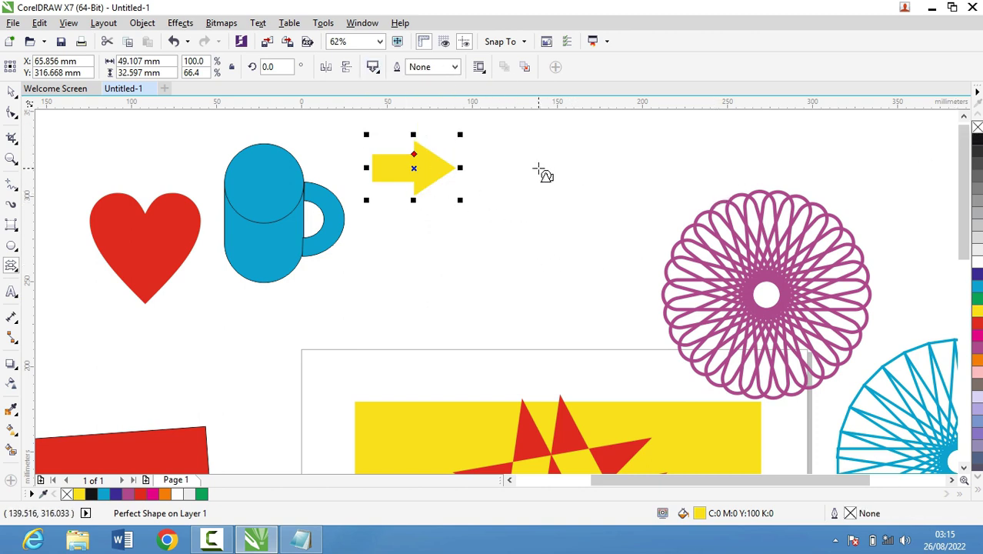
left_click_drag(482, 113, 589, 220)
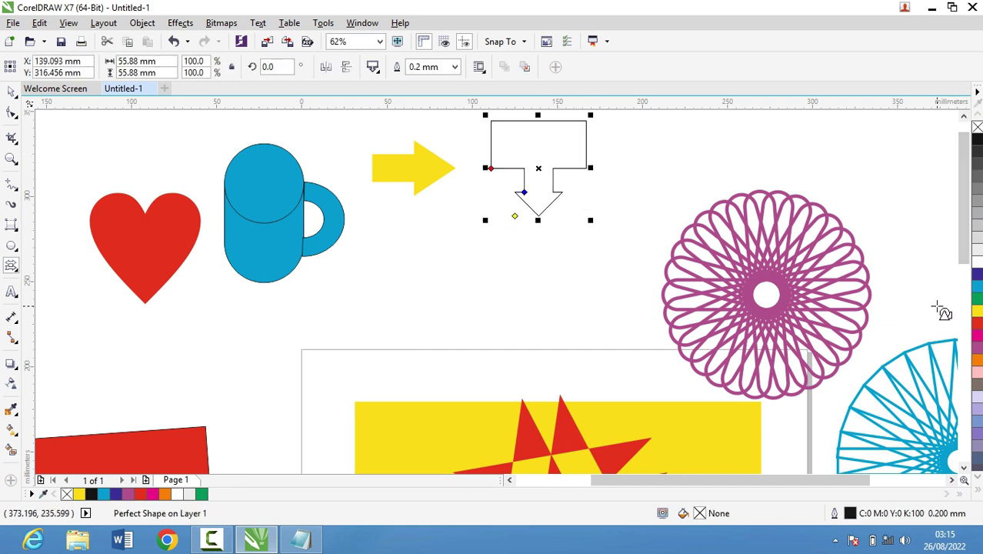
left_click(977, 289)
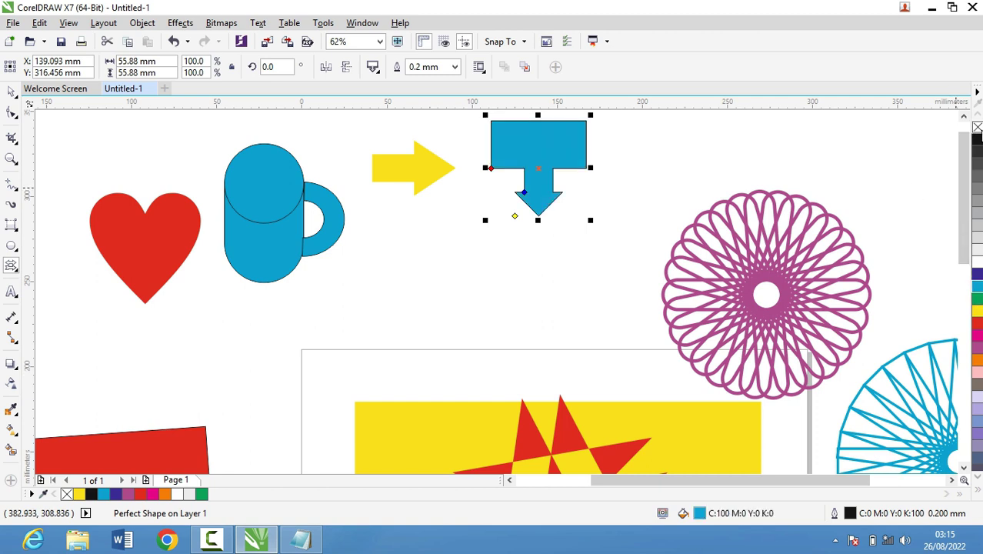
right_click(977, 128)
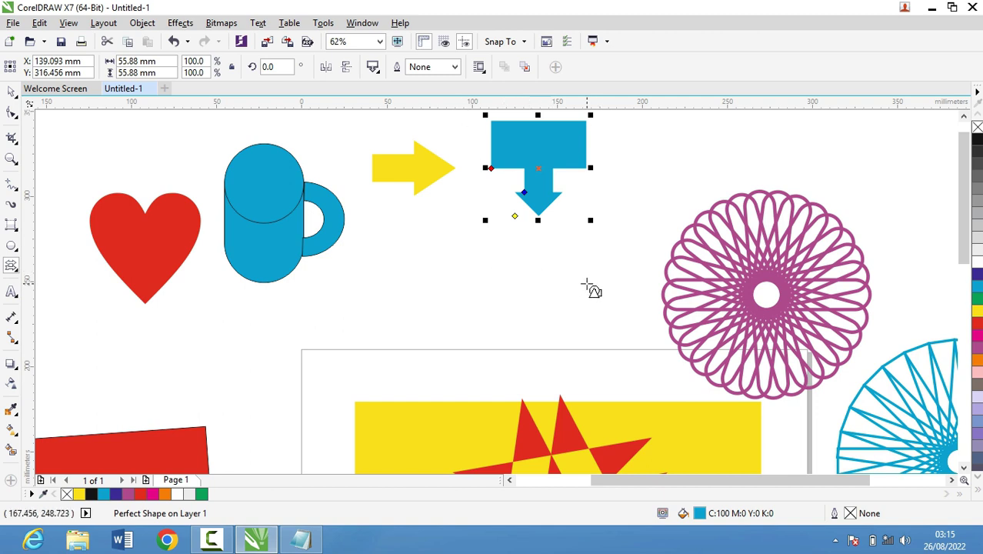
Draw a dark blue four-way arrow beside the yellow arrow with no outline
left_click(373, 68)
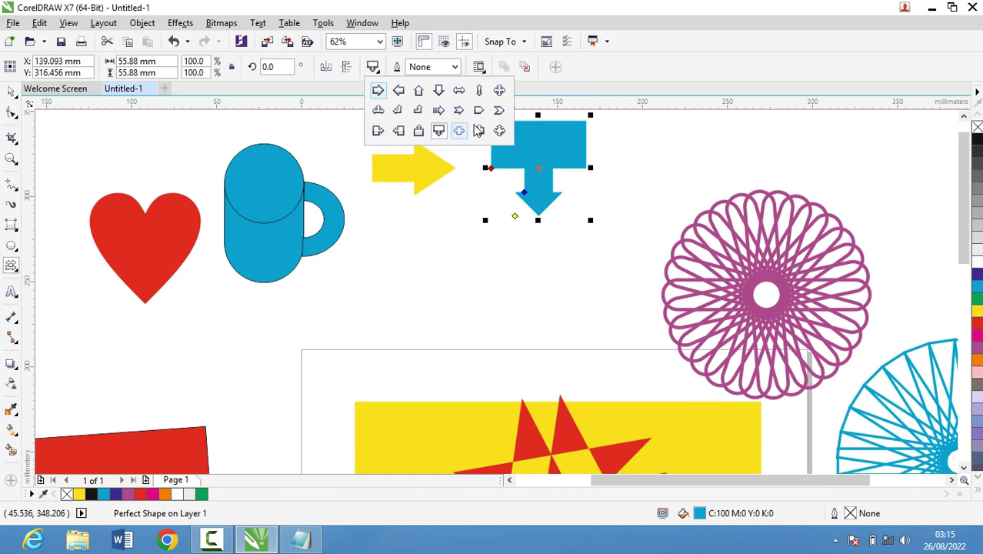
left_click(499, 131)
left_click_drag(396, 247, 462, 280)
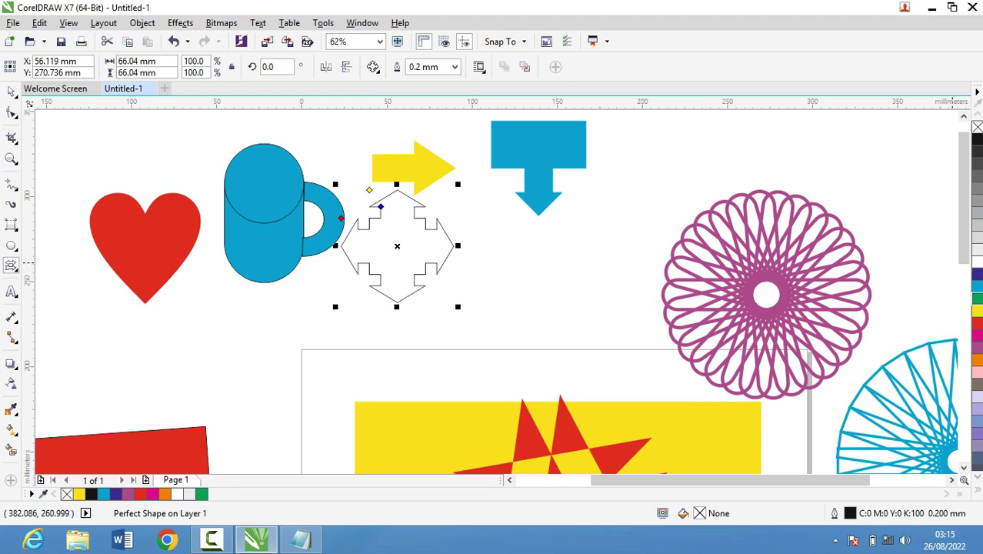
left_click(977, 311)
left_click(976, 294)
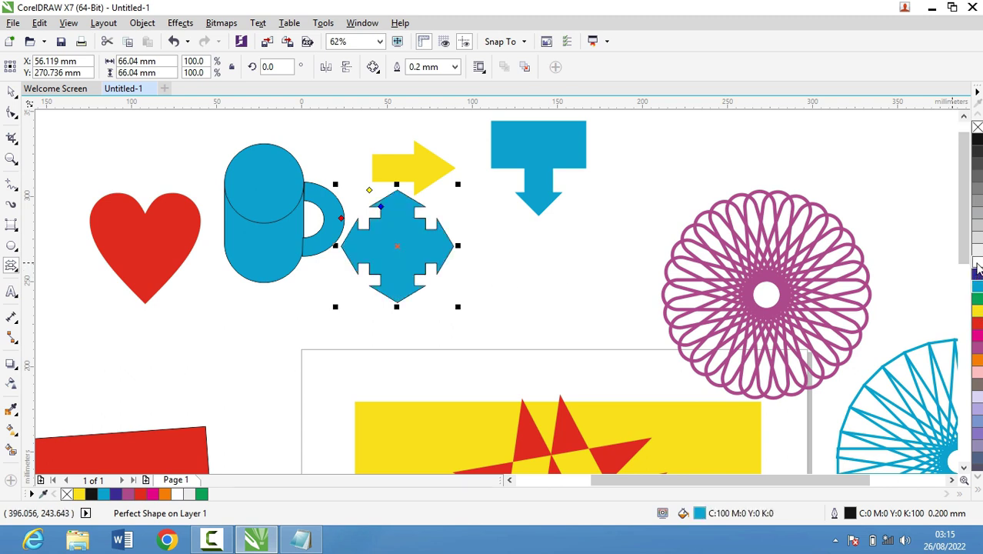
left_click(976, 274)
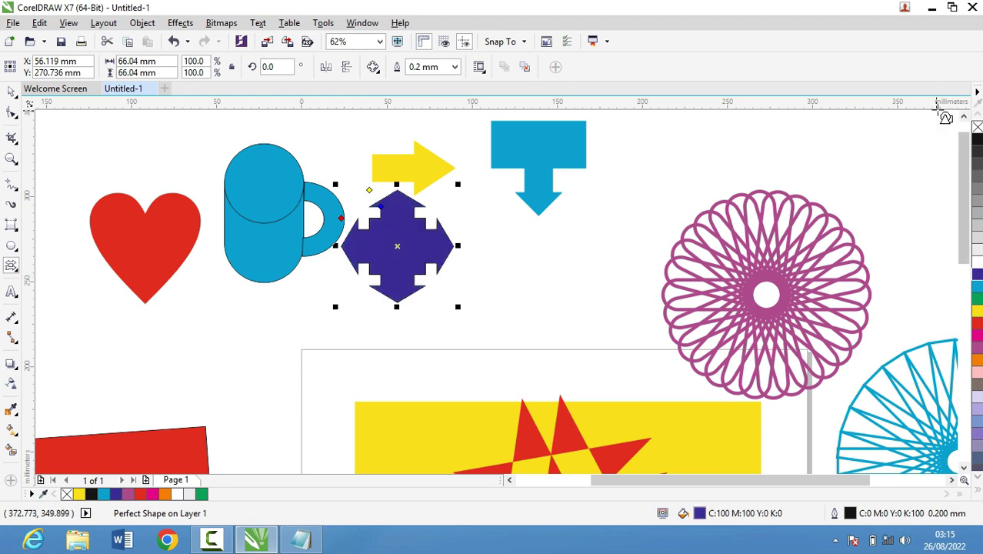
right_click(976, 127)
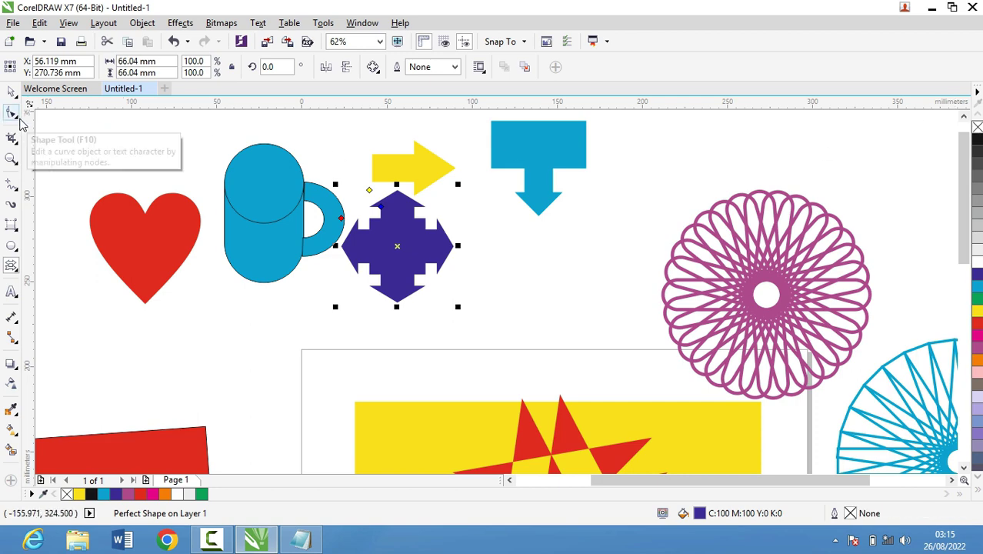
left_click(12, 267)
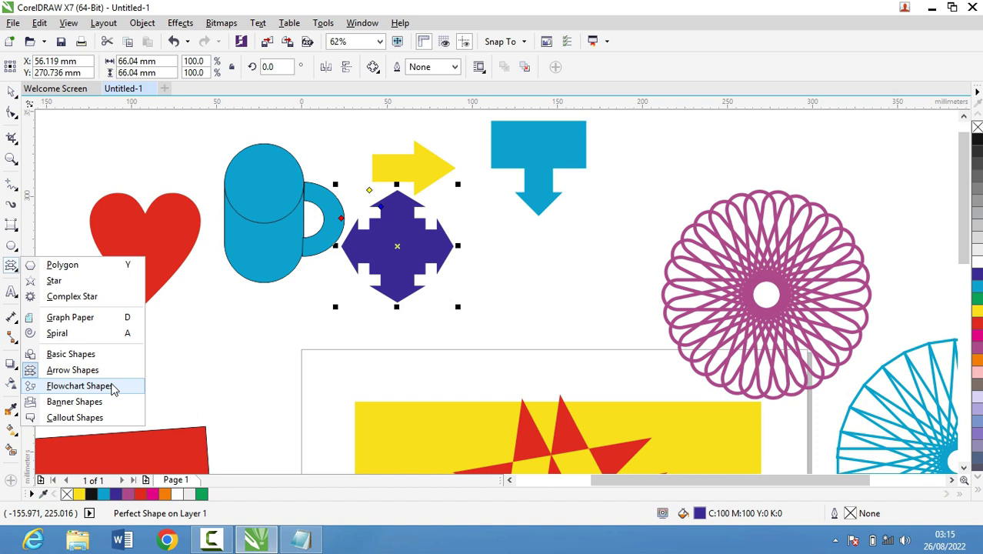
Draw a wave flowchart shape below the blue arrow, fill it dark blue and squash it
left_click(112, 386)
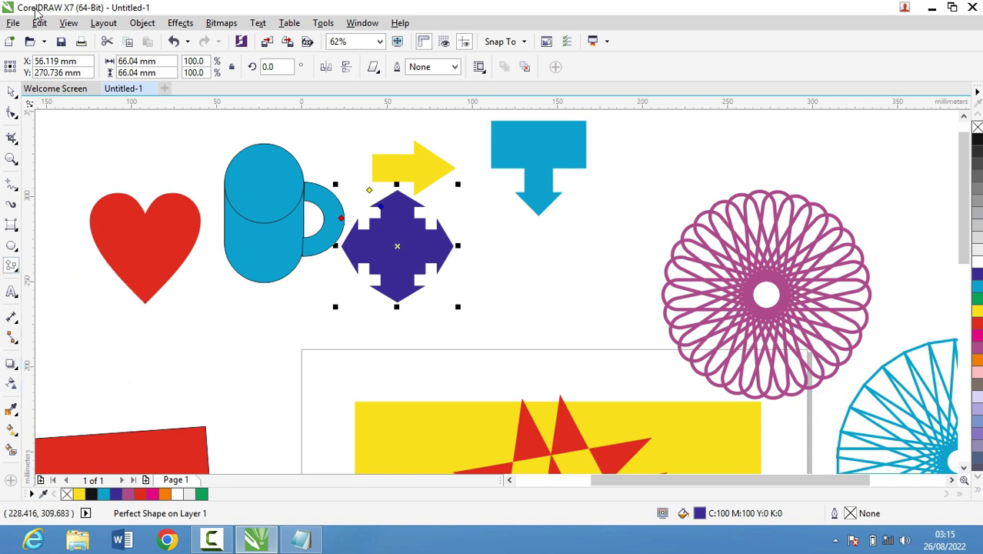
left_click(374, 68)
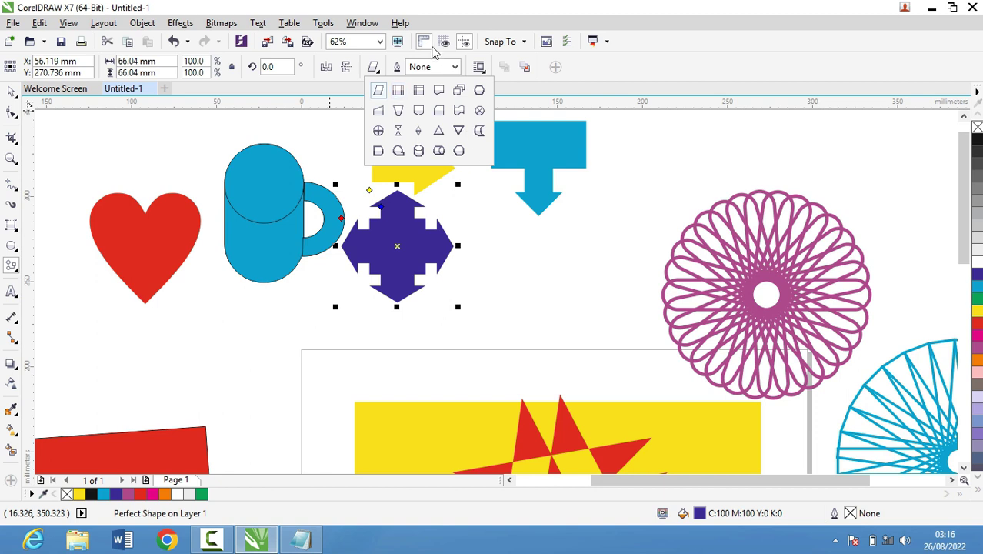
left_click(477, 91)
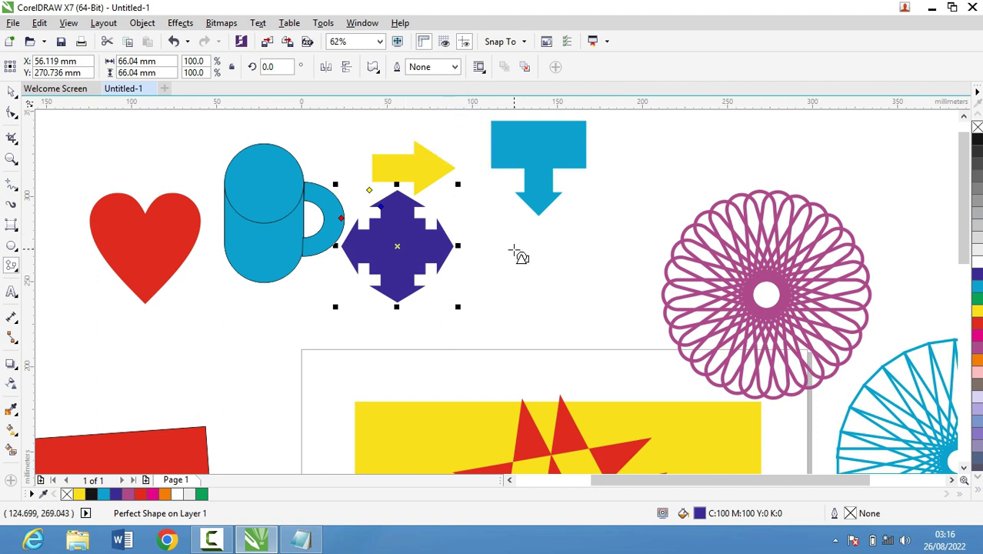
mouse_move(463, 203)
left_mouse_down()
mouse_move(564, 290)
mouse_move(563, 275)
left_mouse_up()
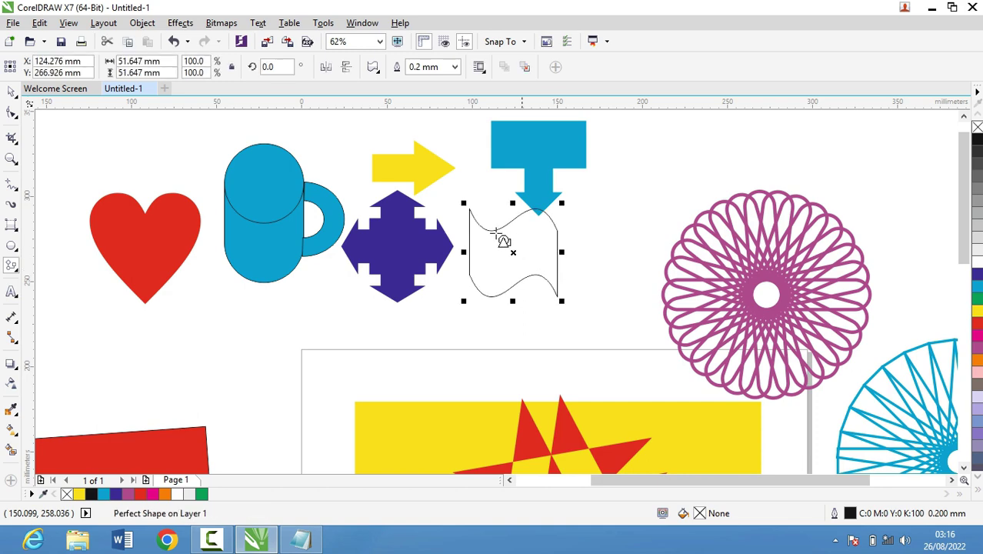
left_click_drag(511, 250, 549, 270)
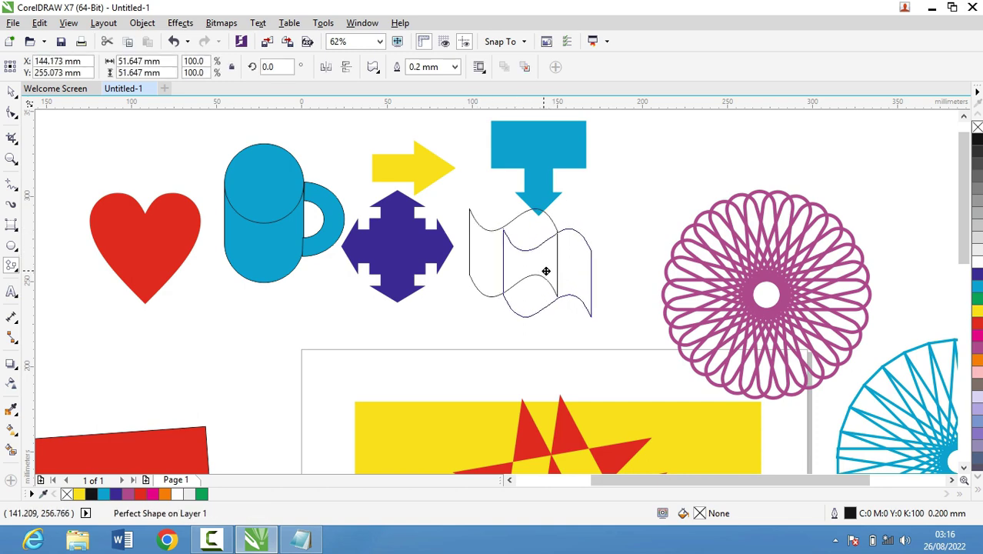
left_click(977, 277)
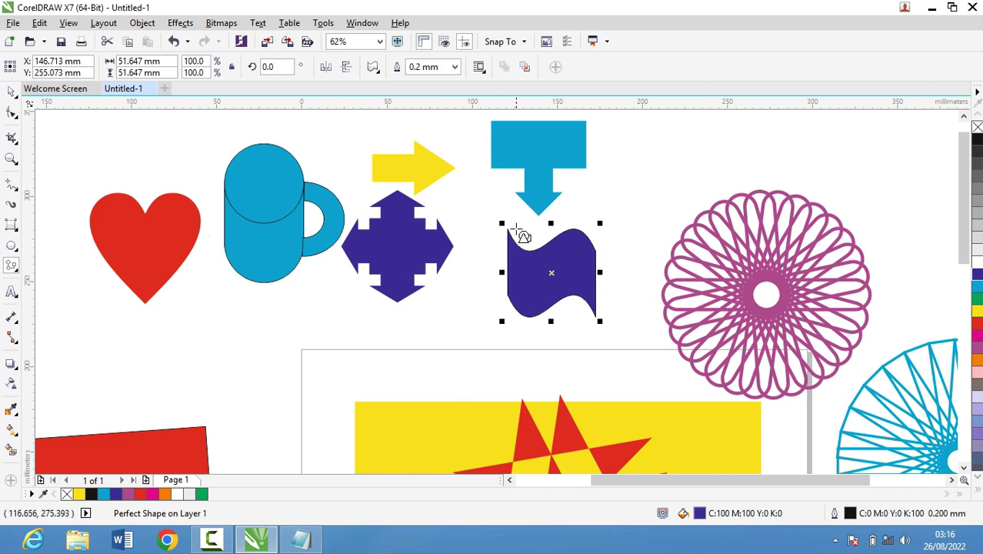
left_click_drag(551, 223, 564, 246)
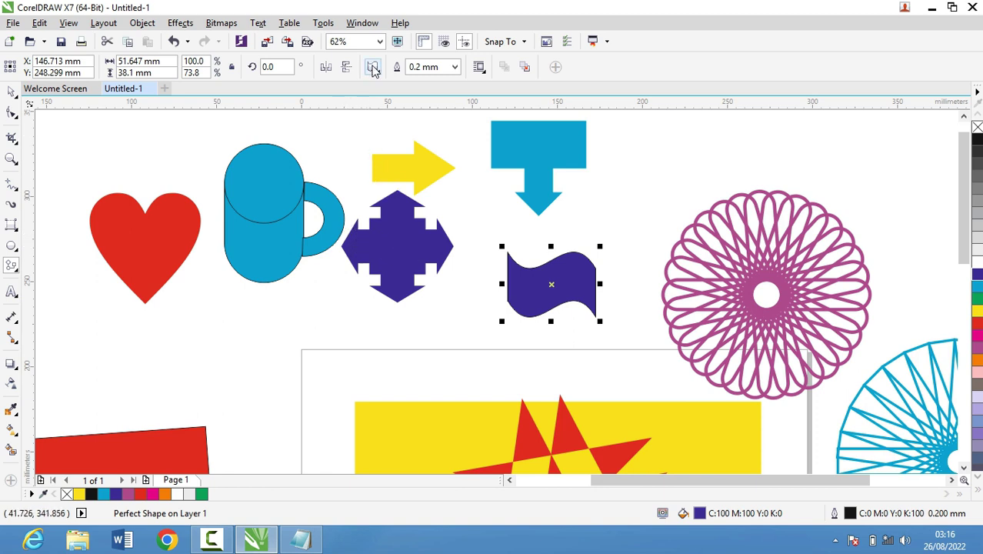
Add a double-circle flowchart shape right of the blue arrow, orange with white outline
left_click(373, 68)
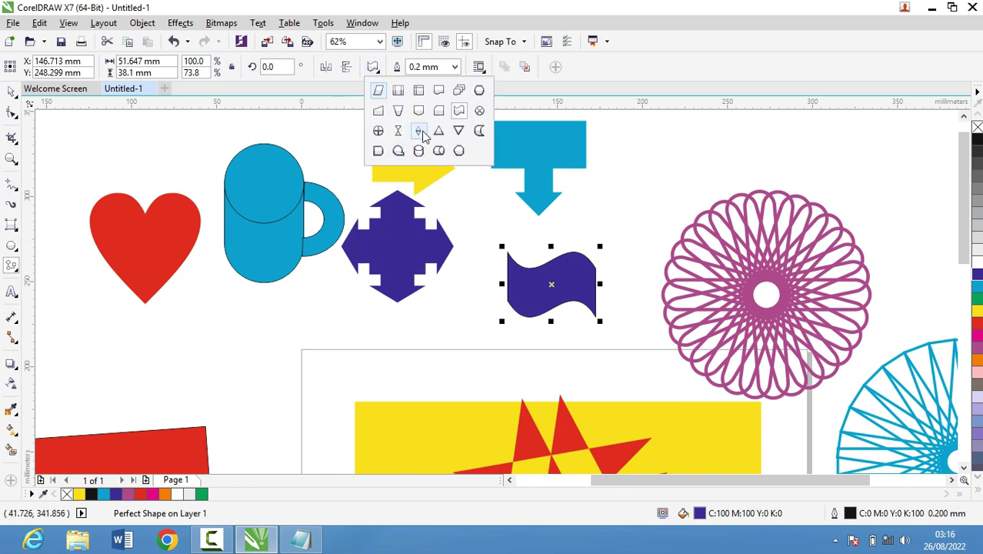
left_click(438, 151)
left_click_drag(659, 143, 671, 137)
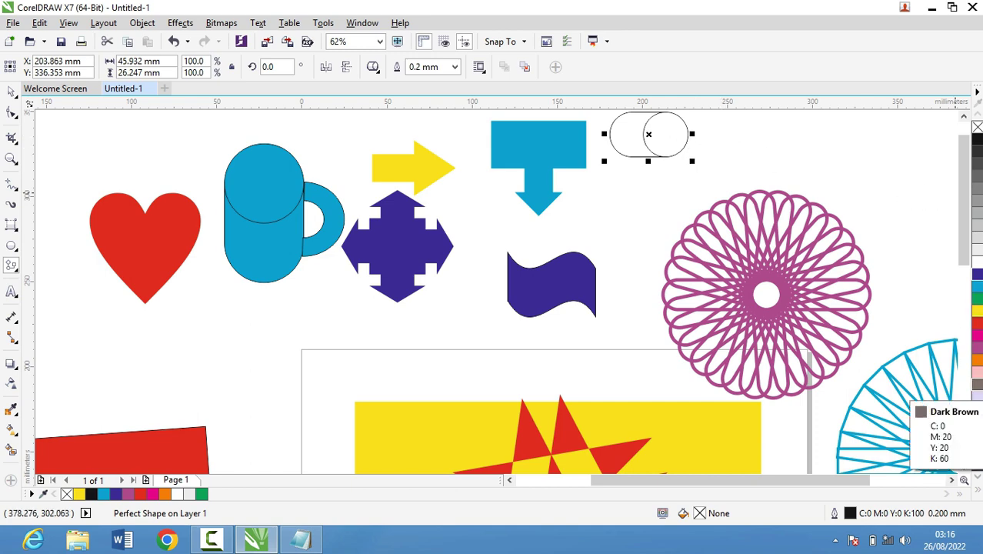
left_click(975, 383)
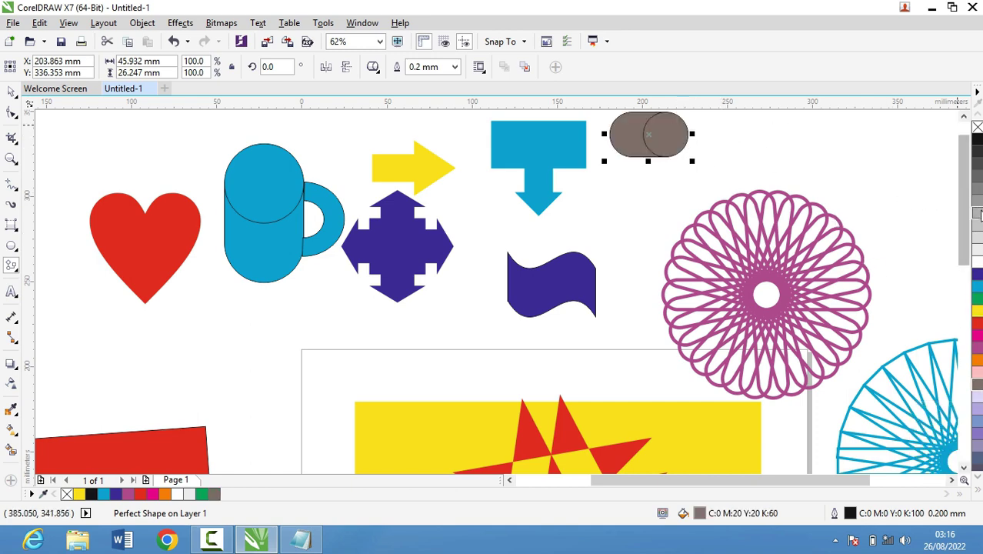
right_click(968, 263)
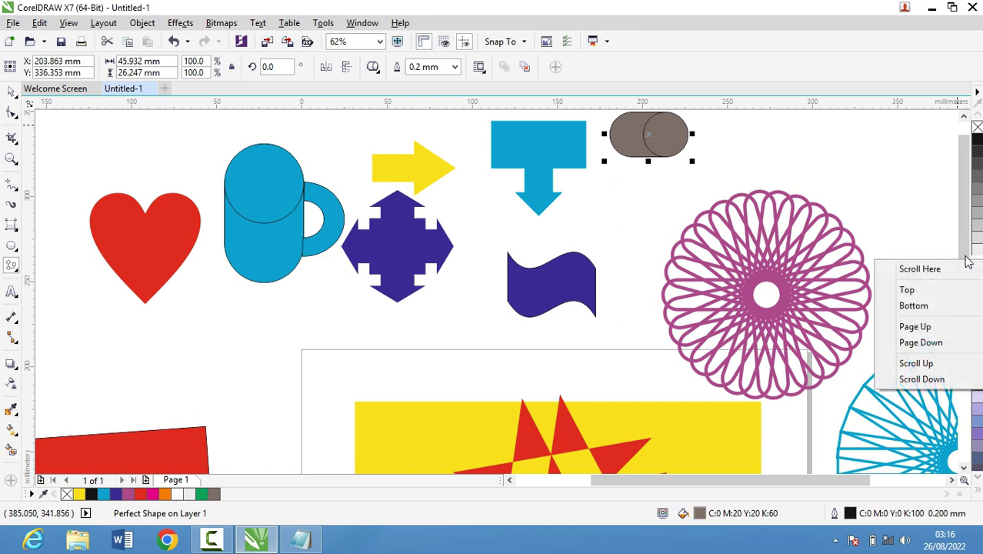
left_click(977, 256)
right_click(977, 265)
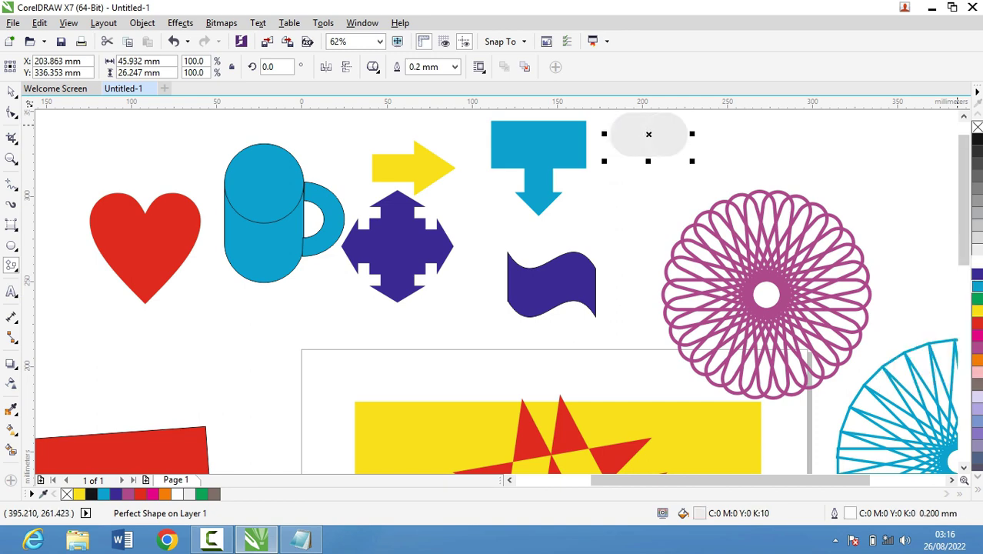
left_click(976, 359)
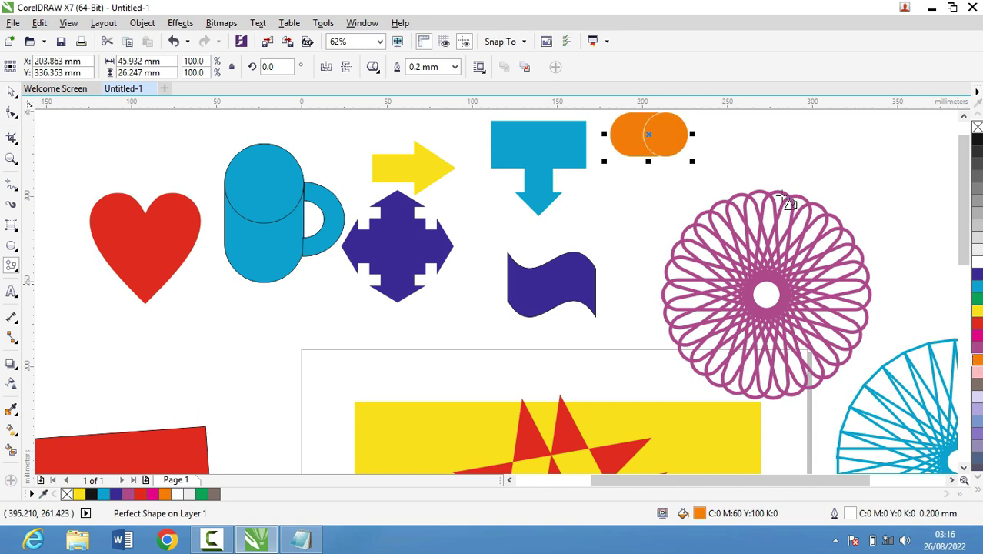
left_click(376, 69)
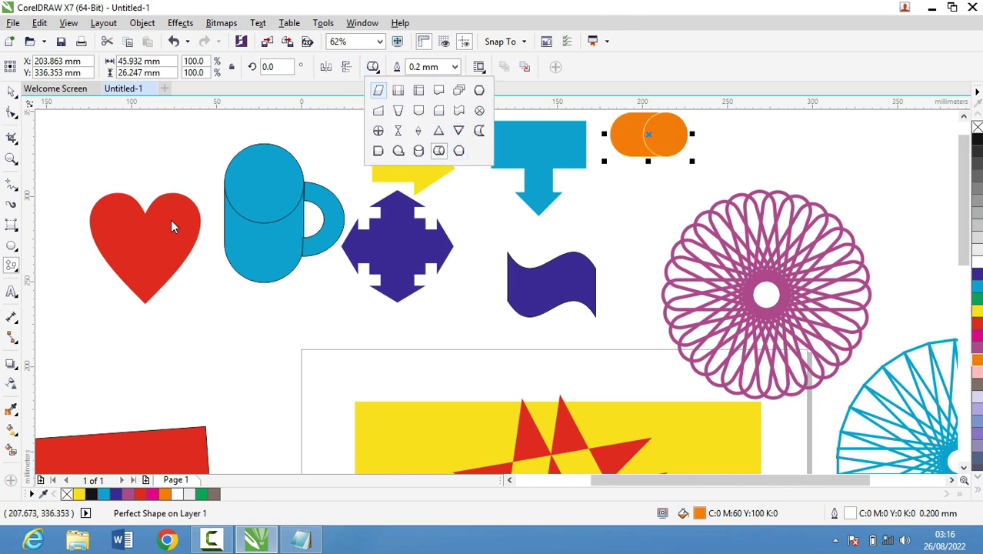
Draw a ribbon banner shape below the red heart
left_click(20, 272)
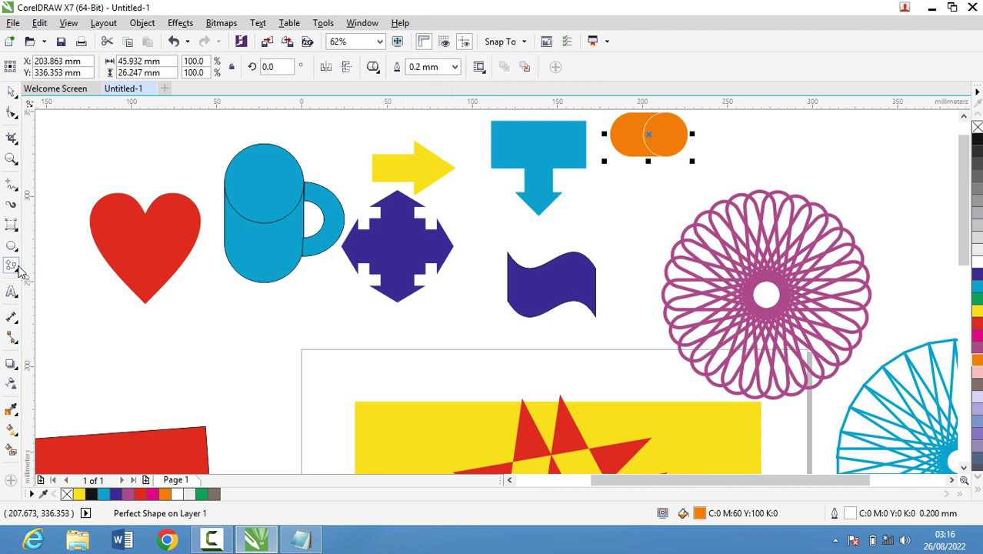
left_click(13, 266)
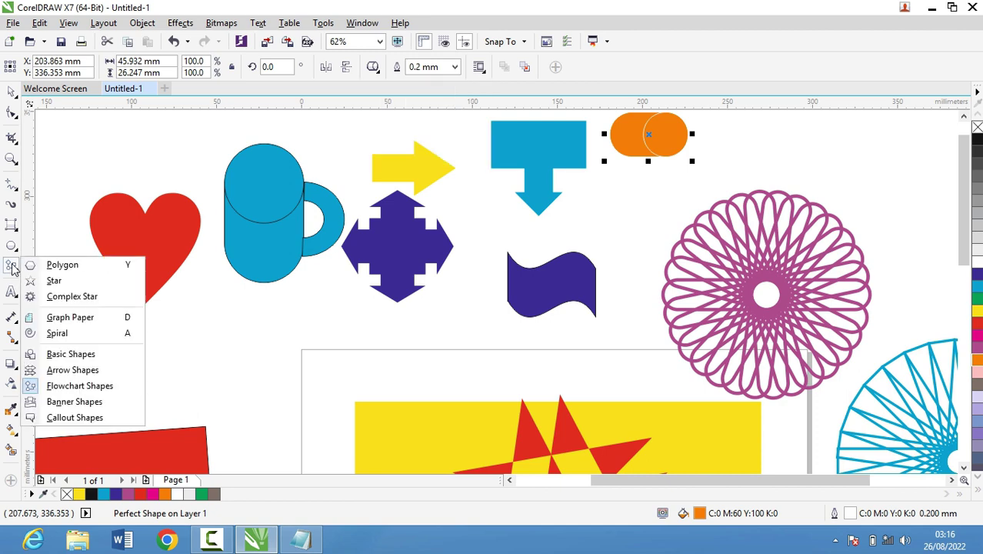
left_click(95, 404)
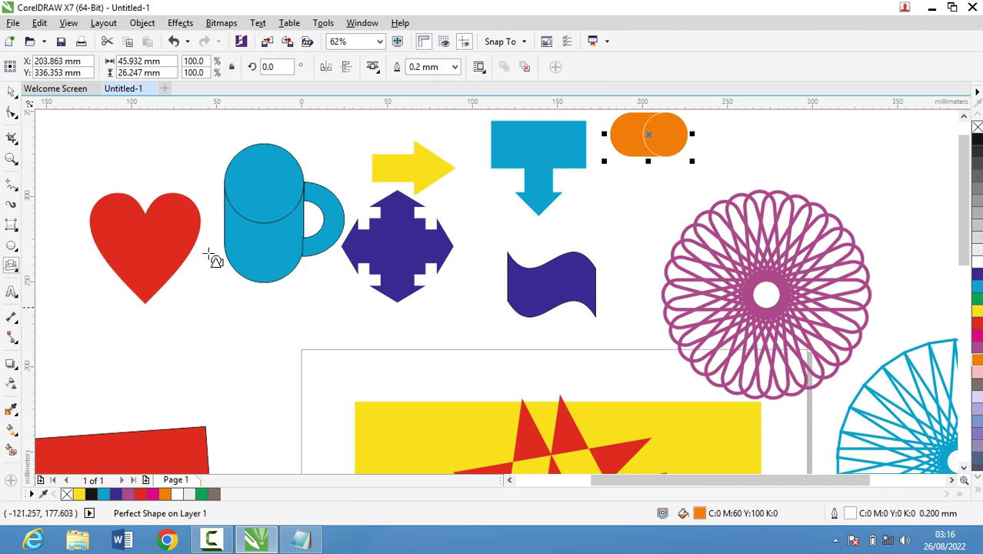
left_click(373, 68)
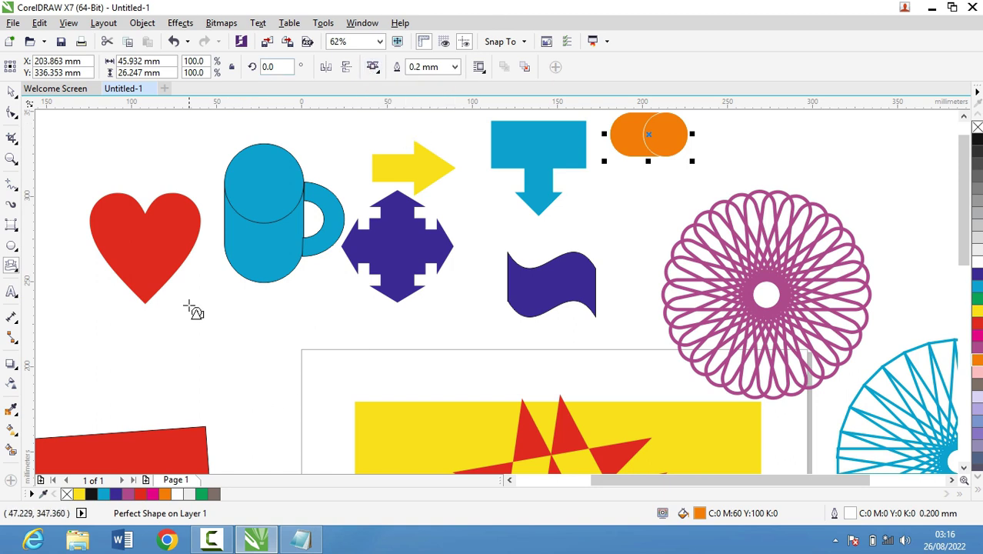
mouse_move(193, 323)
left_mouse_down()
mouse_move(248, 357)
mouse_move(256, 317)
left_mouse_up()
Move the red heart up to the top-left corner of the canvas
key("Escape")
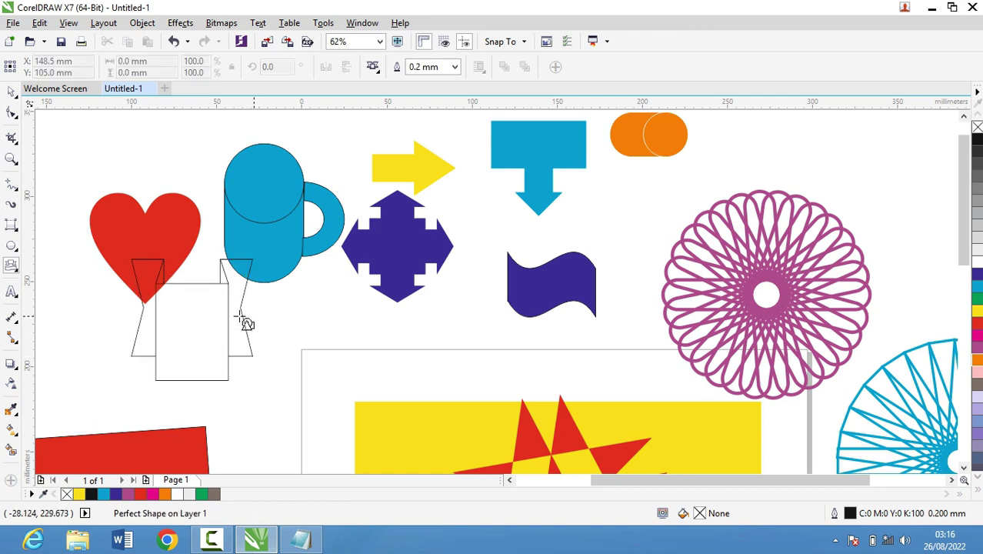
left_click(12, 91)
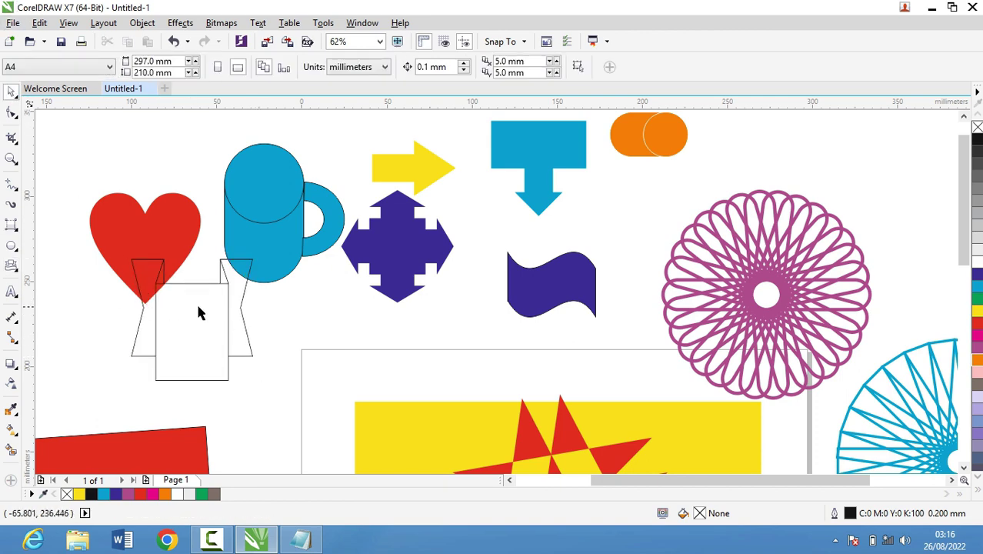
left_click_drag(113, 257, 278, 327)
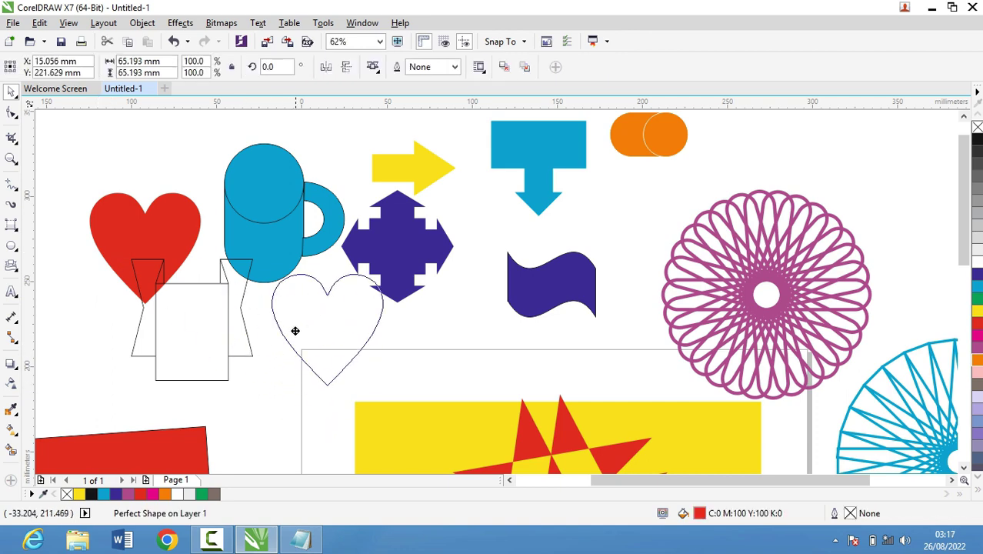
key("ctrl+z")
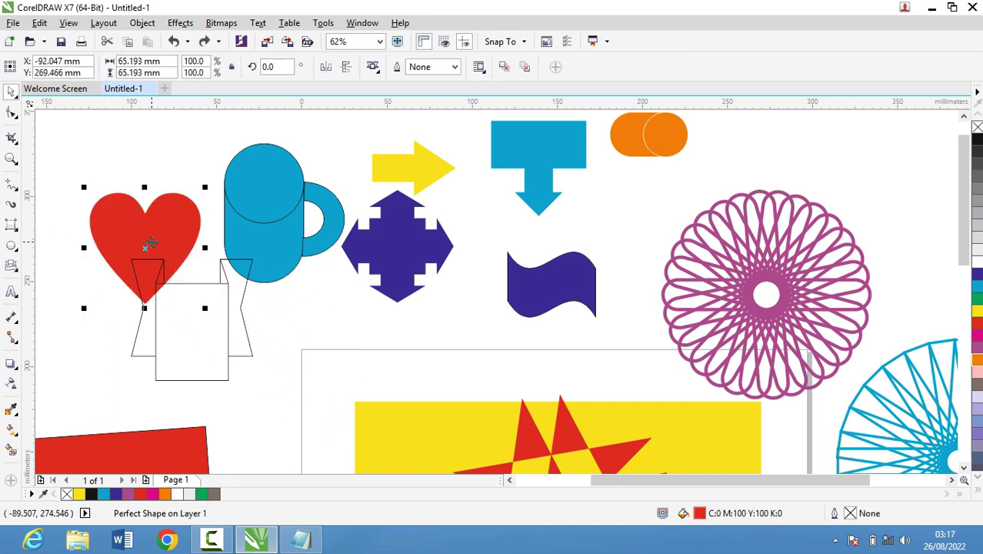
left_click_drag(151, 242, 131, 164)
left_click(110, 248)
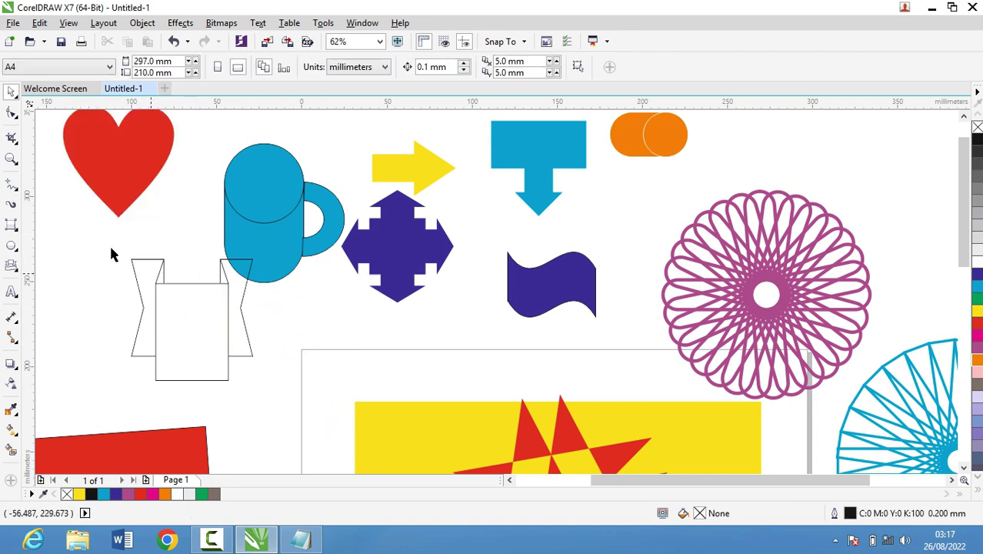
Widen the ribbon, cut its height to 67.9%, and move it below the heart and mug
left_click_drag(151, 305, 280, 396)
left_click_drag(257, 320, 400, 333)
left_click_drag(263, 383, 260, 340)
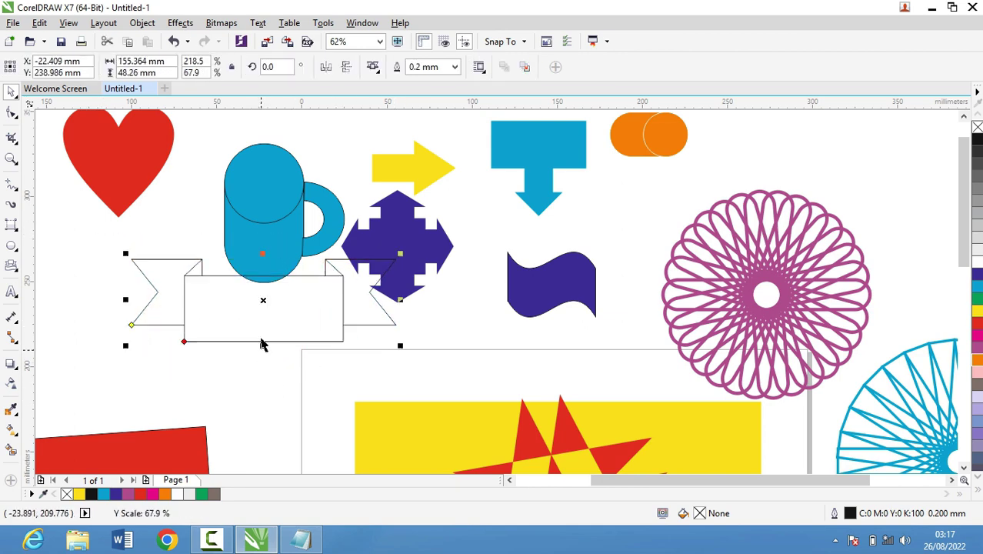
left_click_drag(258, 305, 196, 348)
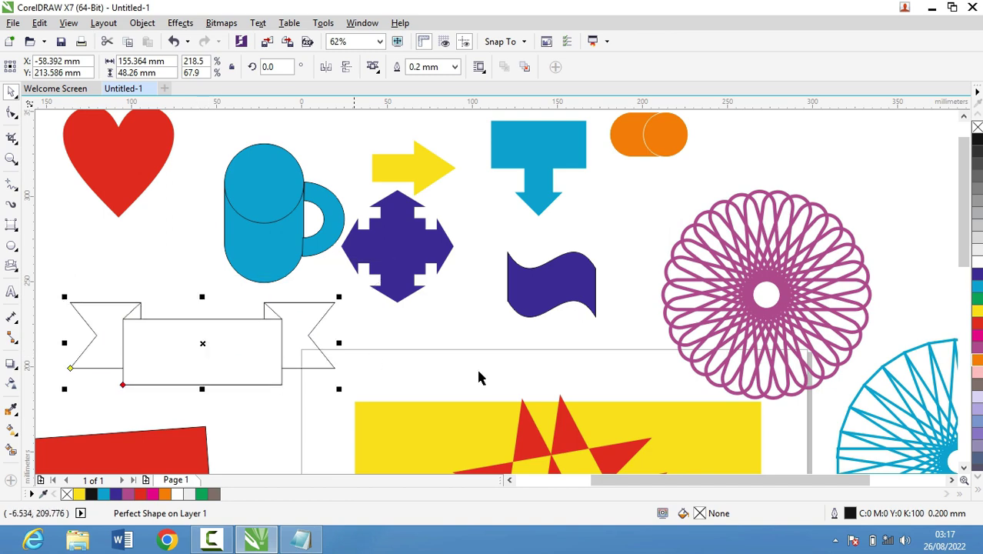
Fill the ribbon magenta and remove its outline
left_click(975, 325)
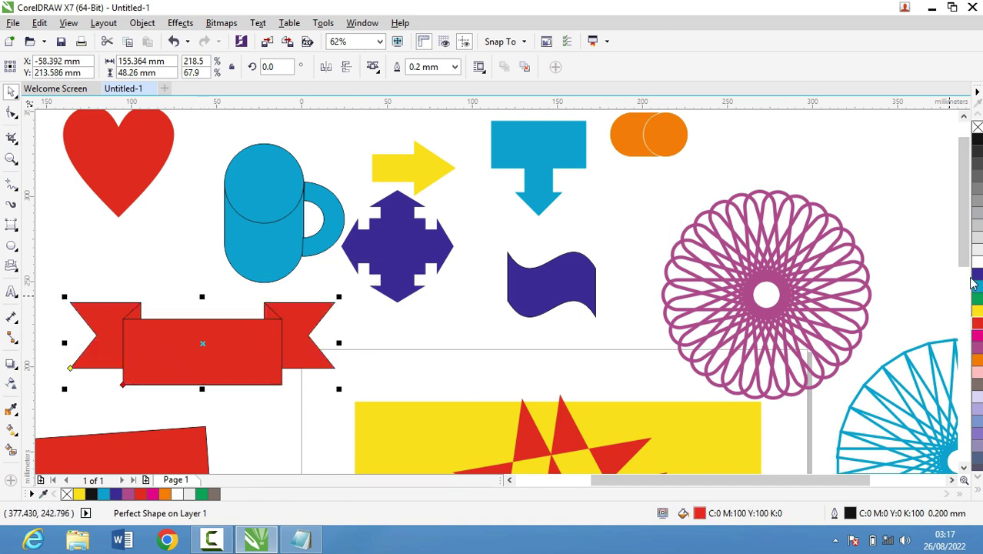
left_click(977, 335)
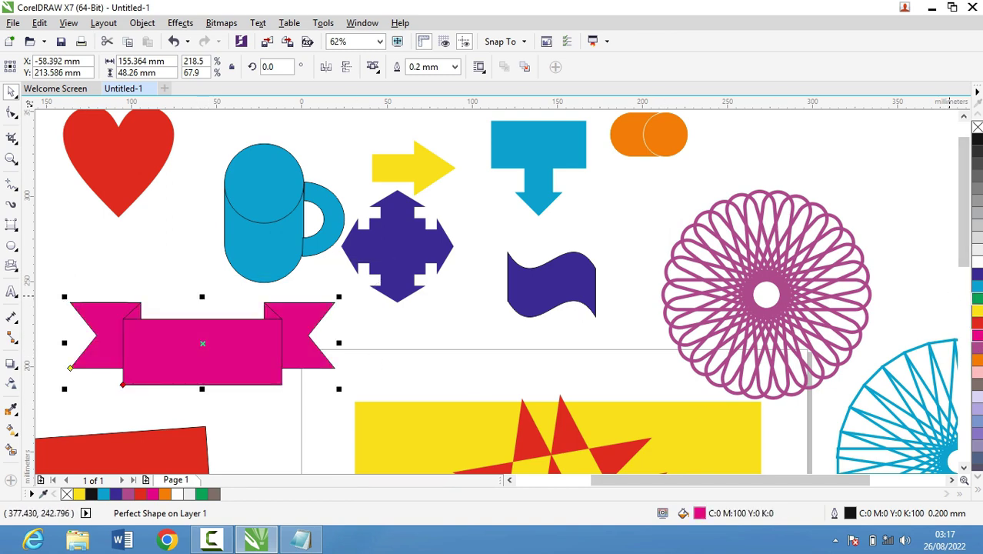
right_click(977, 127)
left_click(424, 381)
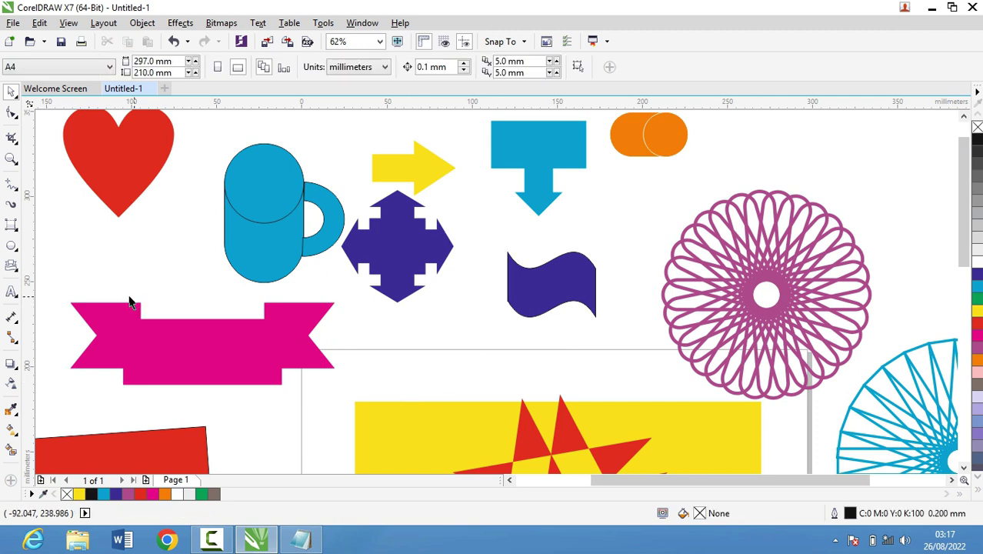
mouse_move(72, 270)
left_mouse_down()
mouse_move(186, 361)
mouse_move(362, 408)
left_mouse_up()
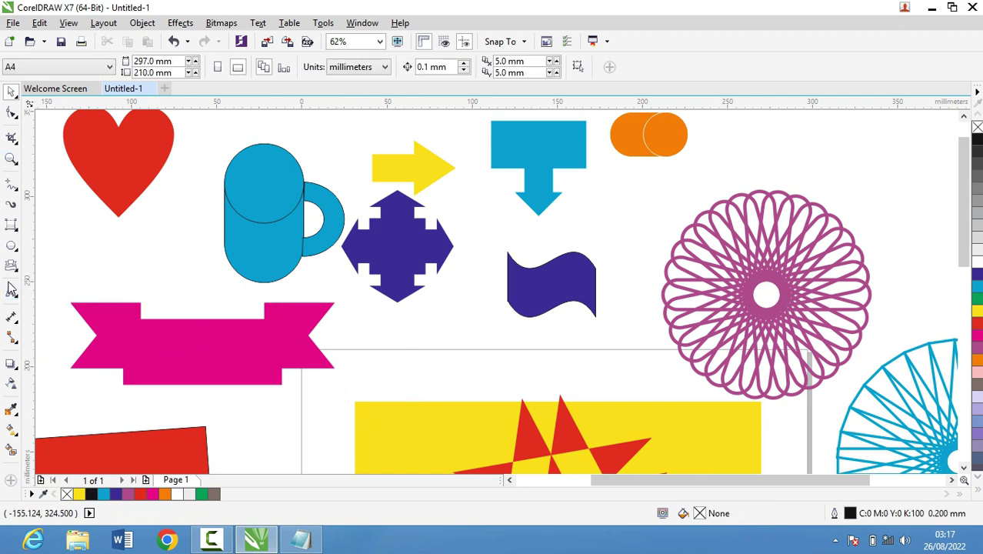
Draw an explosion banner shape, move it down onto the yellow rectangle, and fill it green
left_click(10, 264)
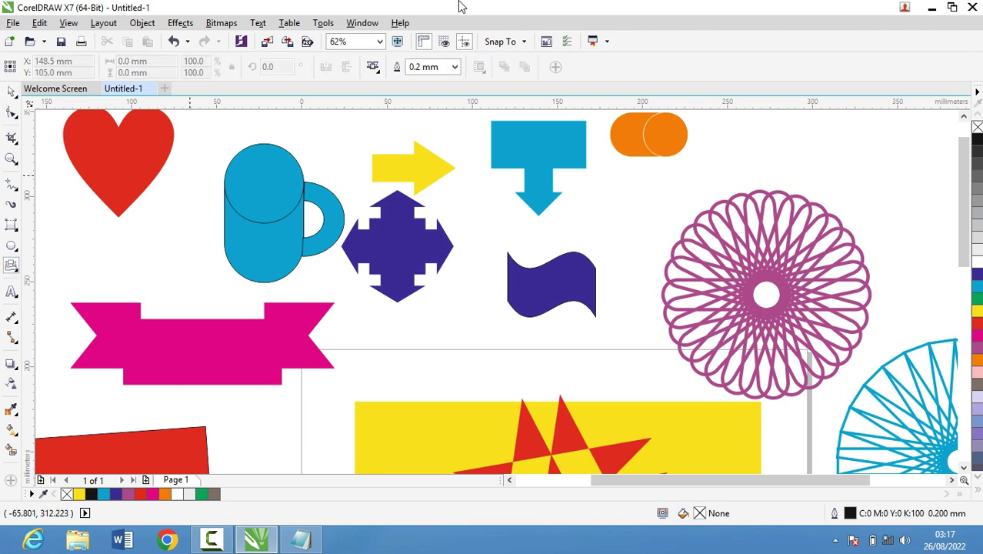
left_click(374, 68)
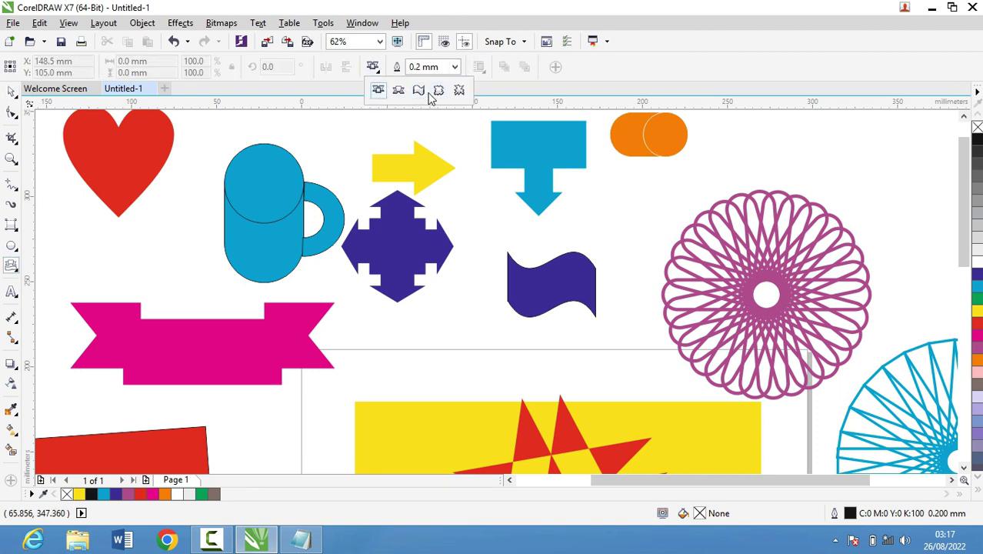
left_click(459, 91)
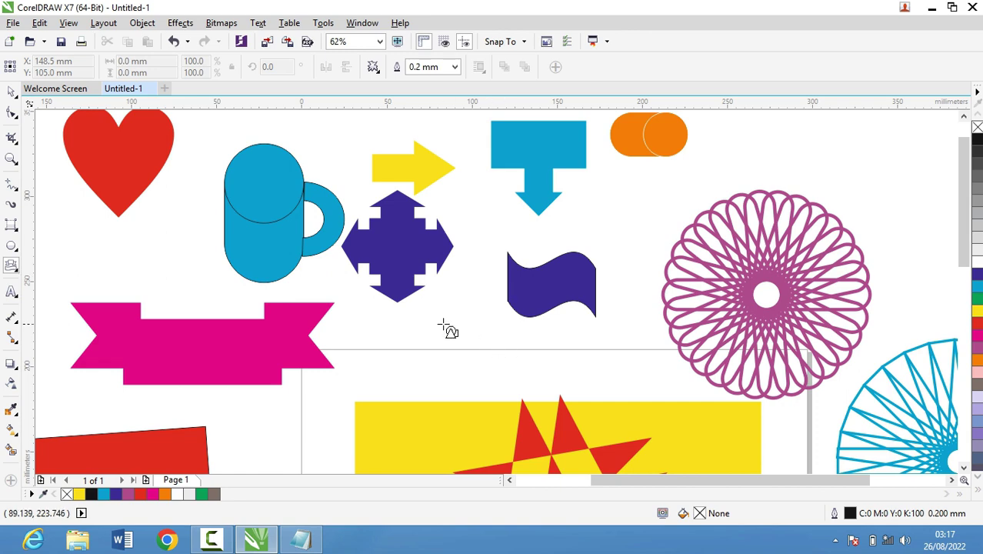
left_click_drag(439, 325, 528, 415)
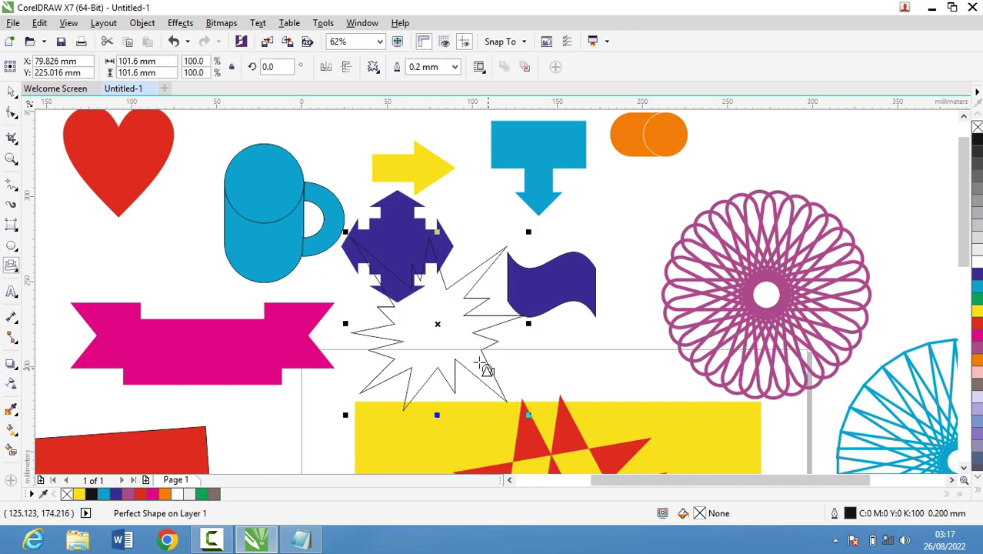
left_click_drag(437, 321, 438, 352)
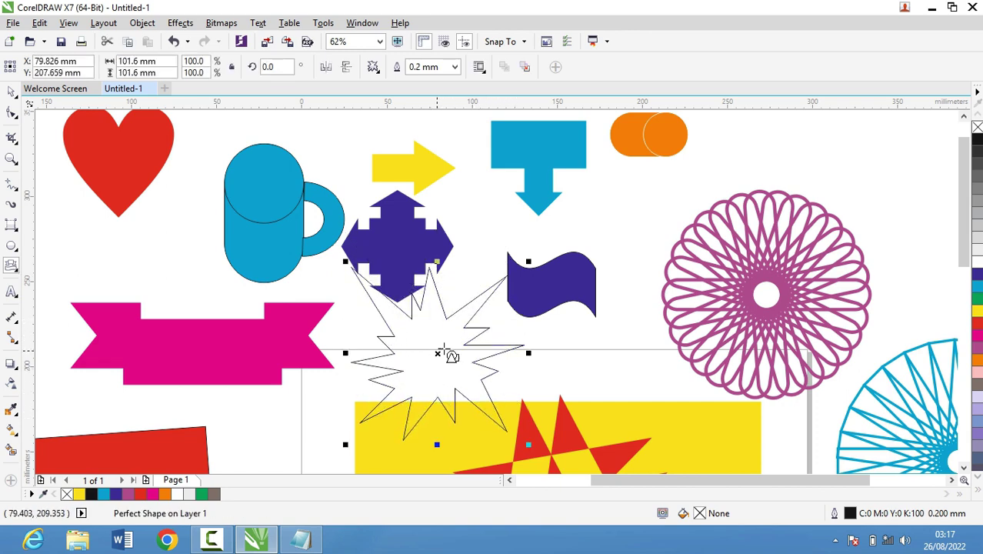
left_click(976, 298)
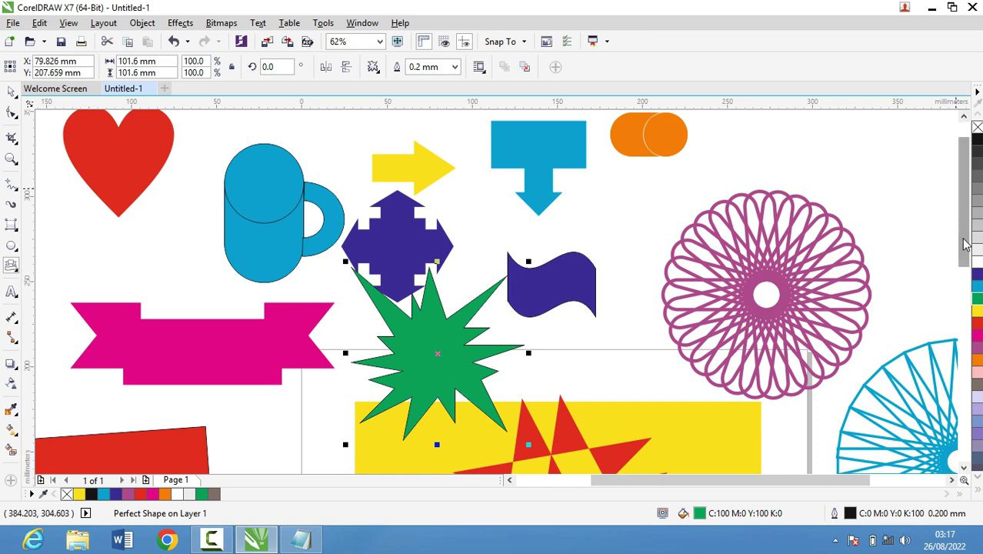
left_click_drag(965, 244, 960, 224)
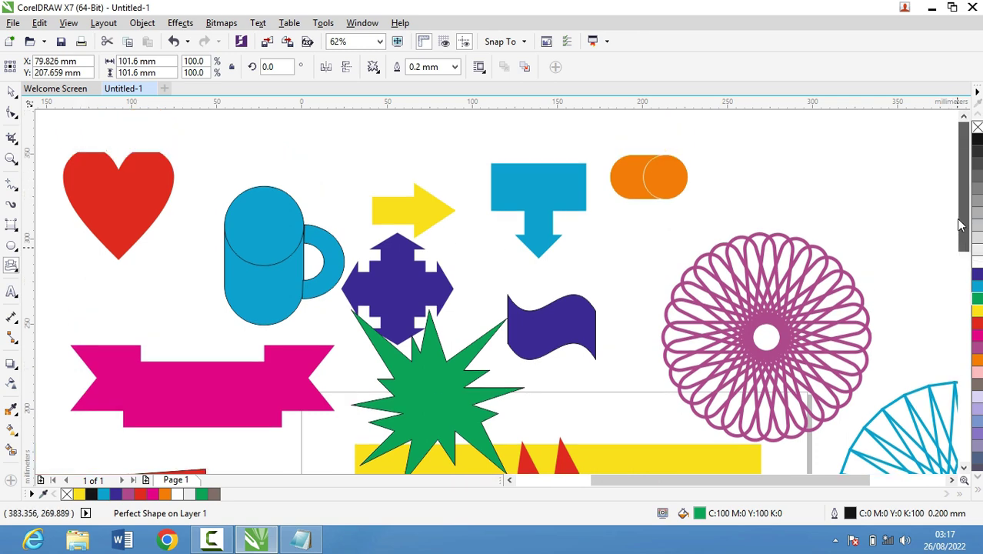
Draw a rectangular callout at the canvas top-right and fill it cyan
left_click(12, 266)
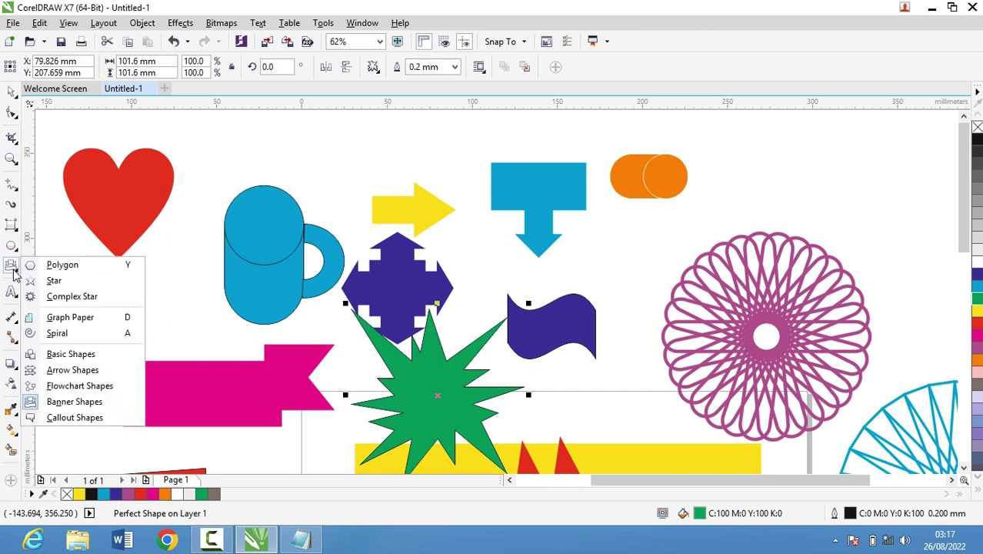
left_click(109, 419)
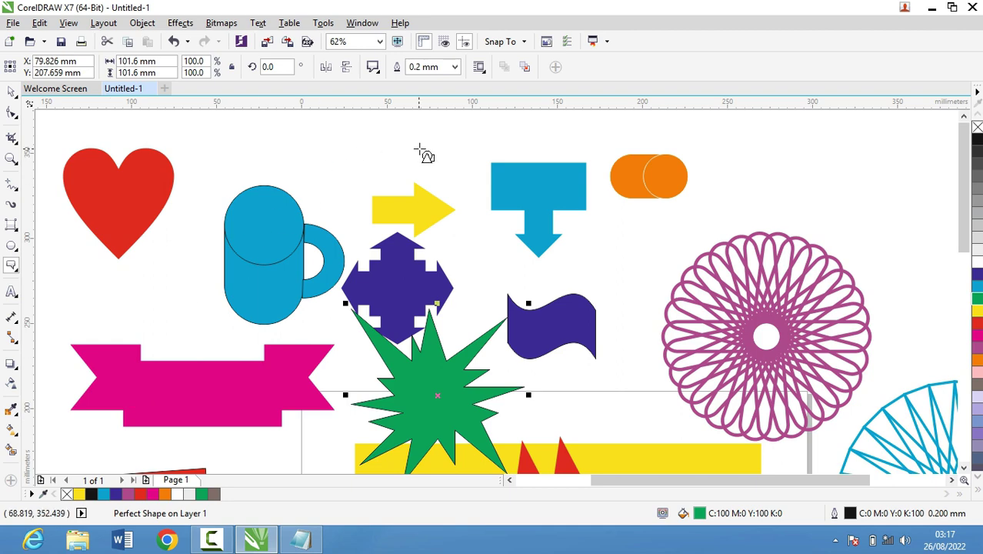
left_click(375, 69)
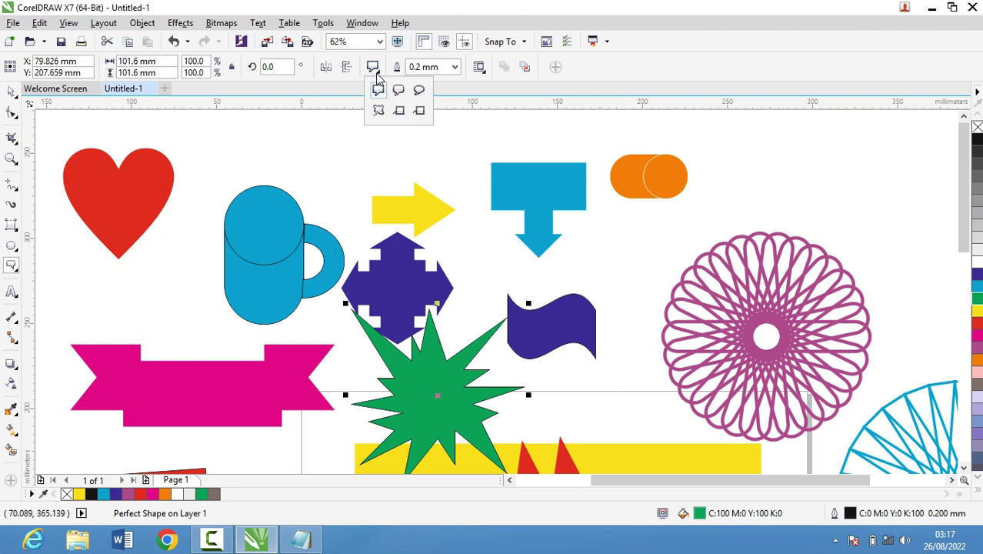
left_click(401, 90)
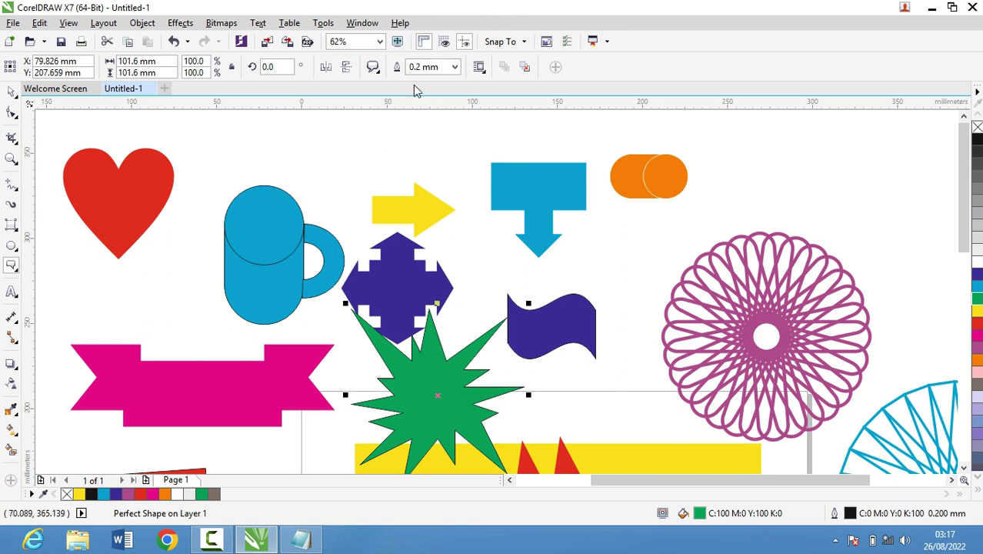
key("Escape")
left_click_drag(800, 115, 873, 193)
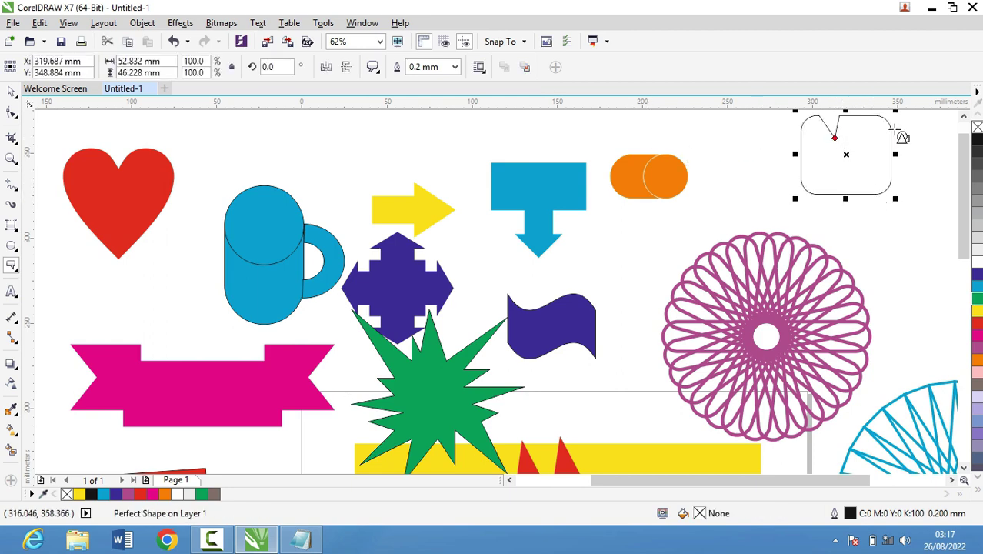
left_click(976, 286)
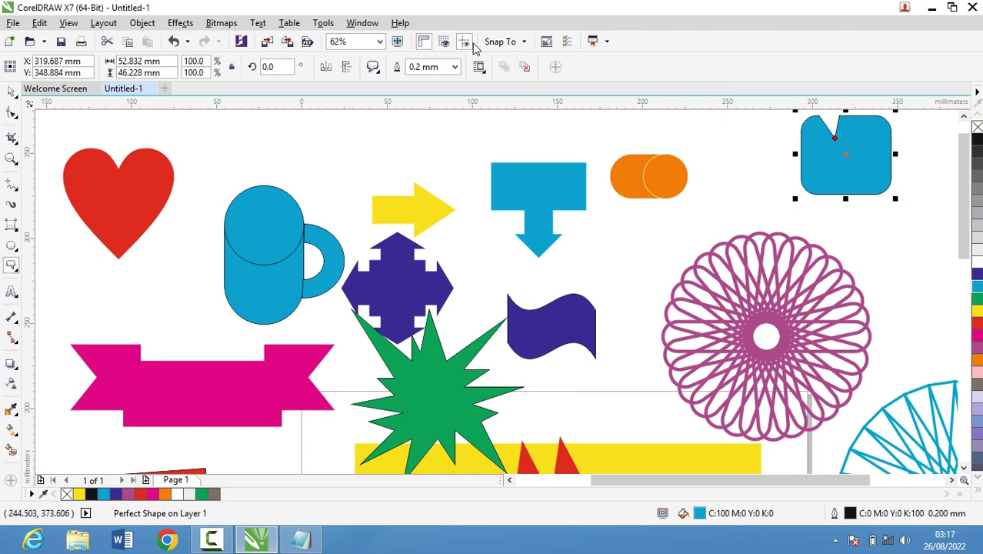
Add a cyan cloud callout above the mug and remove its outline
left_click(377, 69)
left_click(379, 111)
left_click_drag(277, 146, 336, 179)
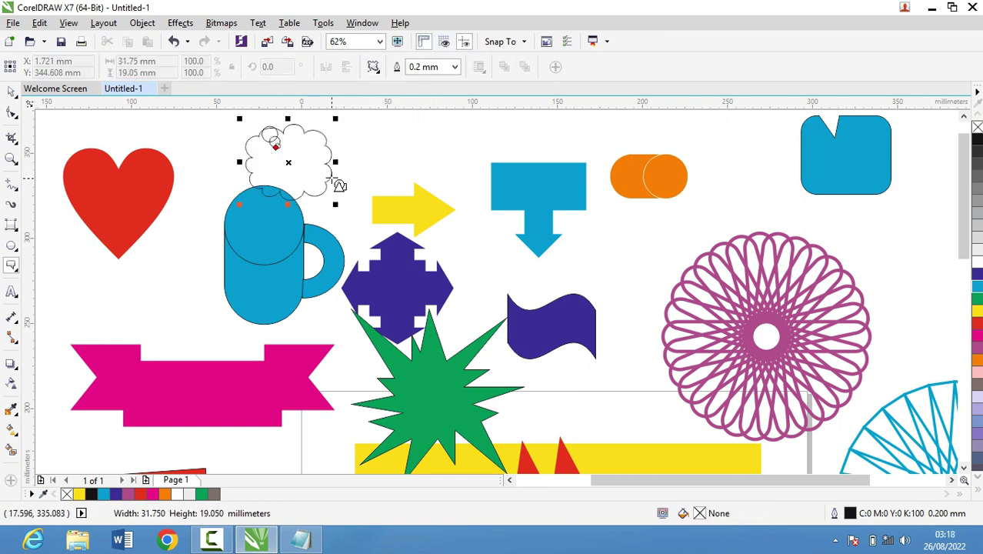
left_click_drag(285, 158, 315, 149)
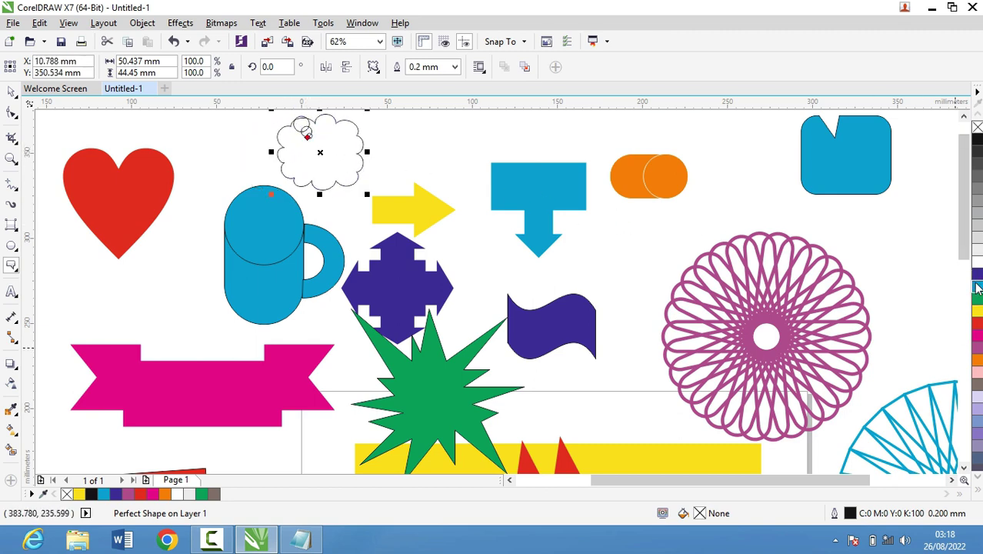
left_click(977, 287)
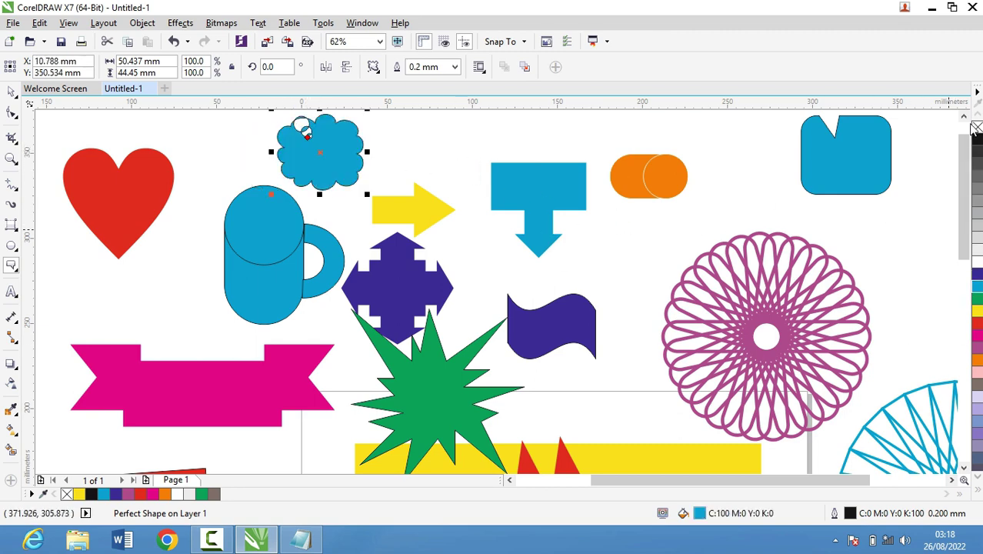
right_click(978, 126)
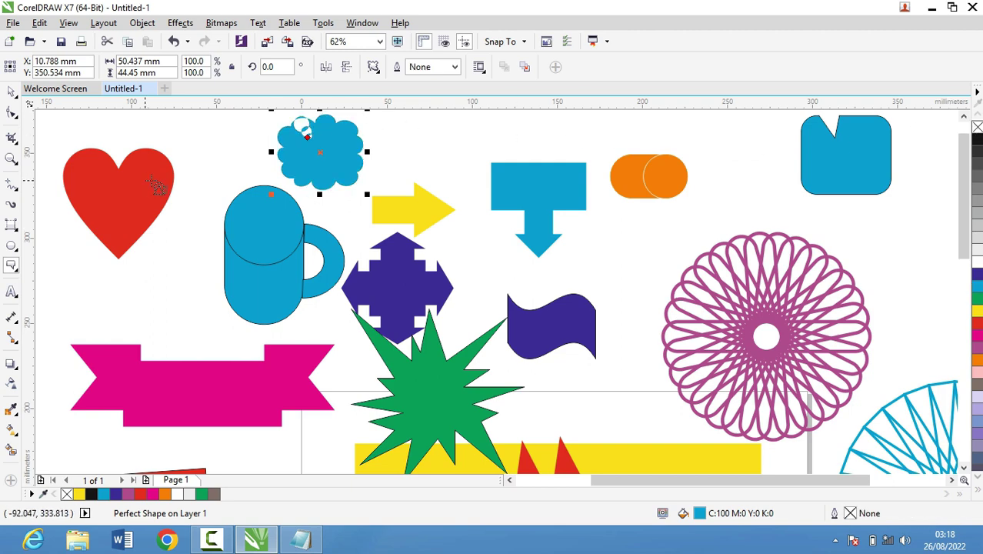
Draw a yellow callout beside the blue arrow
left_click(375, 67)
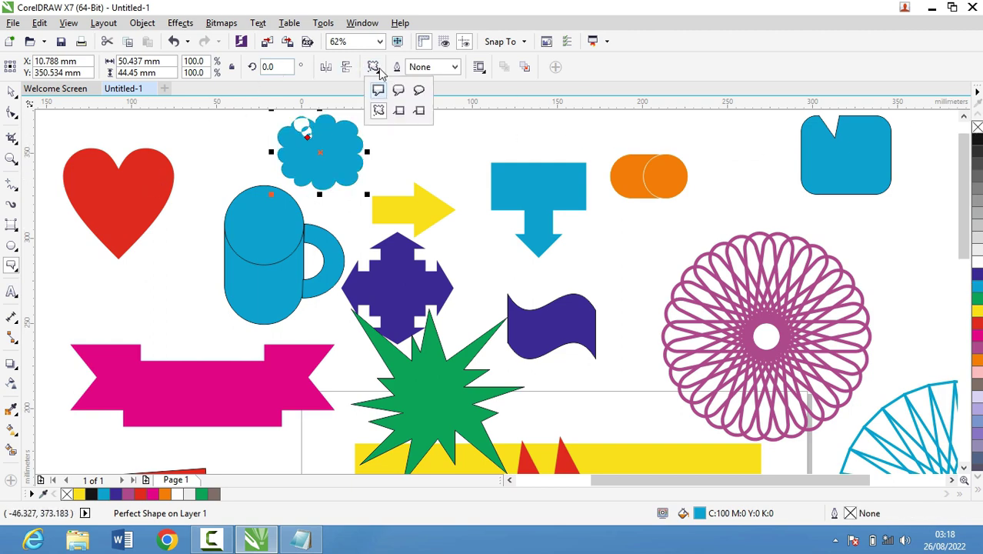
left_click(419, 110)
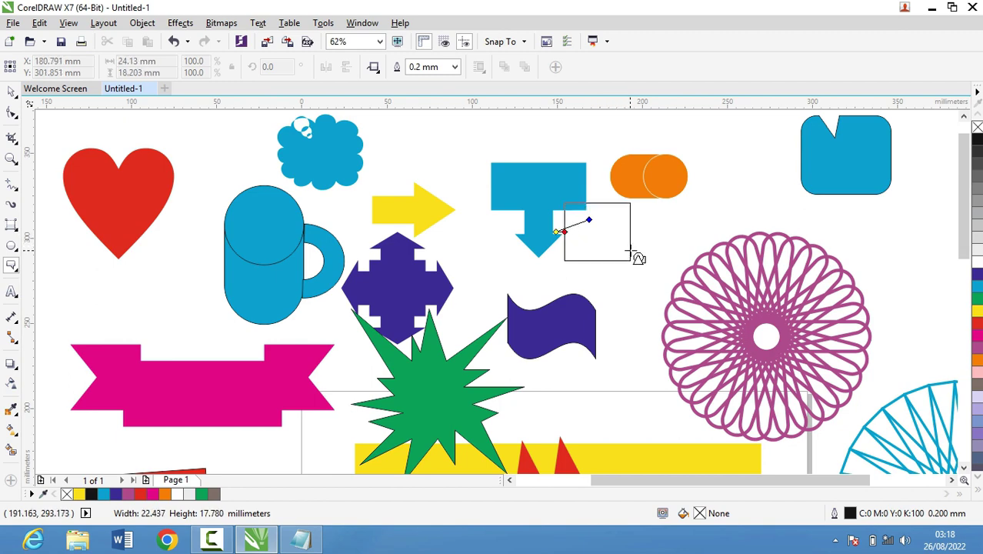
mouse_move(620, 245)
left_mouse_down()
mouse_move(631, 261)
mouse_move(624, 247)
left_mouse_up()
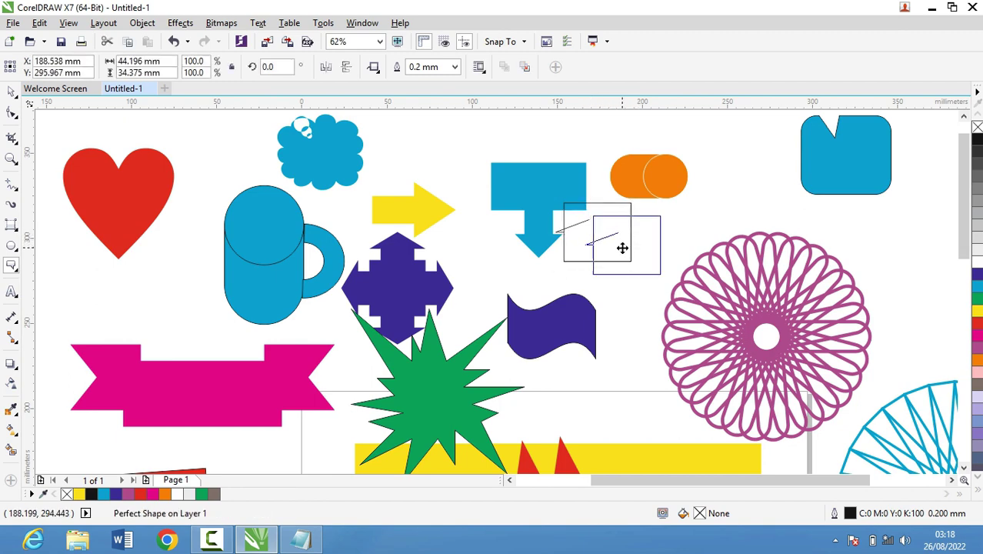
left_click(977, 299)
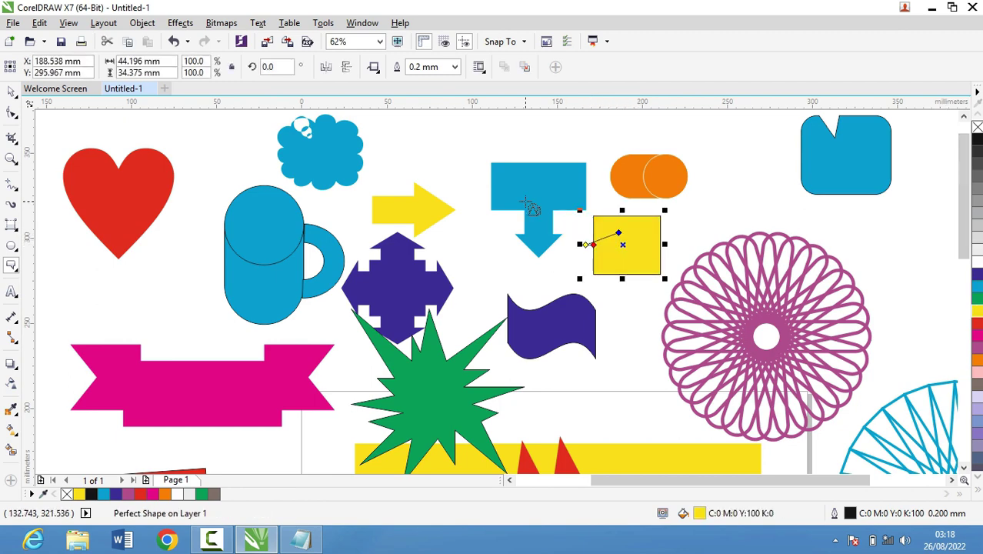
left_click(11, 266)
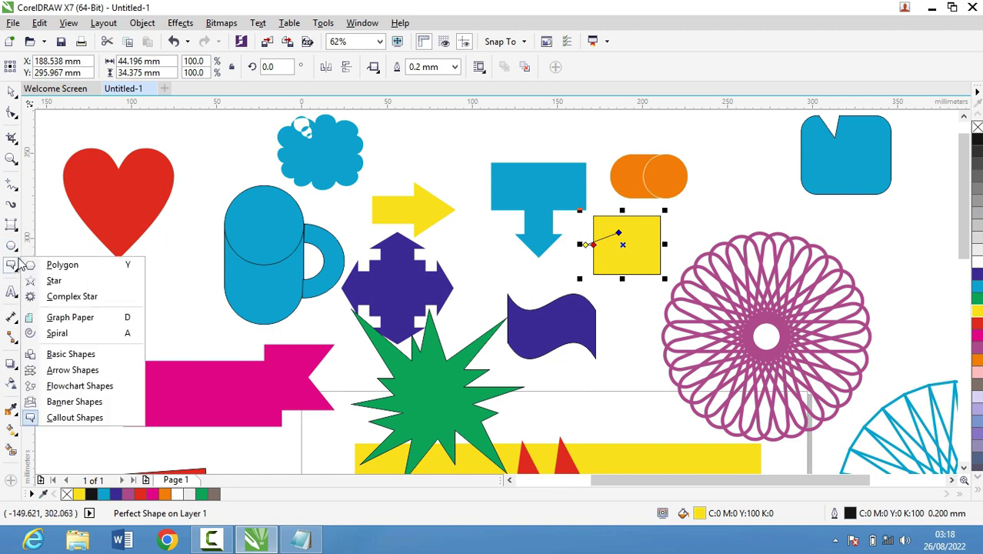
left_click(11, 227)
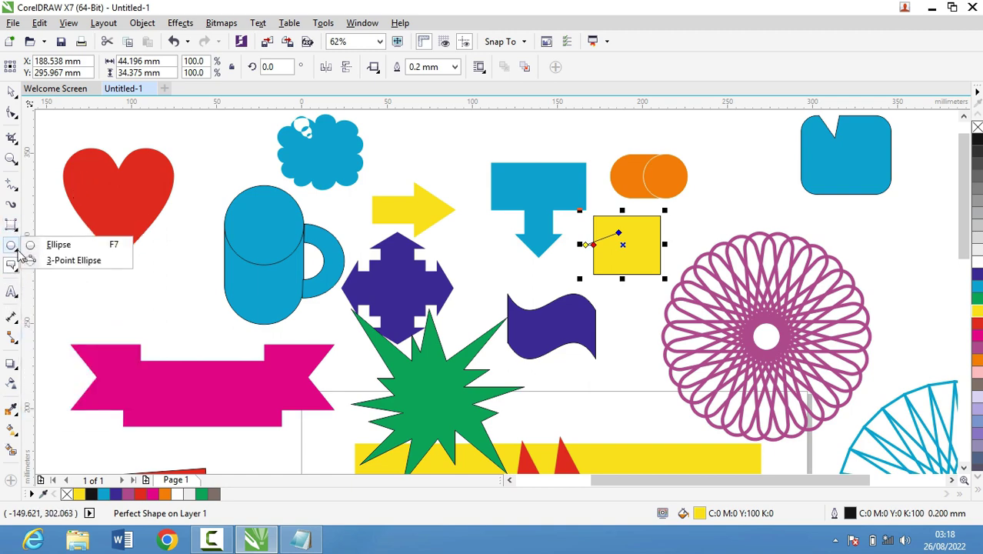